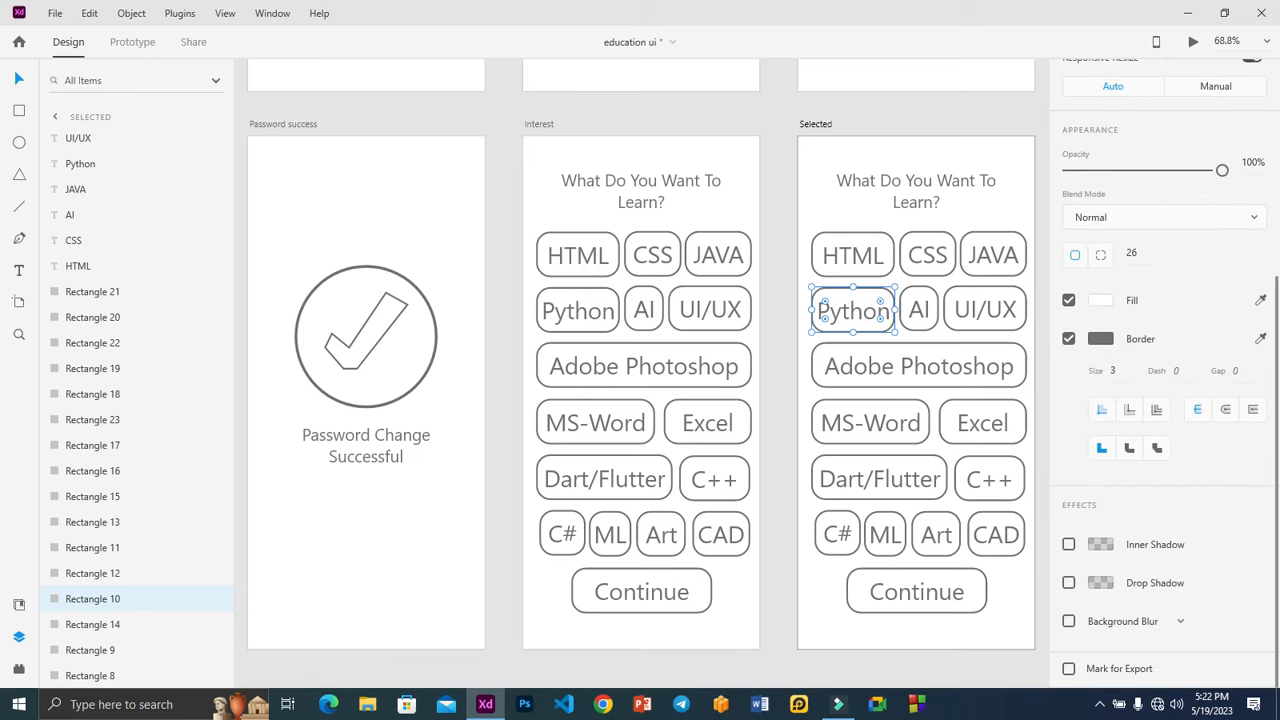
# Fill the Python chip on the Selected artboard with its dark grey border colour and make its label text white
pyautogui.click(1100, 338)
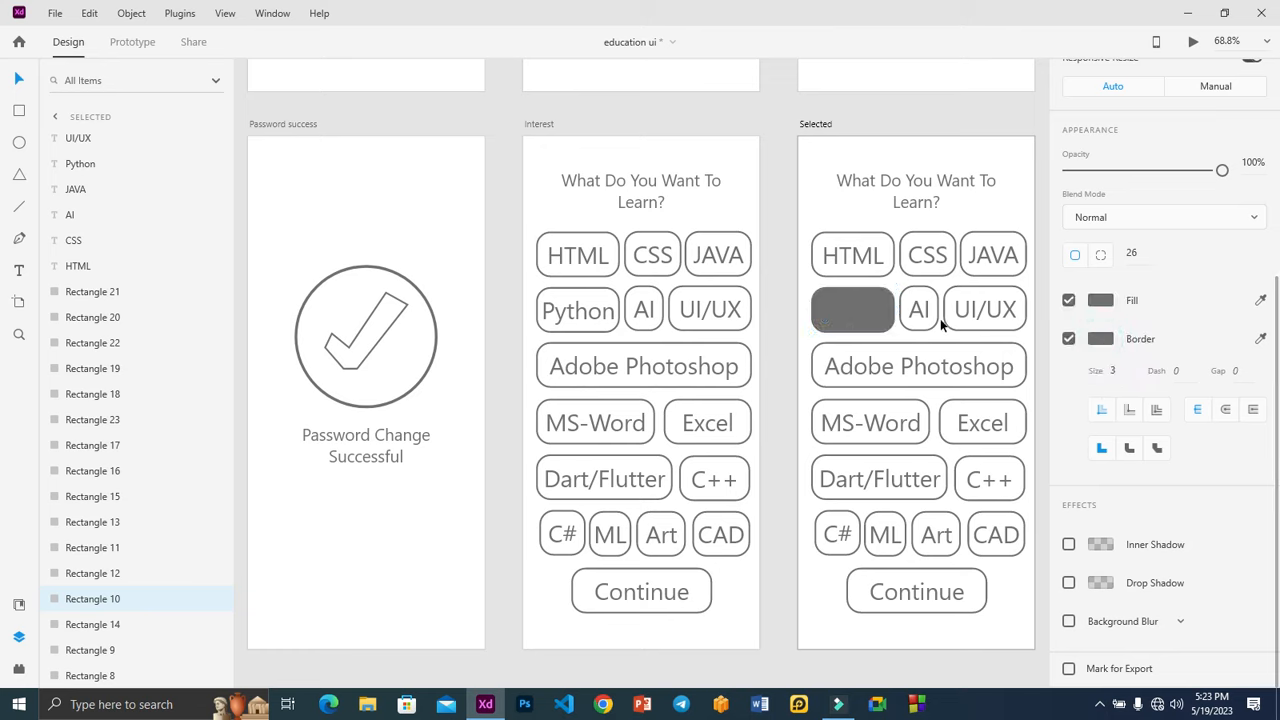
pyautogui.click(851, 304)
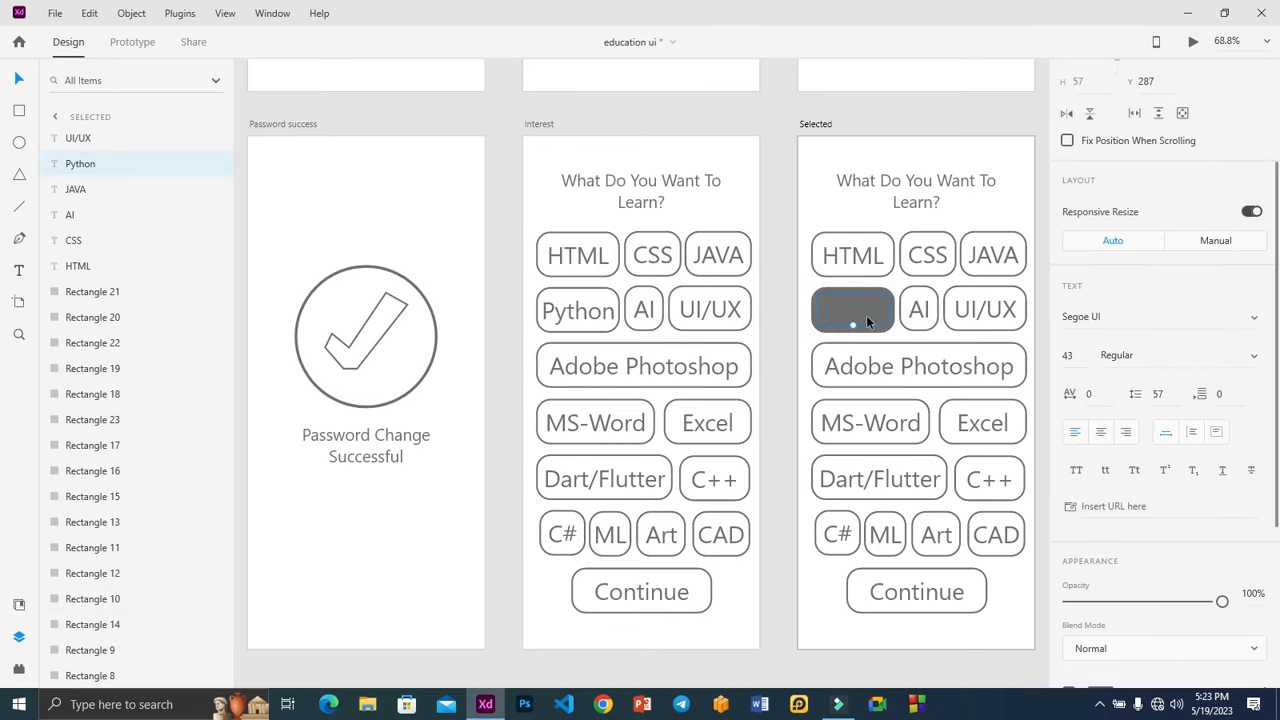
pyautogui.scroll(-3, 1116, 341)
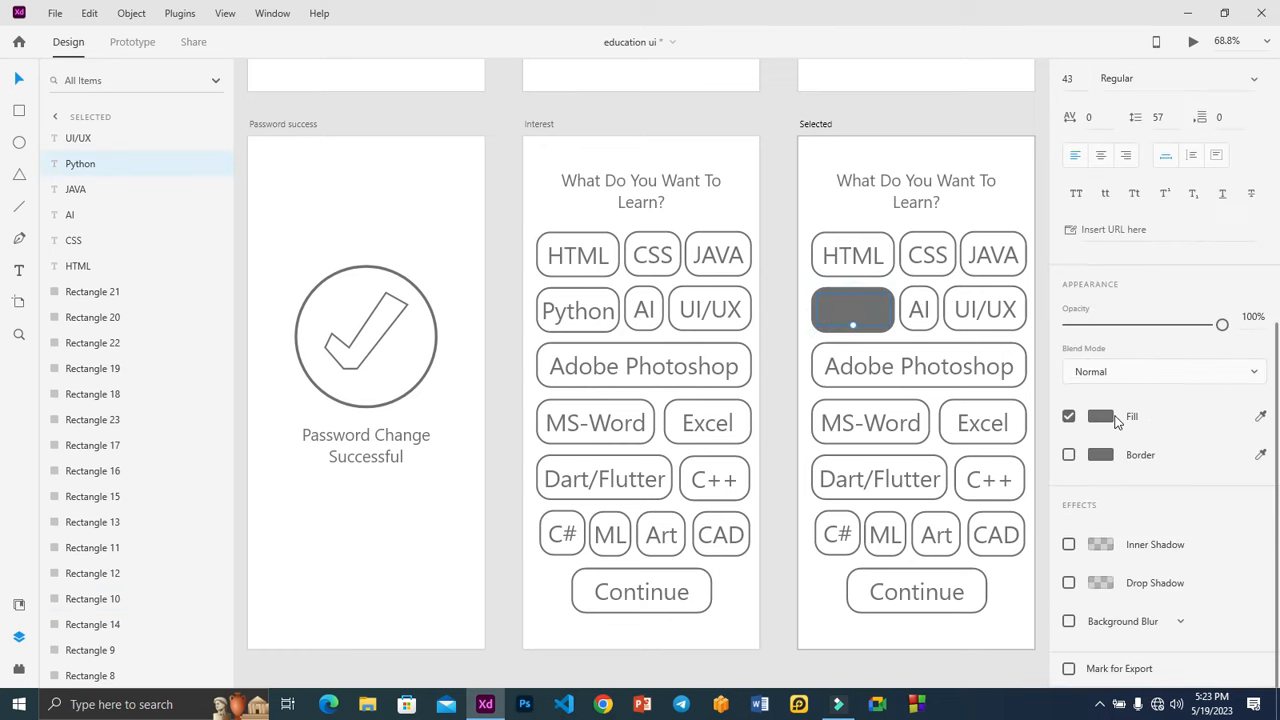
pyautogui.click(1260, 416)
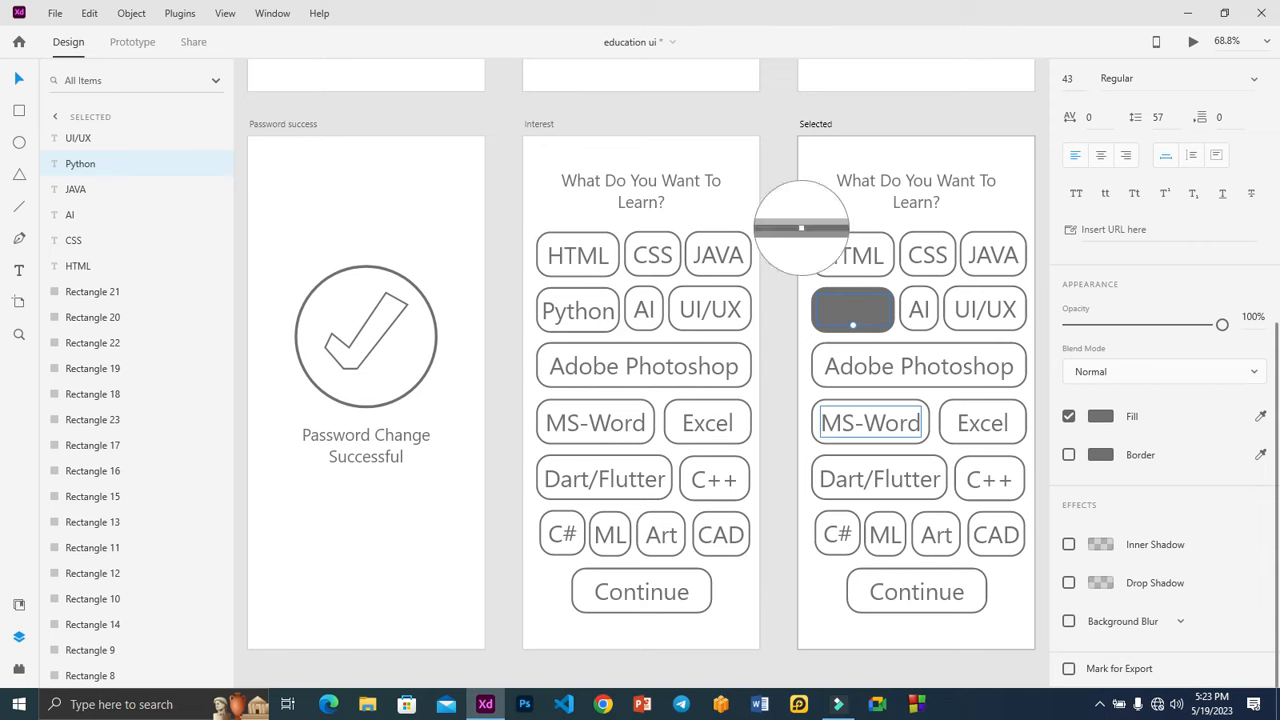
pyautogui.click(416, 189)
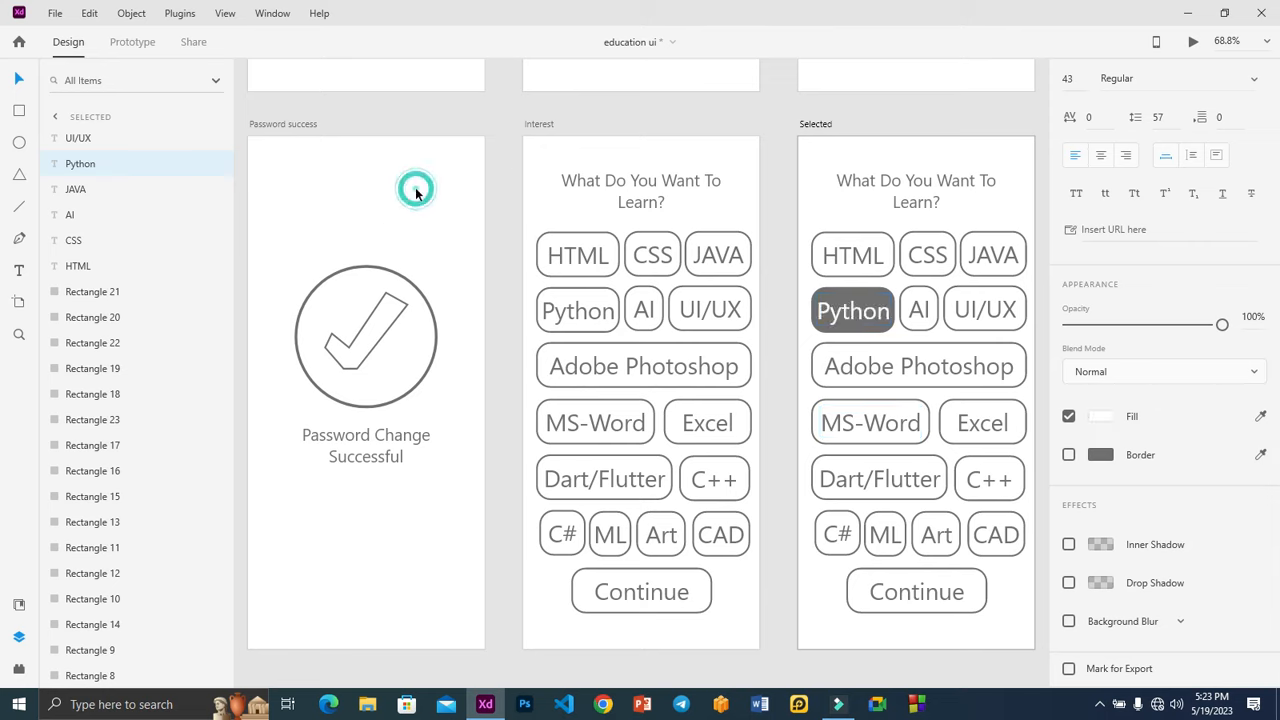
pyautogui.click(881, 335)
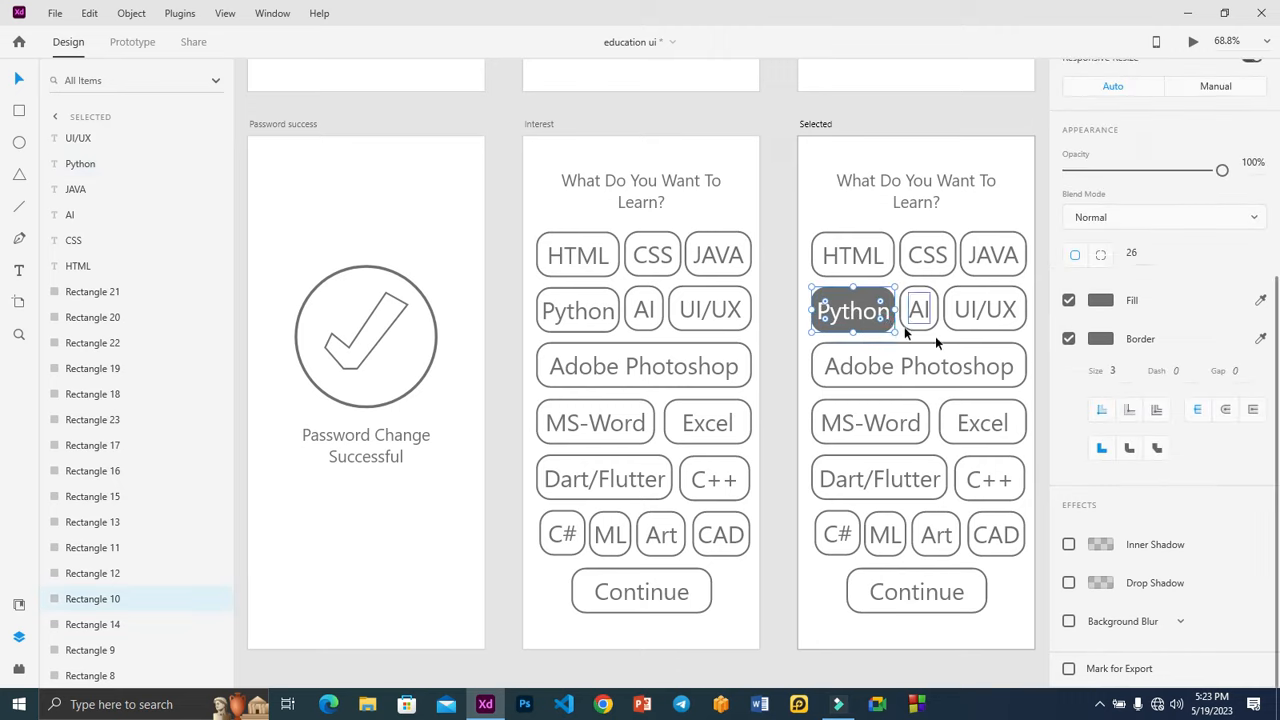
# Fill the Adobe Photoshop chip on the Selected artboard with its grey border colour and sample white for its label
pyautogui.click(938, 388)
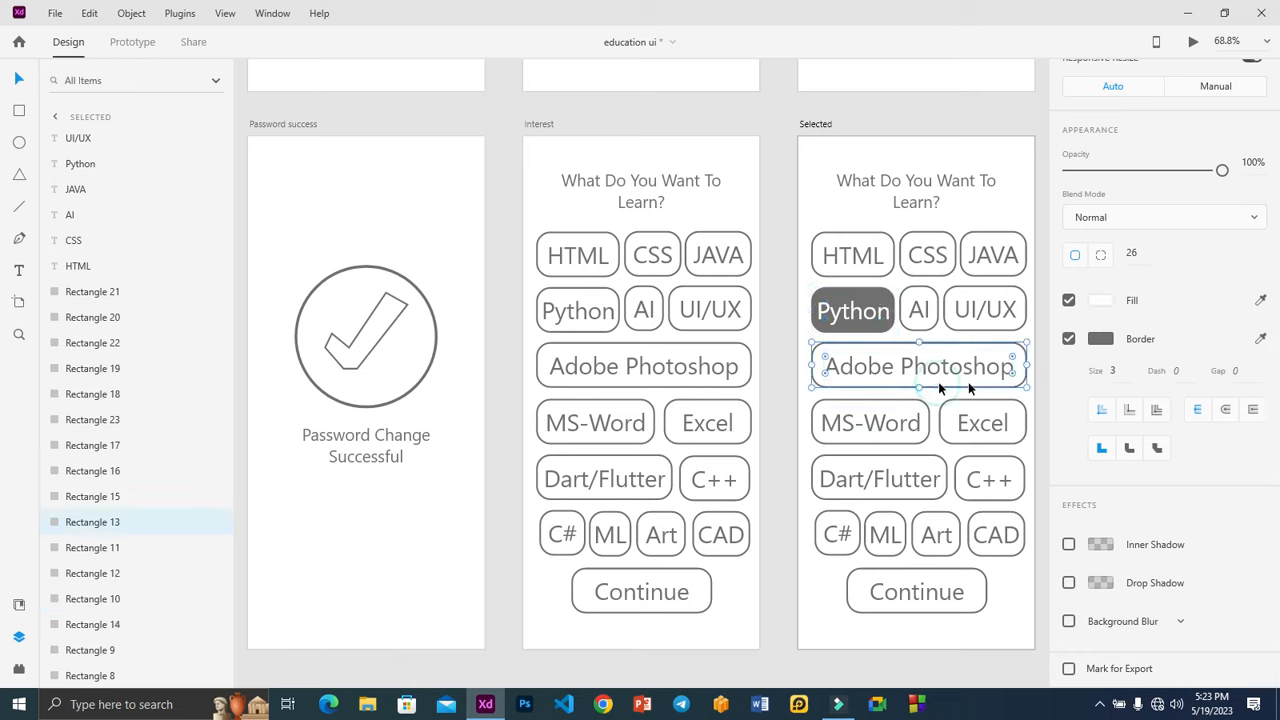
pyautogui.click(1261, 302)
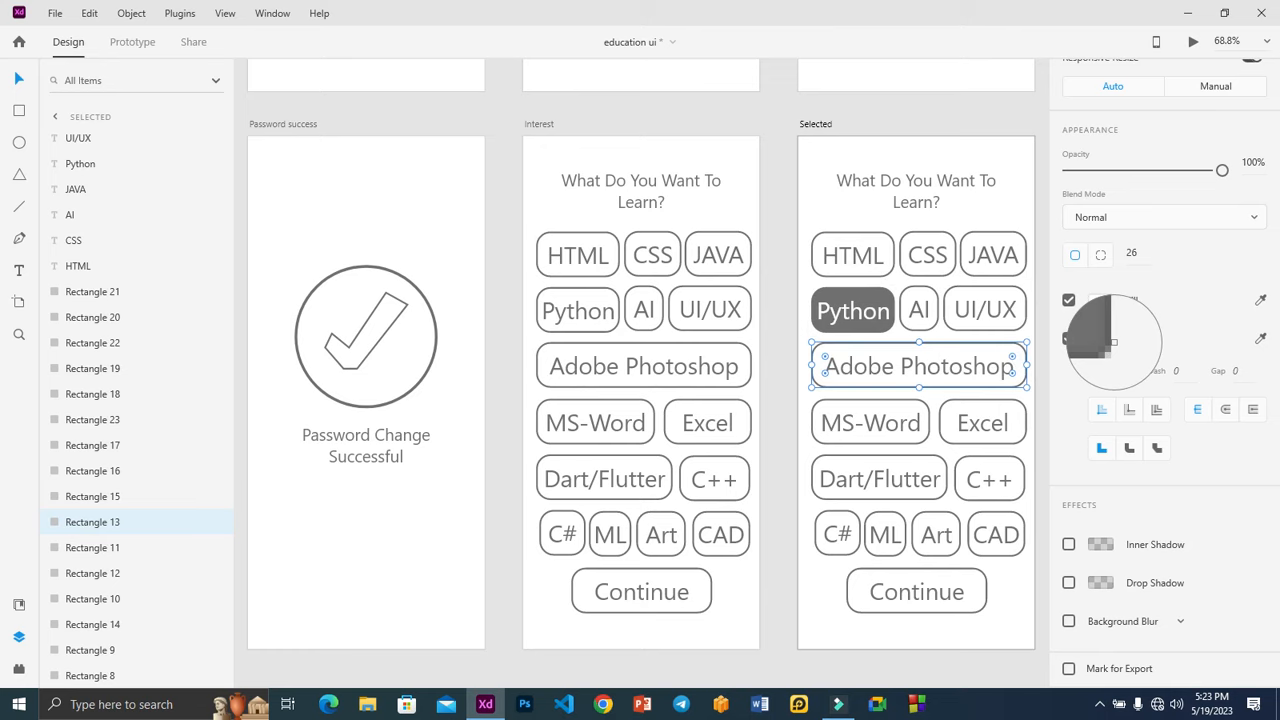
pyautogui.click(1100, 340)
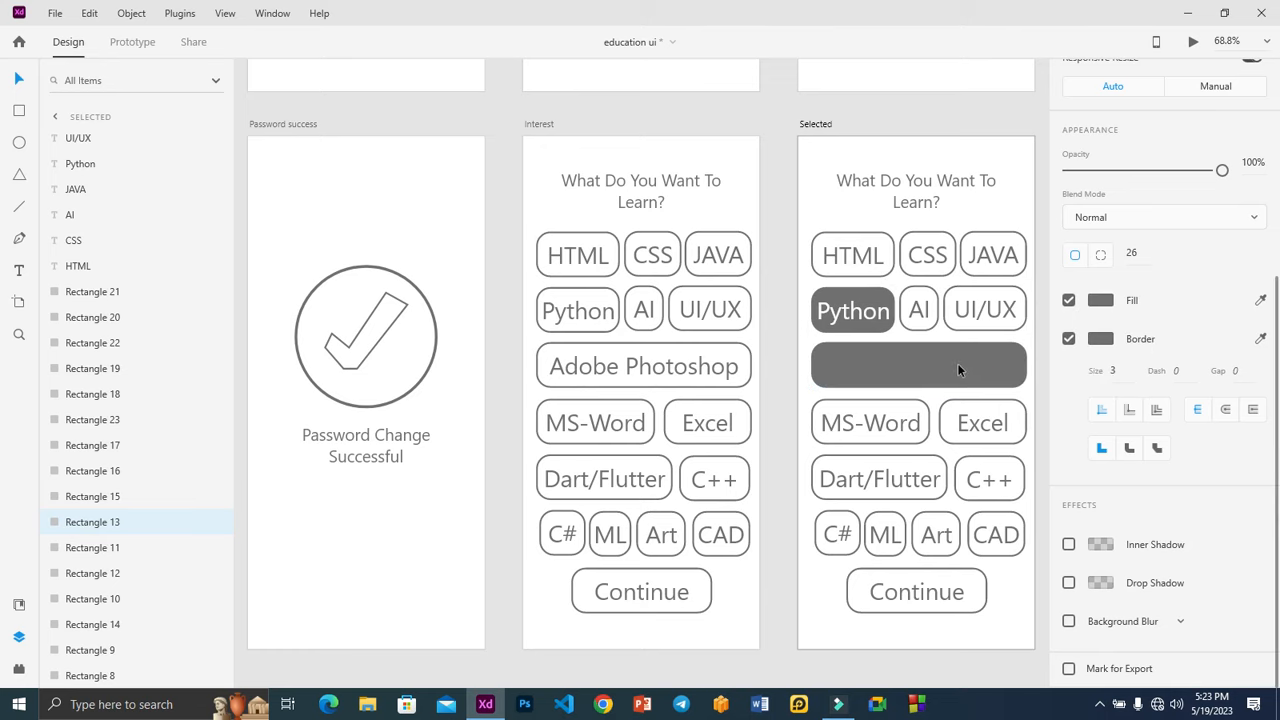
pyautogui.click(957, 365)
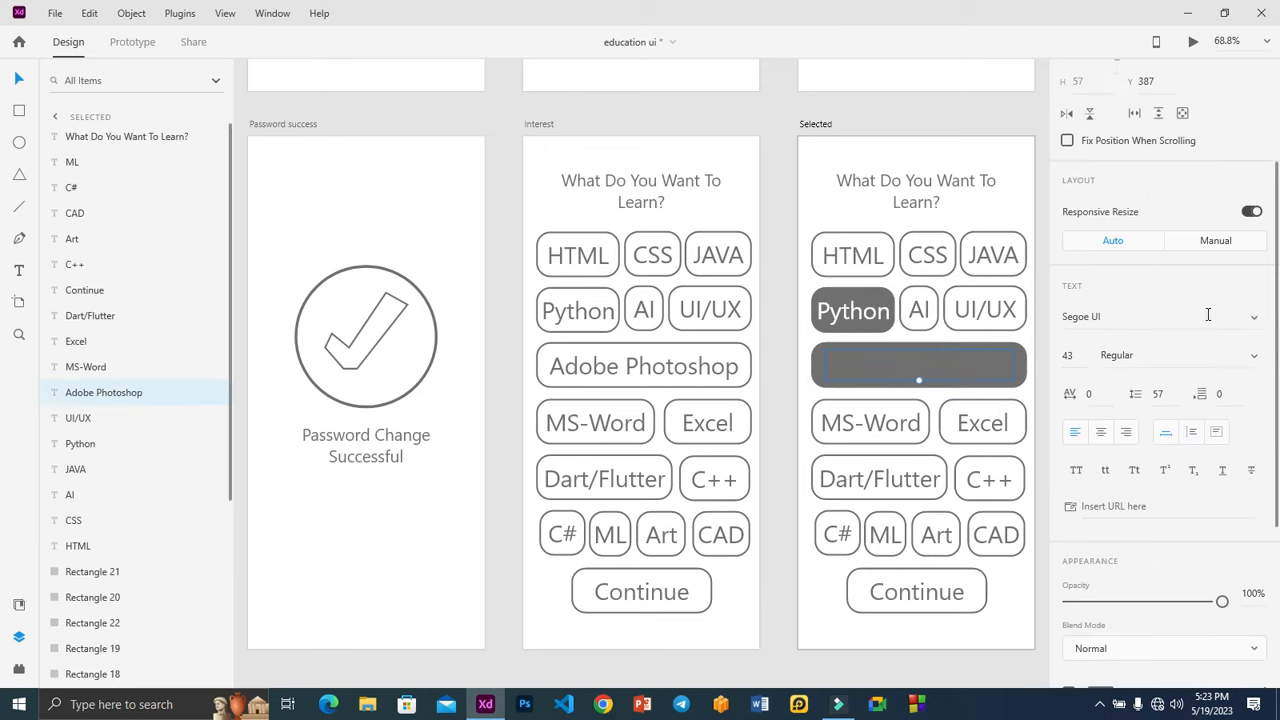
pyautogui.scroll(-3, 1180, 425)
pyautogui.click(1261, 416)
pyautogui.click(414, 214)
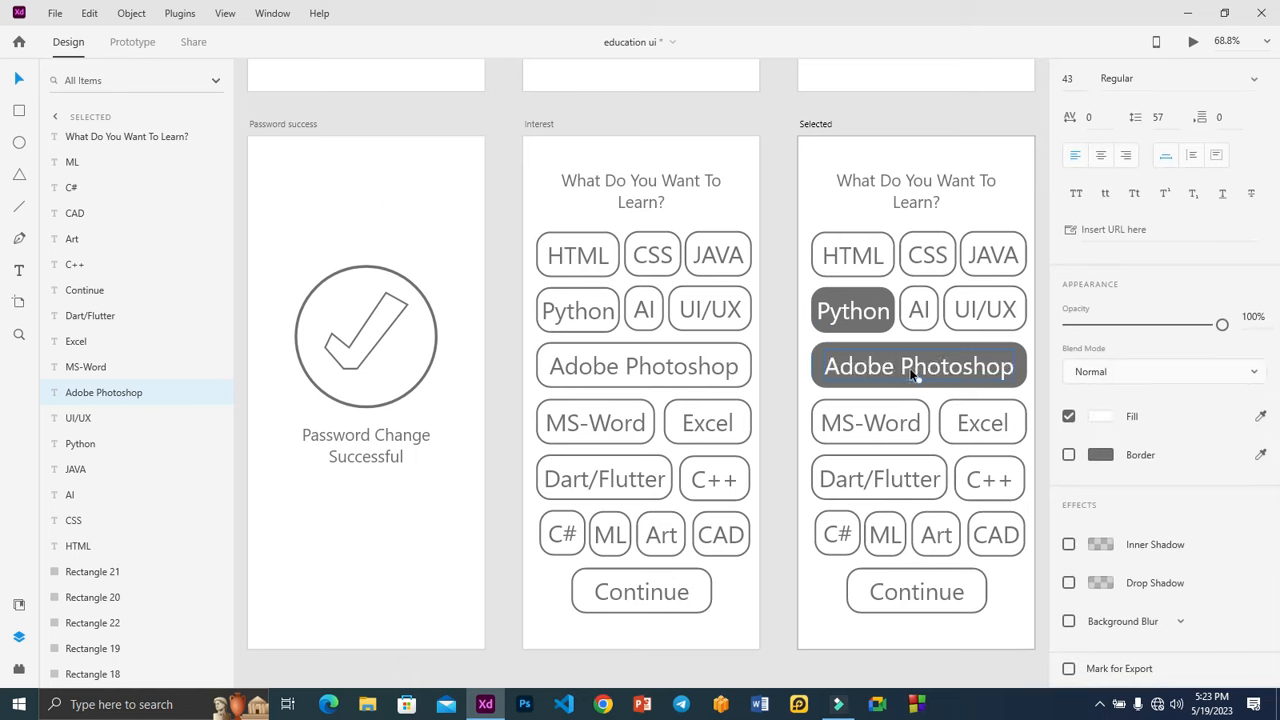
# Give the Excel chip on the Selected artboard a fill matching its grey border and recolour its label white
pyautogui.click(968, 436)
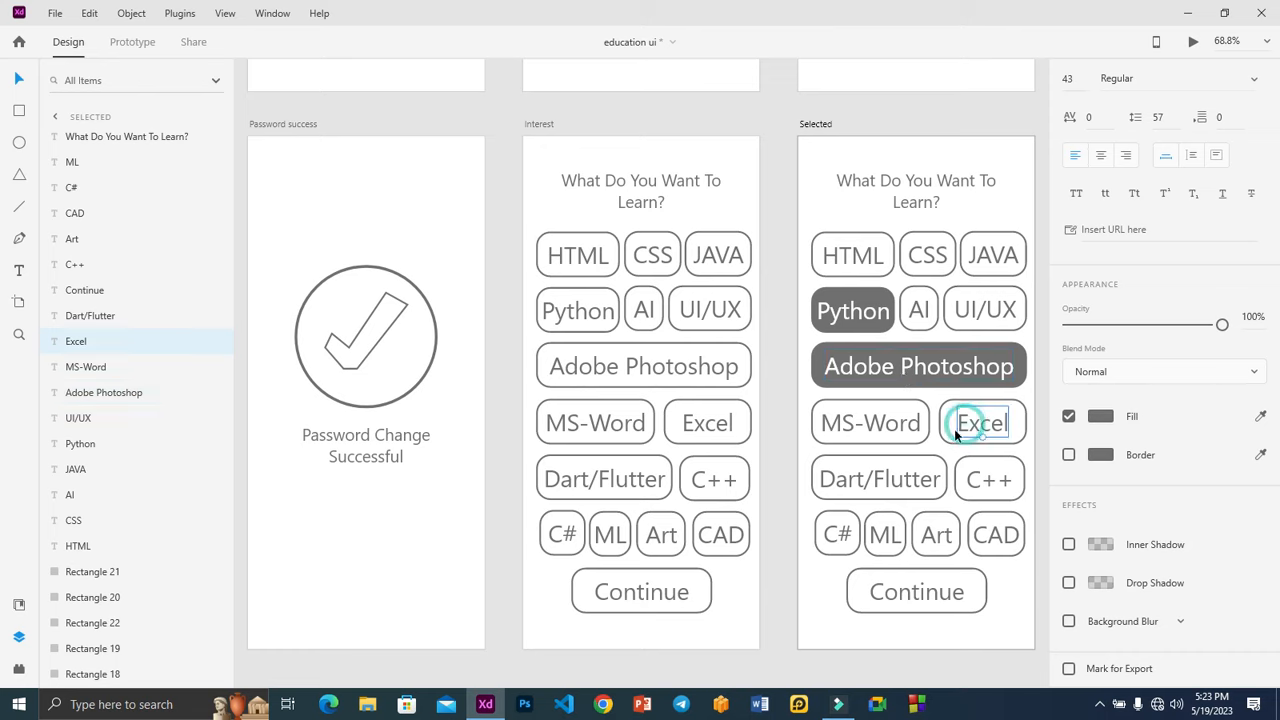
pyautogui.click(948, 436)
pyautogui.click(1260, 300)
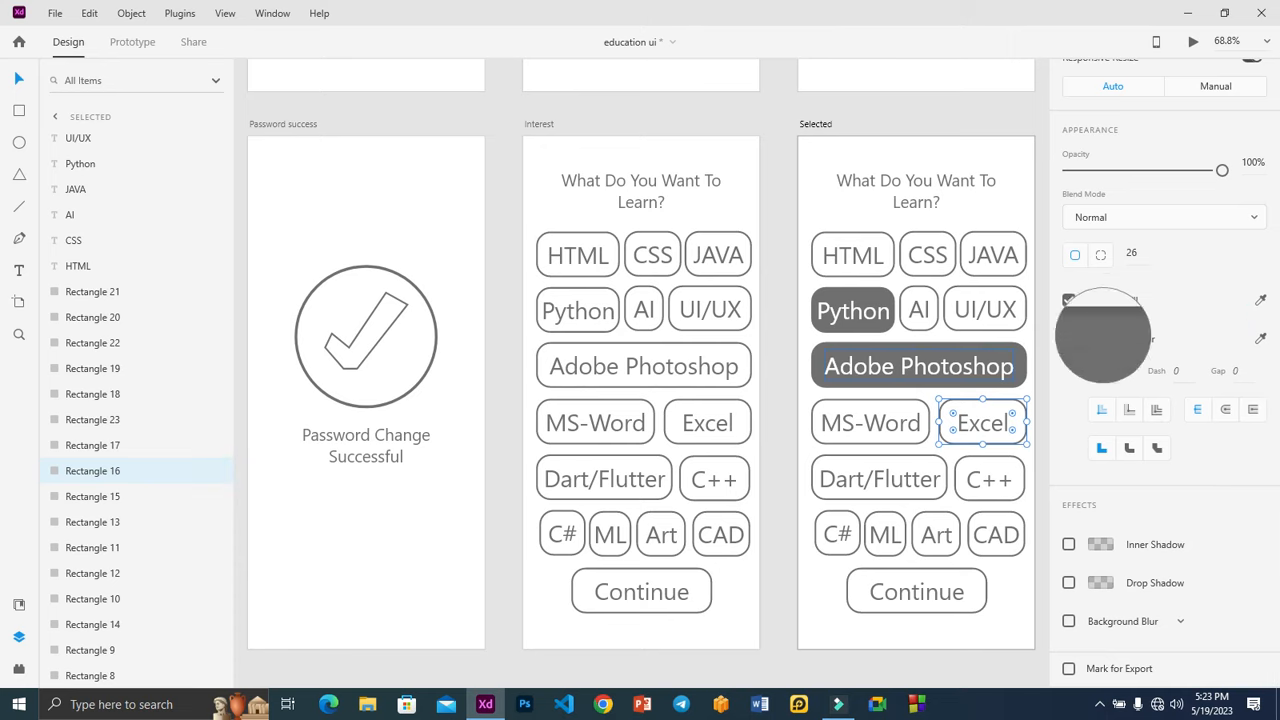
pyautogui.click(1099, 341)
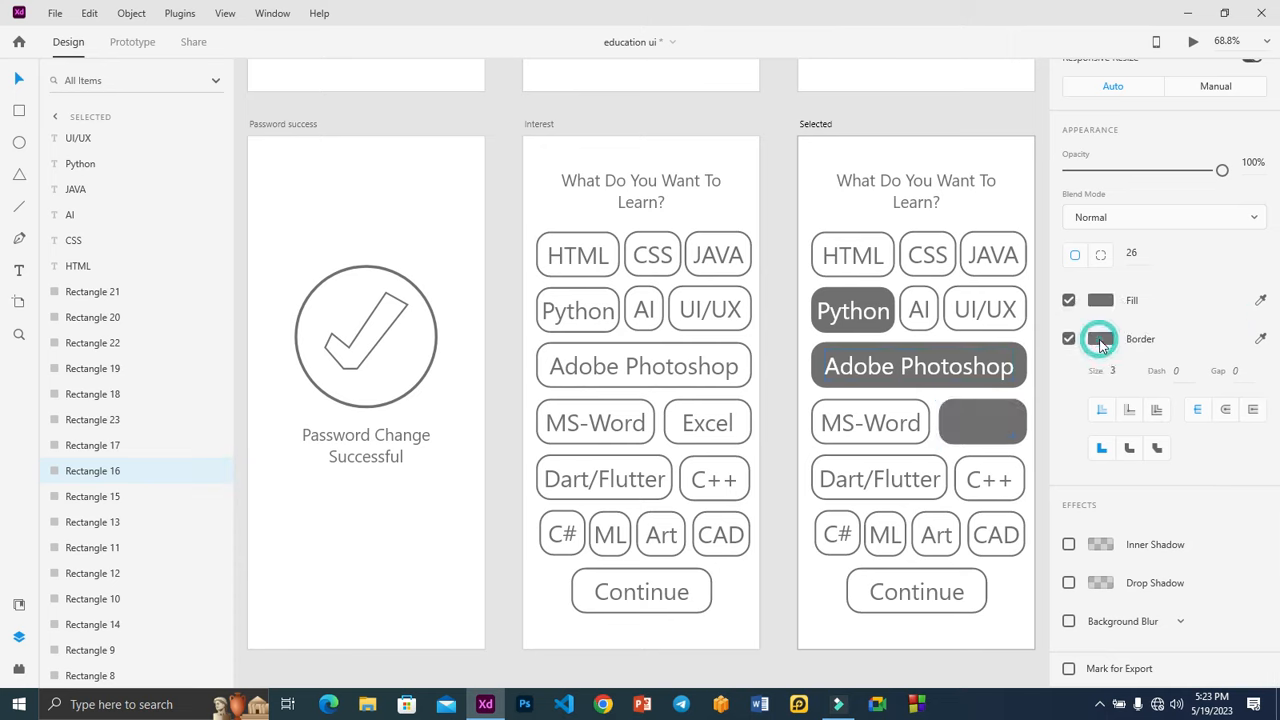
pyautogui.click(970, 418)
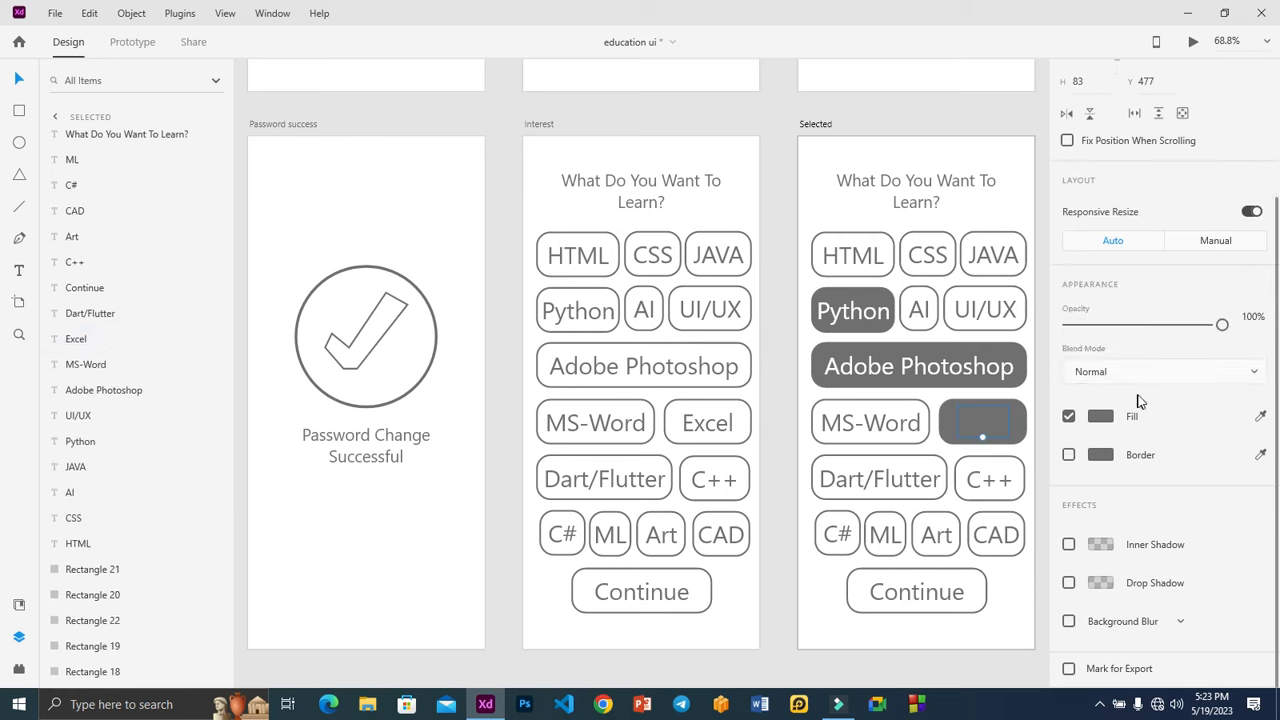
pyautogui.scroll(-3, 1199, 405)
pyautogui.click(1260, 416)
pyautogui.click(393, 541)
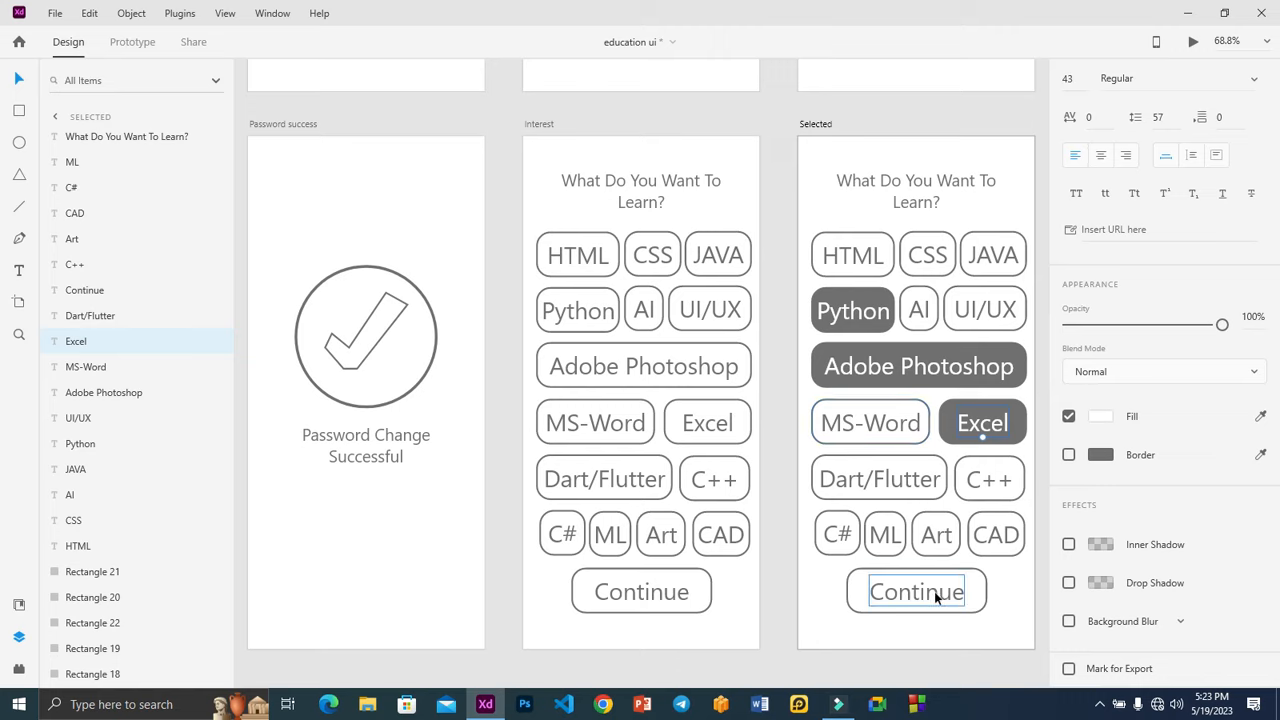
pyautogui.click(992, 594)
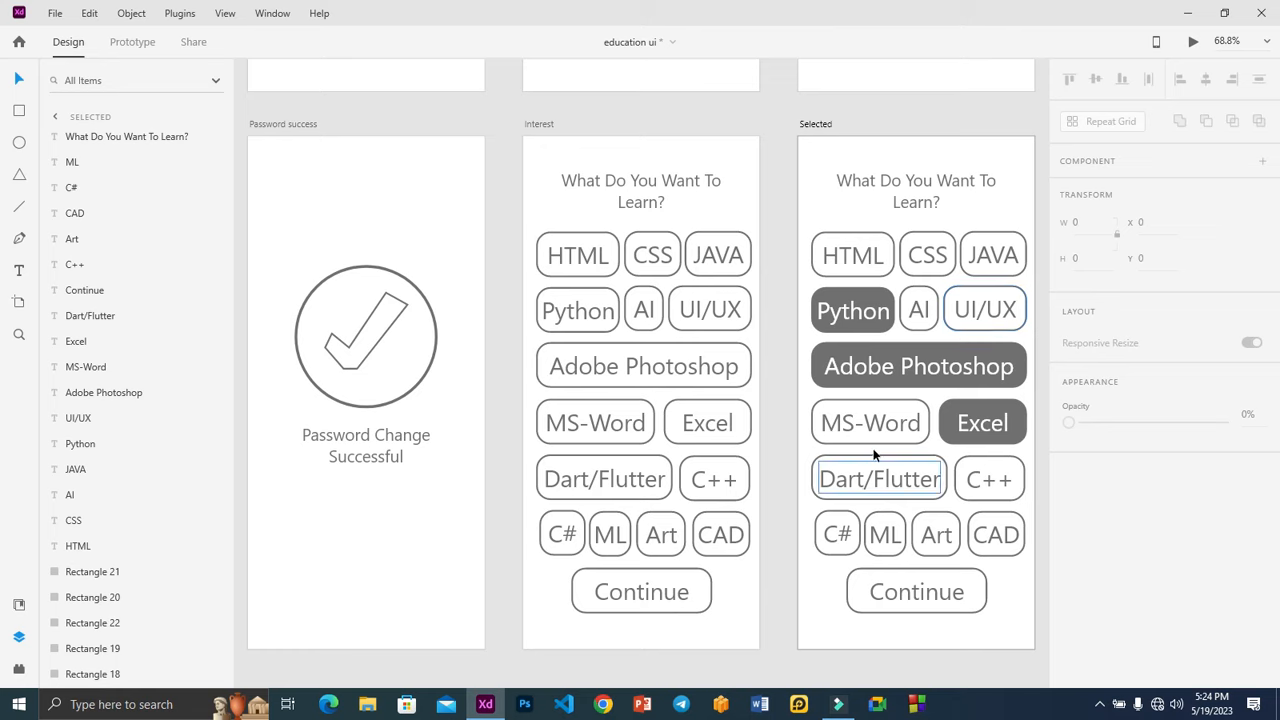
# Fill the C++ chip on the Selected artboard with its grey border colour and turn its label white
pyautogui.click(968, 463)
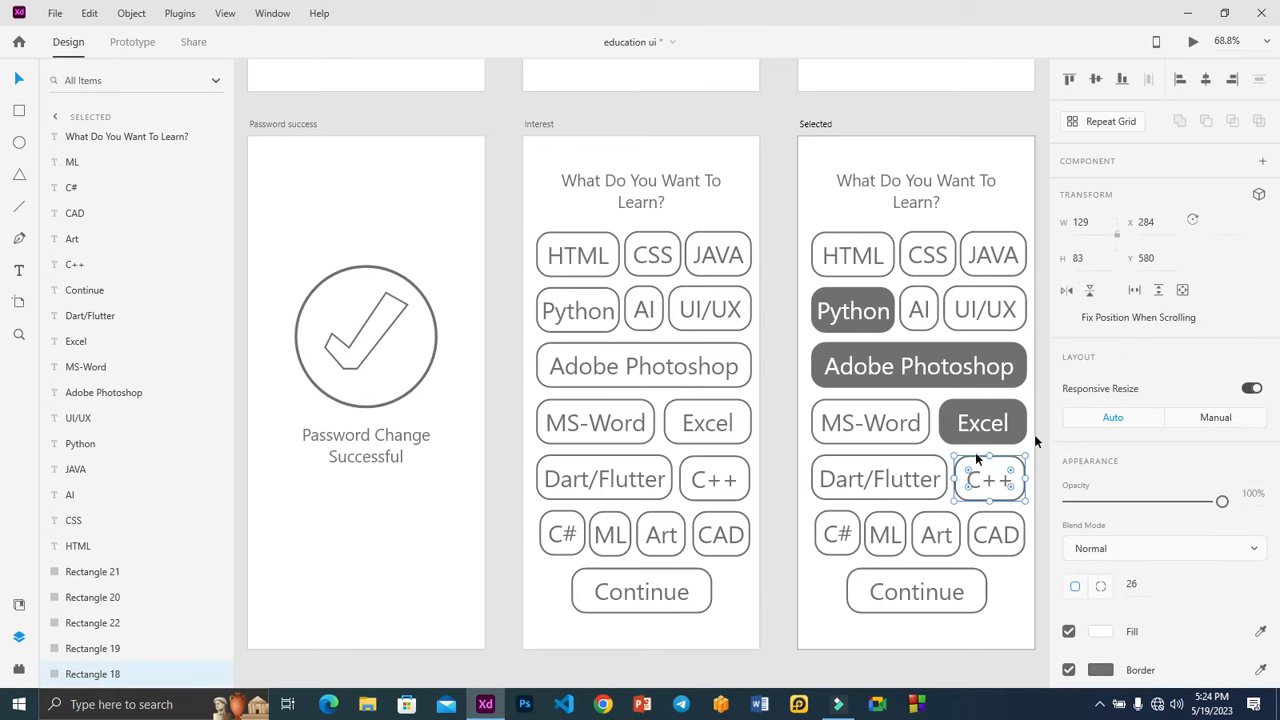
pyautogui.scroll(-5, 1120, 449)
pyautogui.click(1259, 301)
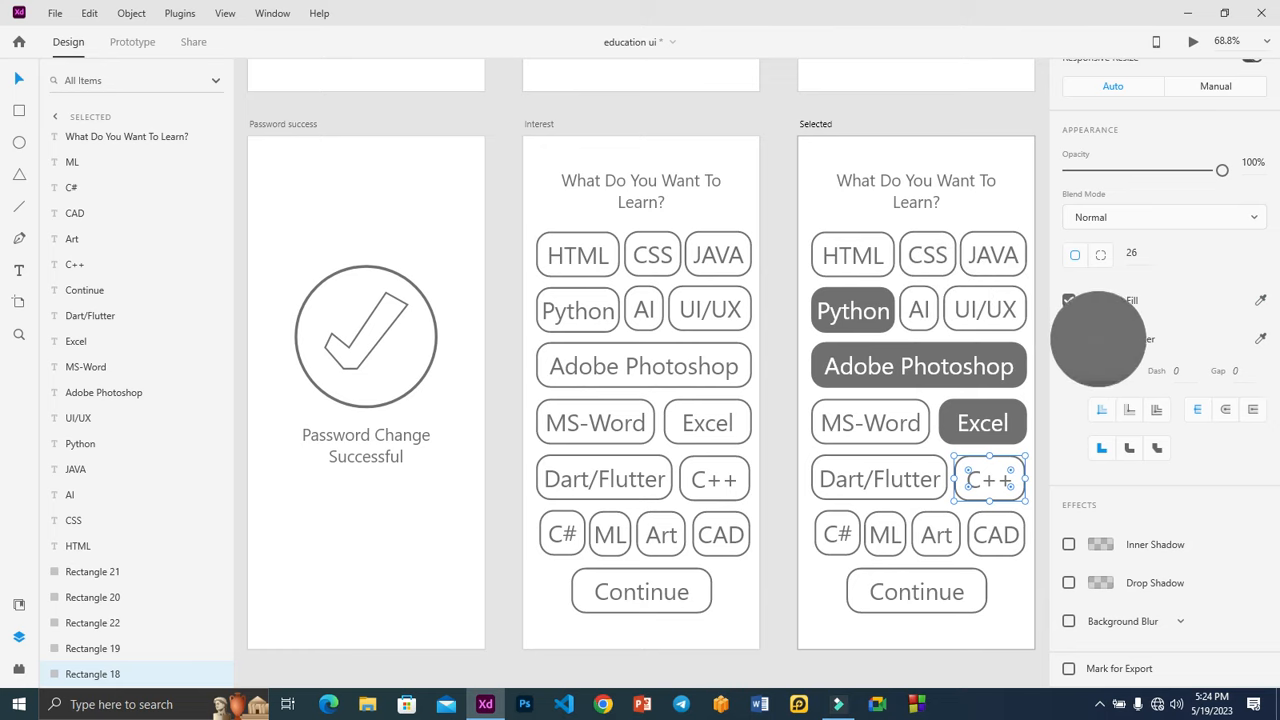
pyautogui.click(1097, 338)
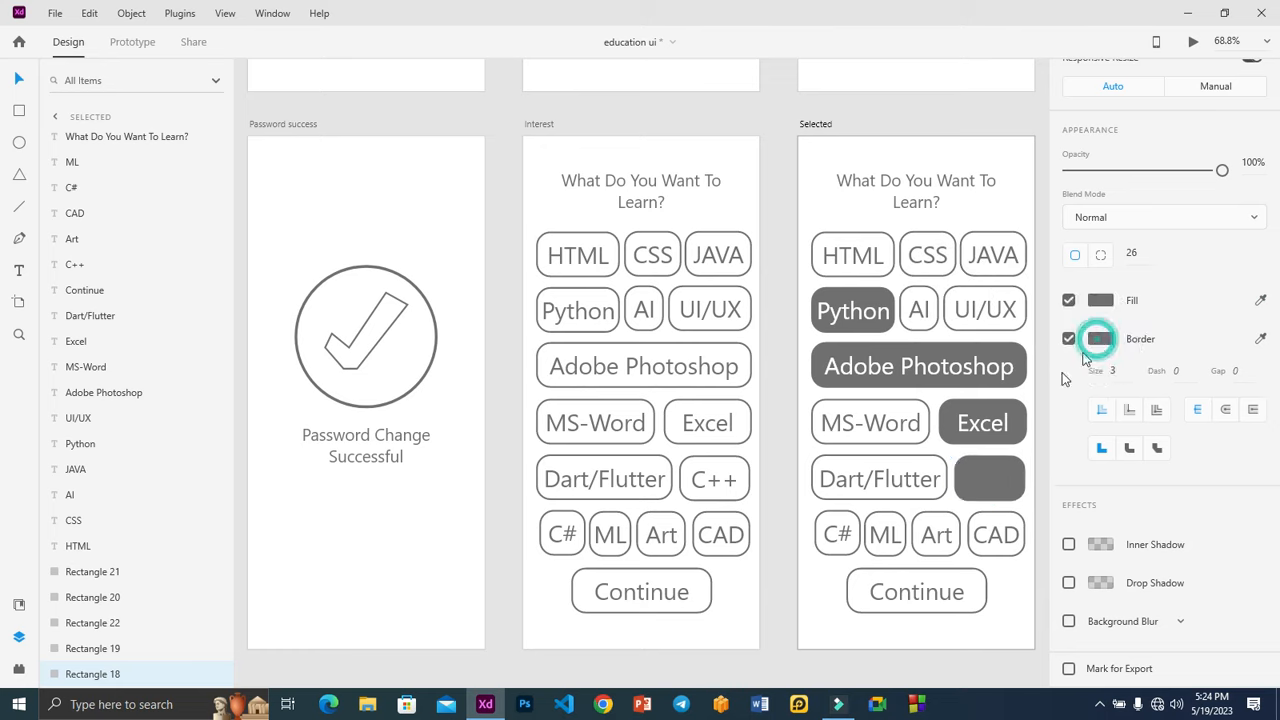
pyautogui.click(991, 484)
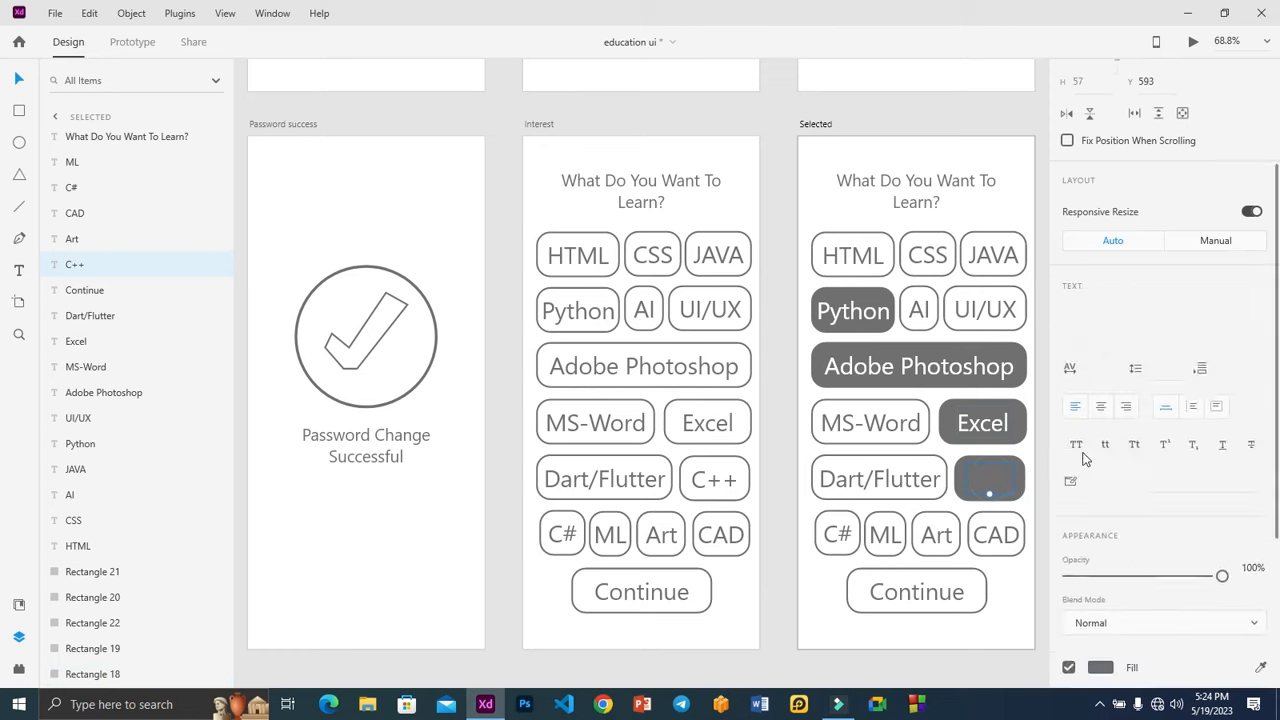
pyautogui.scroll(-3, 1168, 435)
pyautogui.click(1260, 416)
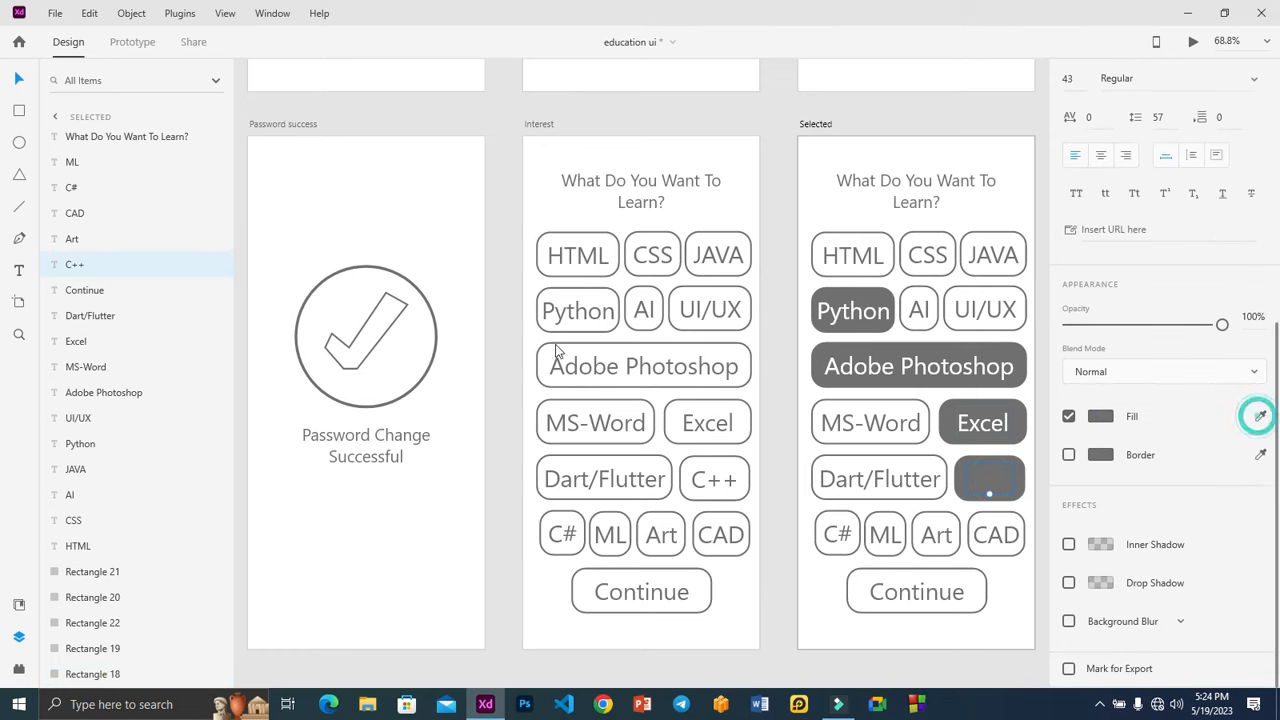
pyautogui.click(427, 209)
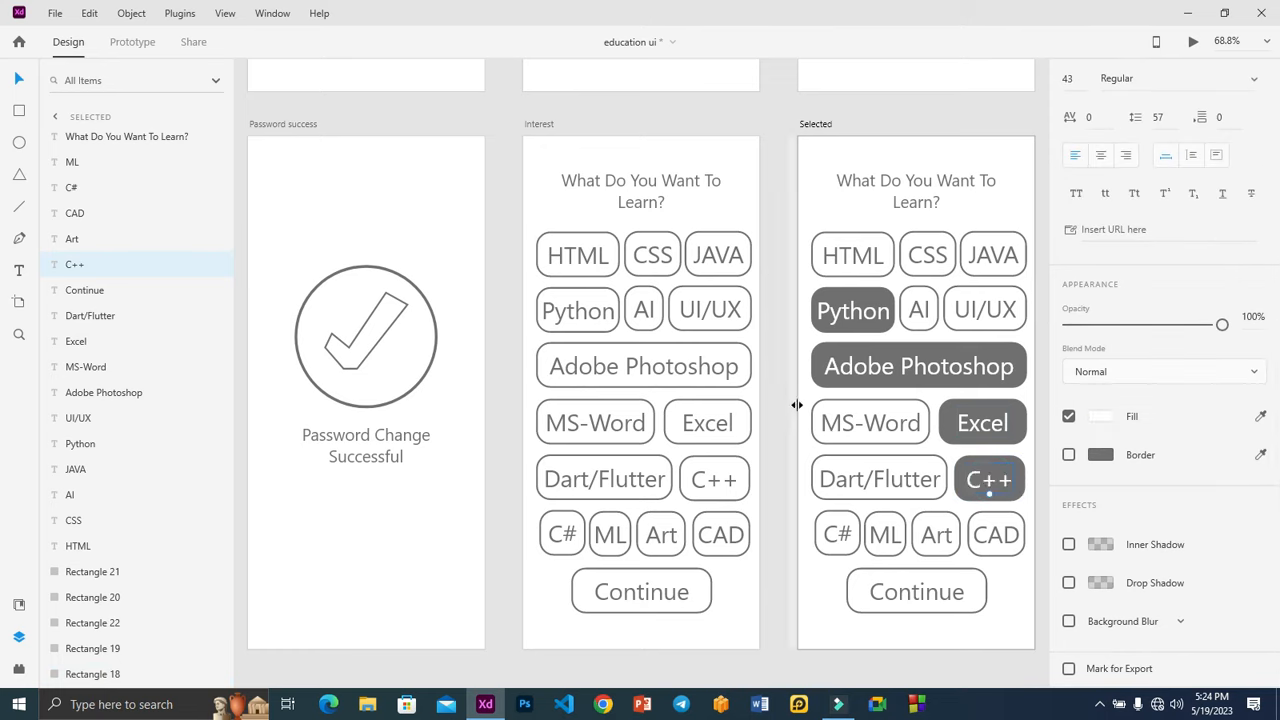
# Fill the Dart/Flutter chip on the Selected artboard with its grey border colour and set its label to white
pyautogui.click(840, 482)
pyautogui.click(826, 499)
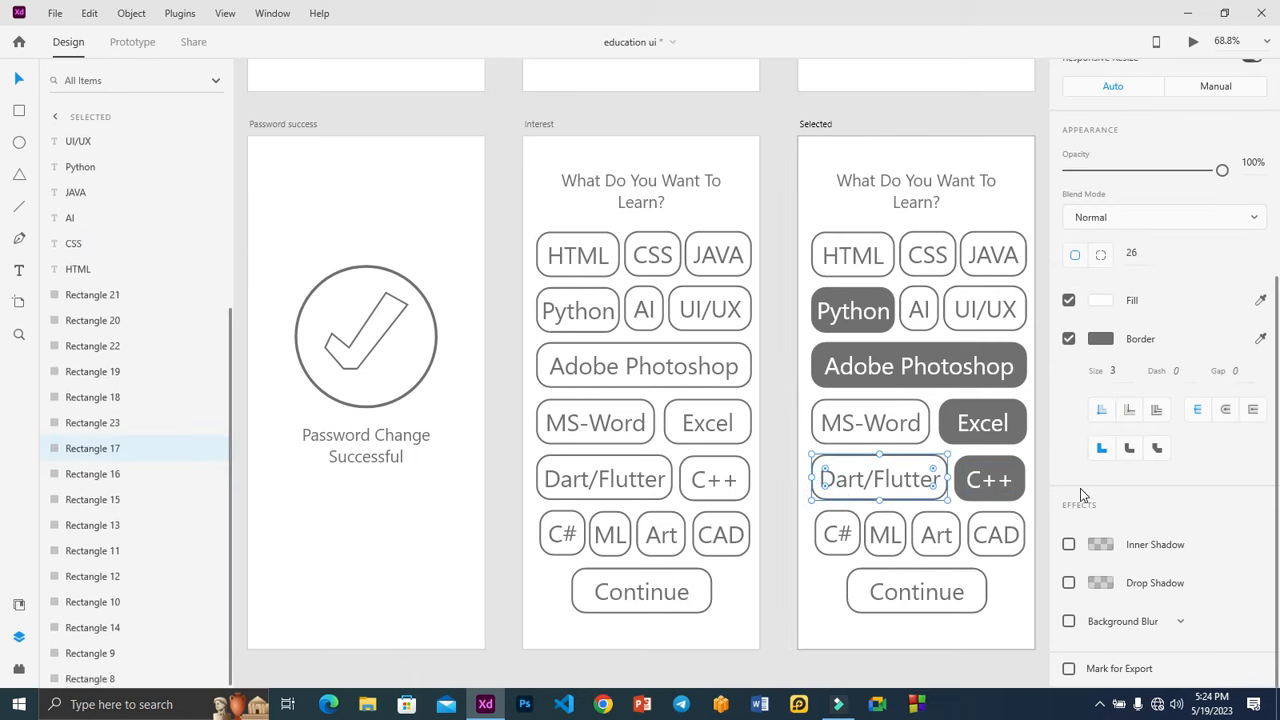
pyautogui.click(1260, 300)
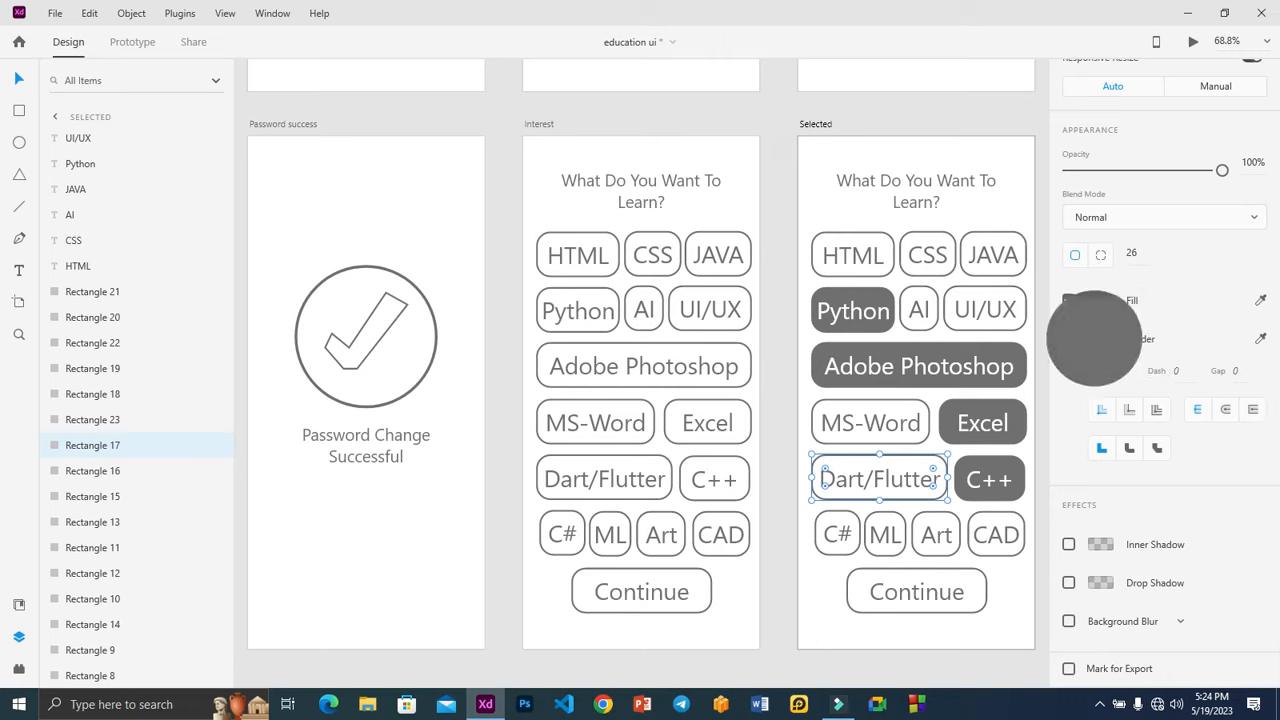
pyautogui.click(1096, 338)
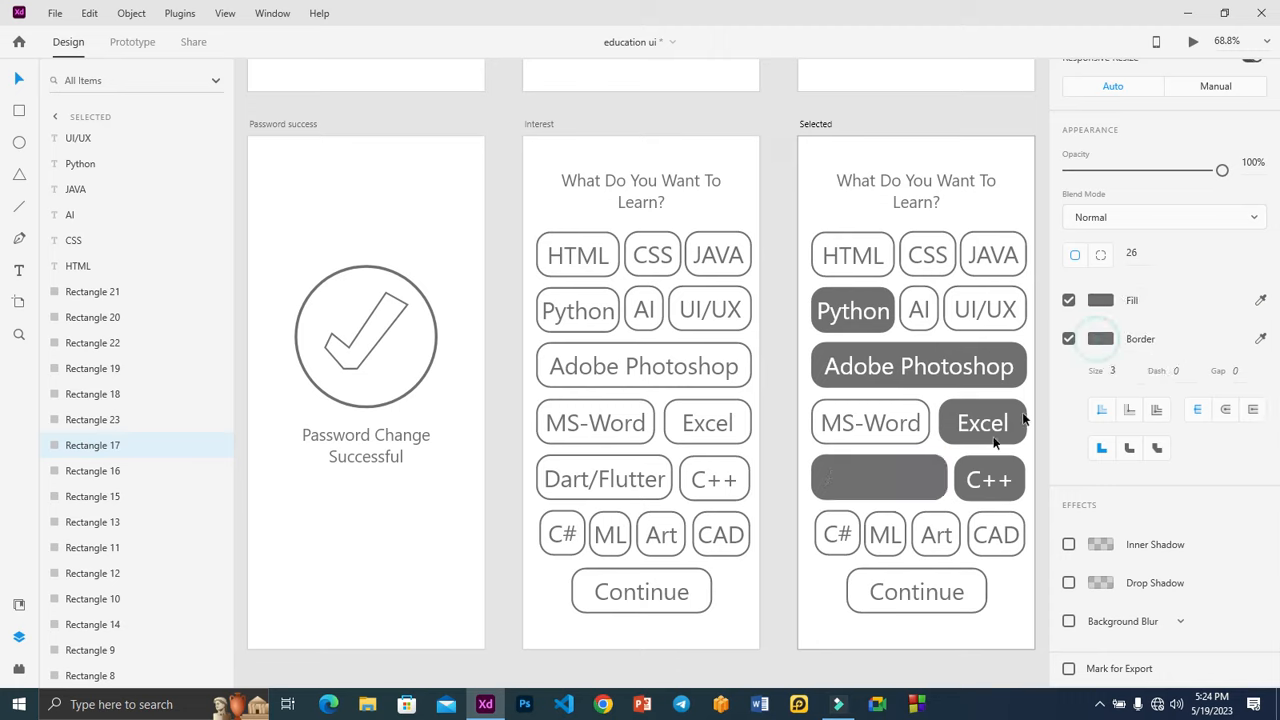
pyautogui.click(895, 484)
pyautogui.scroll(-1, 1208, 400)
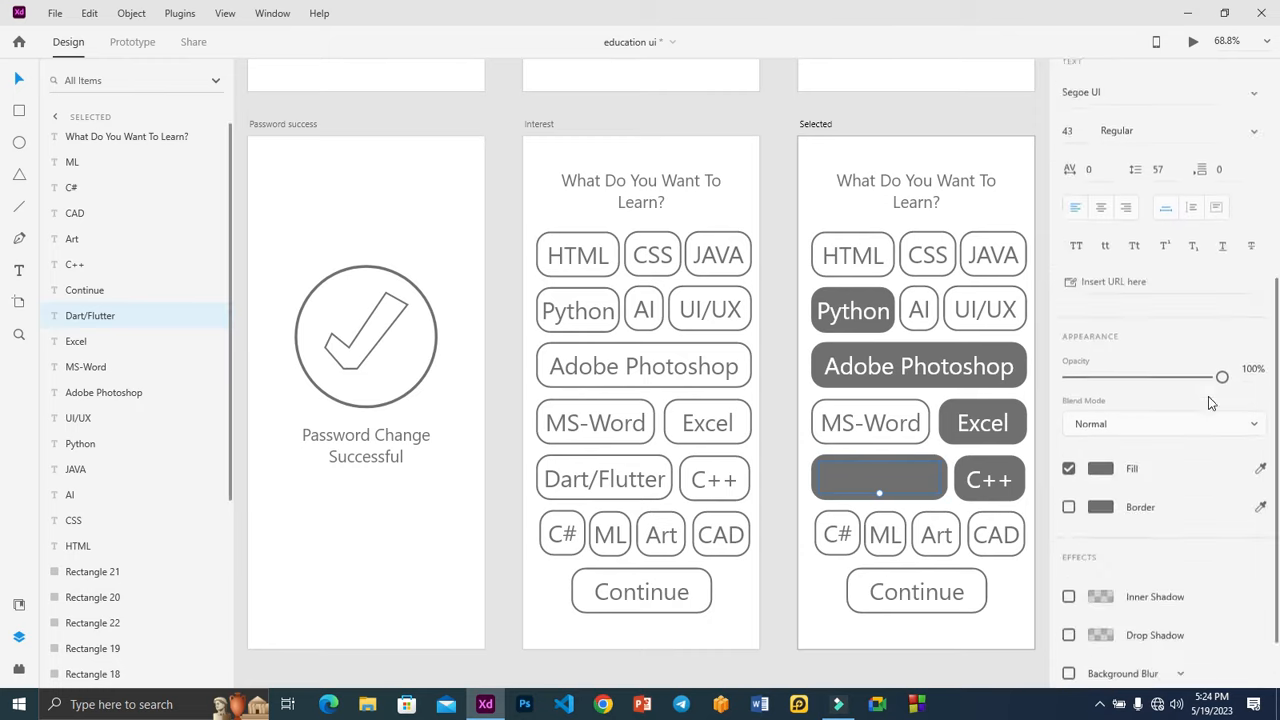
pyautogui.click(1260, 416)
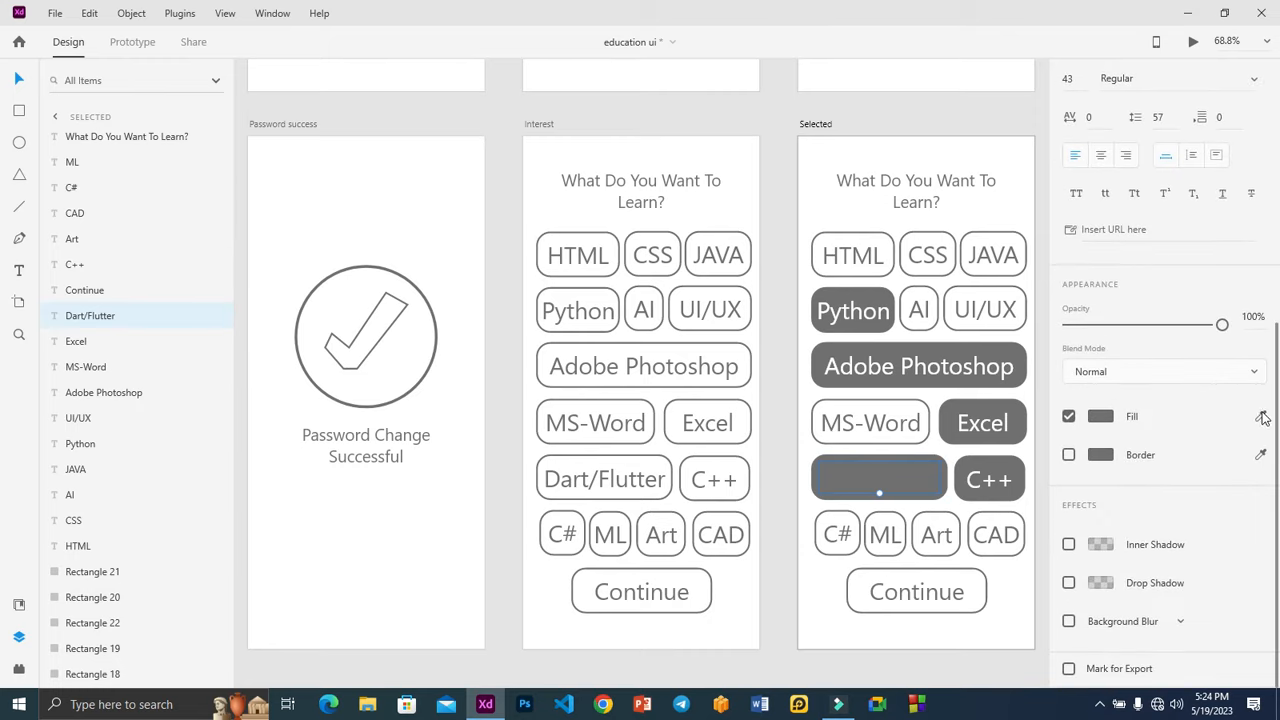
pyautogui.click(411, 191)
pyautogui.click(499, 307)
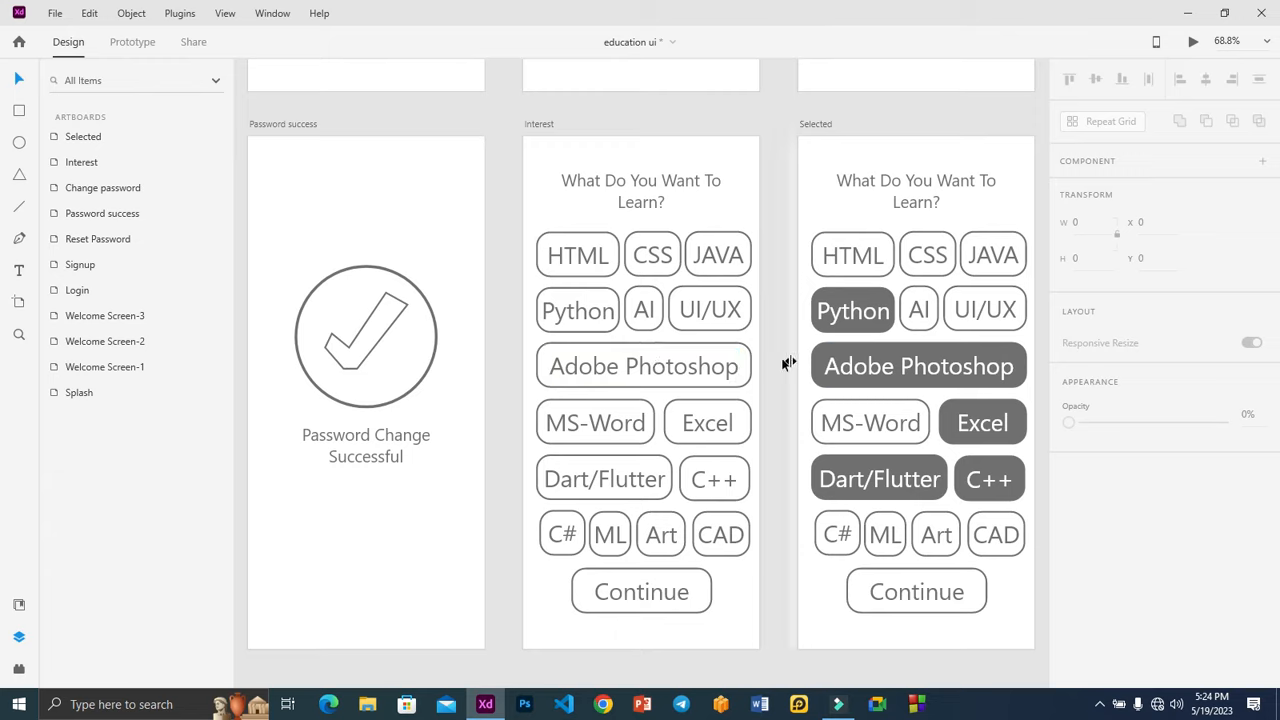
# Duplicate the Selected artboard into the empty space beside it
pyautogui.click(850, 124)
pyautogui.click(838, 147)
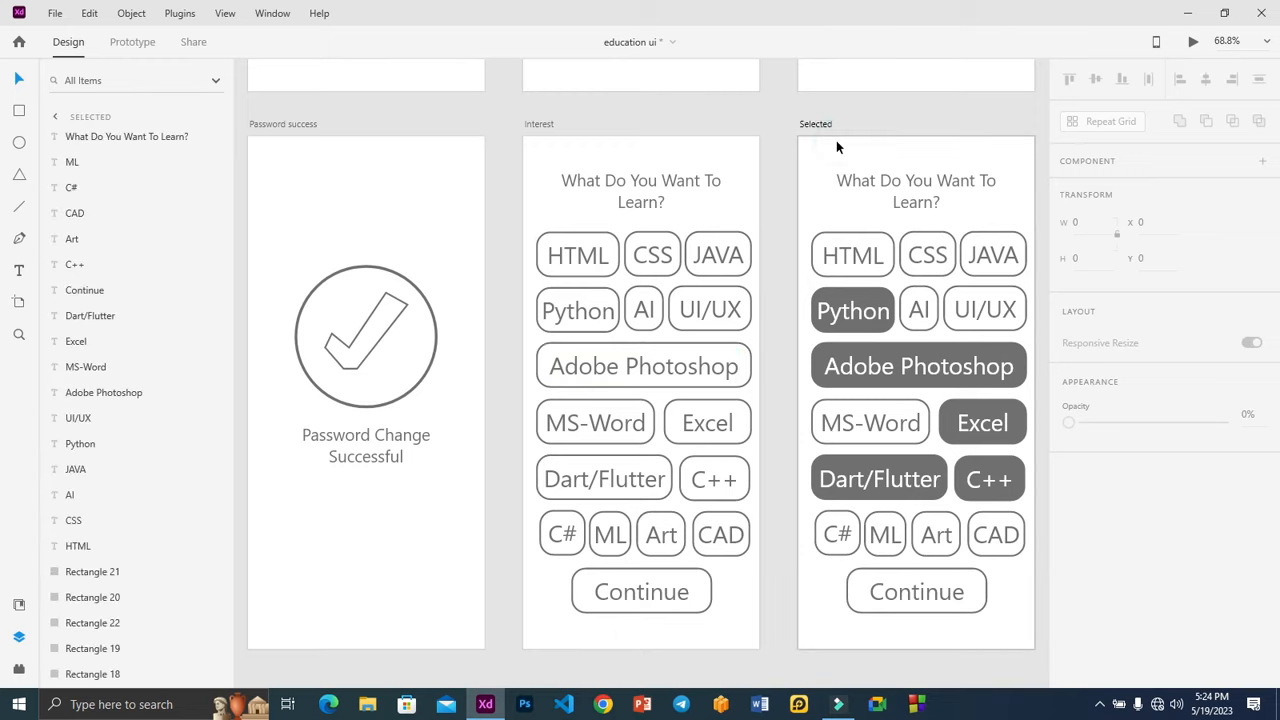
pyautogui.hscroll(3, 836, 140)
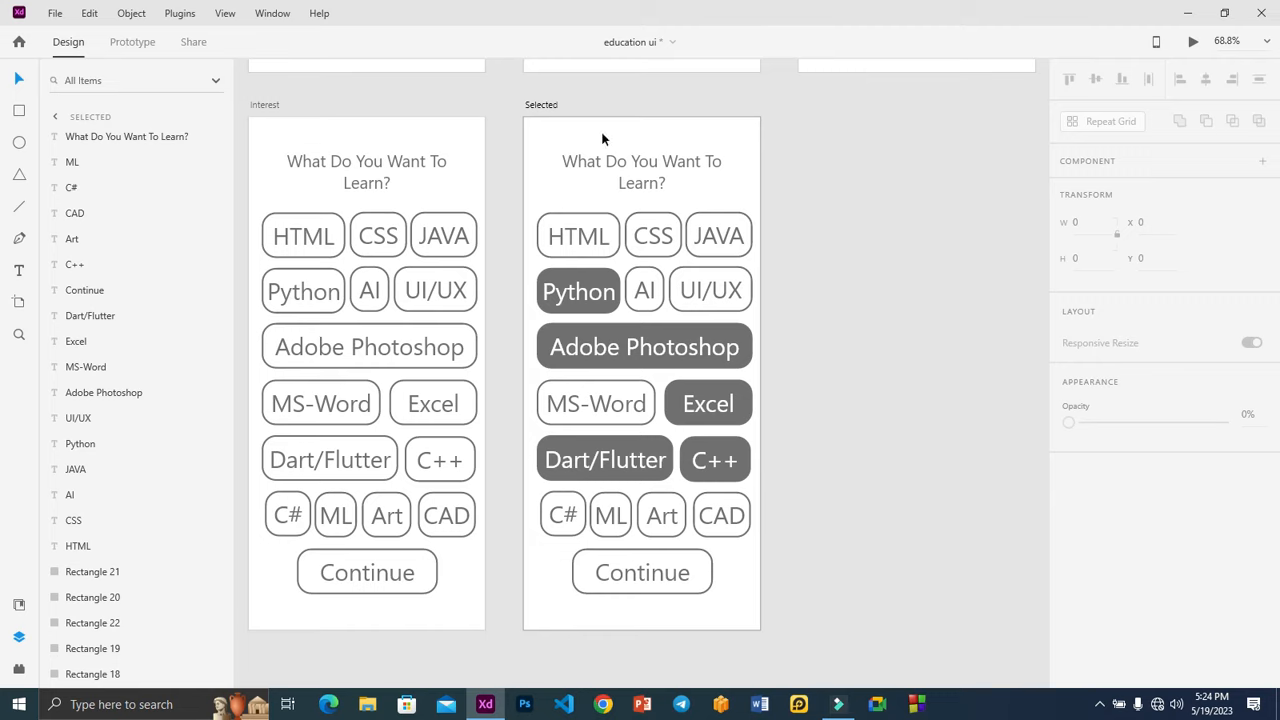
pyautogui.click(551, 107)
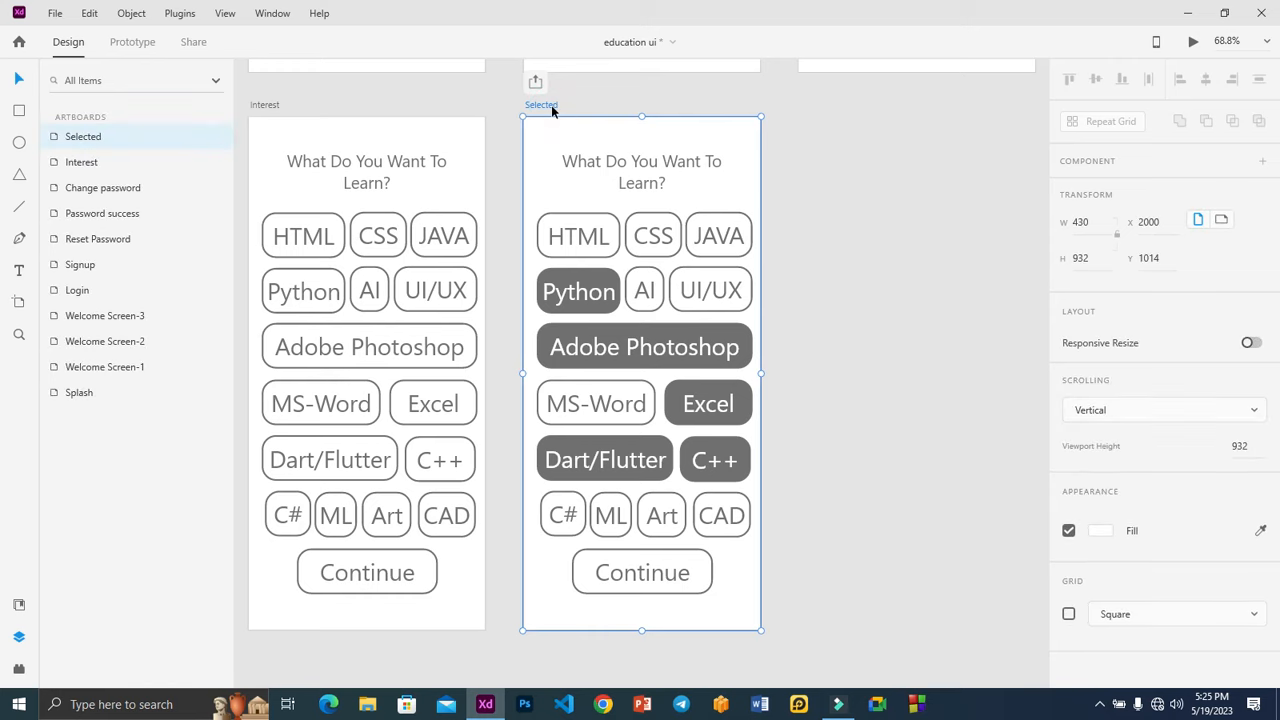
pyautogui.hotkey('ctrl', 'd')
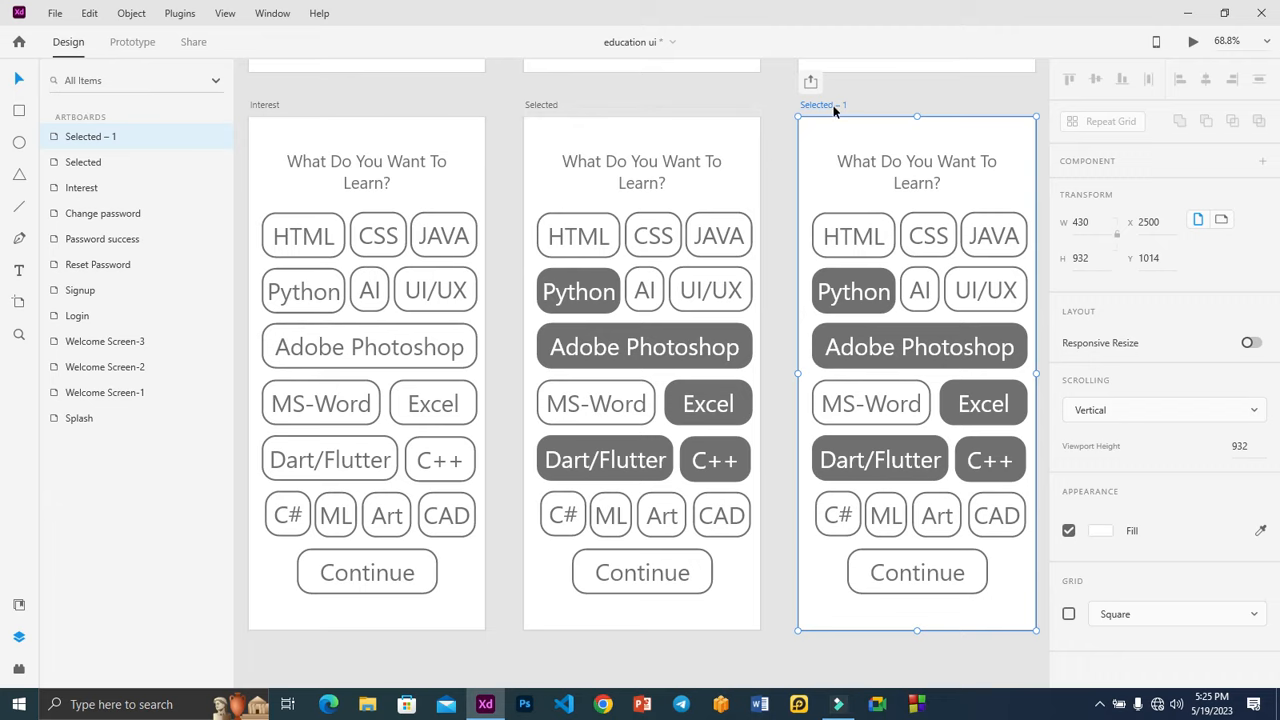
# Rename the duplicated artboard as Hompage
pyautogui.doubleClick(833, 106)
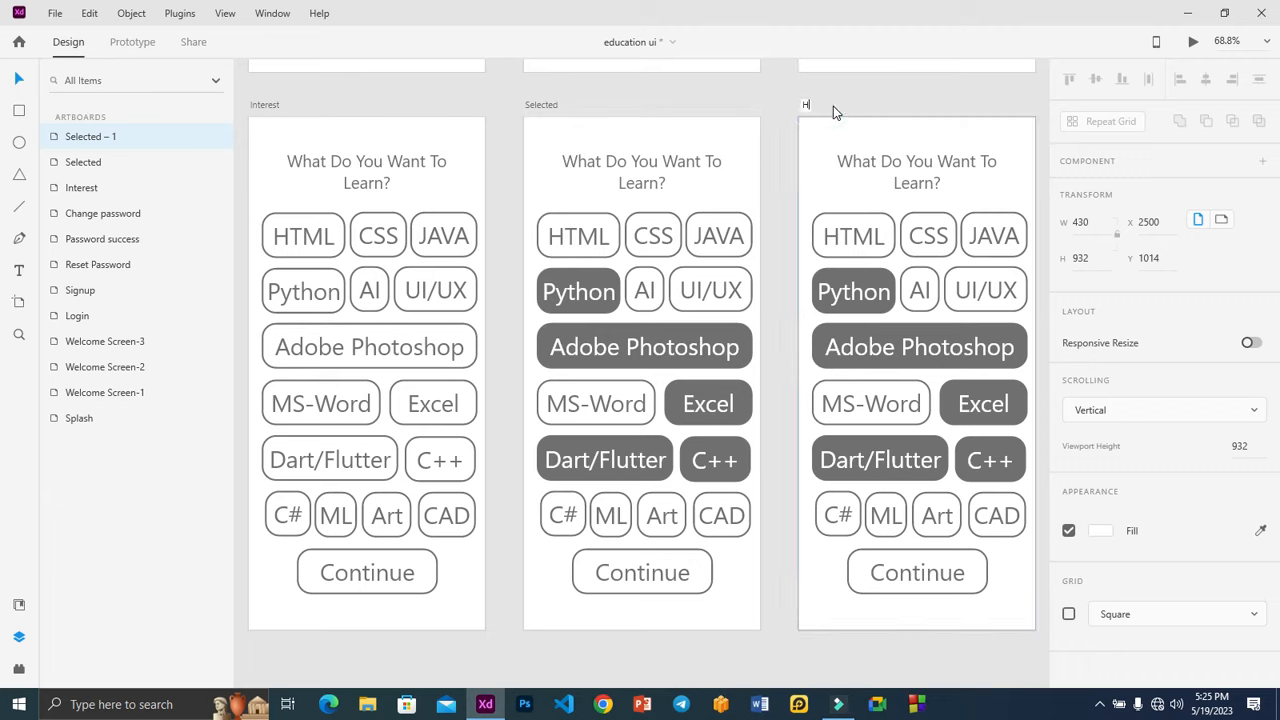
pyautogui.write('Hompage')
pyautogui.press('Return')
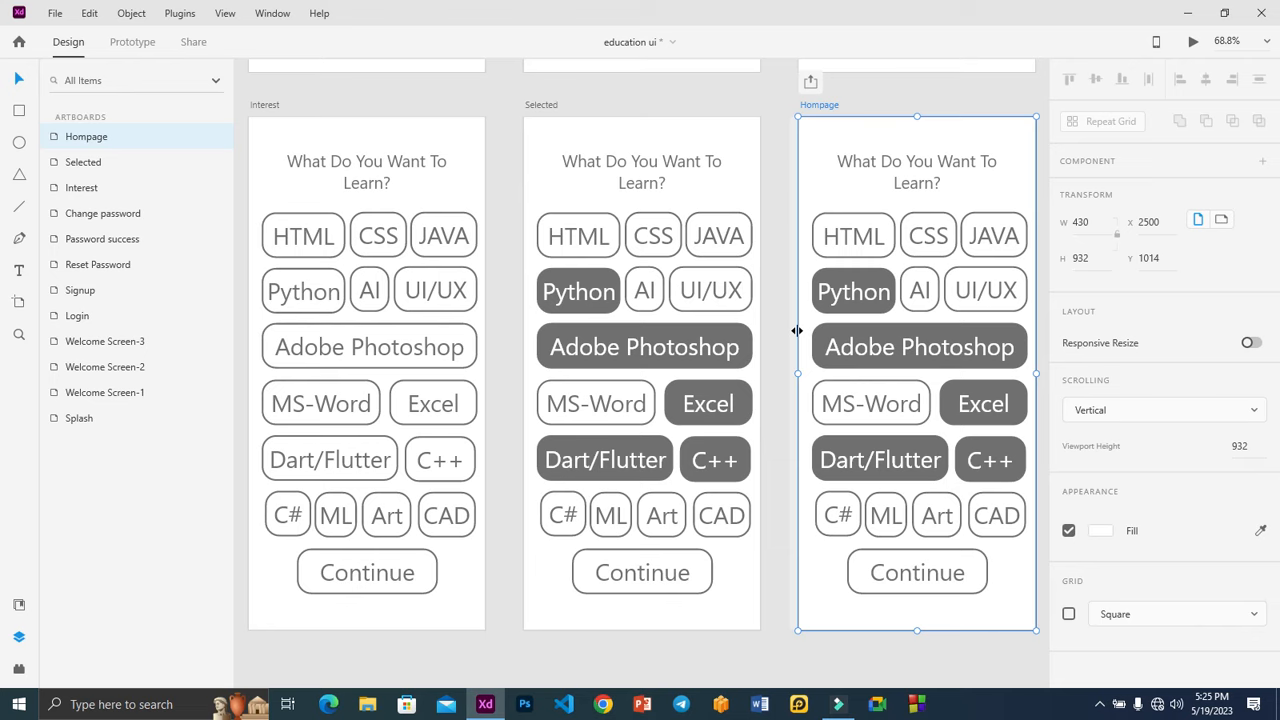
# Delete the heading, all interest chips and the Continue button from the Hompage artboard
pyautogui.hotkey('ctrl', '0')
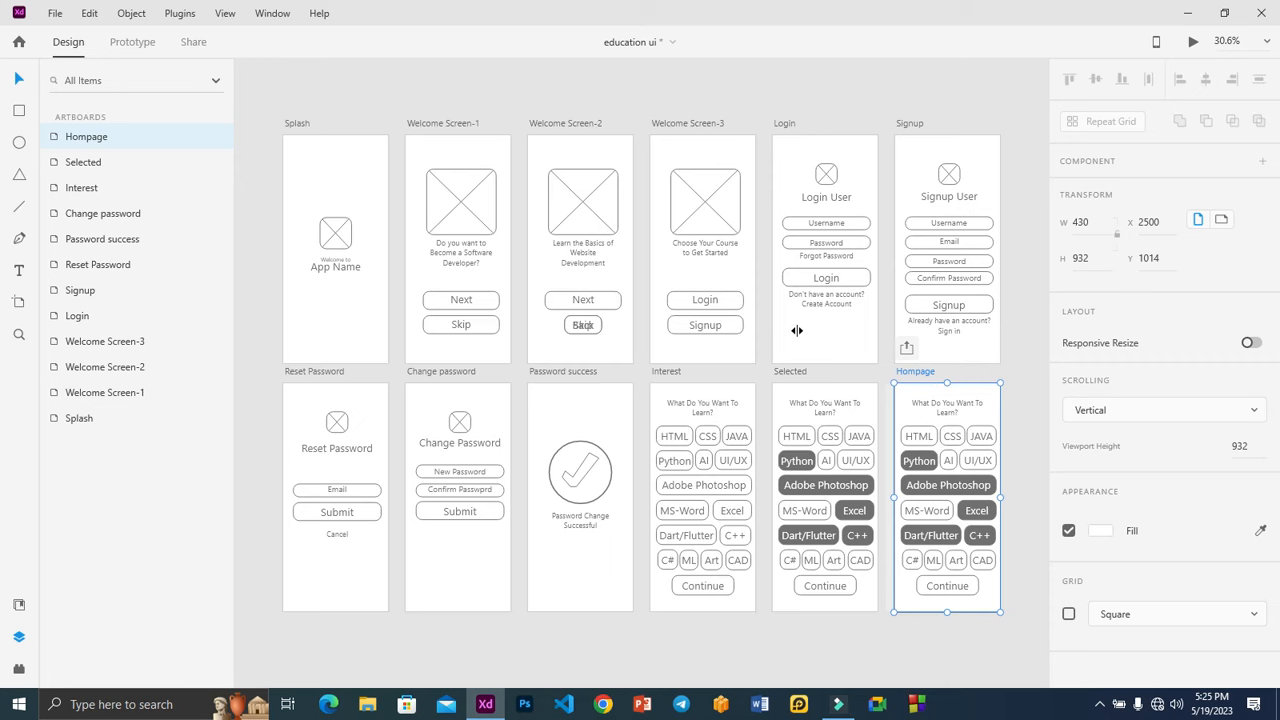
pyautogui.hotkey('ctrl', '3')
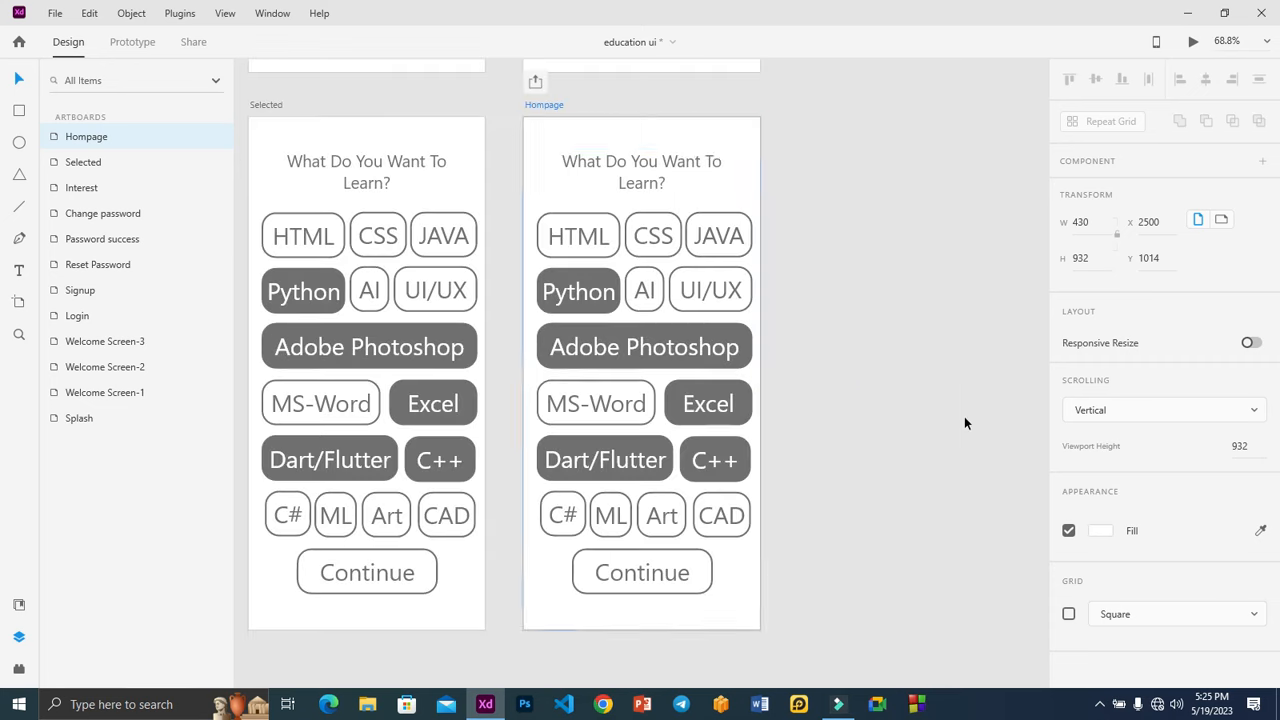
pyautogui.click(854, 578)
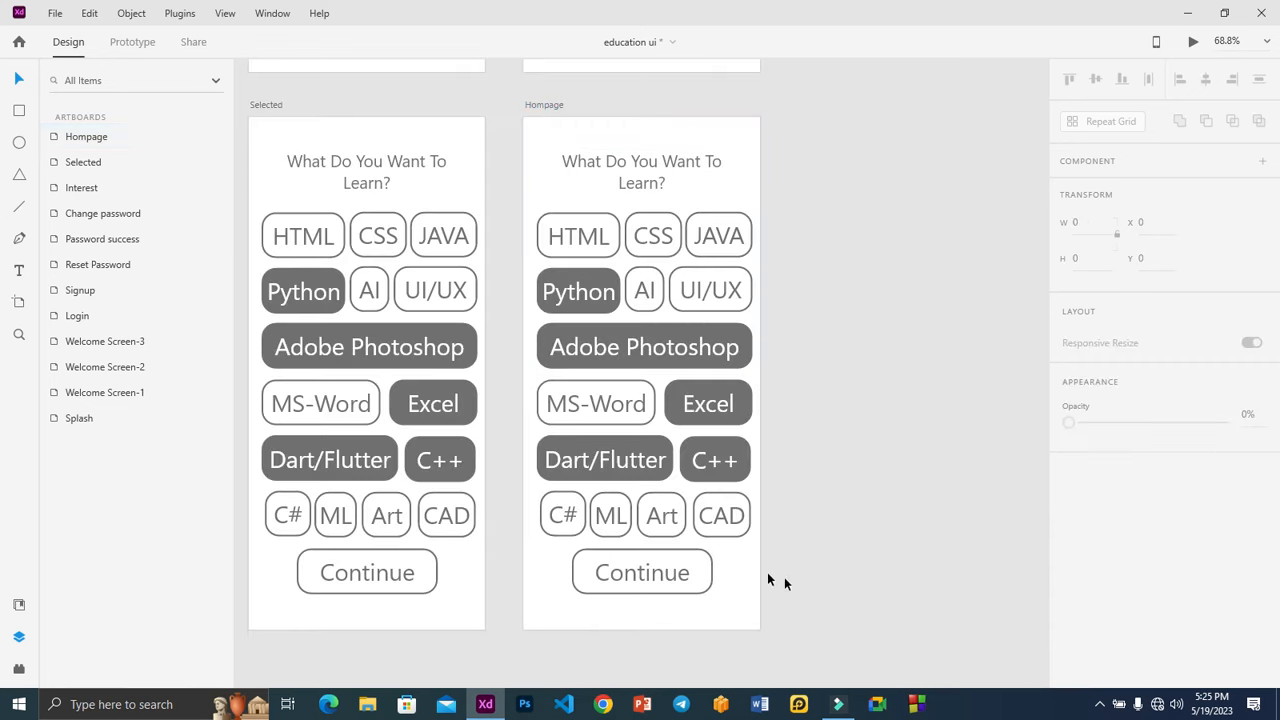
pyautogui.moveTo(852, 606); pyautogui.dragTo(528, 178)
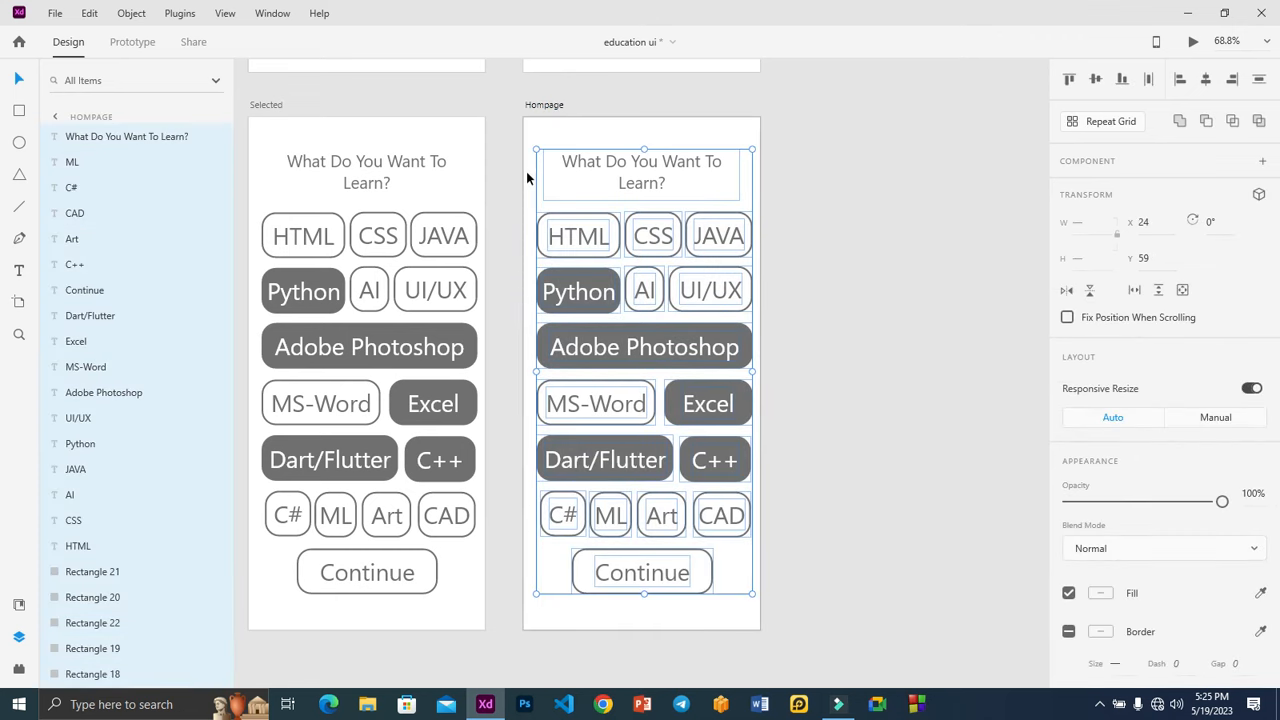
pyautogui.press('Delete')
pyautogui.click(655, 211)
pyautogui.moveTo(803, 220); pyautogui.dragTo(583, 120)
pyautogui.click(606, 165)
pyautogui.click(811, 212)
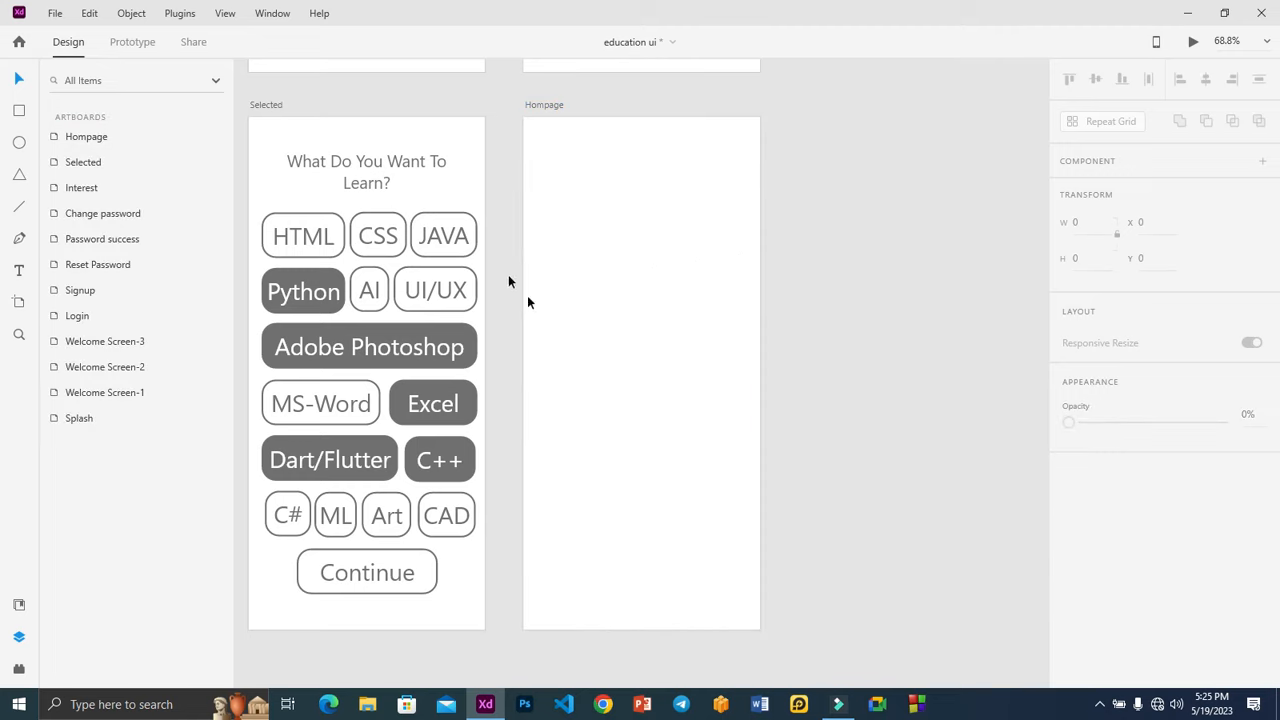
# Draw a rectangle about 414 by 263 across the top of the Hompage artboard with a border size of 3
pyautogui.click(19, 110)
pyautogui.moveTo(527, 122)
pyautogui.mouseDown()
pyautogui.moveTo(583, 180)
pyautogui.moveTo(743, 220)
pyautogui.moveTo(755, 268)
pyautogui.mouseUp()
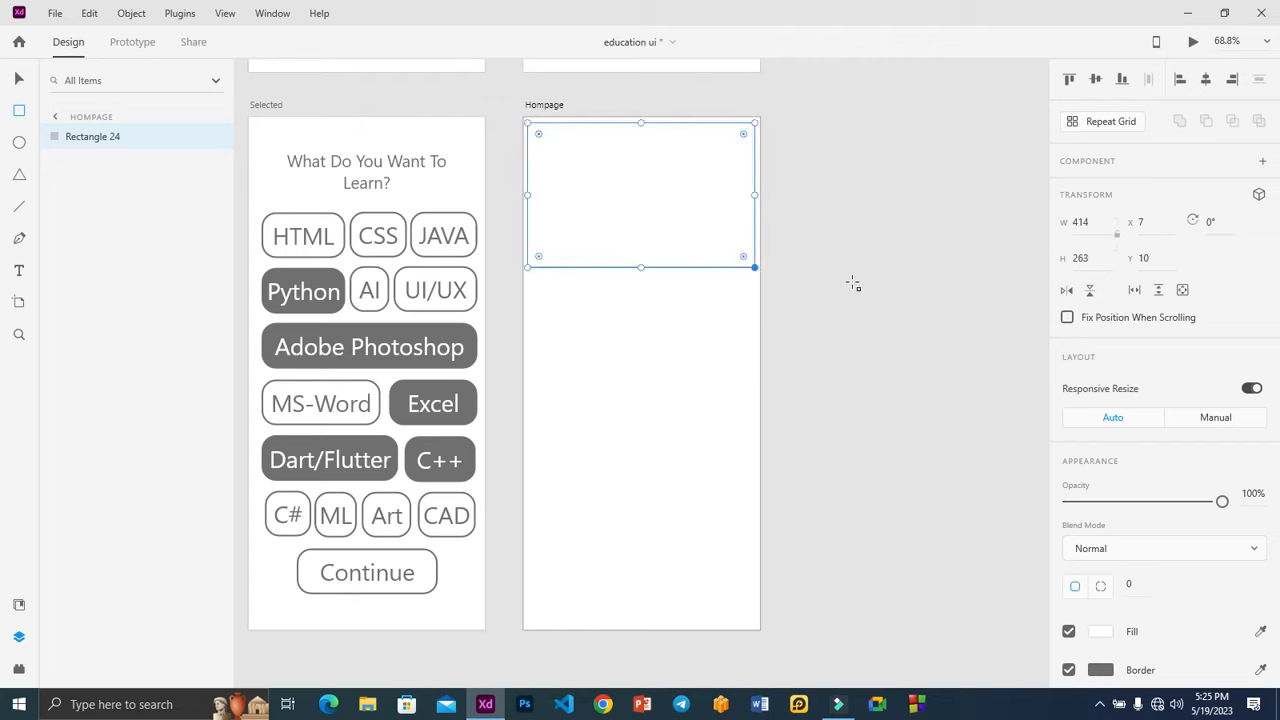
pyautogui.scroll(-5, 1114, 592)
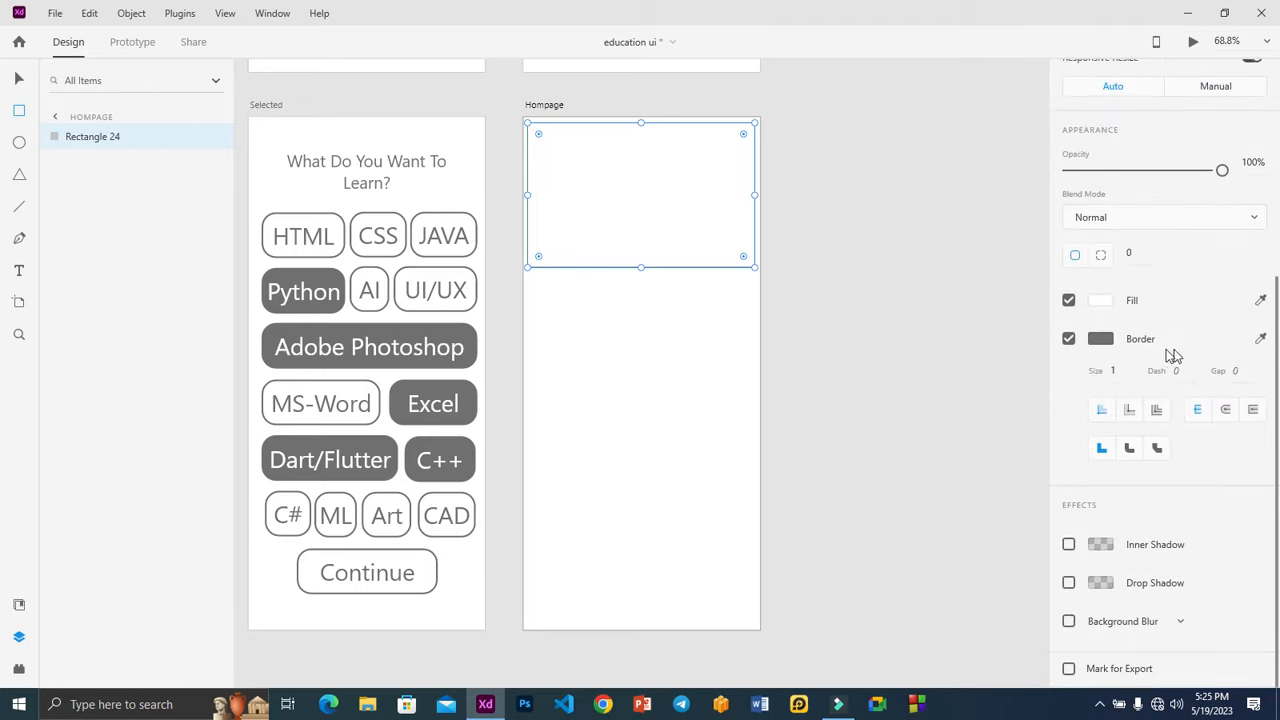
pyautogui.click(1117, 366)
pyautogui.write('3')
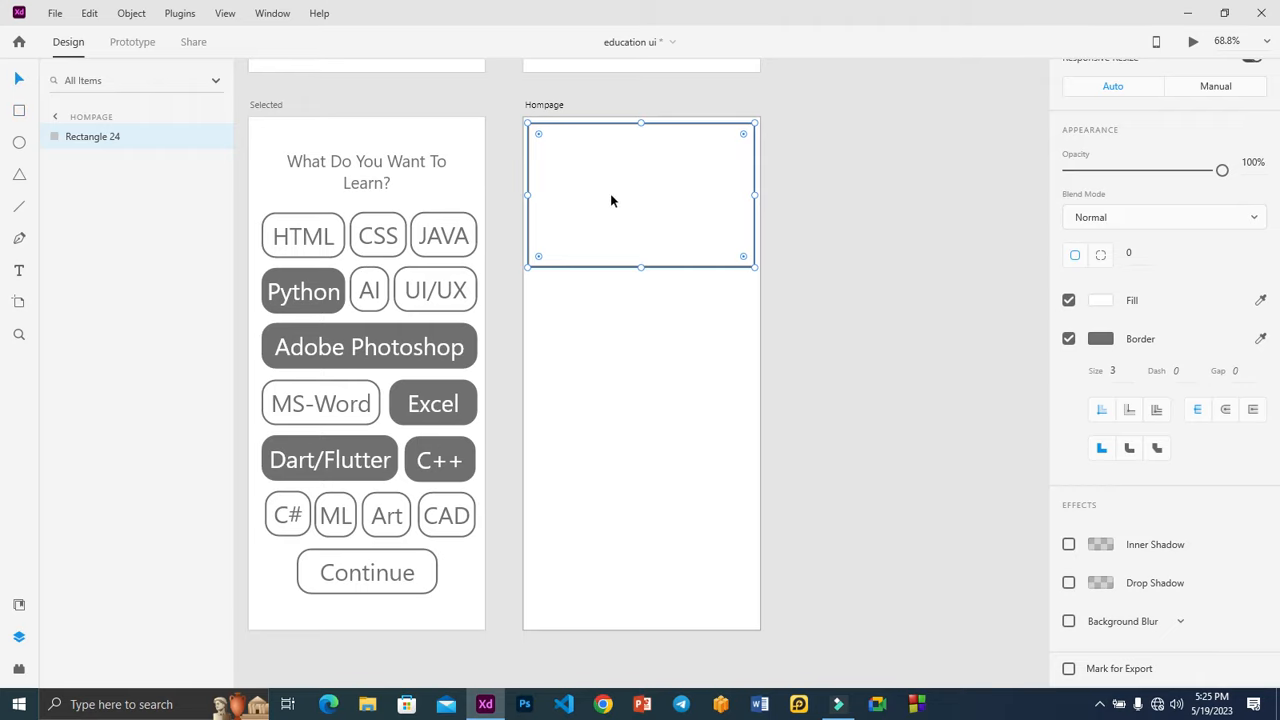
# Draw a diagonal line from the rectangle's lower-left corner to its upper-right corner and set its border size to 3
pyautogui.write('z')
pyautogui.click(511, 110)
pyautogui.moveTo(536, 150); pyautogui.dragTo(780, 300)
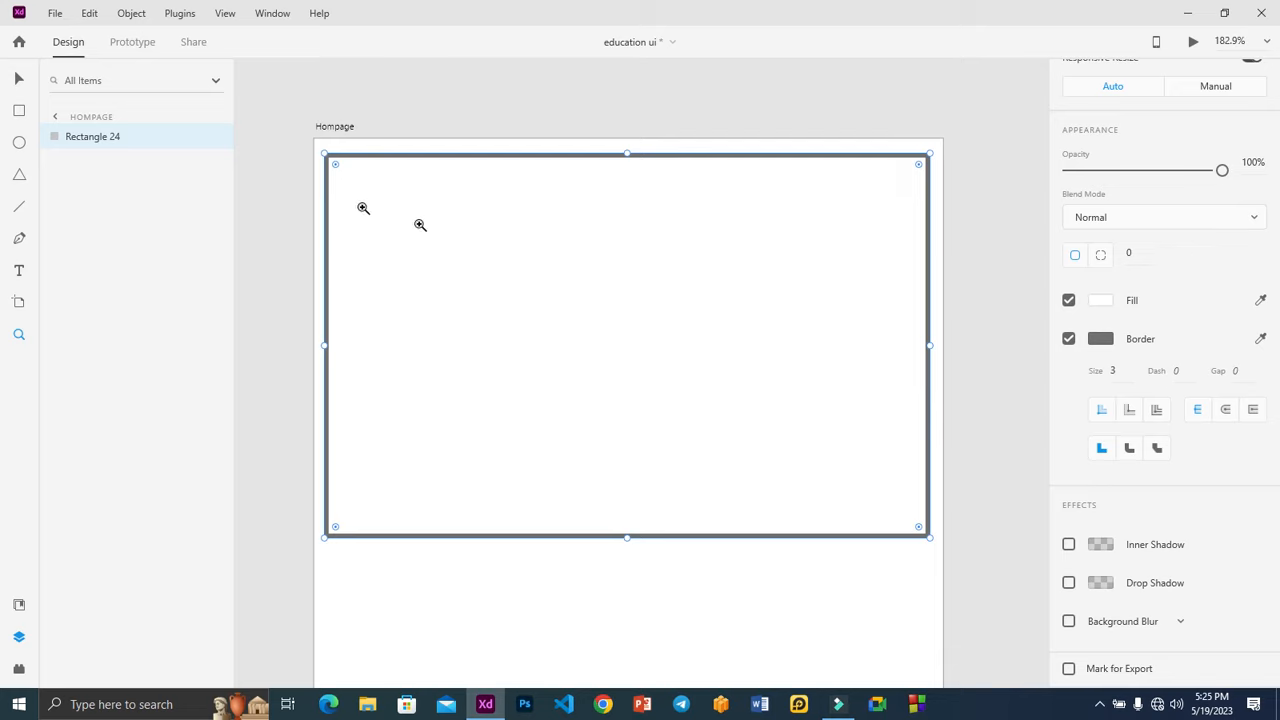
pyautogui.moveTo(289, 131); pyautogui.dragTo(962, 562)
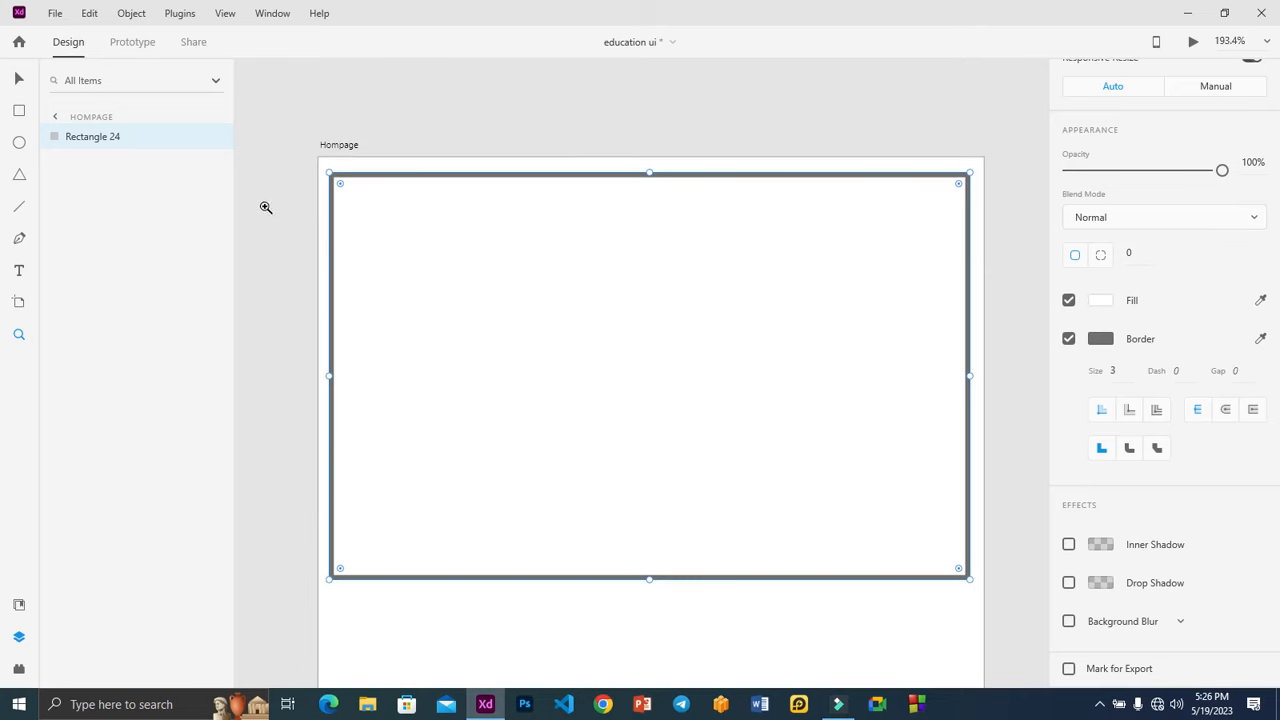
pyautogui.click(24, 206)
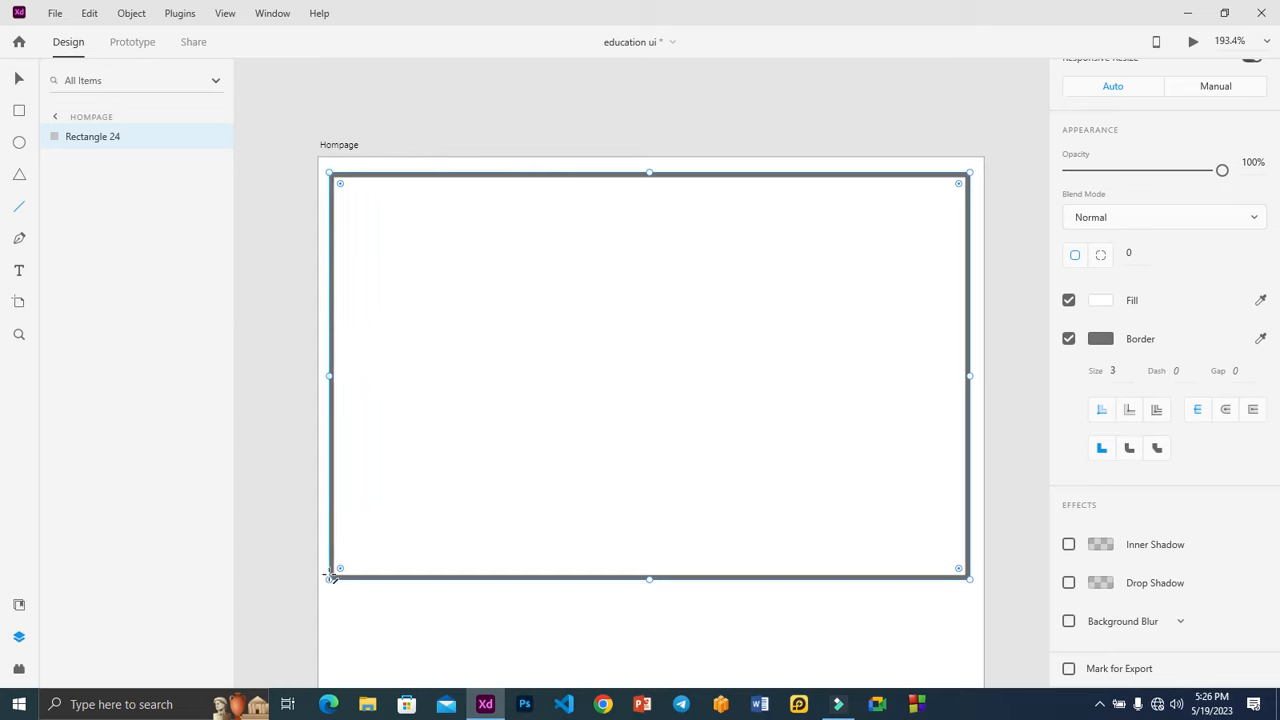
pyautogui.moveTo(331, 577)
pyautogui.mouseDown()
pyautogui.moveTo(611, 471)
pyautogui.moveTo(960, 220)
pyautogui.moveTo(966, 178)
pyautogui.mouseUp()
pyautogui.click(1068, 377)
pyautogui.click(1116, 409)
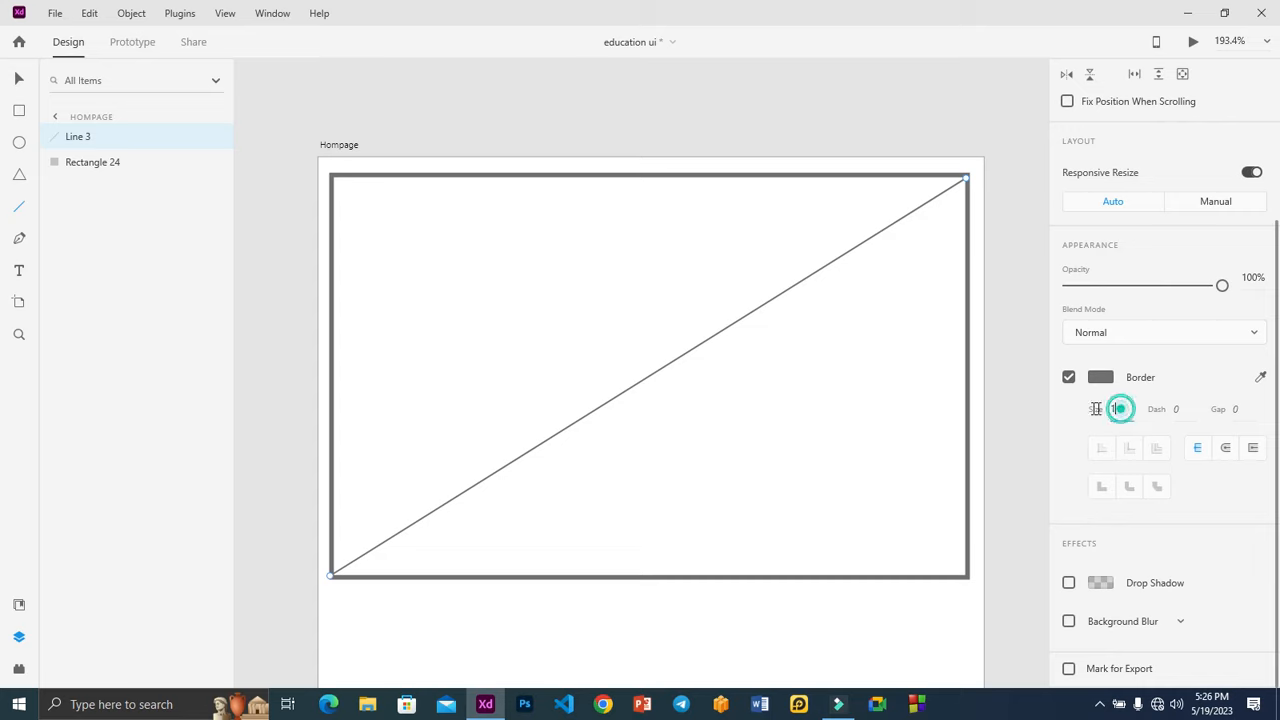
pyautogui.write('3')
pyautogui.press('Return')
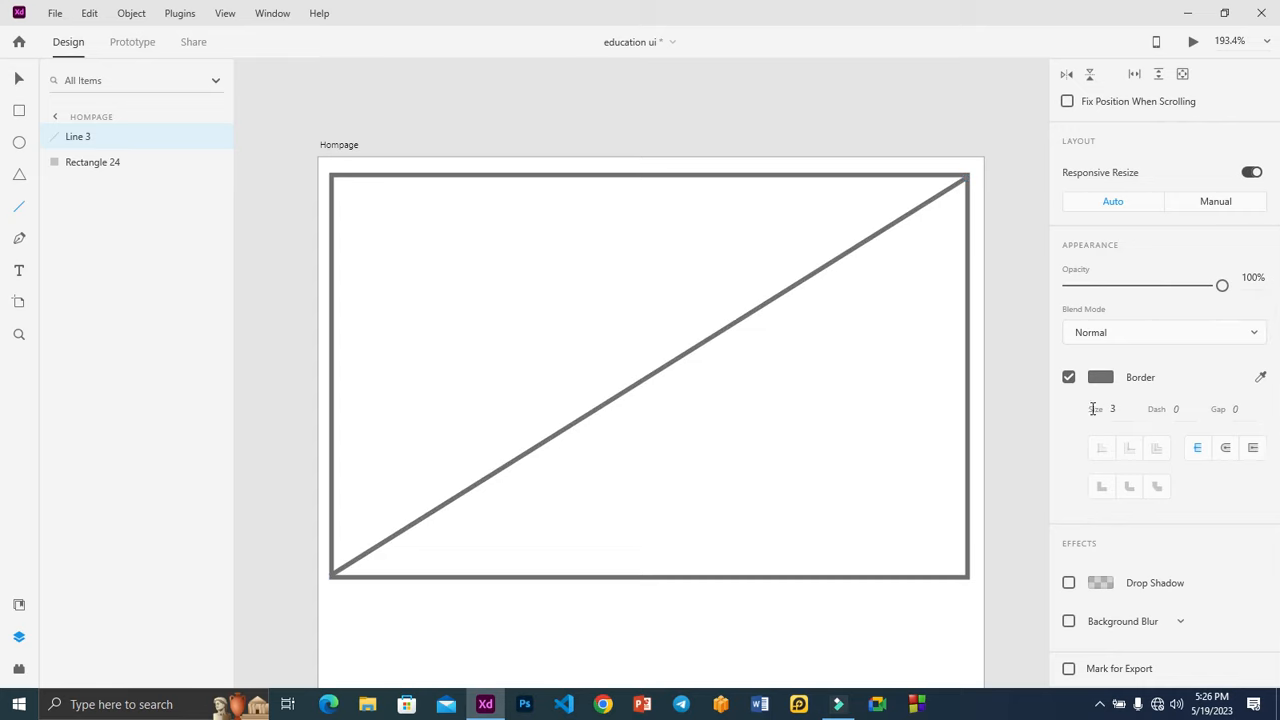
# Adjust the diagonal line's upper end so it meets the rectangle's upper-right corner
pyautogui.press('z')
pyautogui.moveTo(893, 143); pyautogui.dragTo(1011, 229)
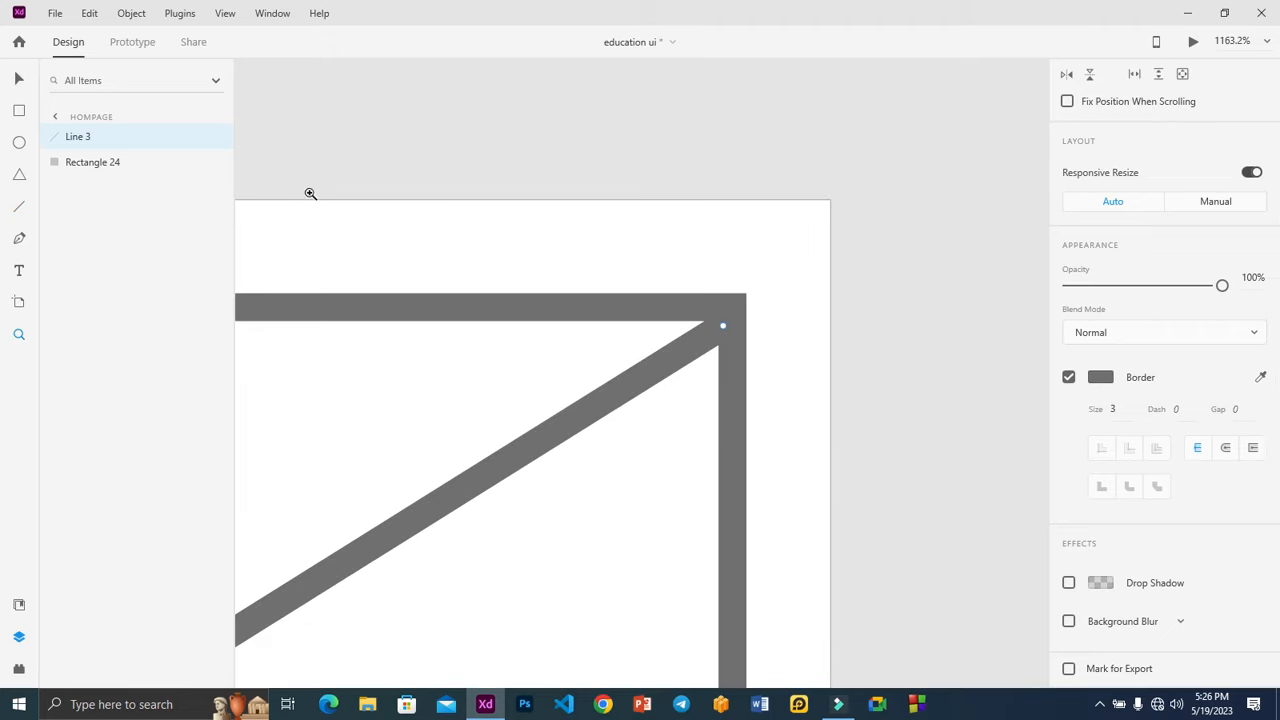
pyautogui.moveTo(721, 330); pyautogui.dragTo(732, 307)
pyautogui.scroll(-2, 780, 330)
pyautogui.scroll(-1, 795, 333)
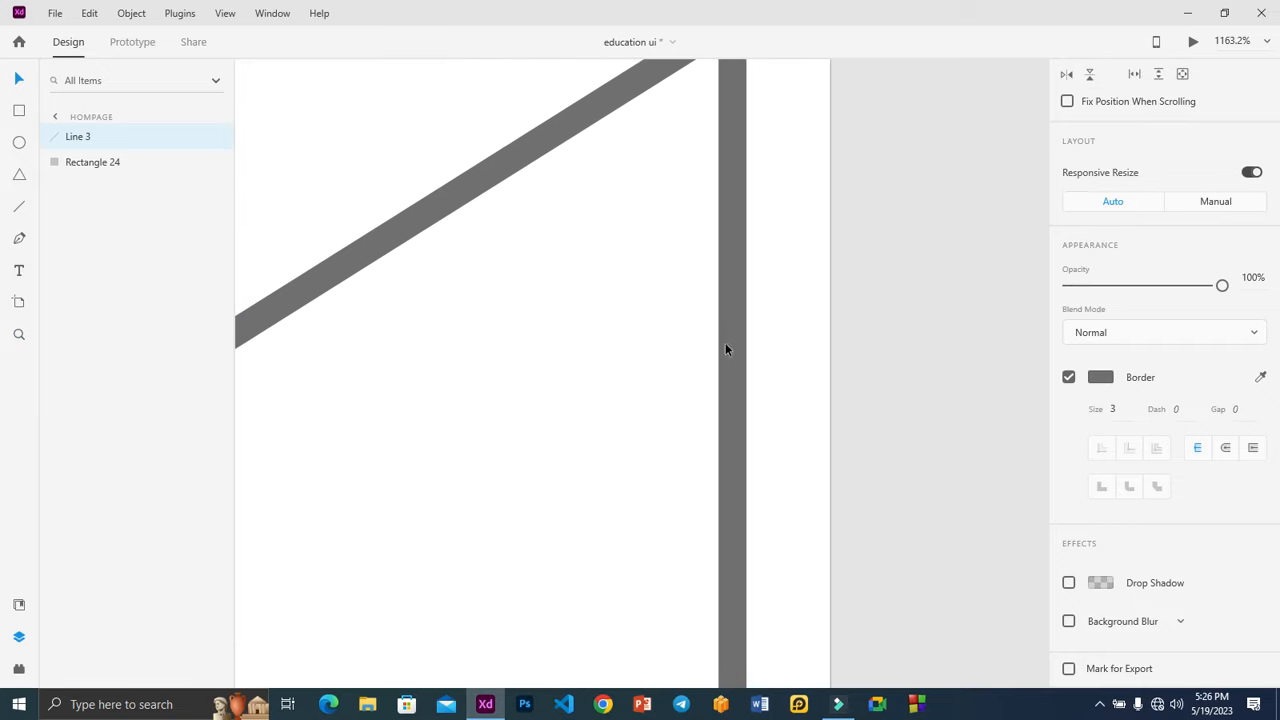
# Adjust the diagonal line's lower end so it meets the rectangle's lower-left corner
pyautogui.moveTo(472, 388); pyautogui.dragTo(757, 328)
pyautogui.moveTo(500, 451); pyautogui.dragTo(585, 398)
pyautogui.moveTo(460, 480); pyautogui.dragTo(545, 427)
pyautogui.moveTo(413, 503); pyautogui.dragTo(495, 485)
pyautogui.moveTo(460, 510); pyautogui.dragTo(520, 472)
pyautogui.moveTo(437, 529); pyautogui.dragTo(491, 508)
pyautogui.moveTo(426, 523); pyautogui.dragTo(506, 477)
pyautogui.moveTo(466, 517); pyautogui.dragTo(600, 437)
pyautogui.moveTo(426, 494); pyautogui.dragTo(600, 431)
pyautogui.moveTo(466, 494); pyautogui.dragTo(689, 354)
pyautogui.moveTo(501, 508); pyautogui.dragTo(655, 419)
pyautogui.moveTo(434, 437); pyautogui.dragTo(660, 406)
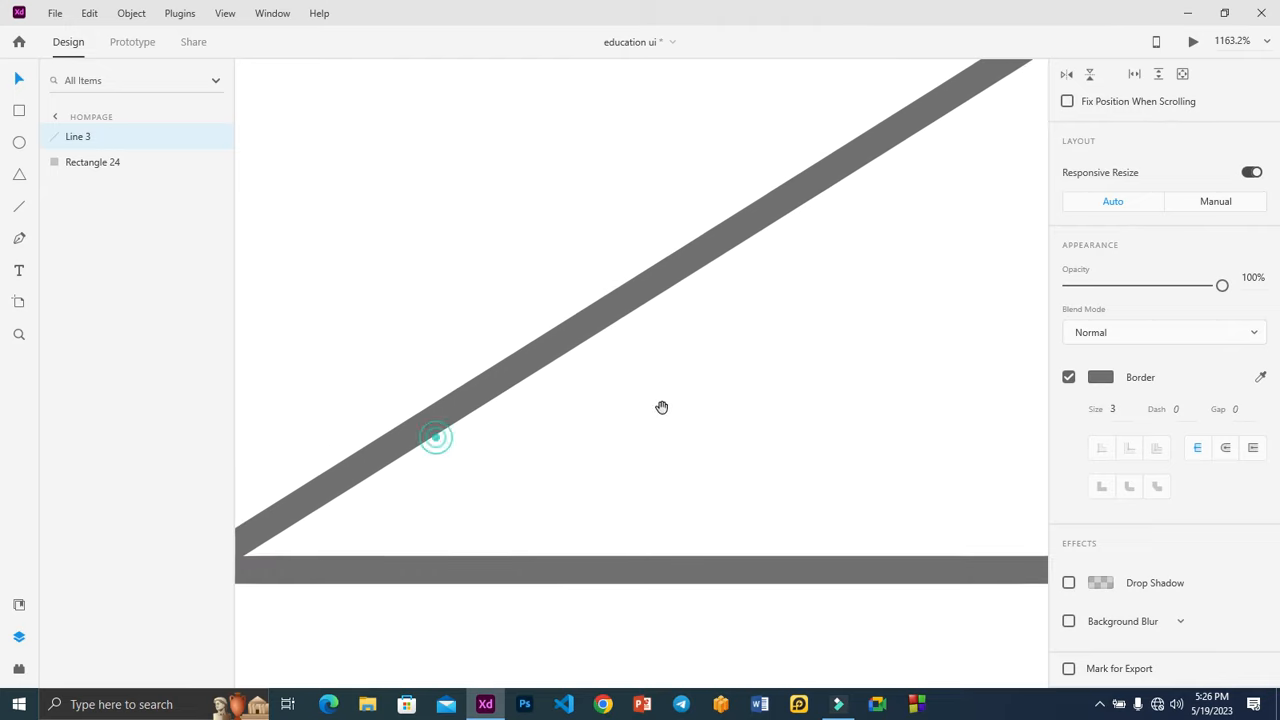
pyautogui.moveTo(382, 533); pyautogui.dragTo(400, 535)
pyautogui.click(704, 493)
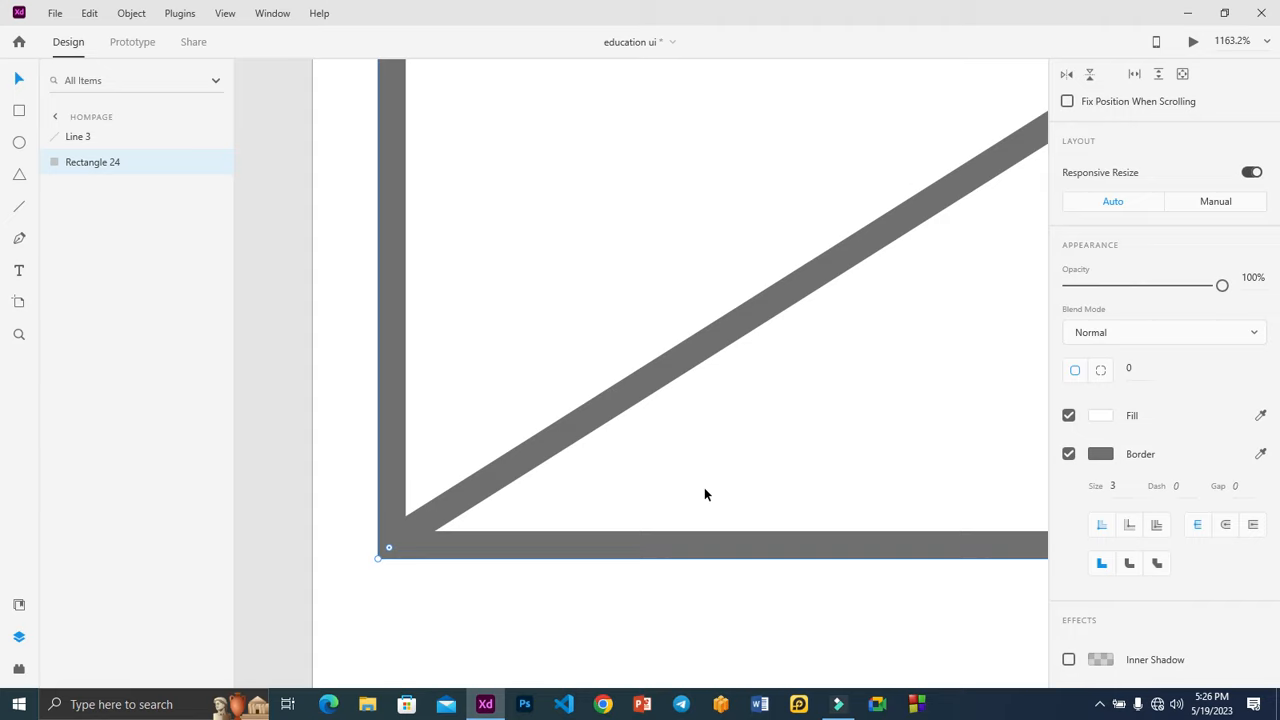
pyautogui.hotkey('ctrl', '3')
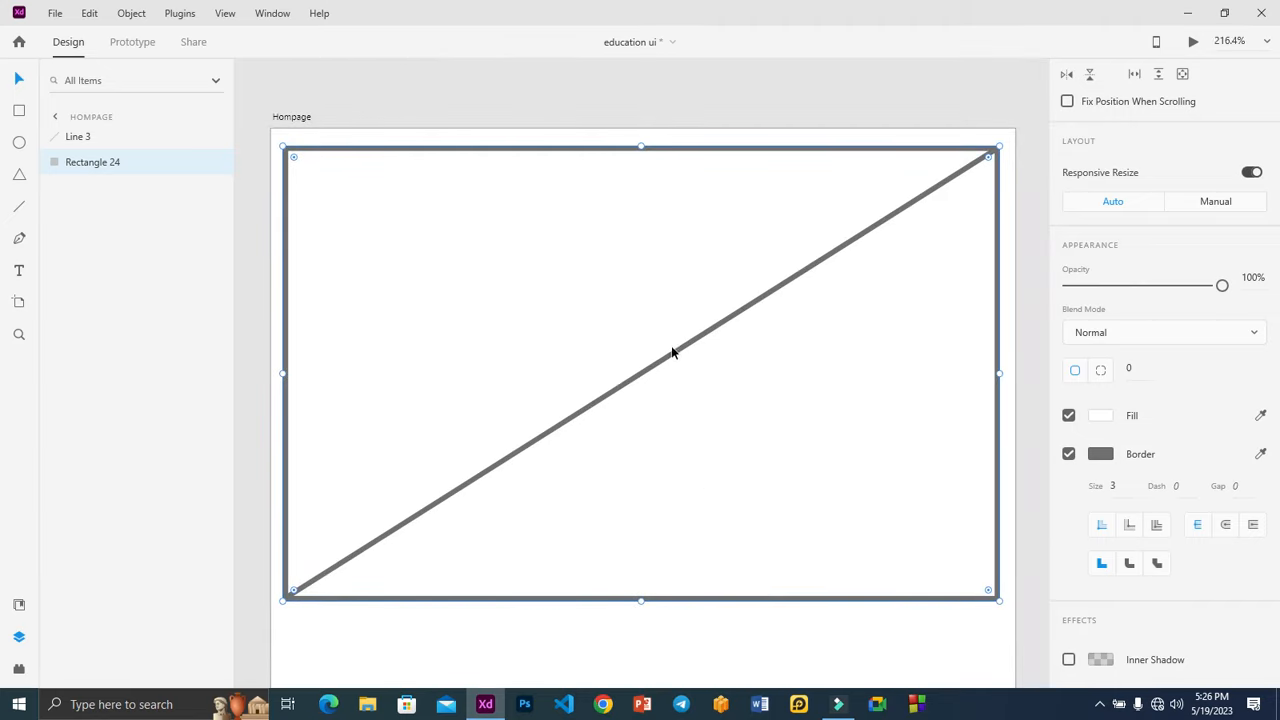
# Draw a second diagonal line from the rectangle's upper-left corner to its lower-right corner
pyautogui.click(646, 107)
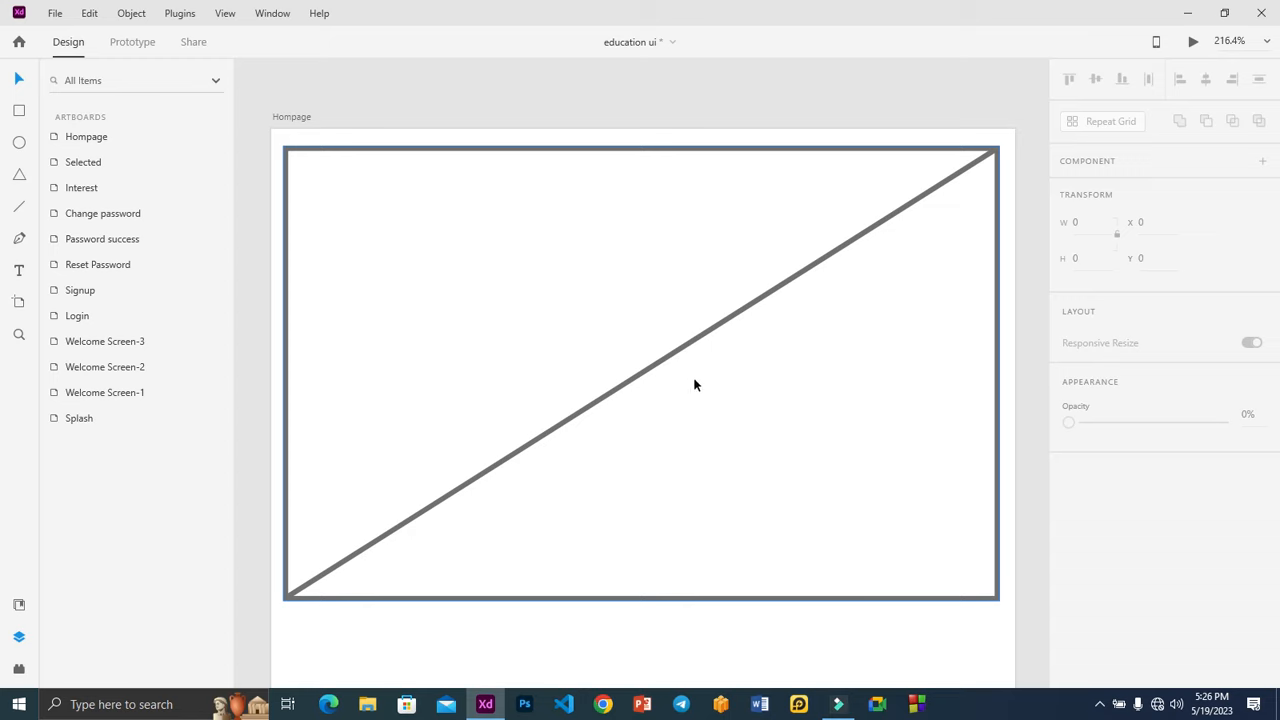
pyautogui.click(692, 343)
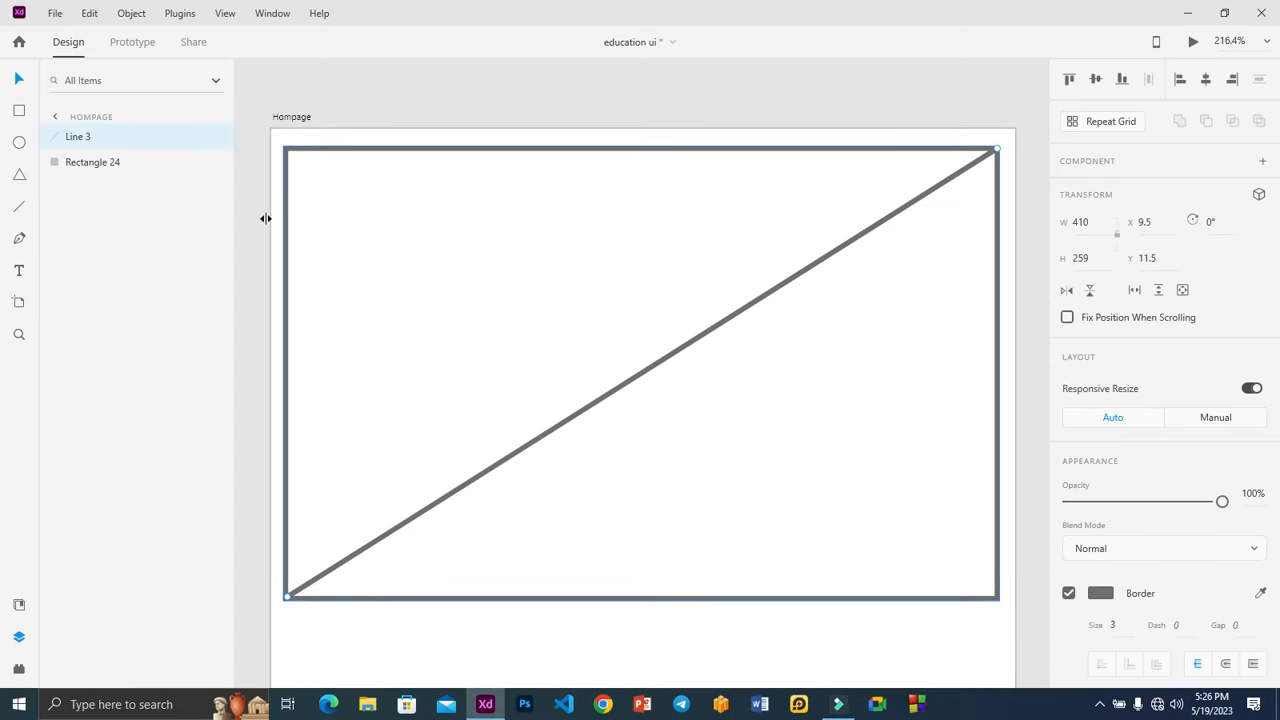
pyautogui.press('l')
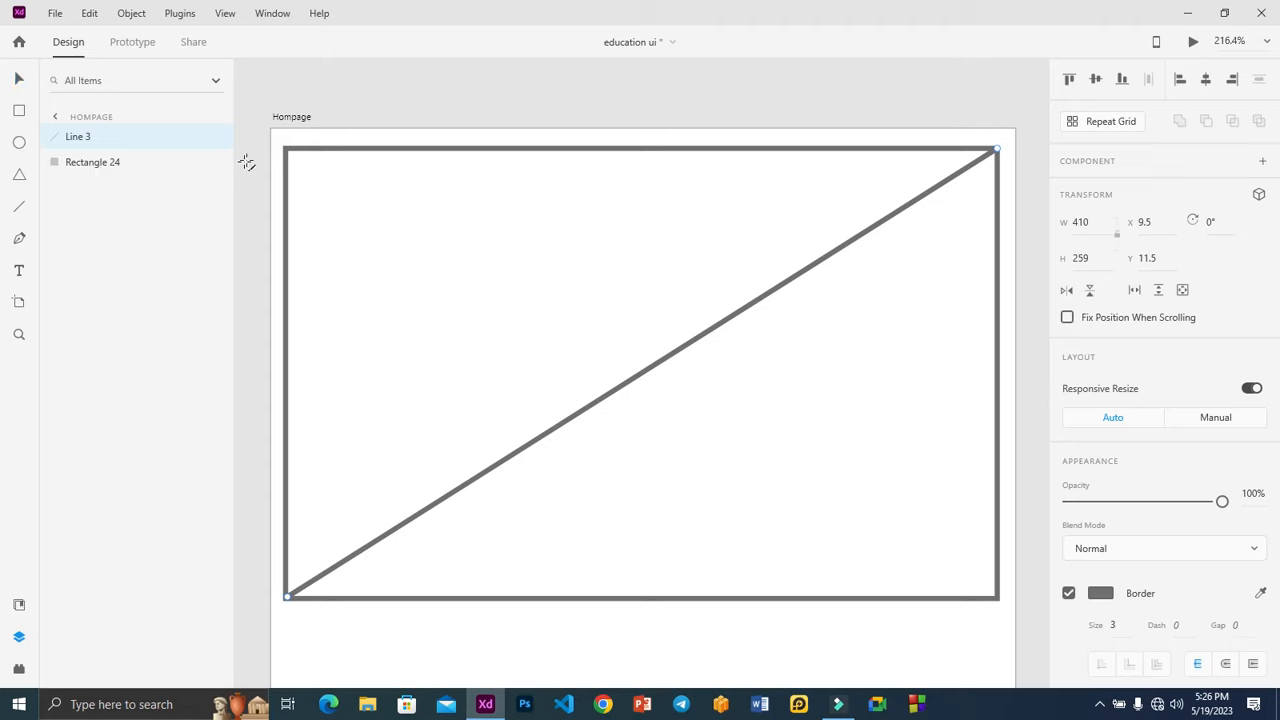
pyautogui.moveTo(288, 150)
pyautogui.mouseDown()
pyautogui.moveTo(843, 471)
pyautogui.moveTo(997, 597)
pyautogui.mouseUp()
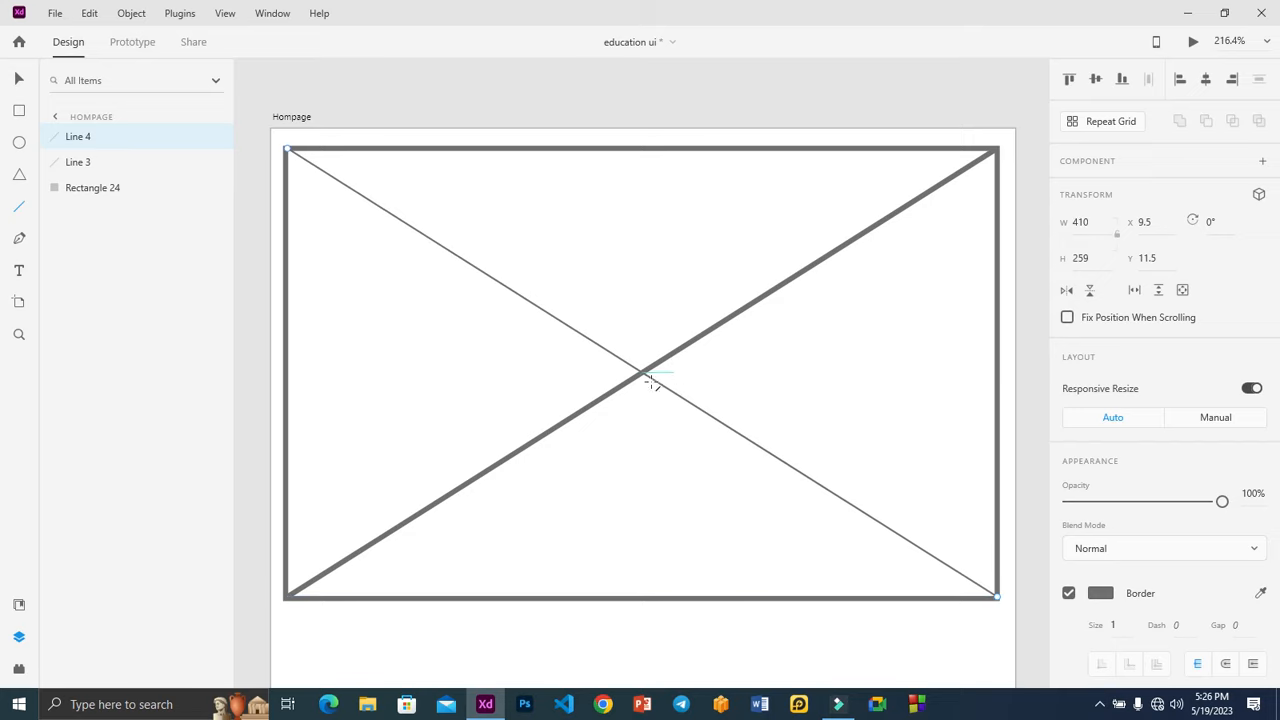
pyautogui.click(21, 76)
pyautogui.click(481, 102)
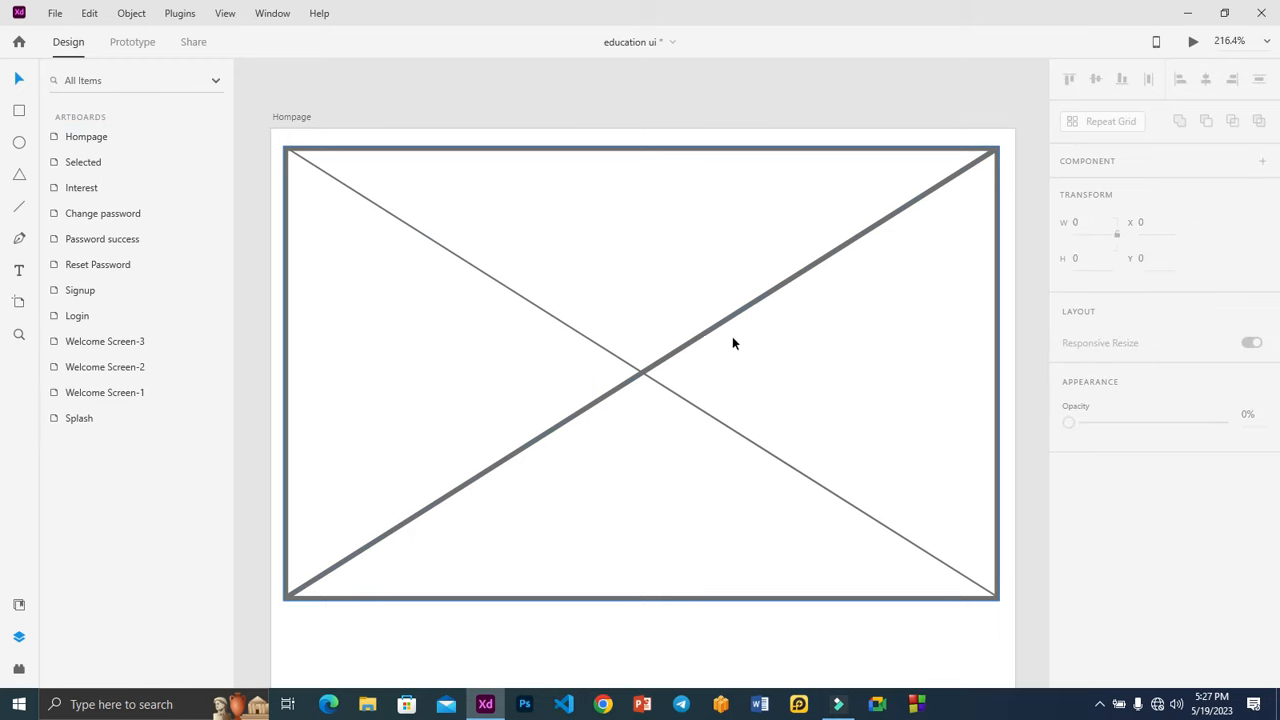
# Copy the first diagonal line and paste its appearance onto the second, thinner diagonal
pyautogui.click(806, 269)
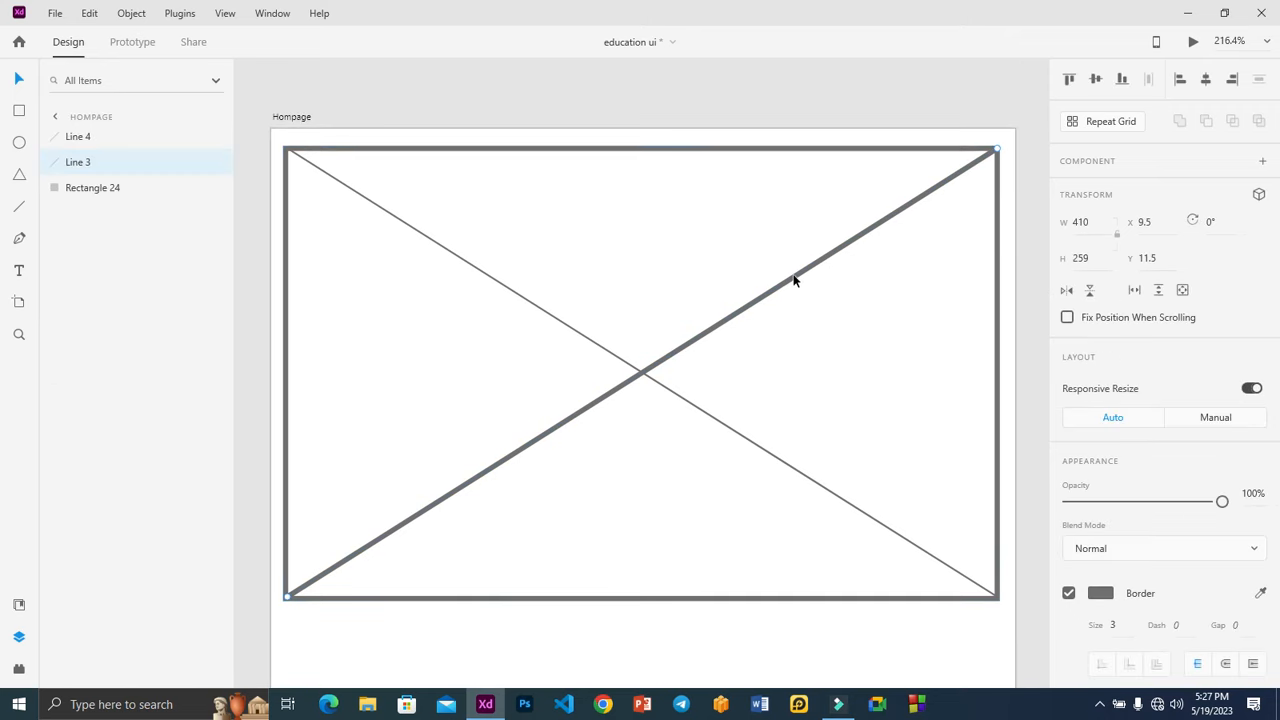
pyautogui.rightClick(794, 277)
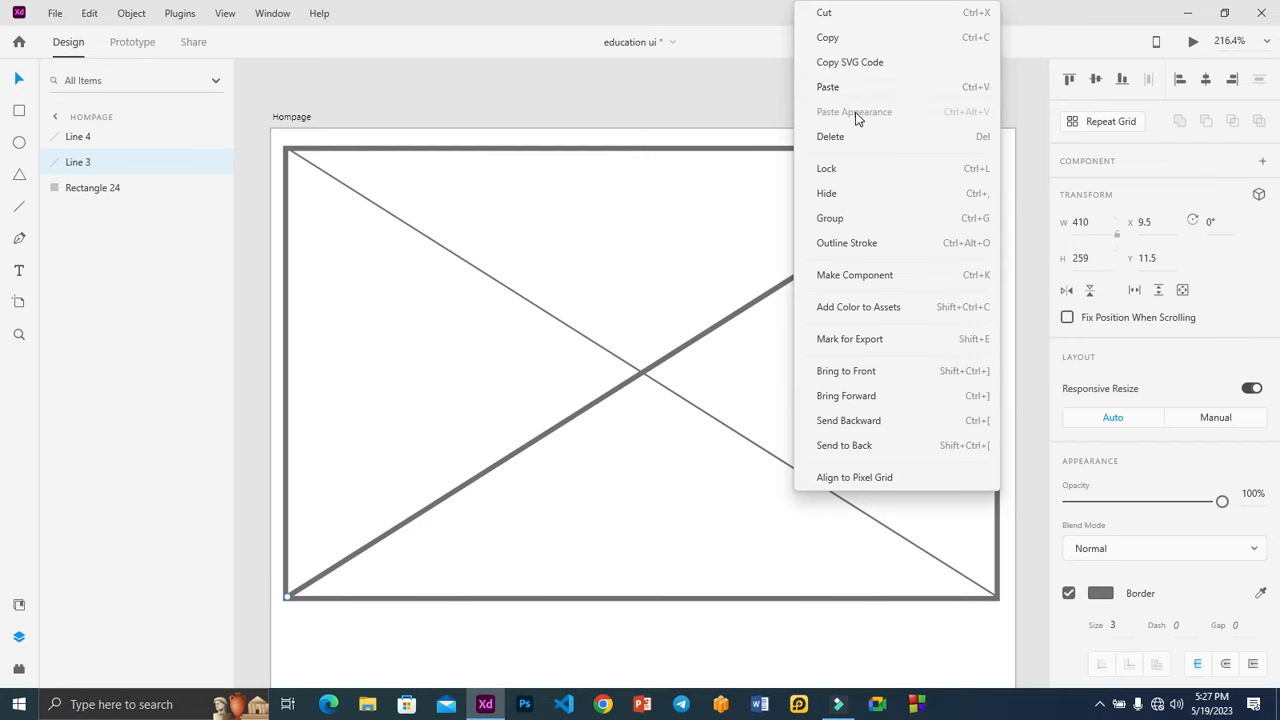
pyautogui.click(849, 40)
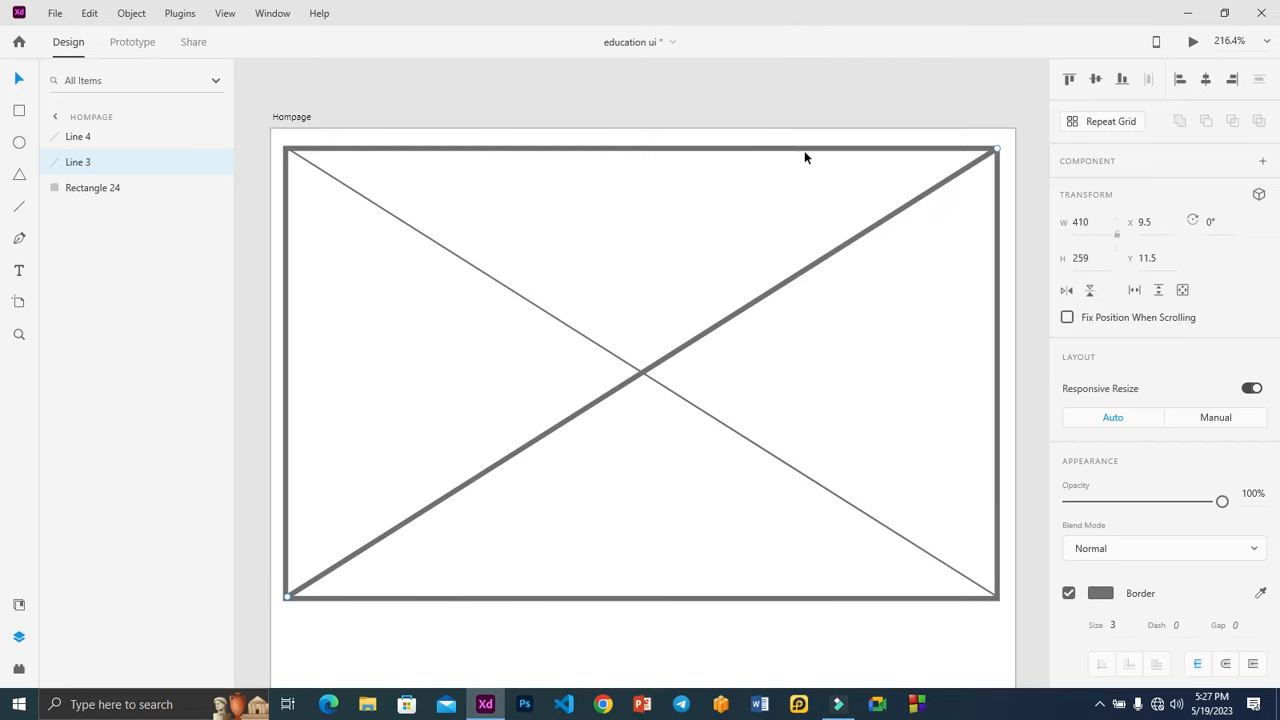
pyautogui.click(494, 281)
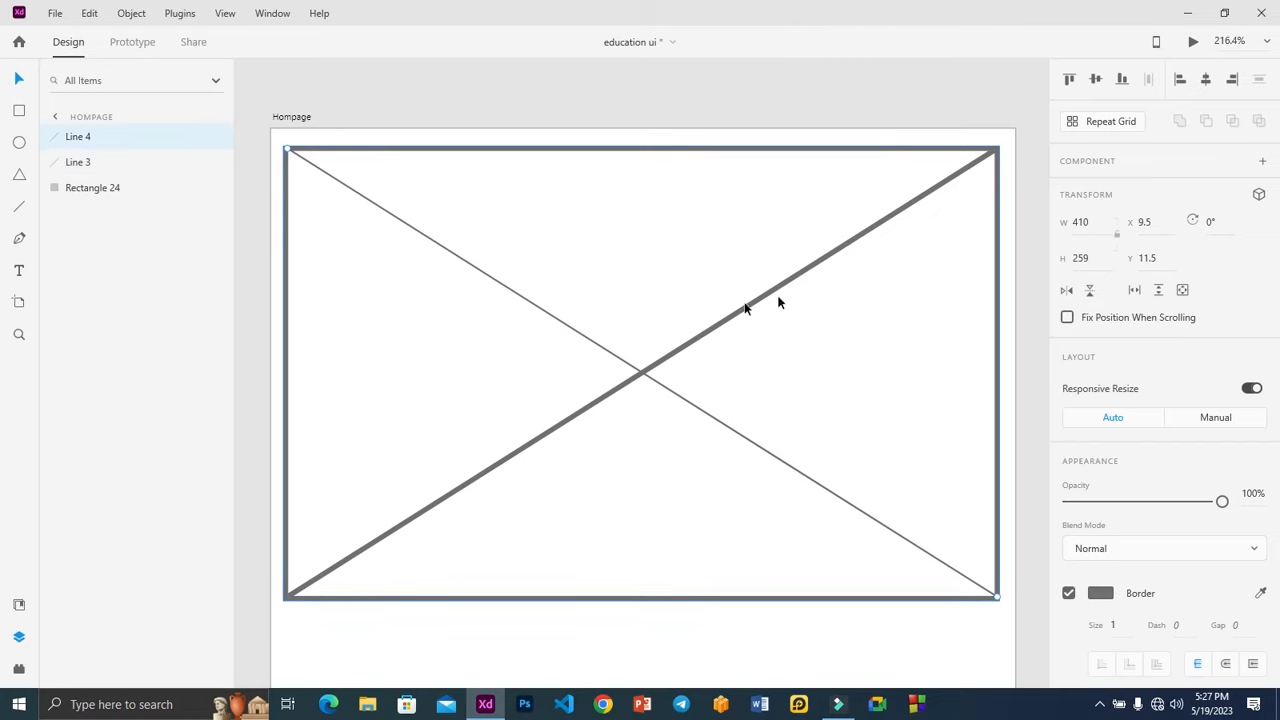
pyautogui.rightClick(546, 317)
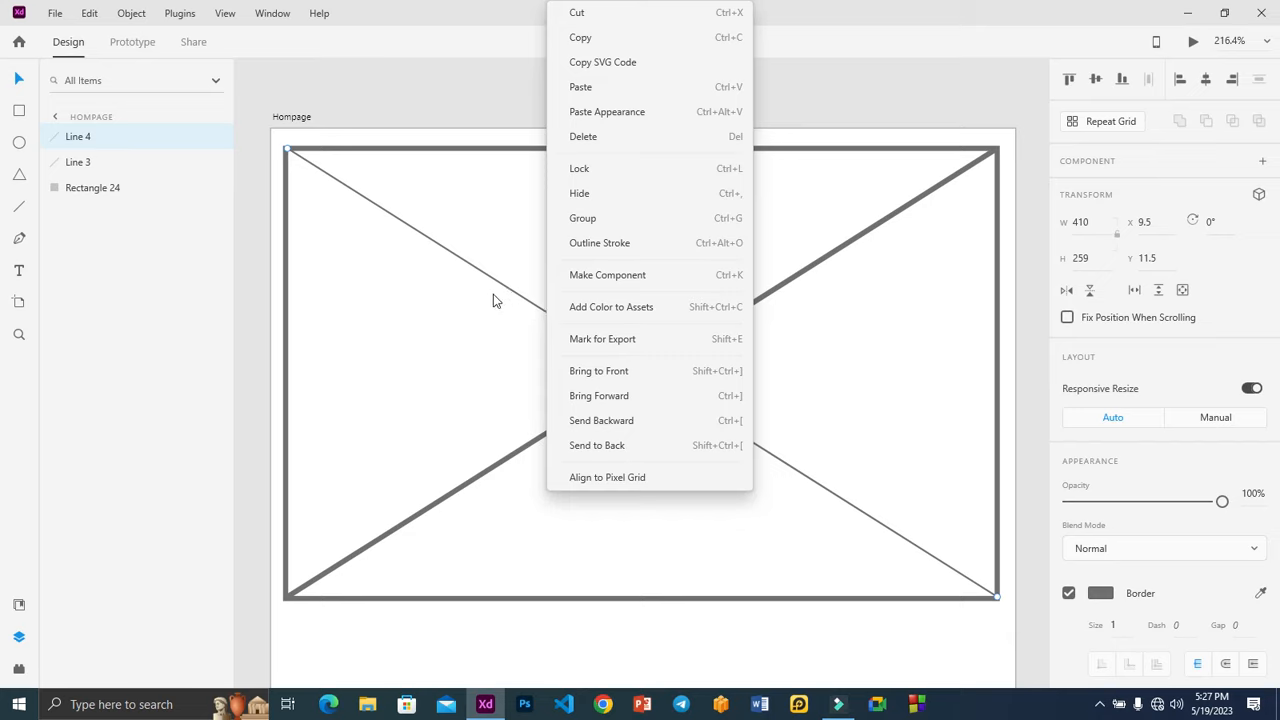
pyautogui.click(480, 286)
pyautogui.click(460, 318)
pyautogui.click(513, 292)
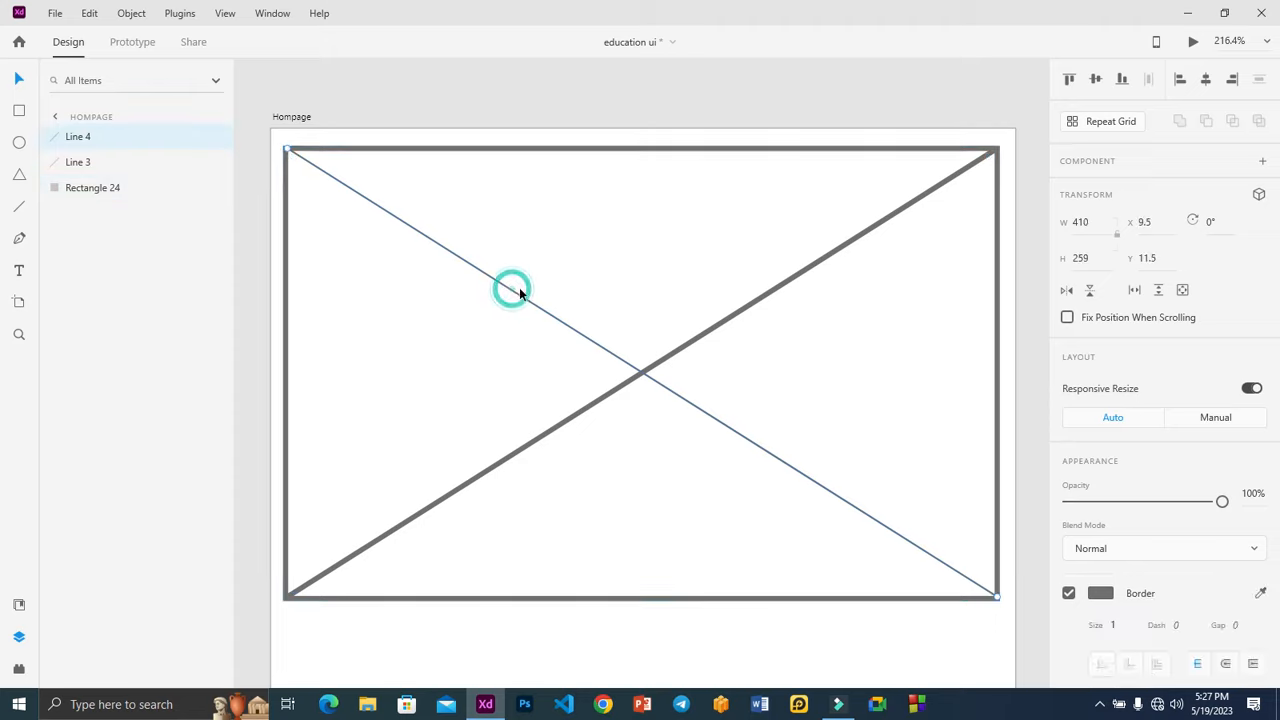
pyautogui.rightClick(515, 296)
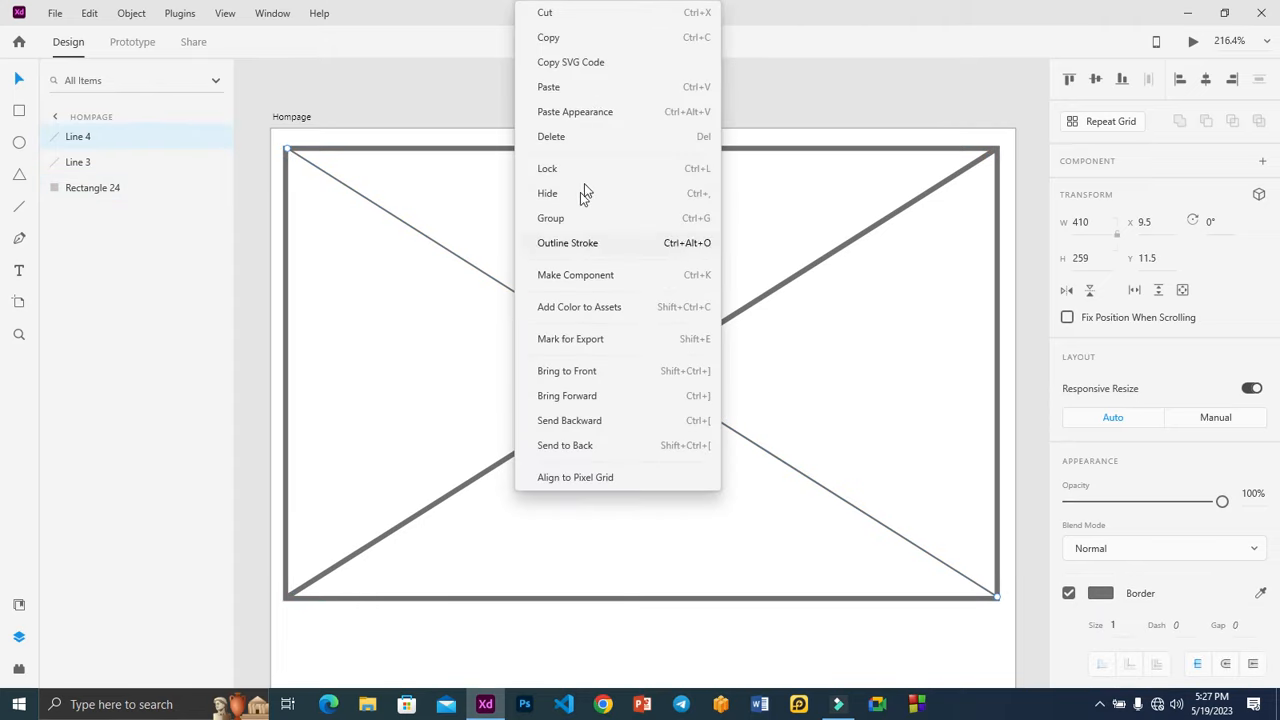
pyautogui.click(575, 113)
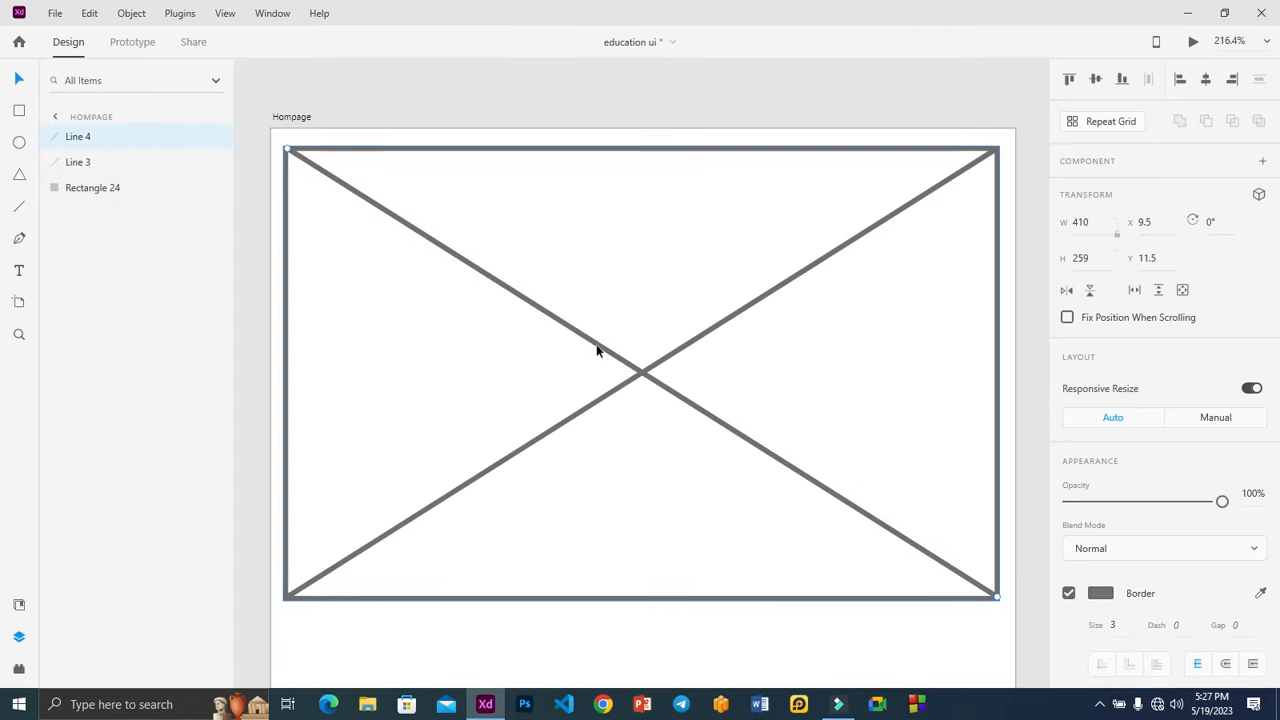
# Inspect up close where the second diagonal line meets the rectangle's upper-left corner
pyautogui.click(673, 266)
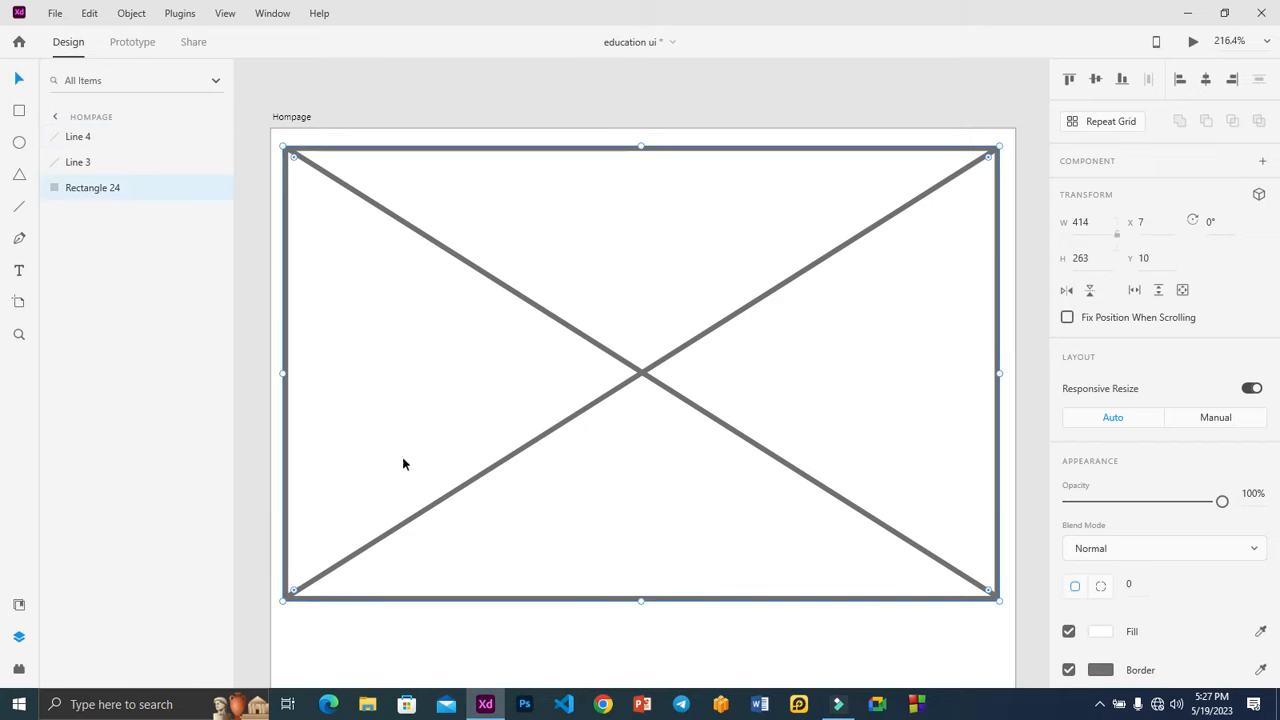
pyautogui.press('z')
pyautogui.moveTo(264, 126); pyautogui.dragTo(412, 222)
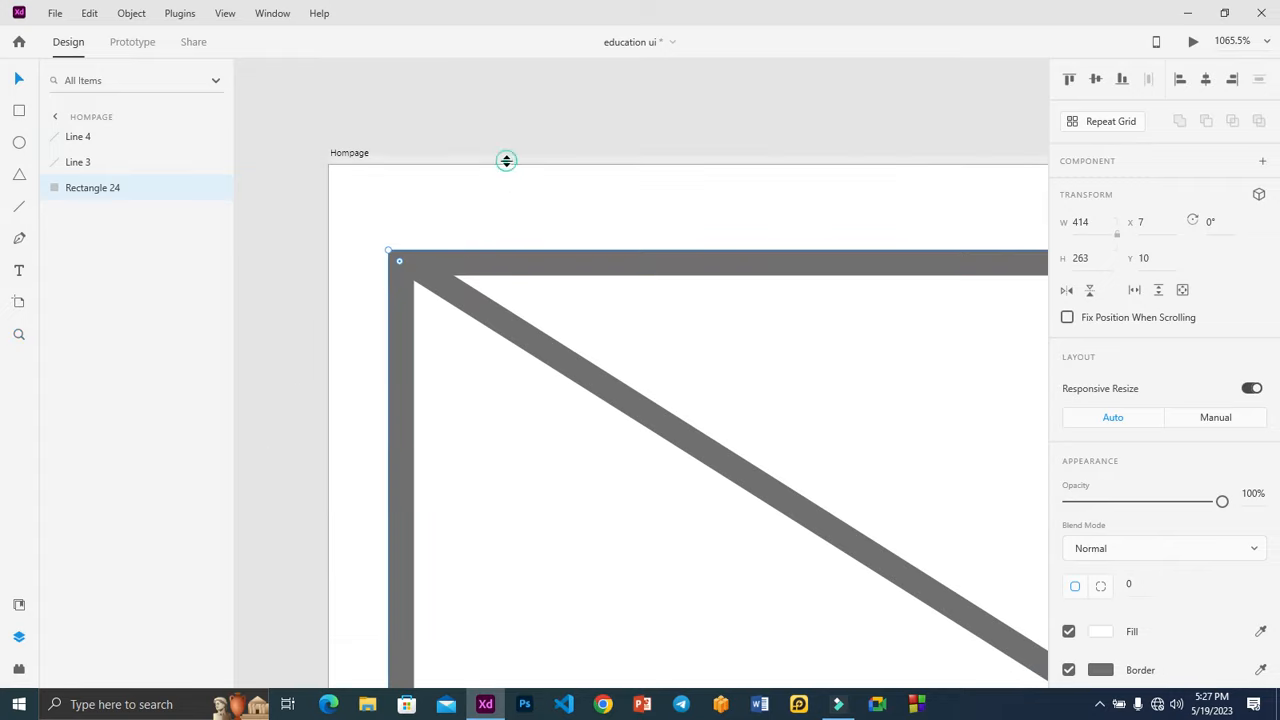
pyautogui.click(449, 126)
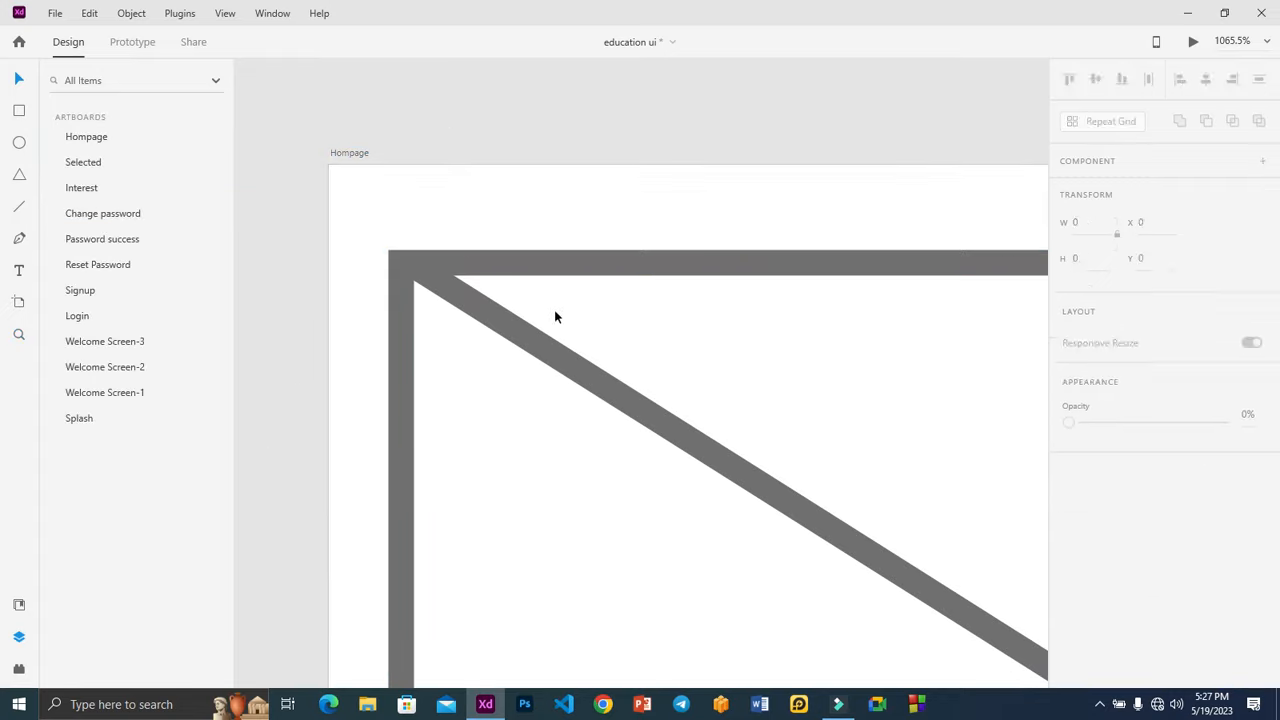
pyautogui.click(451, 298)
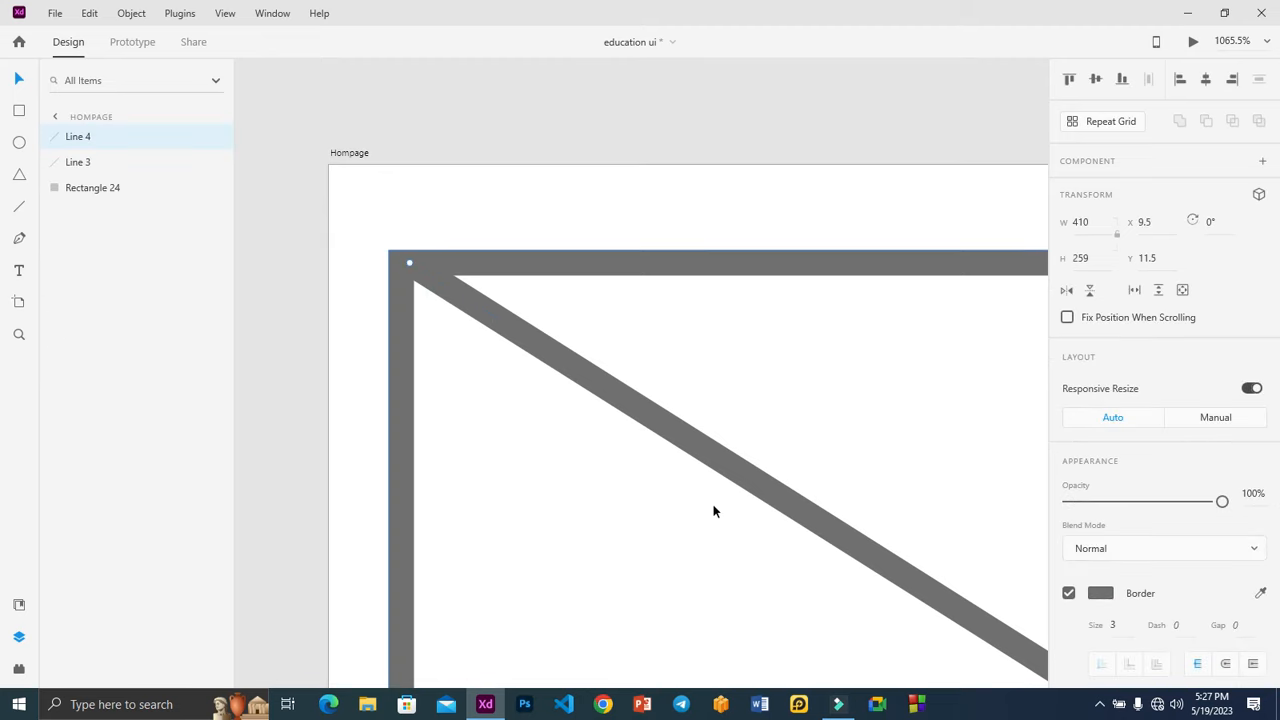
# Inspect up close where the second diagonal line meets the rectangle's lower-right corner
pyautogui.moveTo(838, 562); pyautogui.dragTo(459, 374)
pyautogui.moveTo(743, 514); pyautogui.dragTo(628, 430)
pyautogui.moveTo(791, 563); pyautogui.dragTo(657, 491)
pyautogui.moveTo(771, 595); pyautogui.dragTo(649, 518)
pyautogui.moveTo(749, 577); pyautogui.dragTo(641, 509)
pyautogui.moveTo(830, 630); pyautogui.dragTo(658, 515)
pyautogui.moveTo(766, 571); pyautogui.dragTo(711, 520)
pyautogui.moveTo(860, 617); pyautogui.dragTo(700, 523)
pyautogui.moveTo(907, 601); pyautogui.dragTo(720, 520)
pyautogui.moveTo(849, 574); pyautogui.dragTo(731, 546)
pyautogui.moveTo(800, 603); pyautogui.dragTo(717, 503)
pyautogui.moveTo(863, 606); pyautogui.dragTo(674, 517)
pyautogui.moveTo(818, 583); pyautogui.dragTo(670, 465)
pyautogui.moveTo(814, 543); pyautogui.dragTo(685, 490)
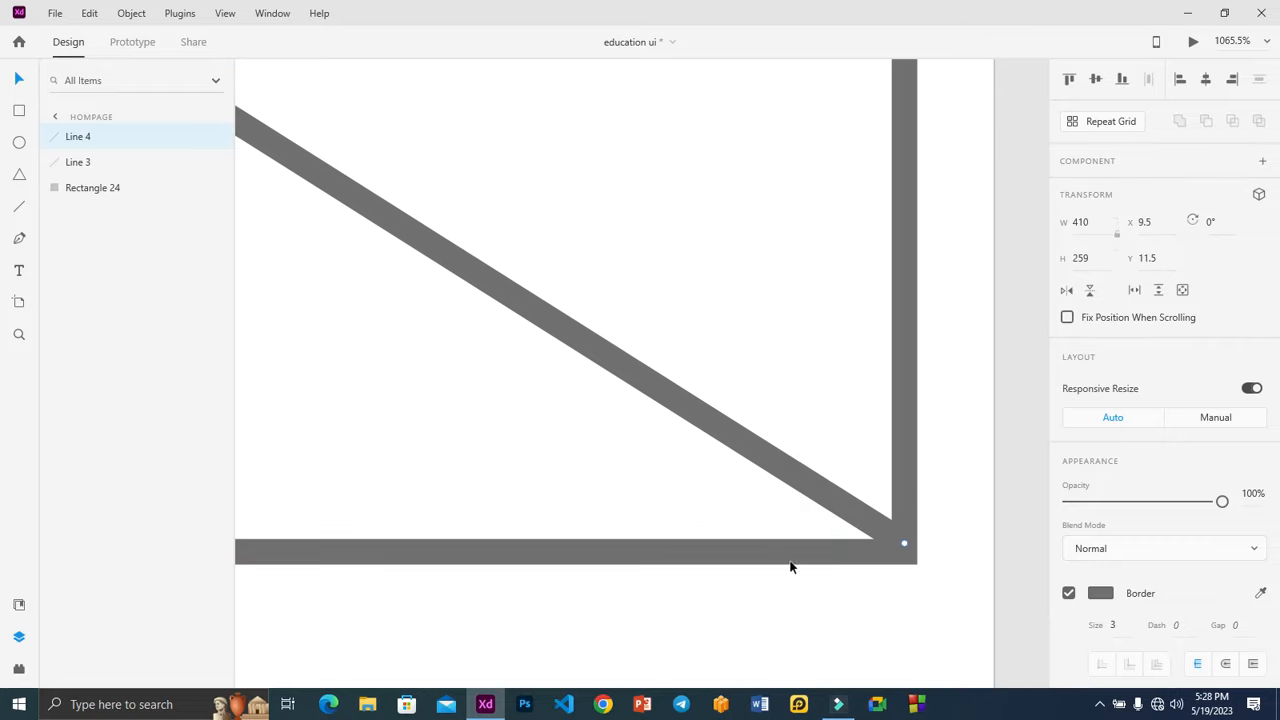
pyautogui.click(861, 605)
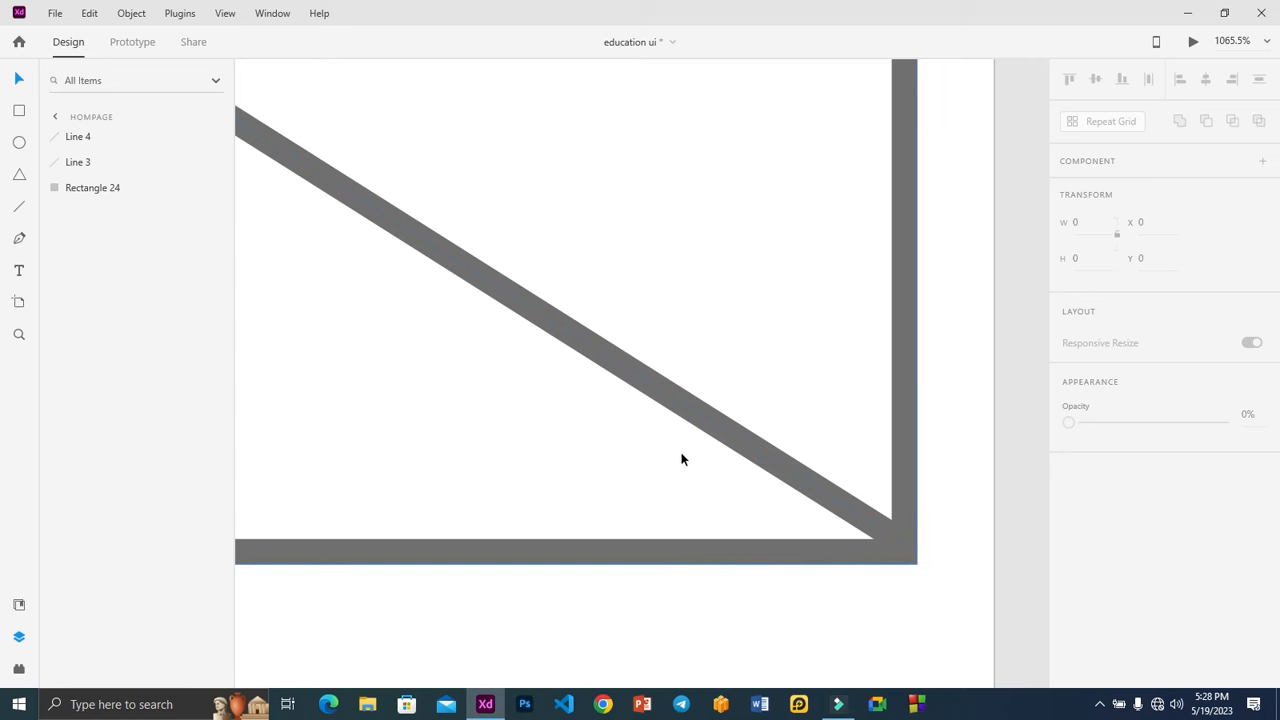
pyautogui.hotkey('ctrl', '3')
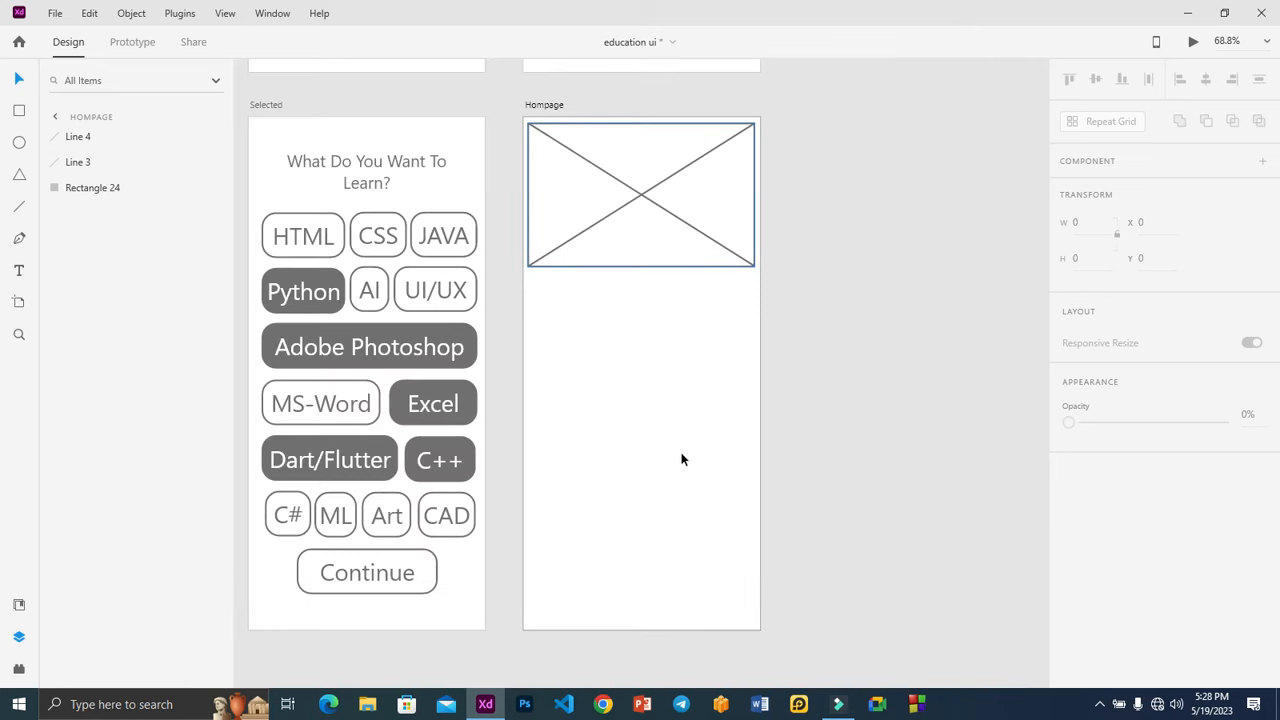
pyautogui.click(955, 325)
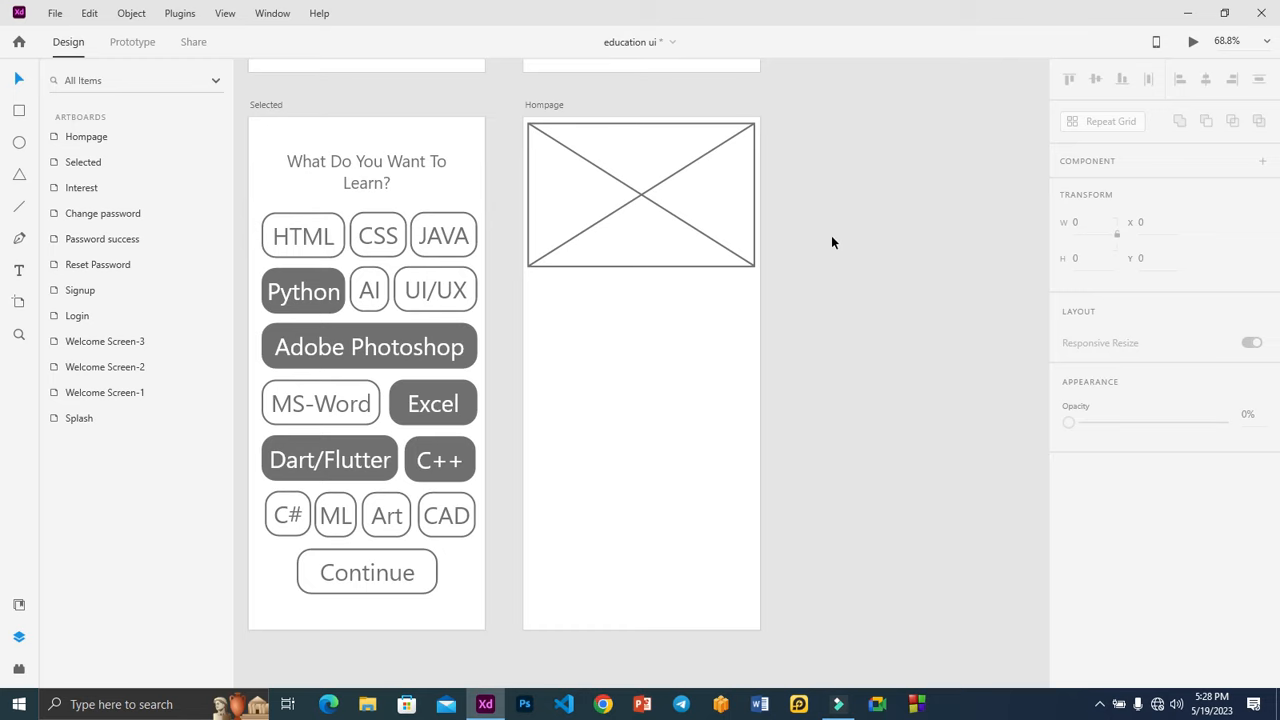
# Move the rectangle together with both diagonal lines down the Hompage artboard to about X 8, Y 80
pyautogui.click(672, 178)
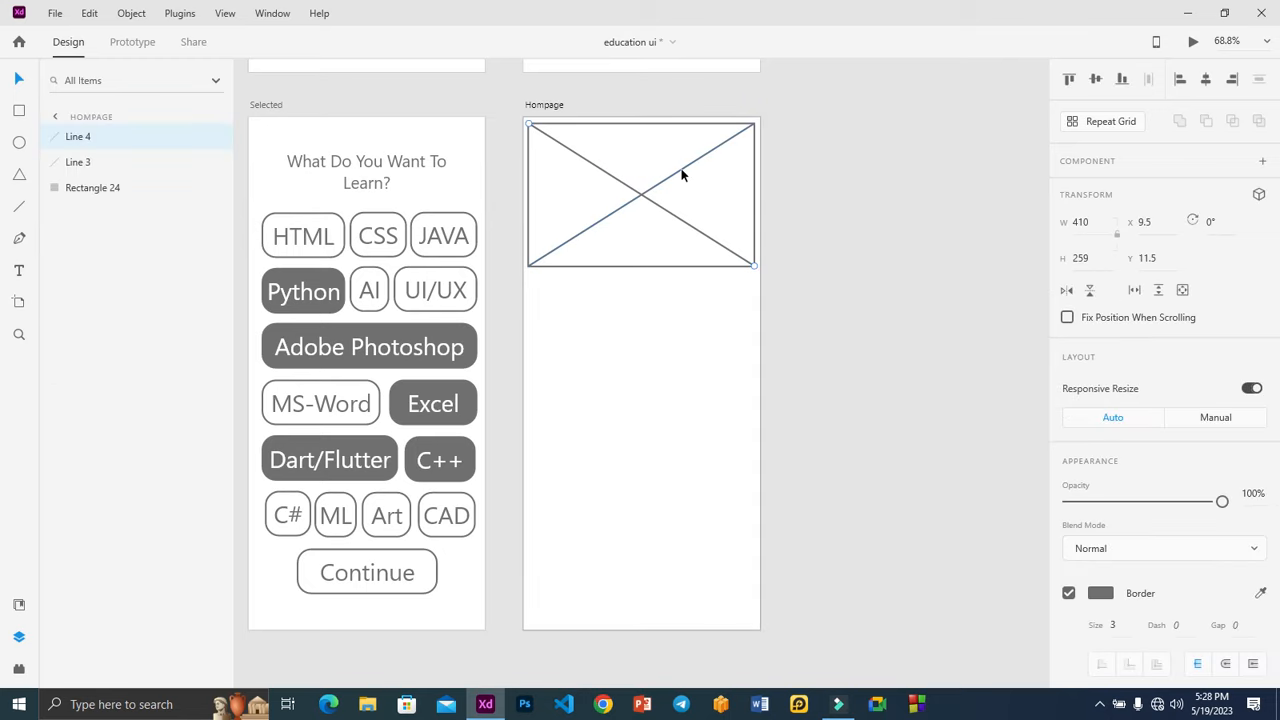
pyautogui.keyDown('shift'); pyautogui.click(681, 170); pyautogui.keyUp('shift')
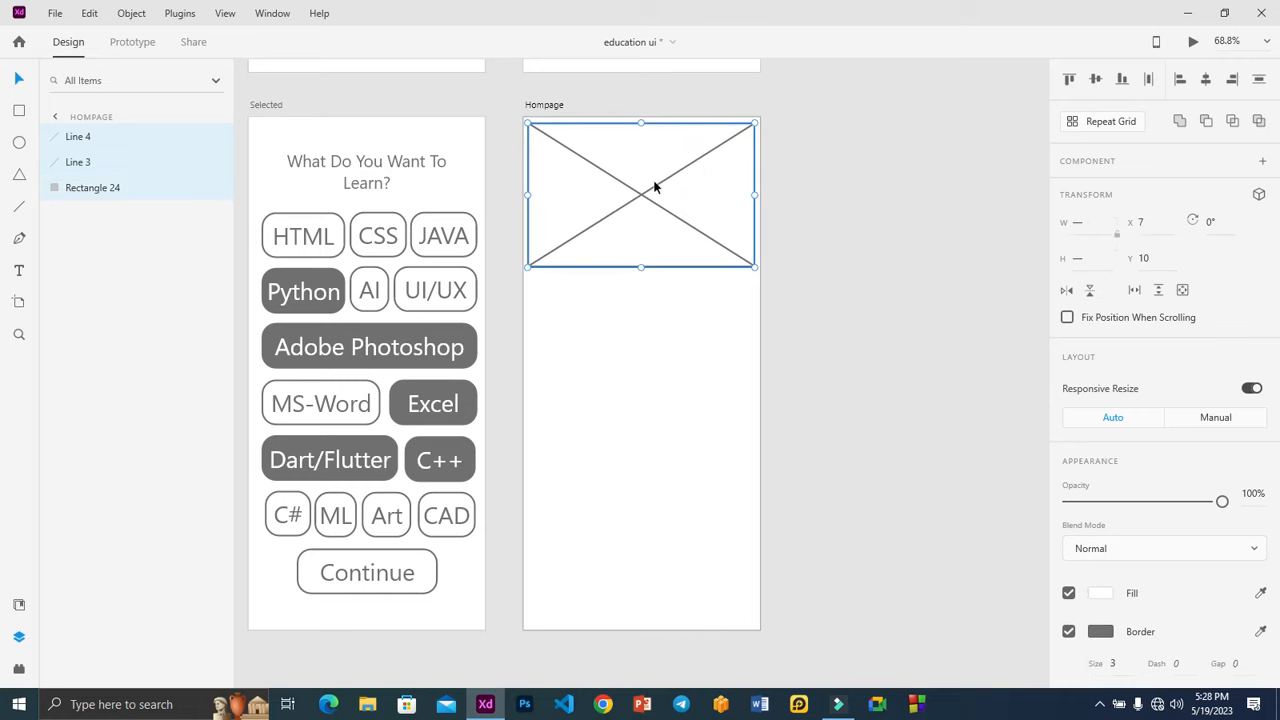
pyautogui.moveTo(654, 171); pyautogui.dragTo(655, 212)
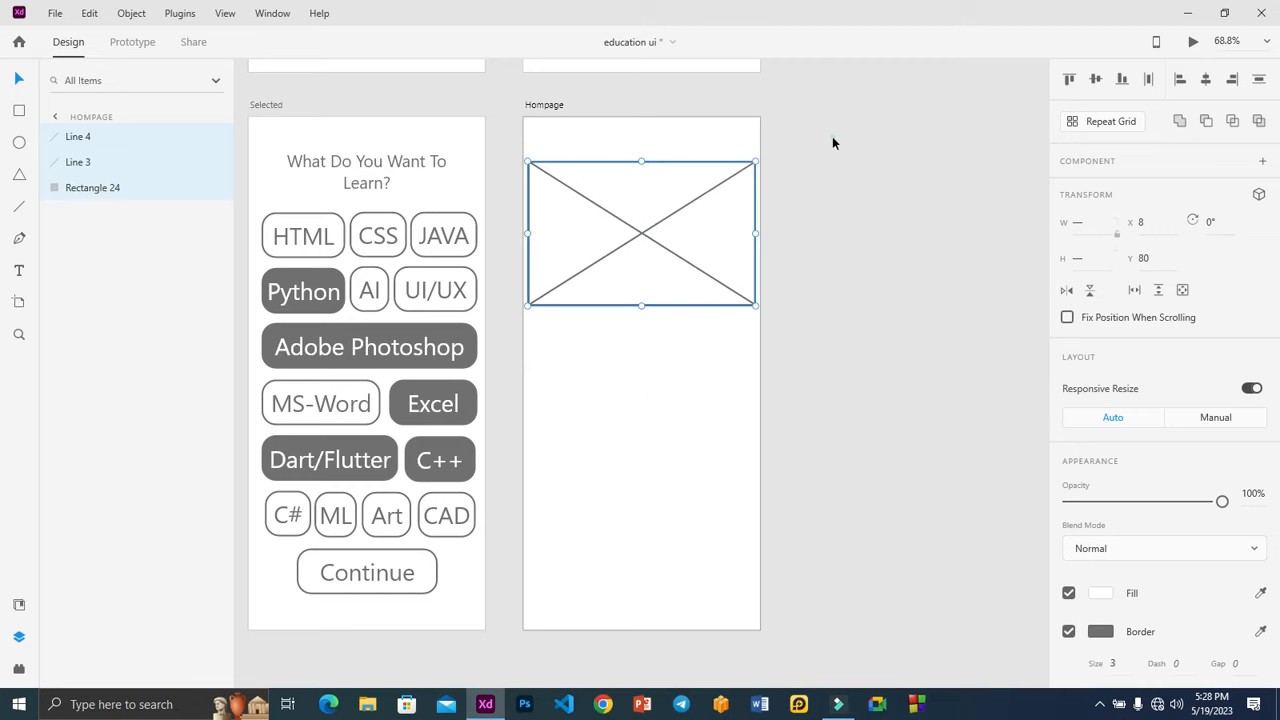
pyautogui.click(833, 137)
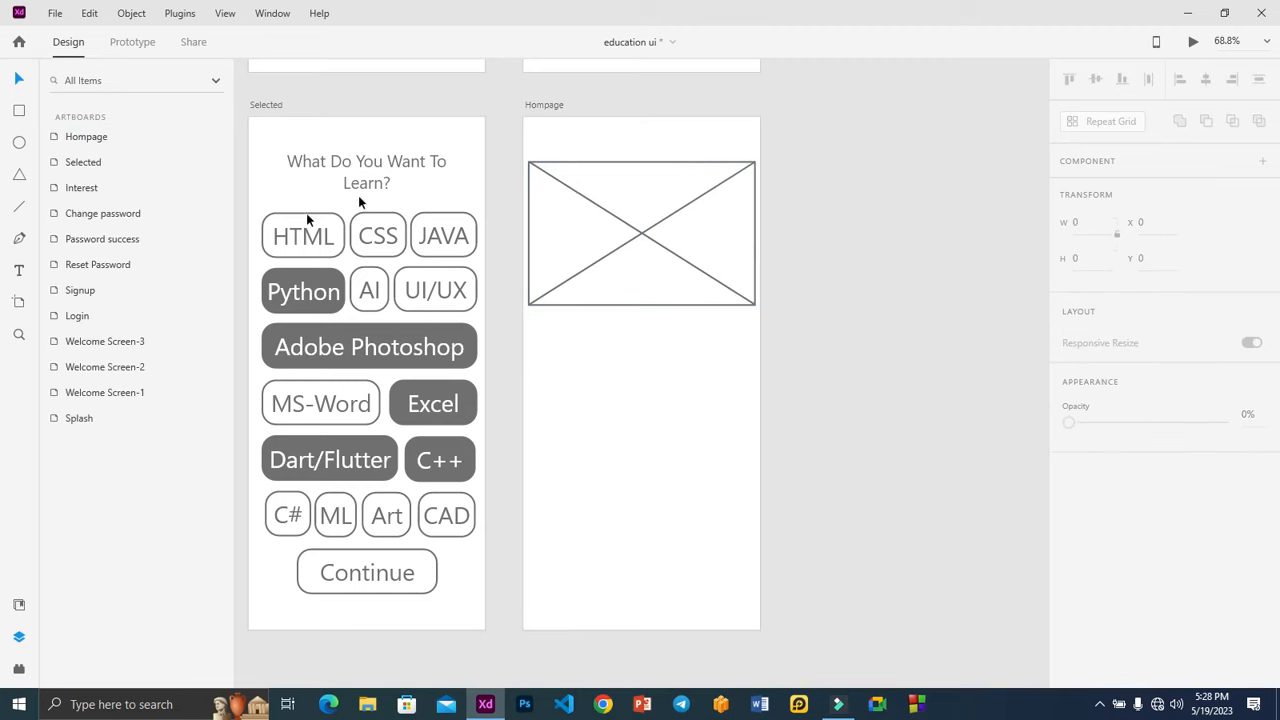
pyautogui.click(18, 112)
pyautogui.moveTo(518, 110)
pyautogui.mouseDown()
pyautogui.moveTo(586, 143)
pyautogui.moveTo(724, 160)
pyautogui.moveTo(764, 148)
pyautogui.mouseUp()
pyautogui.click(19, 78)
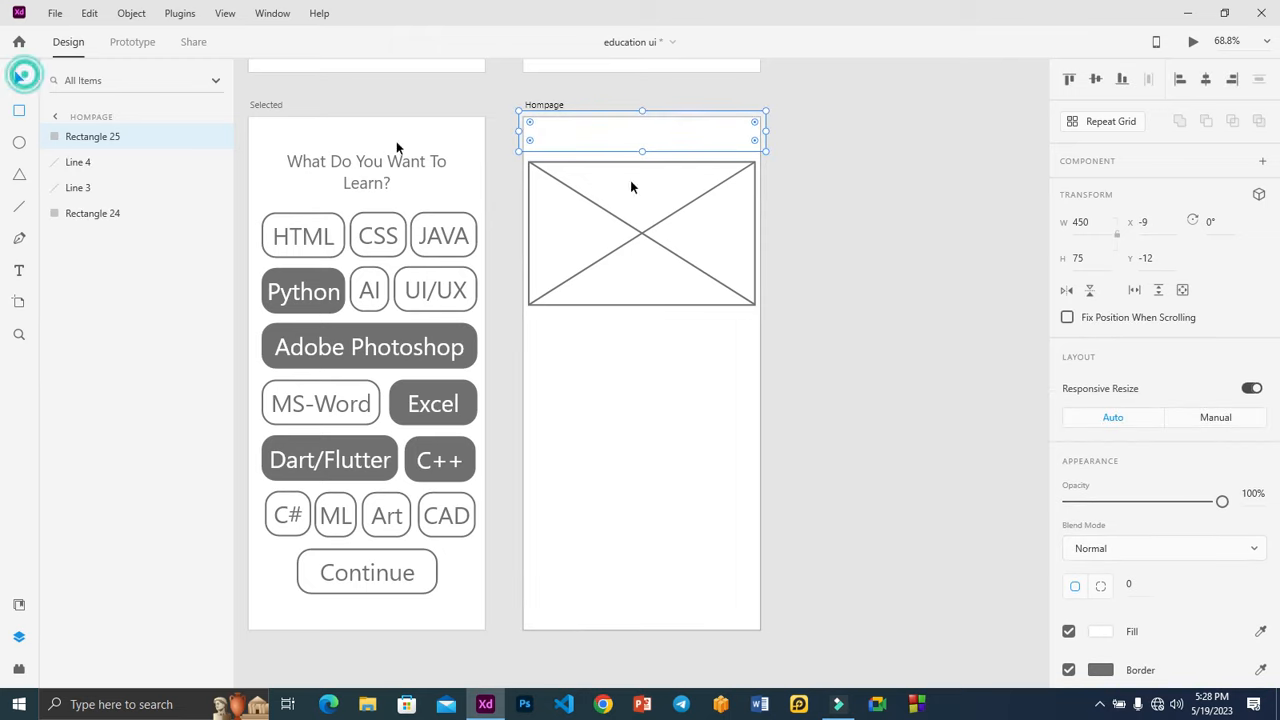
pyautogui.press('Delete')
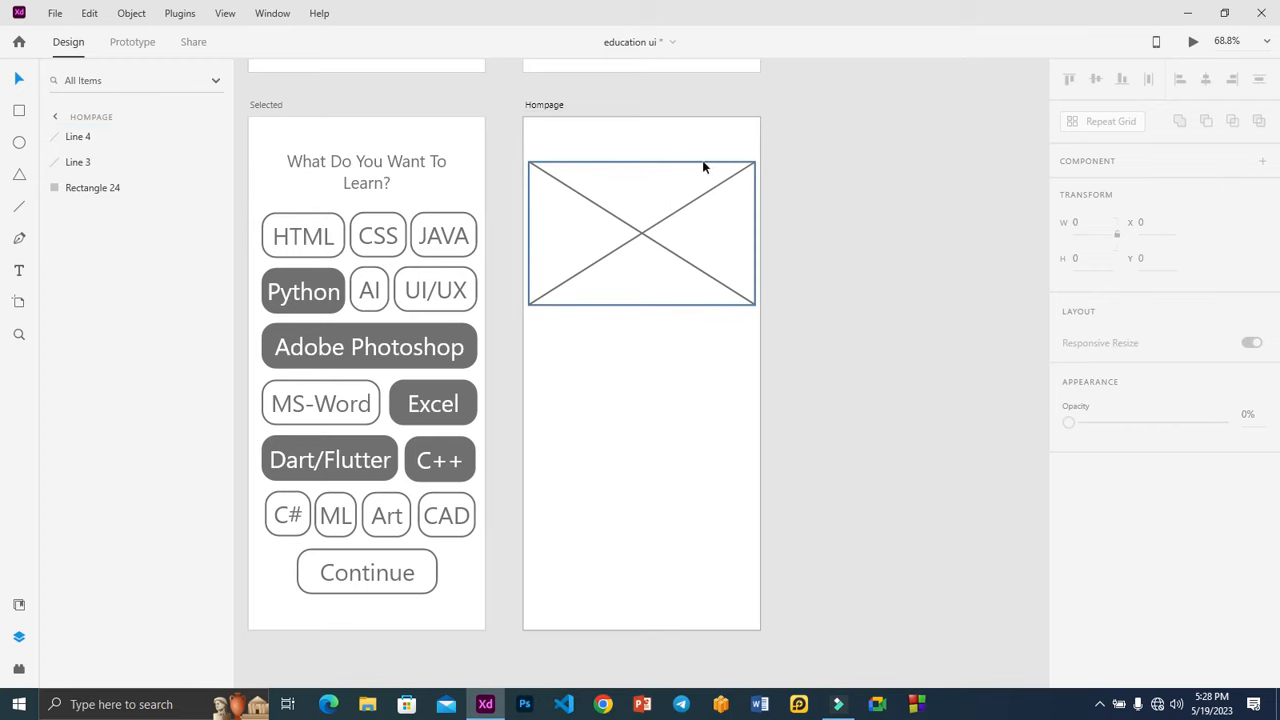
# Add the text "Welcome User" above the crossed placeholder on the Hompage artboard
pyautogui.click(19, 270)
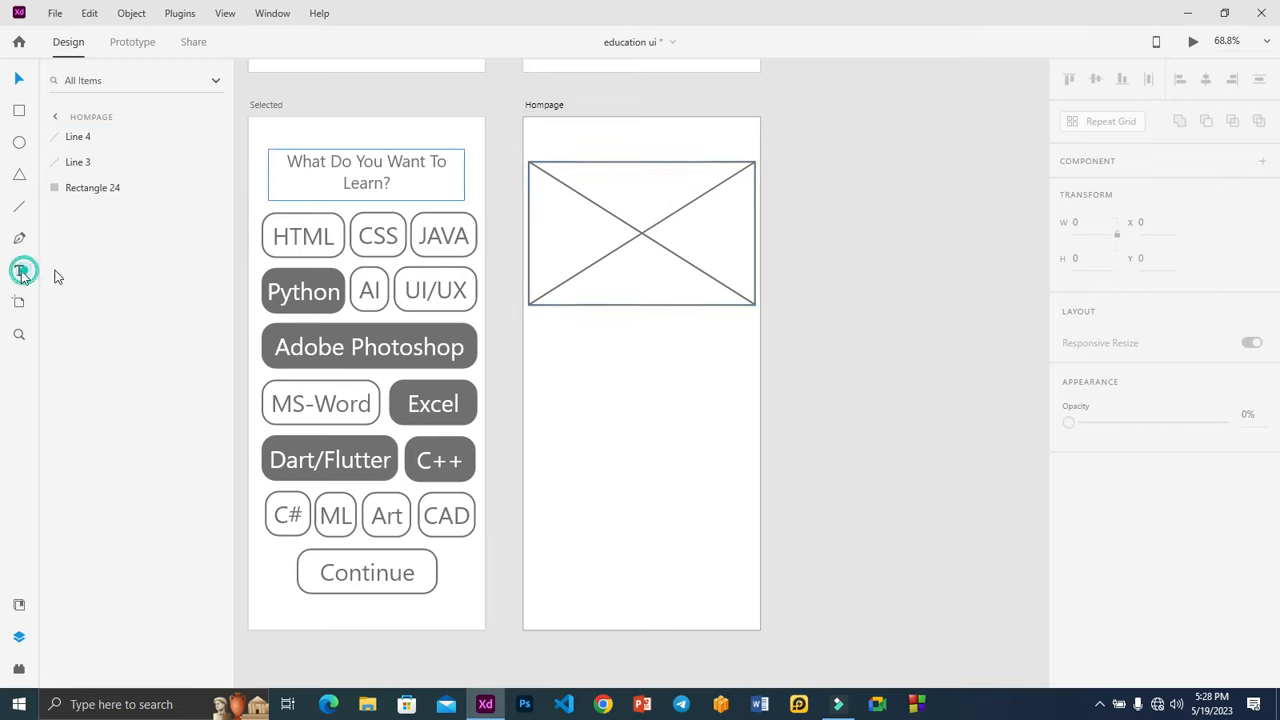
pyautogui.press('z')
pyautogui.moveTo(506, 107); pyautogui.dragTo(755, 187)
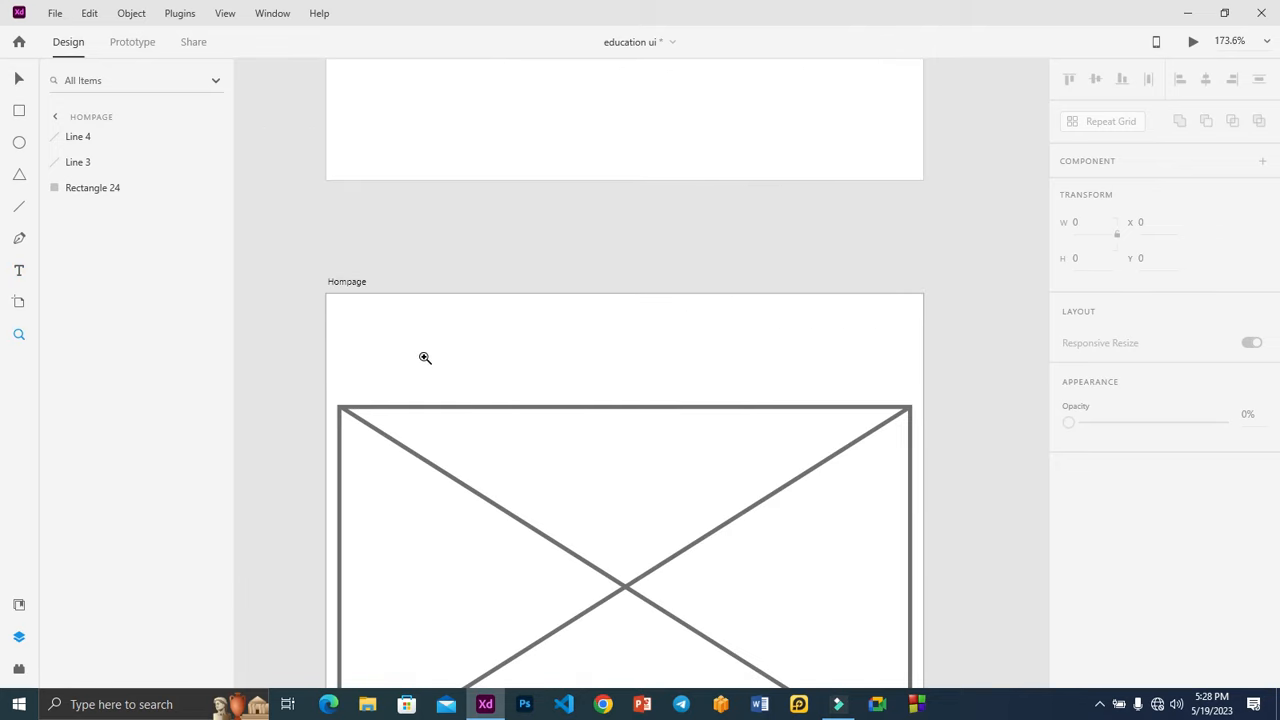
pyautogui.click(352, 347)
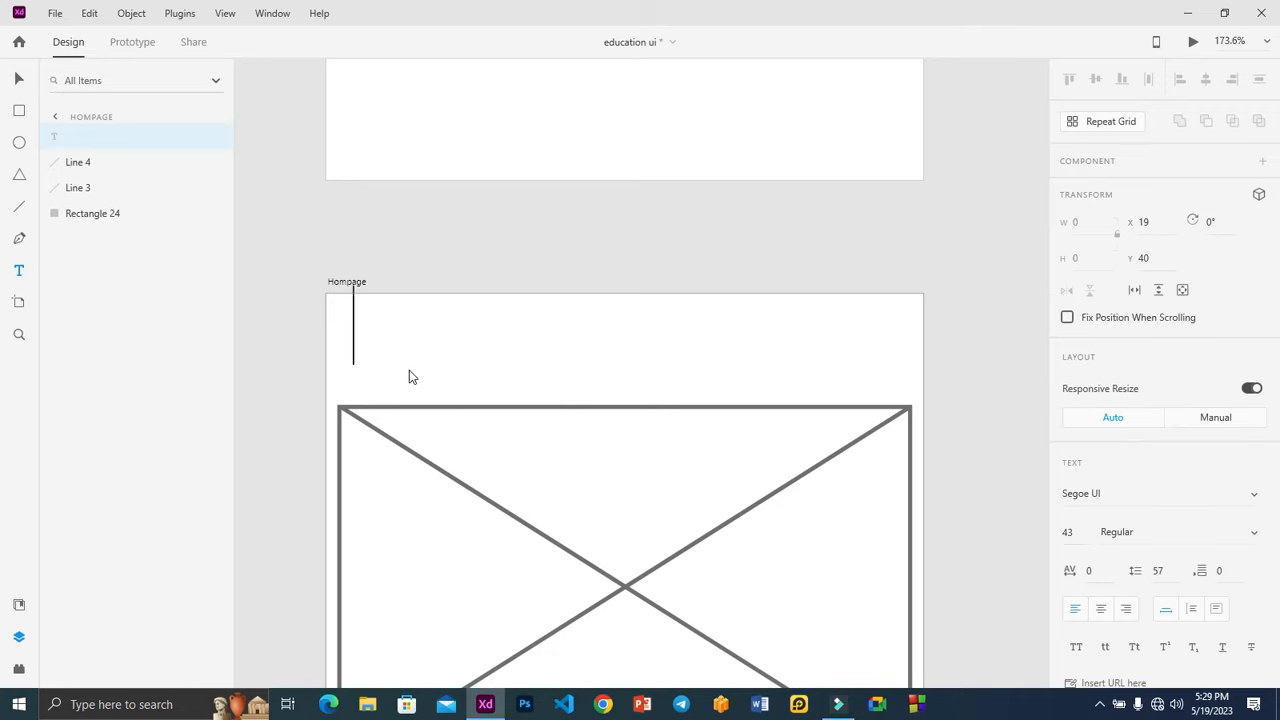
pyautogui.write('Welcome User')
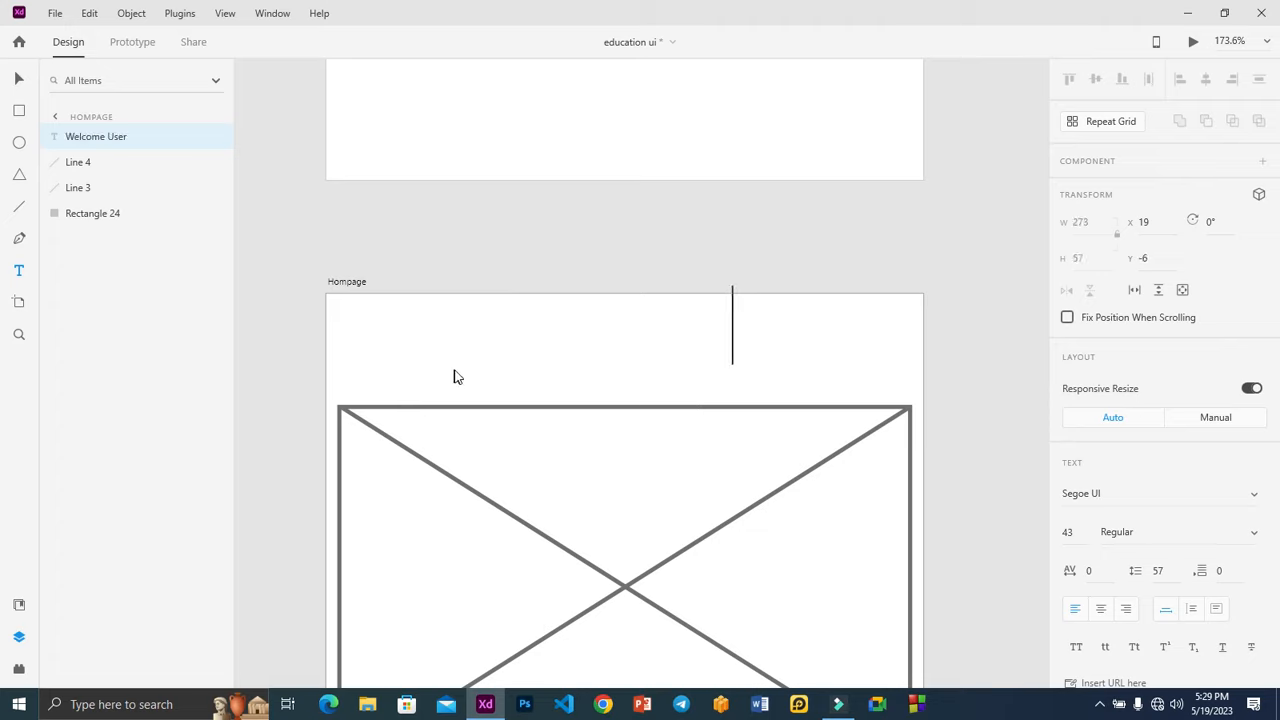
# Set the fill of the "Welcome User" text to the dark grey sampled from the border colour swatch
pyautogui.hotkey('ctrl', 'a')
pyautogui.scroll(-5, 1163, 443)
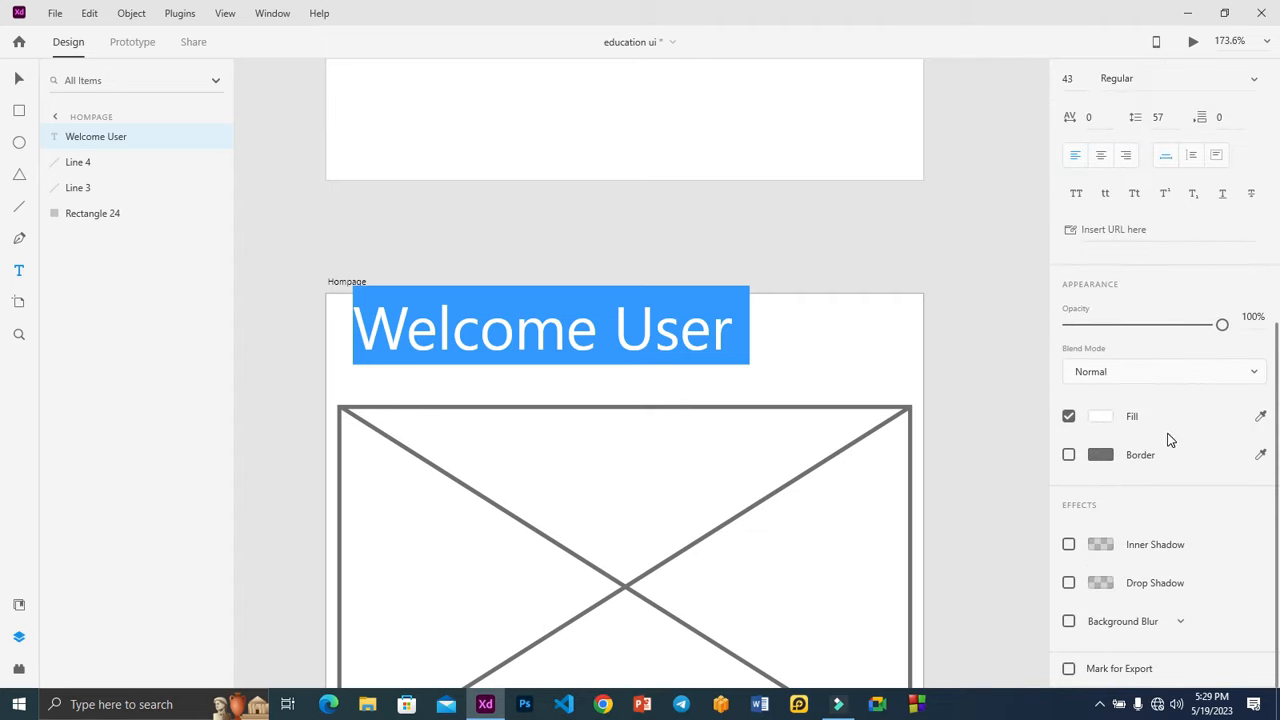
pyautogui.click(1261, 417)
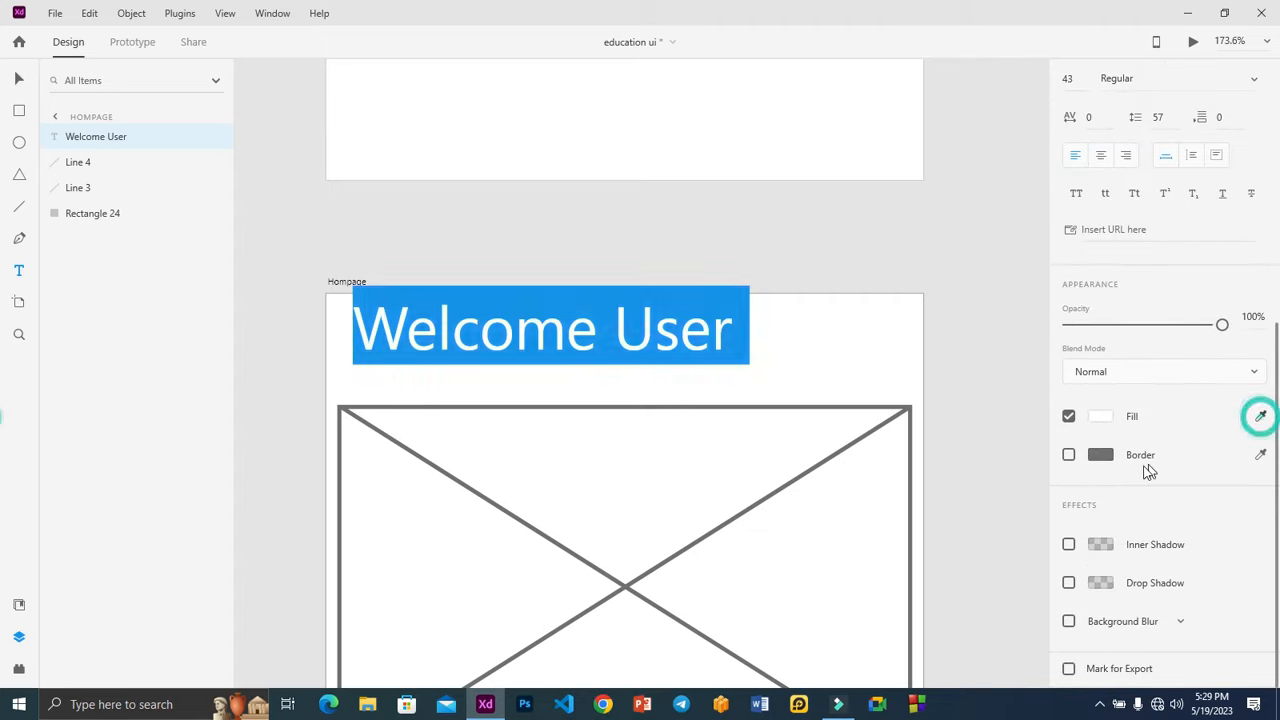
pyautogui.click(1103, 457)
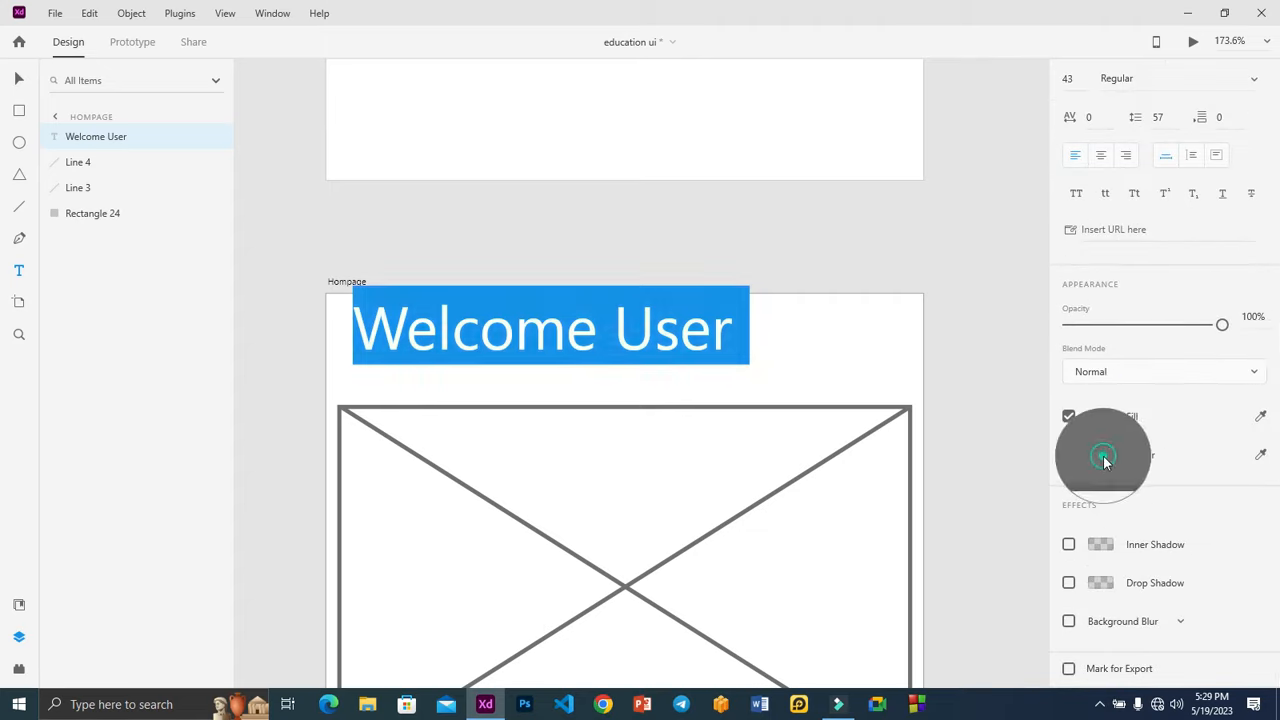
# Shrink the "Welcome User" text to size 22 and place it near the artboard's upper-left corner, at about X 11, Y 22
pyautogui.click(19, 76)
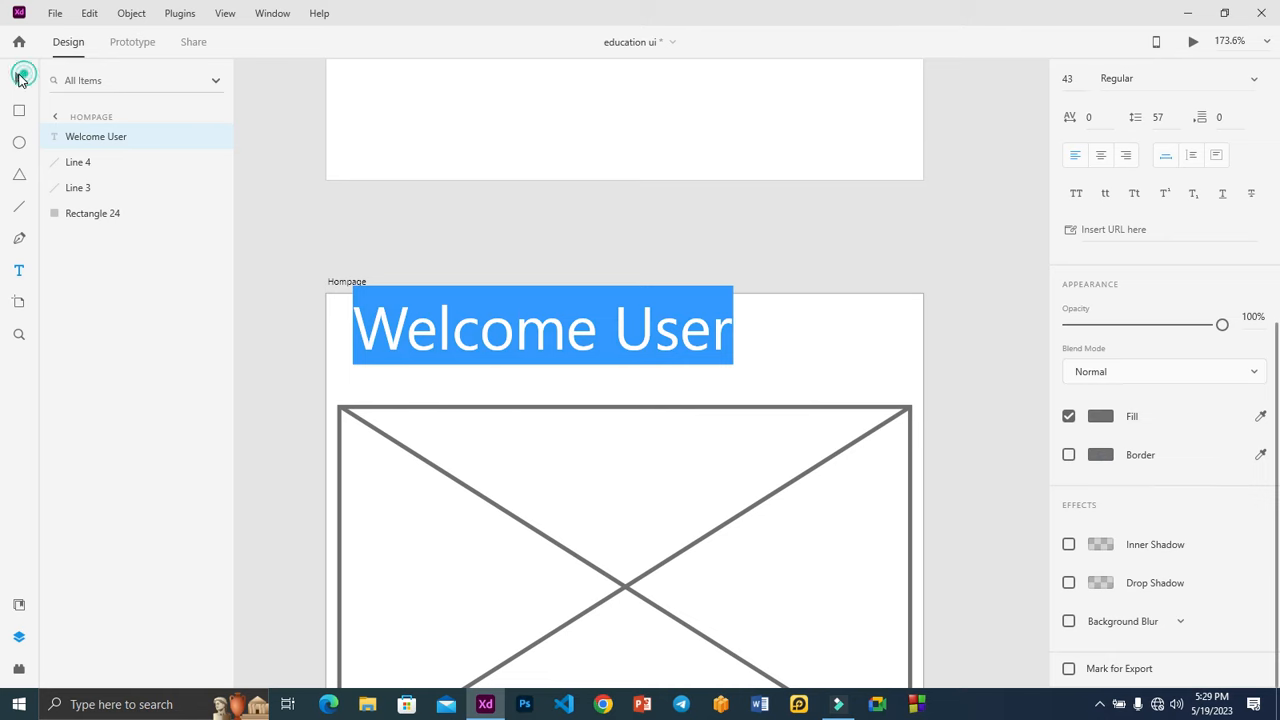
pyautogui.click(394, 214)
pyautogui.moveTo(542, 364); pyautogui.dragTo(447, 349)
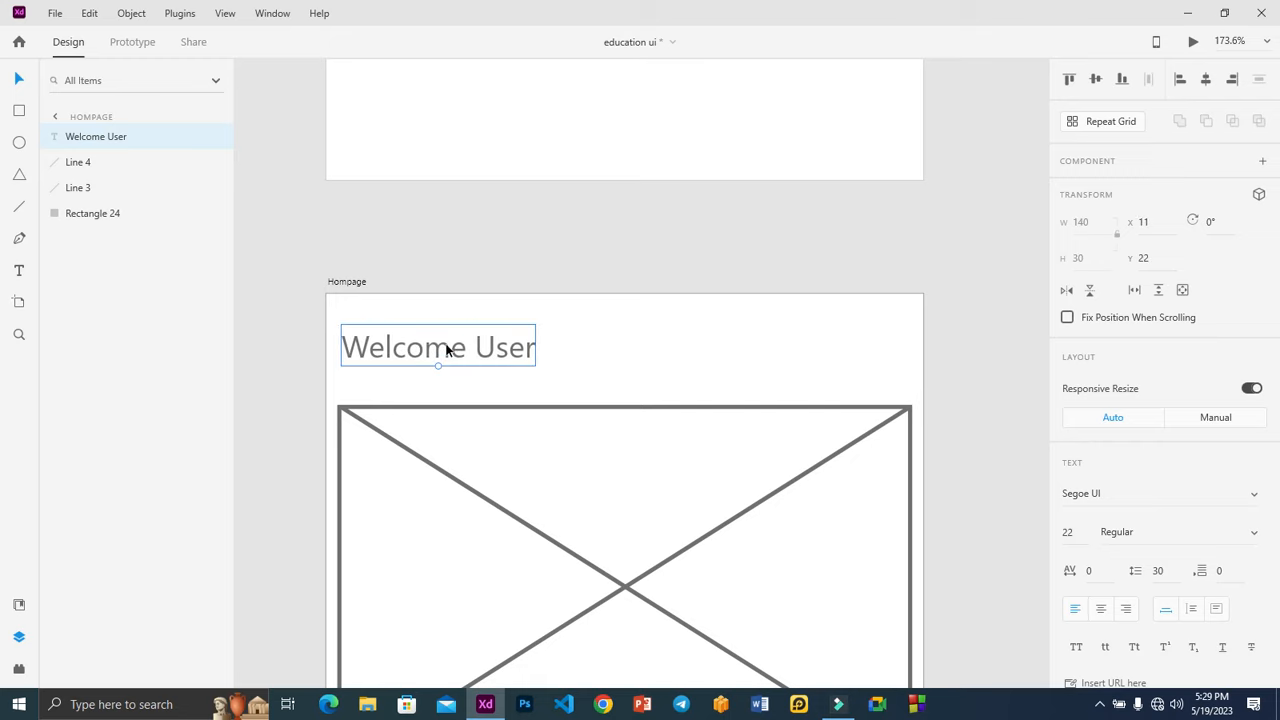
# Draw a circle about 48 px in diameter above the placeholder and place it near the Hompage artboard's upper-right corner
pyautogui.click(20, 143)
pyautogui.click(797, 329)
pyautogui.moveTo(849, 375); pyautogui.dragTo(877, 392)
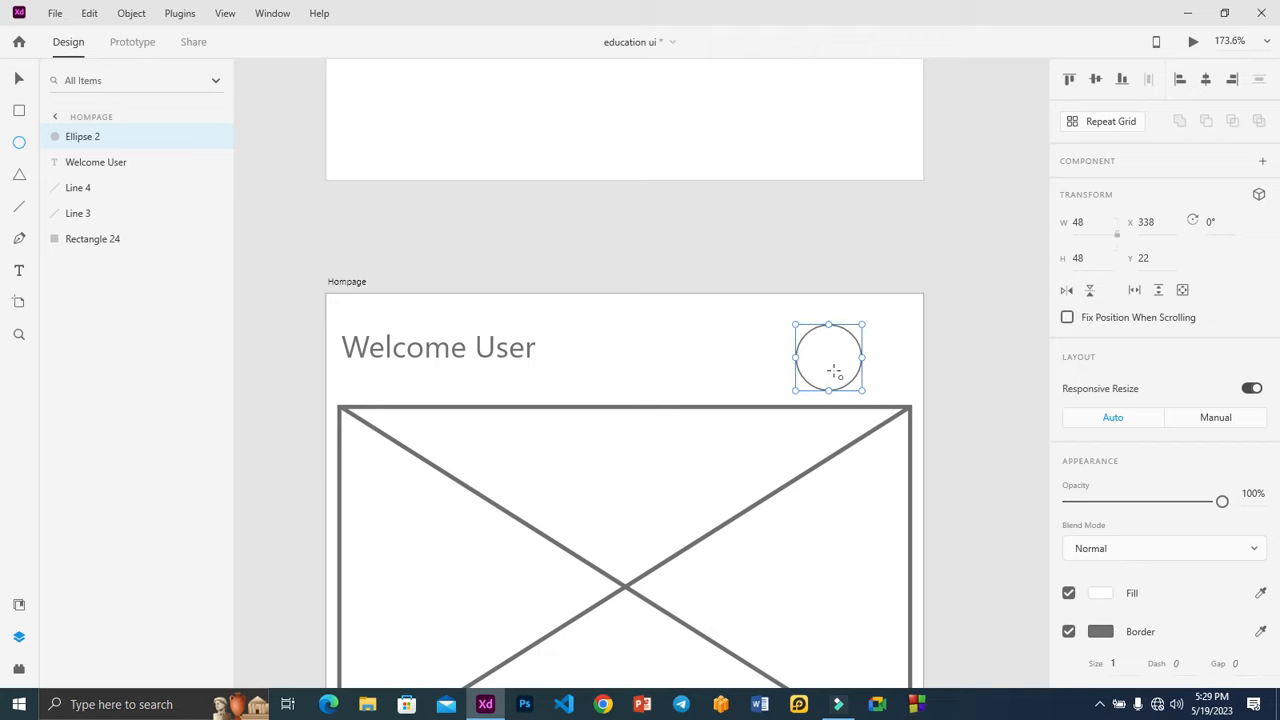
pyautogui.click(19, 78)
pyautogui.moveTo(826, 357); pyautogui.dragTo(867, 353)
# Align the "Welcome User" text and the circle on their vertical middles
pyautogui.click(437, 346)
pyautogui.moveTo(440, 353); pyautogui.dragTo(444, 349)
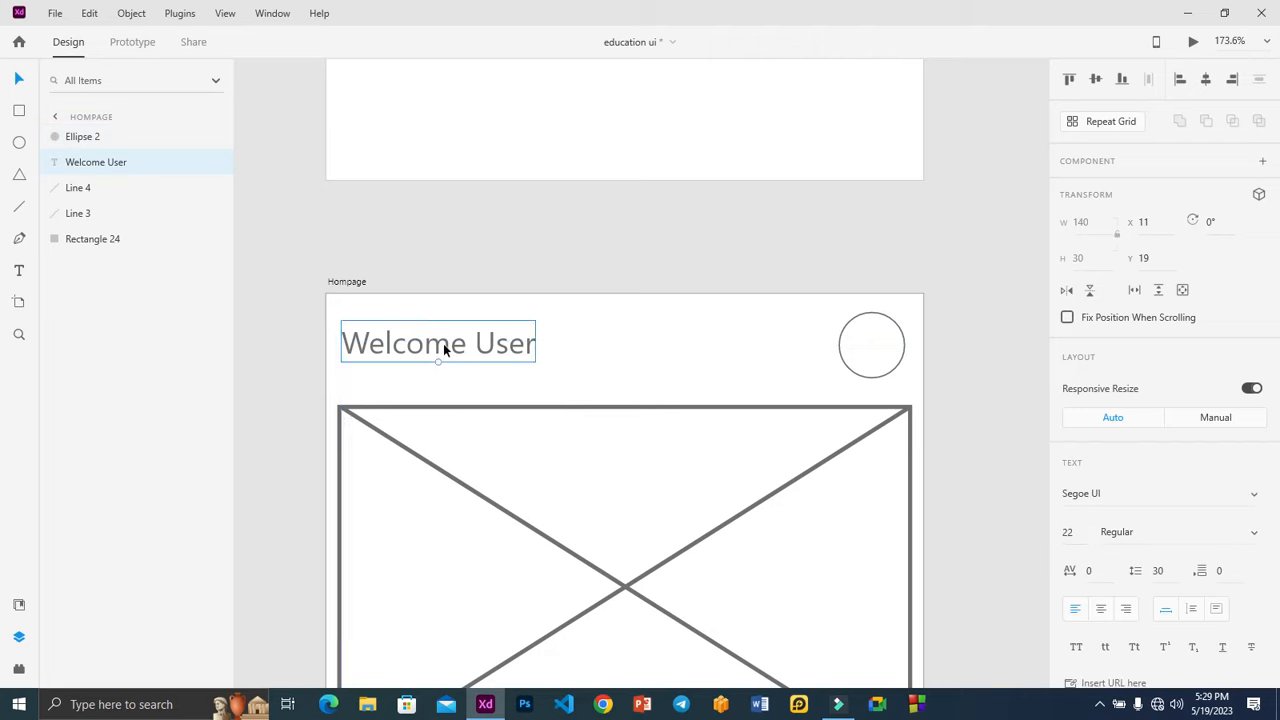
pyautogui.keyDown('shift'); pyautogui.click(891, 360); pyautogui.keyUp('shift')
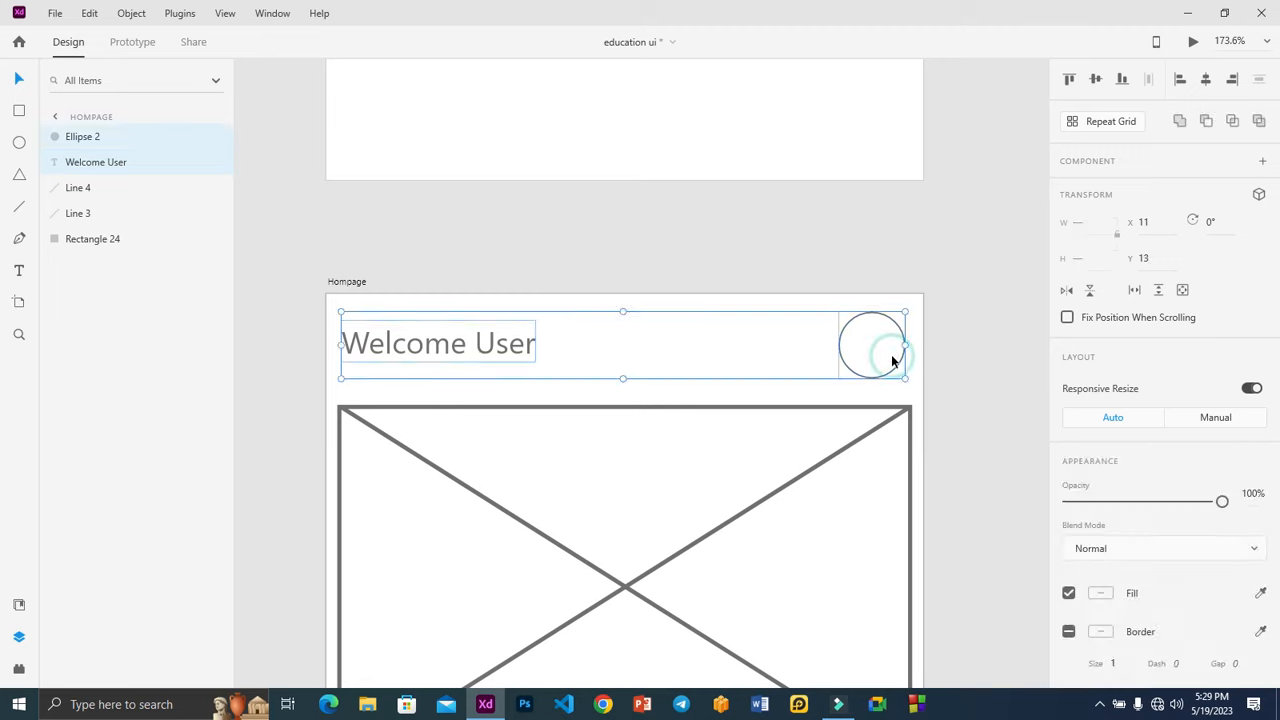
pyautogui.click(1095, 79)
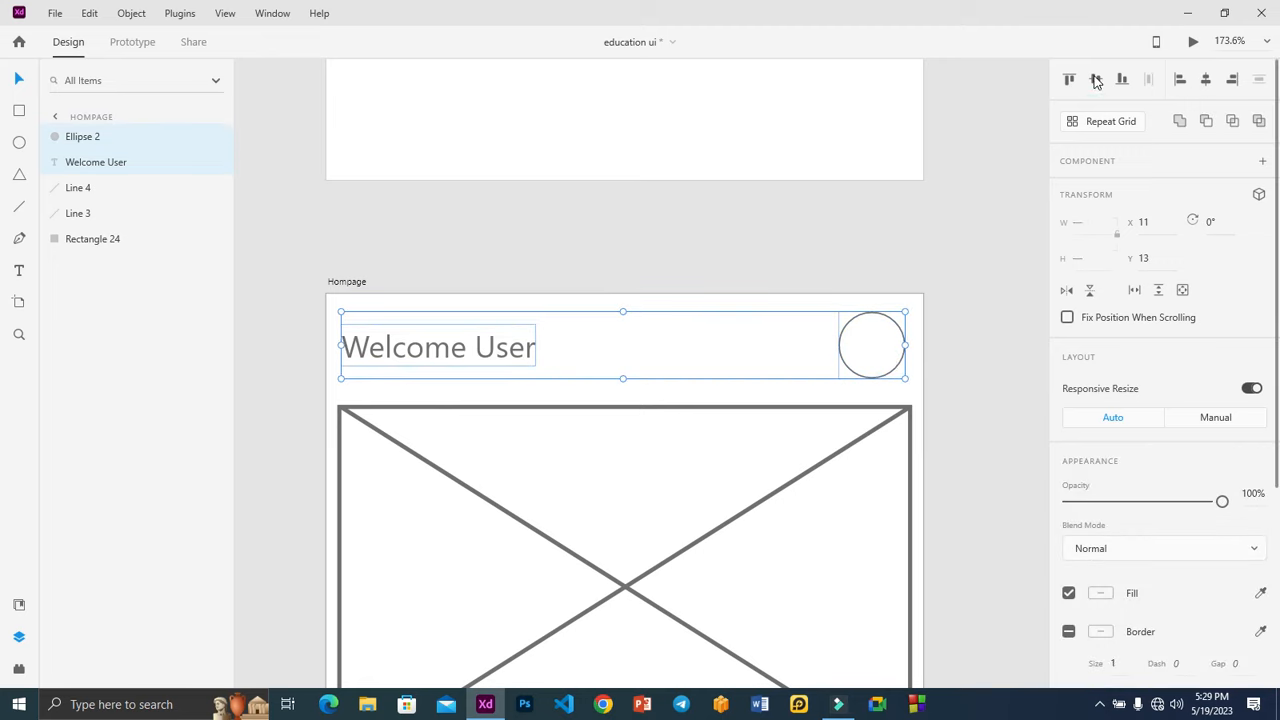
pyautogui.click(960, 198)
# Set the circle's border size to 3
pyautogui.click(856, 349)
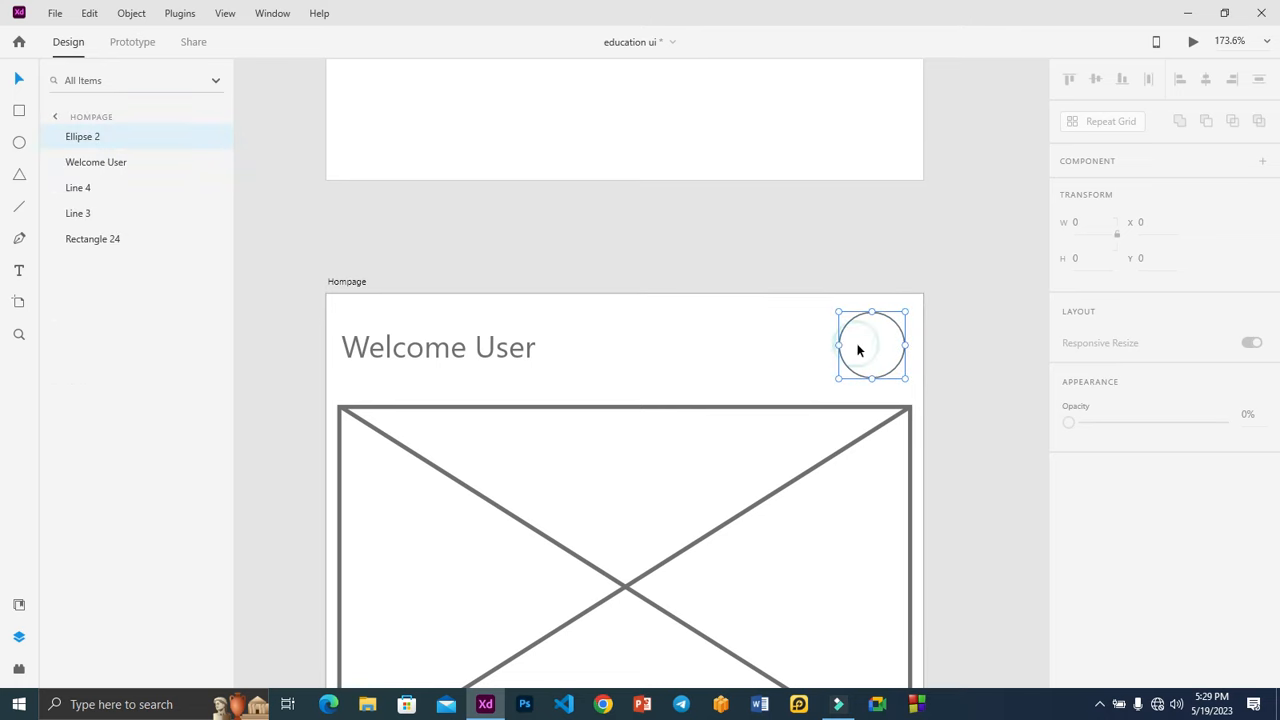
pyautogui.scroll(-4, 1125, 510)
pyautogui.click(1116, 371)
pyautogui.write('2')
pyautogui.press('Return')
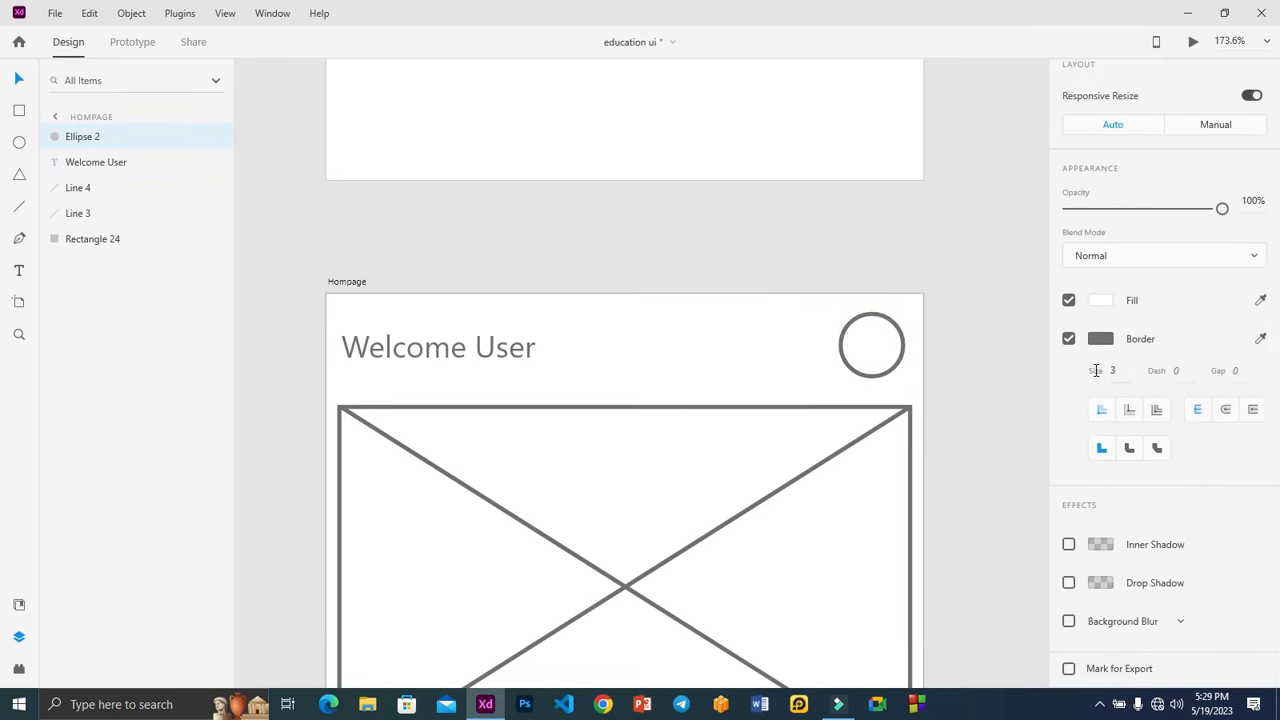
pyautogui.click(977, 276)
# Draw a diagonal line about 34 by 30 px across the circle, with border size 3 and 100% opacity
pyautogui.click(19, 206)
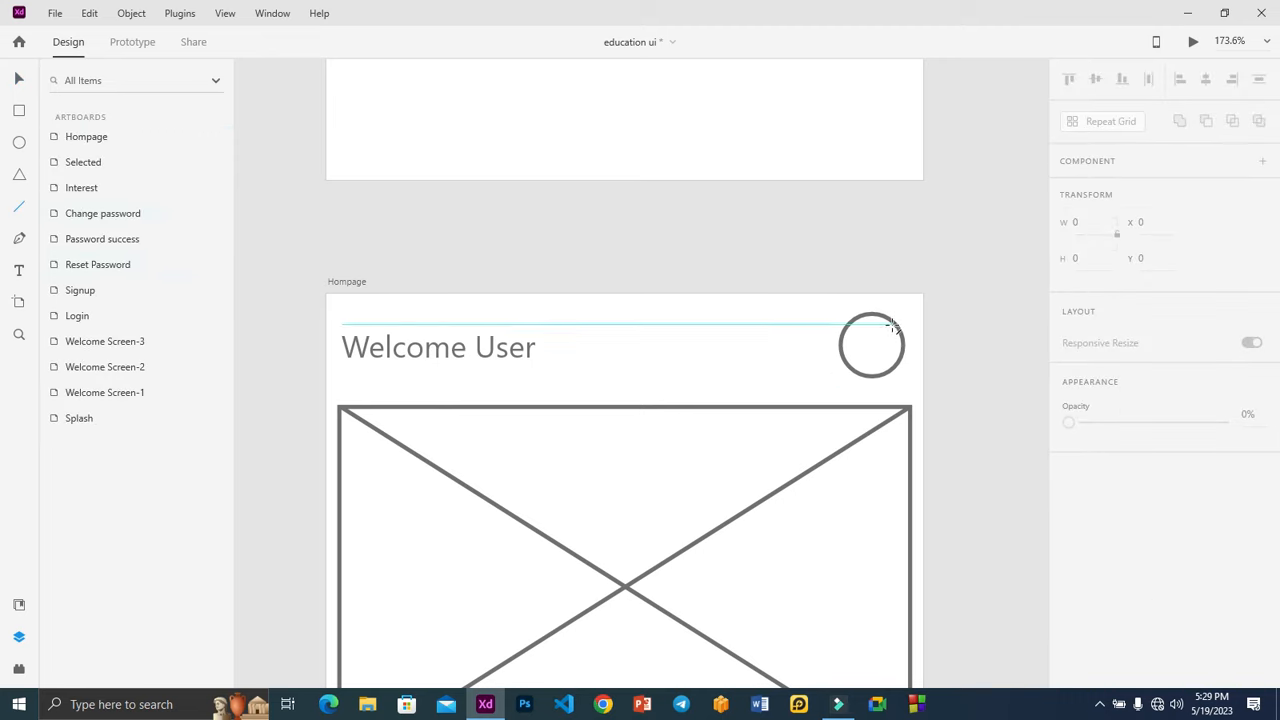
pyautogui.moveTo(895, 322); pyautogui.dragTo(848, 364)
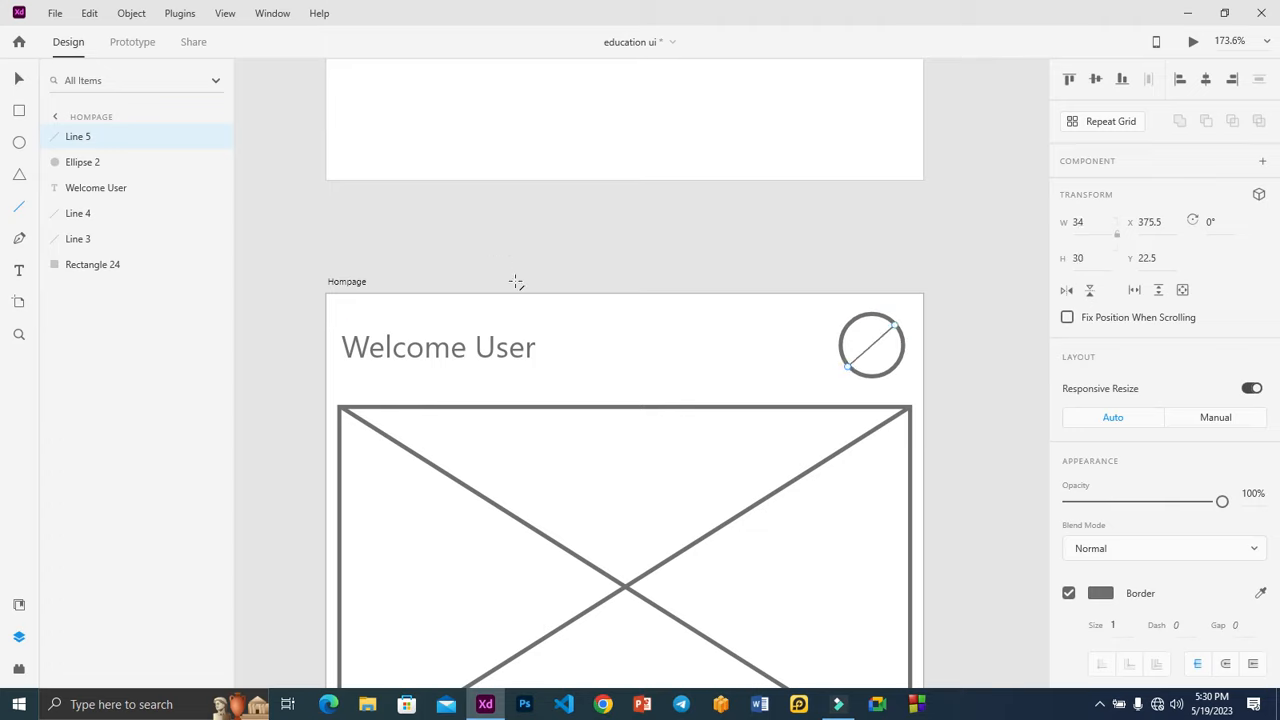
pyautogui.click(1117, 622)
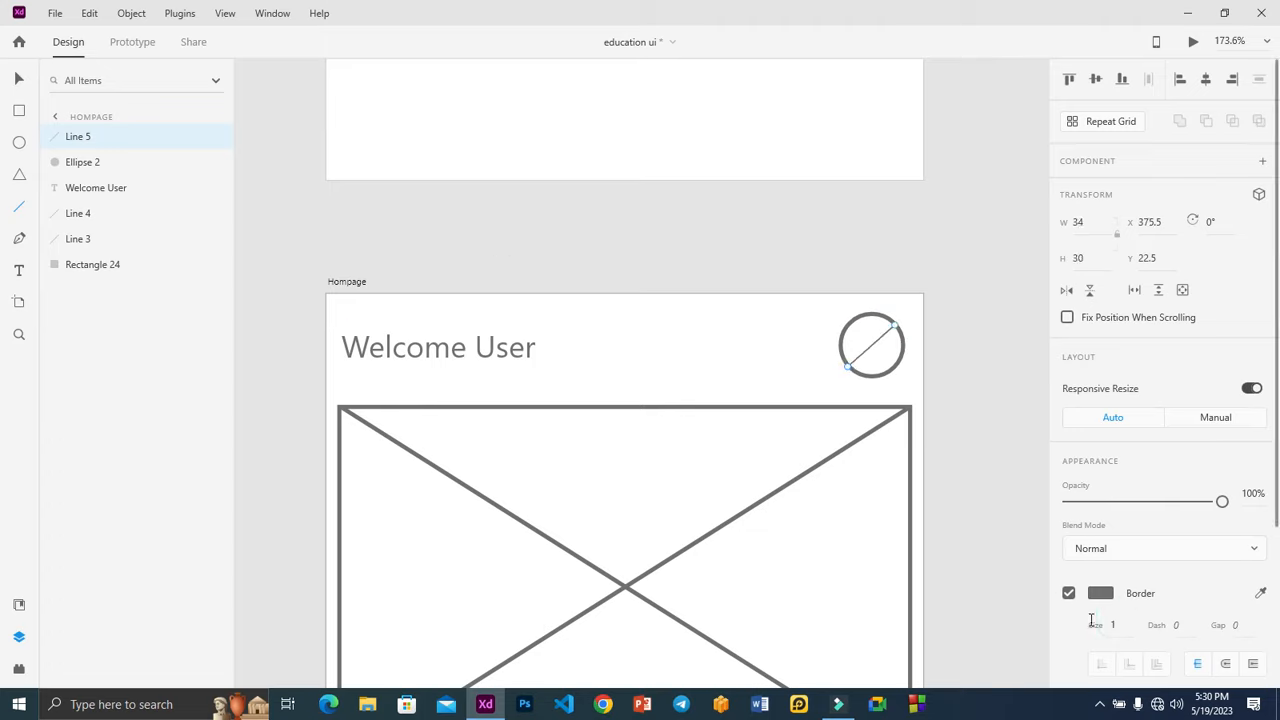
pyautogui.press('3')
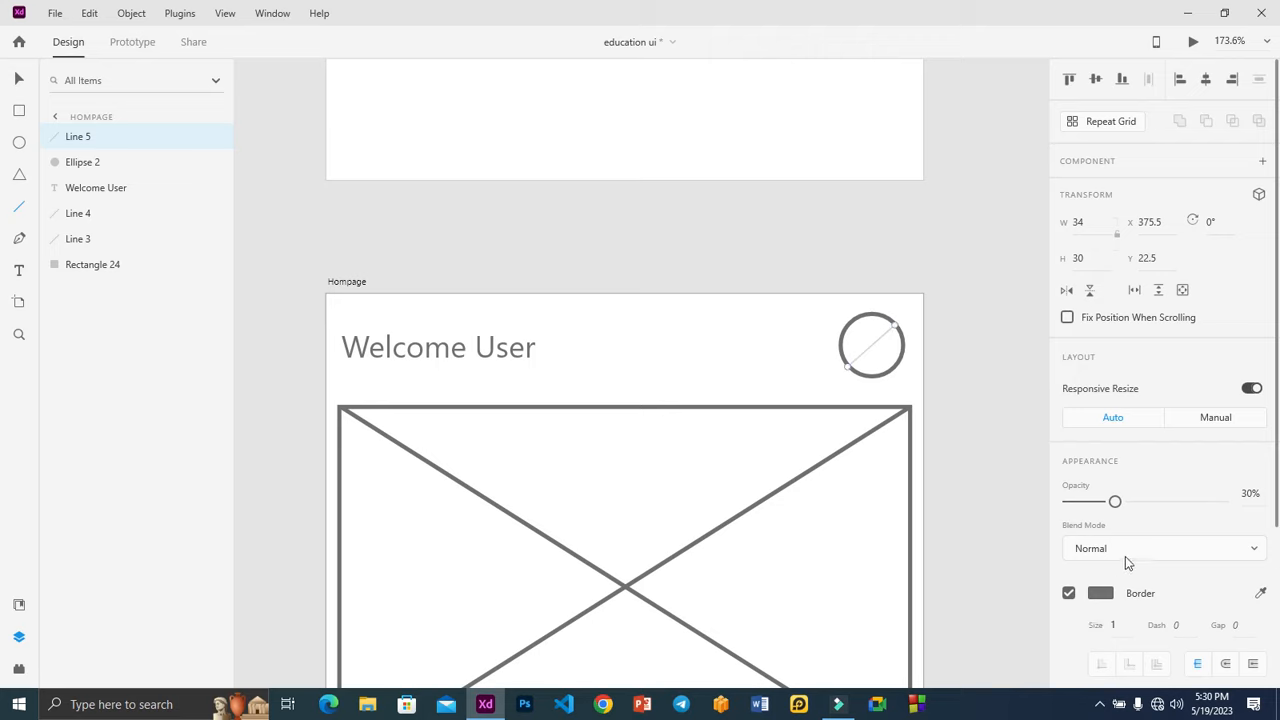
pyautogui.click(1116, 622)
pyautogui.write('3')
pyautogui.press('Return')
pyautogui.click(1116, 501)
pyautogui.press('0')
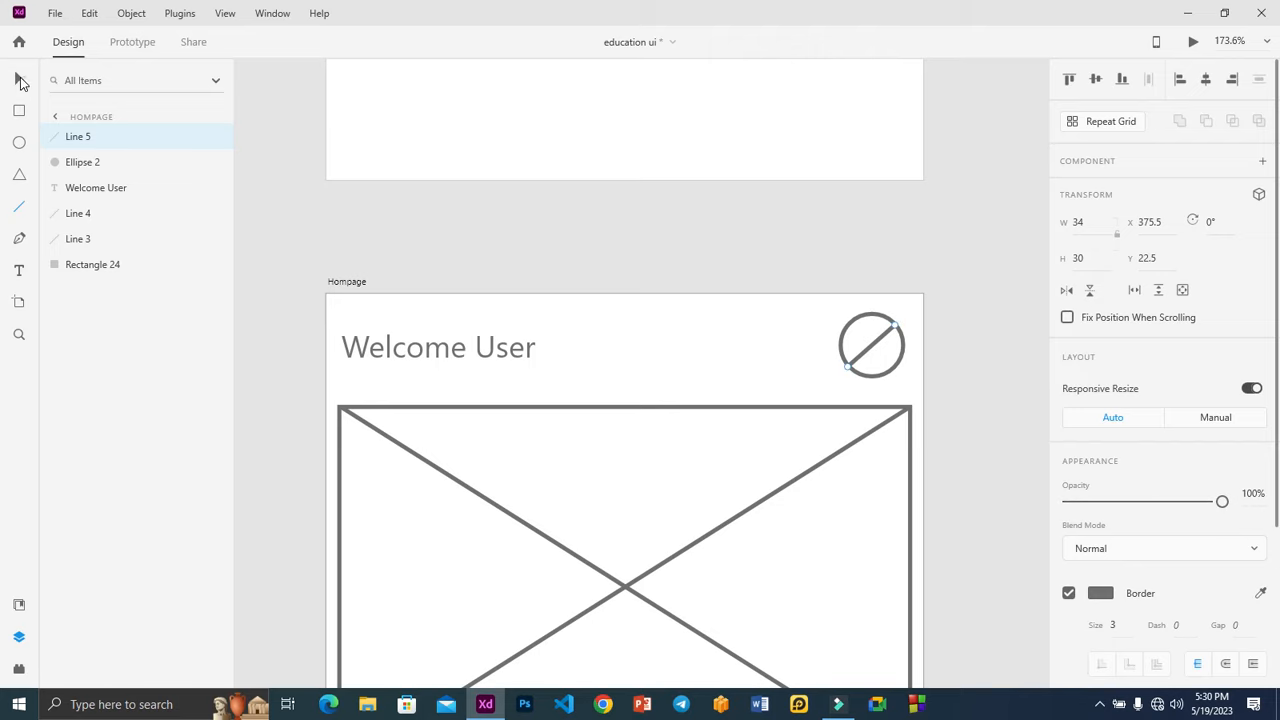
# Duplicate the circle's diagonal line and flip the copy horizontally to form a cross inside the circle
pyautogui.press('z')
pyautogui.moveTo(782, 271); pyautogui.dragTo(920, 375)
pyautogui.click(20, 78)
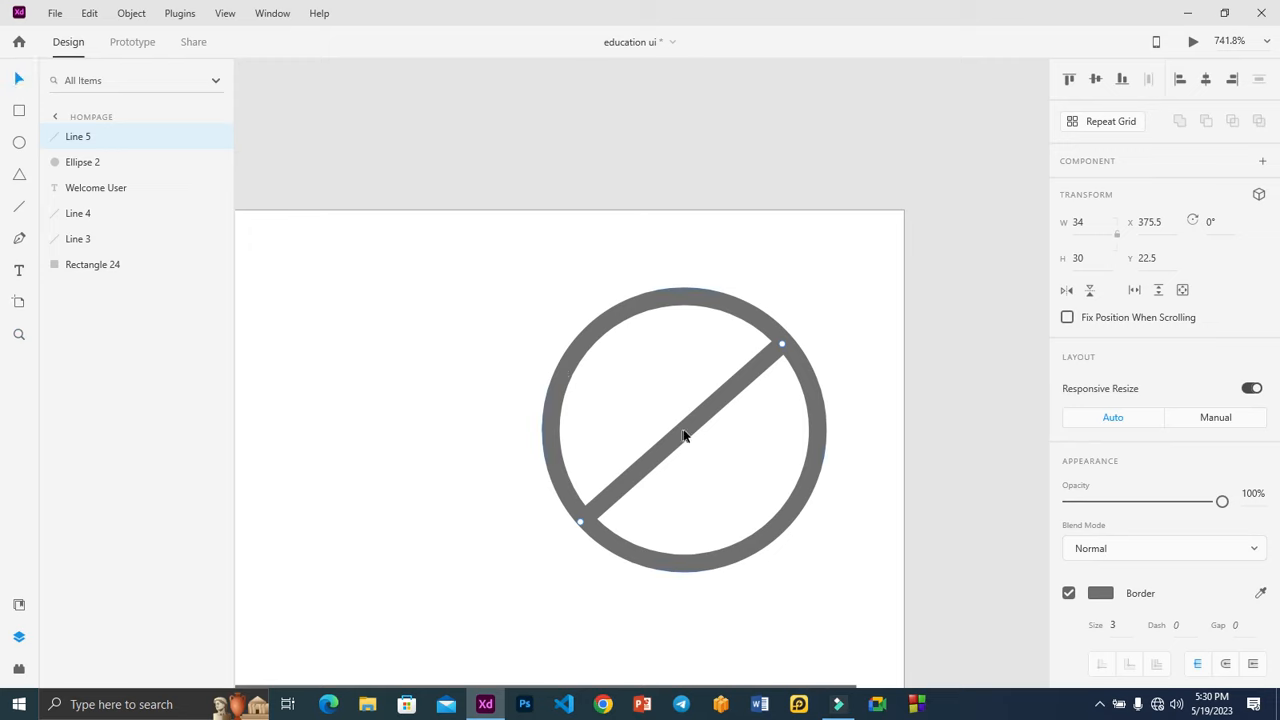
pyautogui.hotkey('ctrl', 'd')
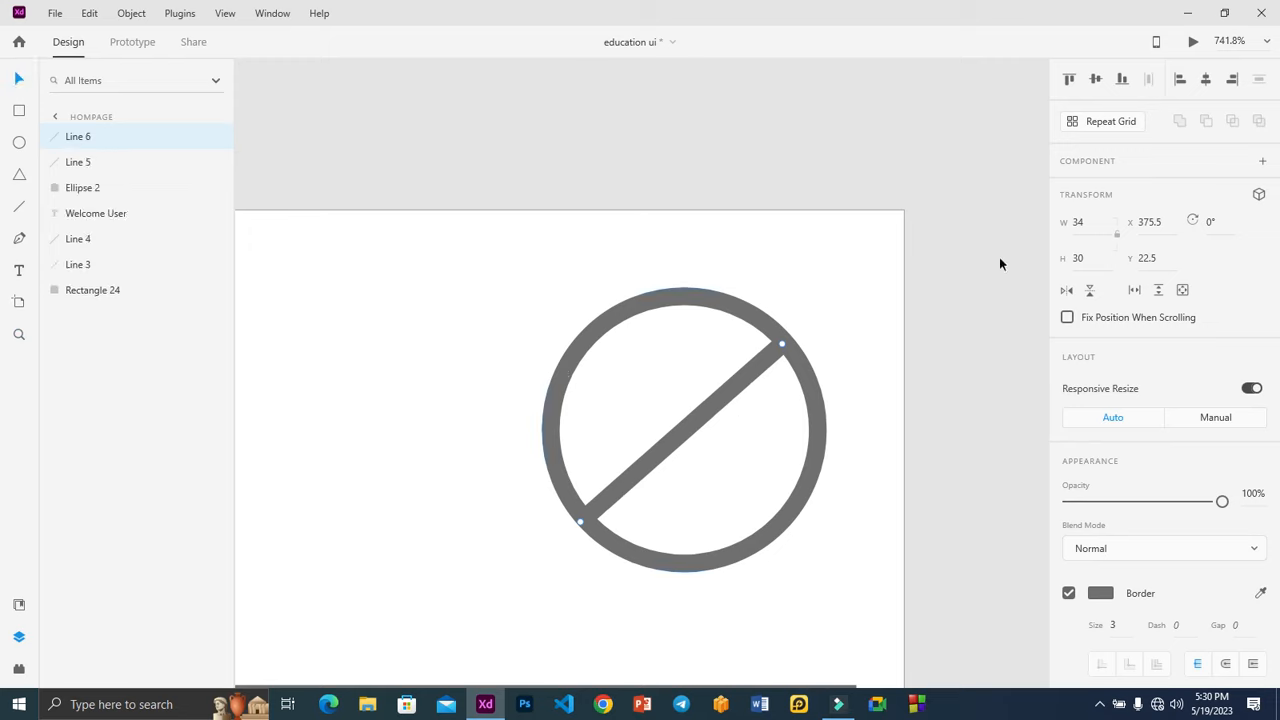
pyautogui.click(1069, 291)
pyautogui.click(917, 131)
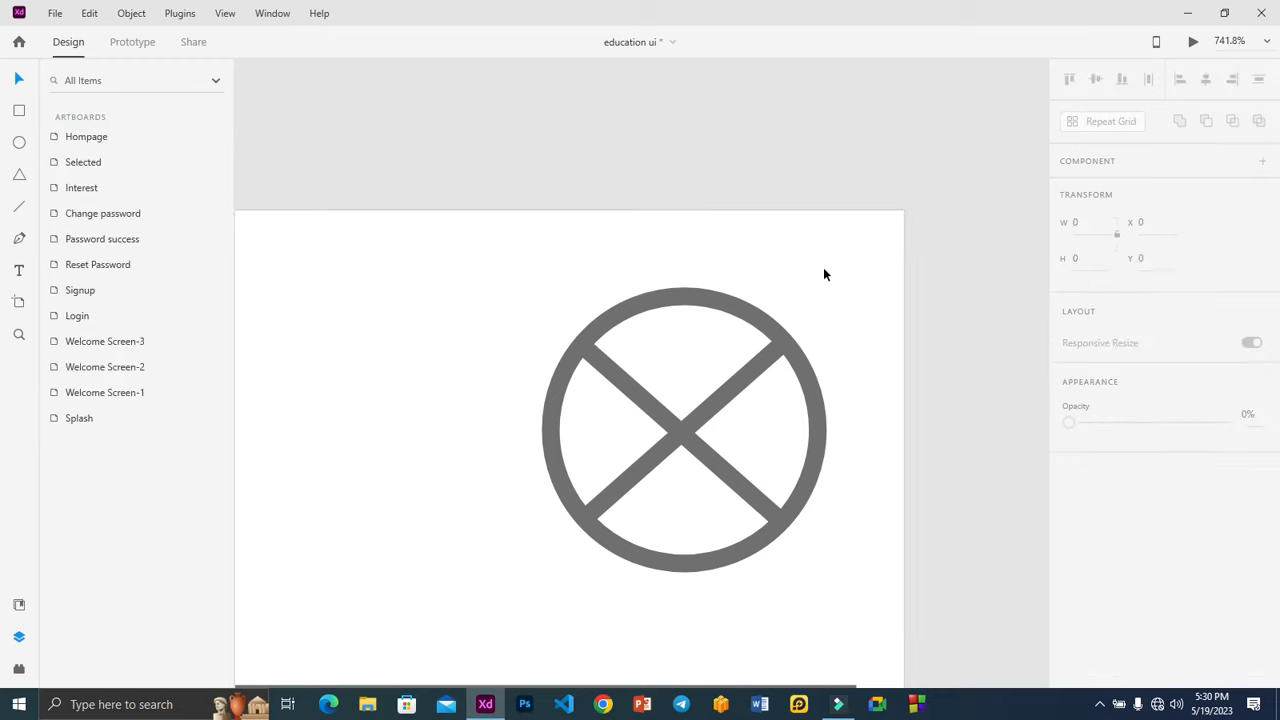
pyautogui.click(581, 277)
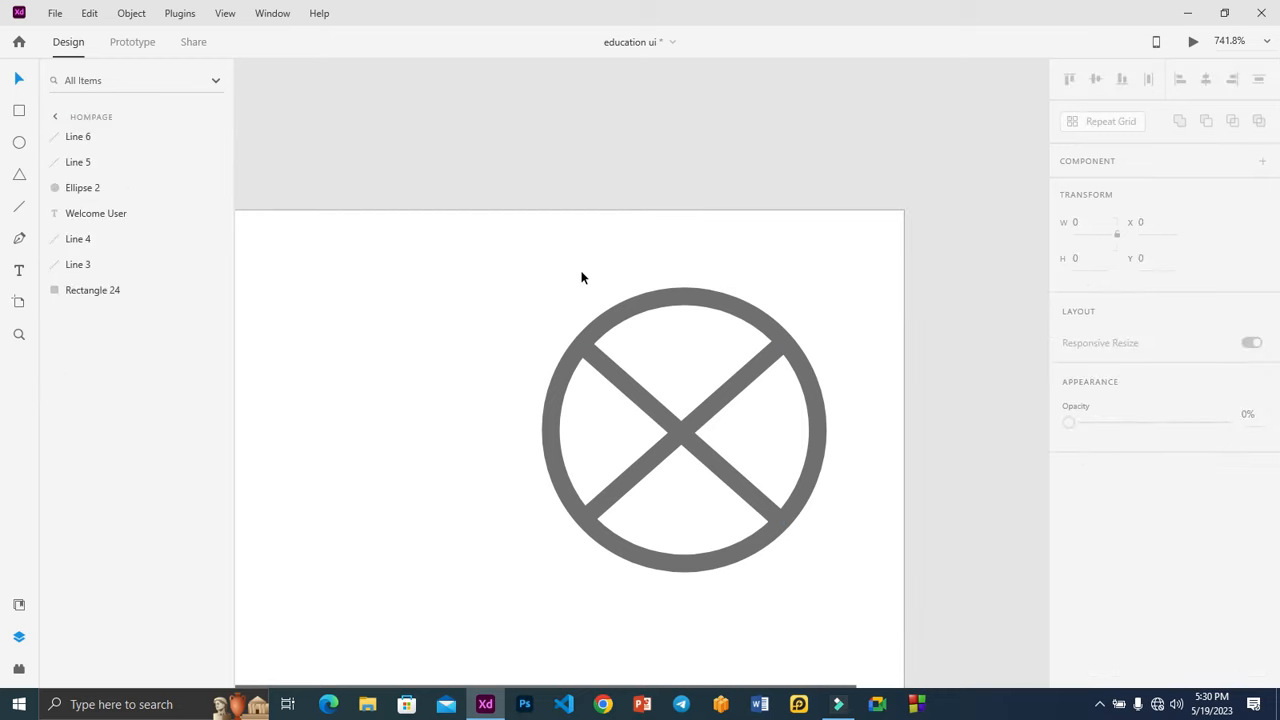
pyautogui.hotkey('ctrl', '3')
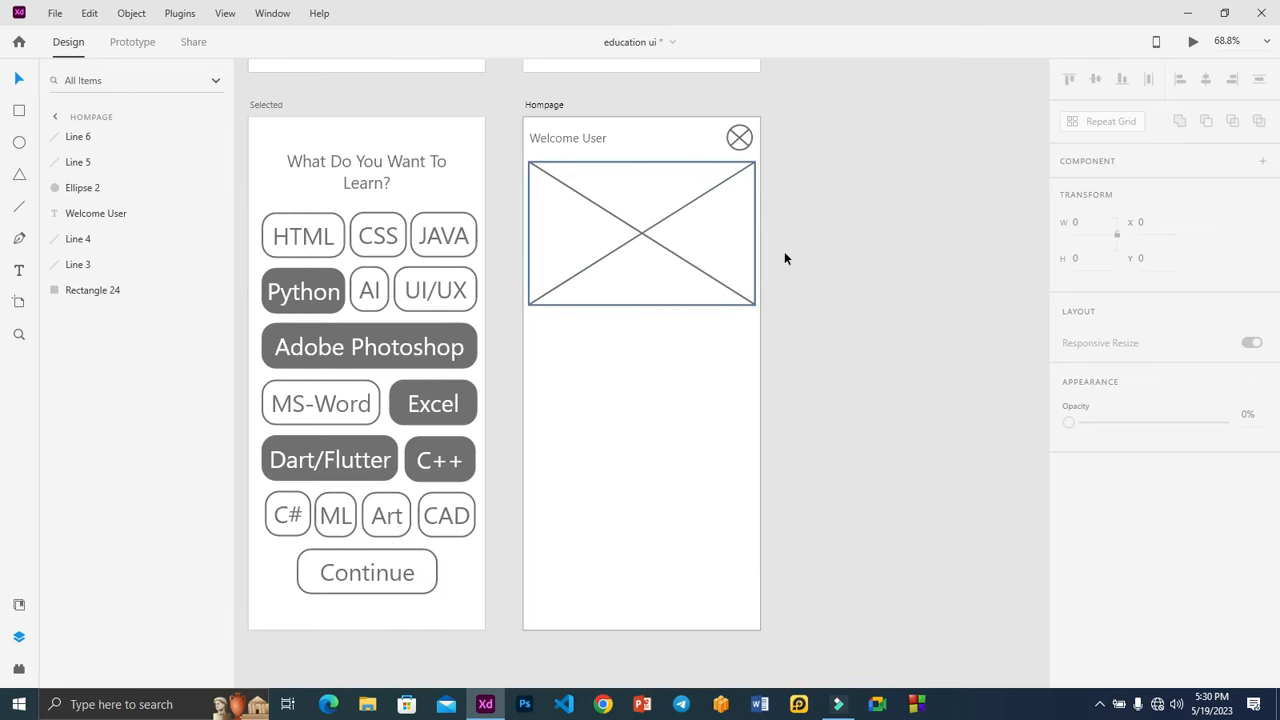
# Draw a rectangle about 70 by 64 px in the homepage artboard's bottom-left corner and set its border size to 3
pyautogui.click(826, 234)
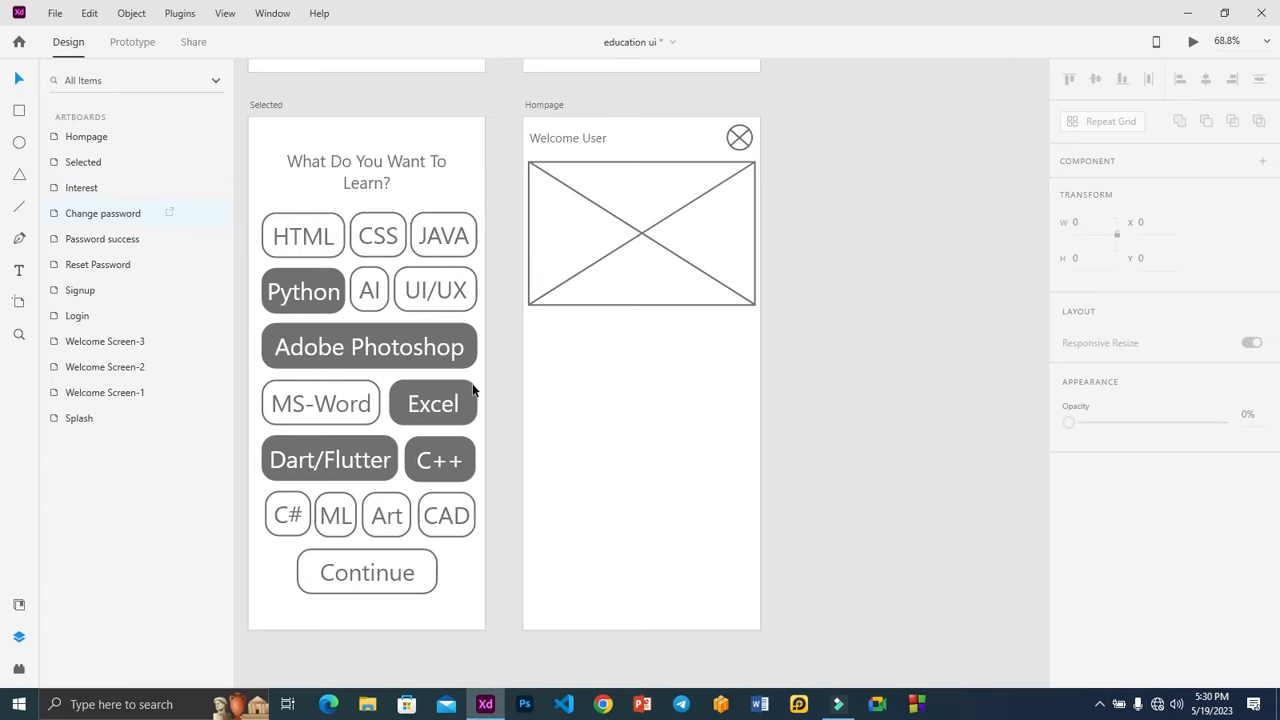
pyautogui.click(20, 109)
pyautogui.moveTo(530, 585); pyautogui.dragTo(568, 621)
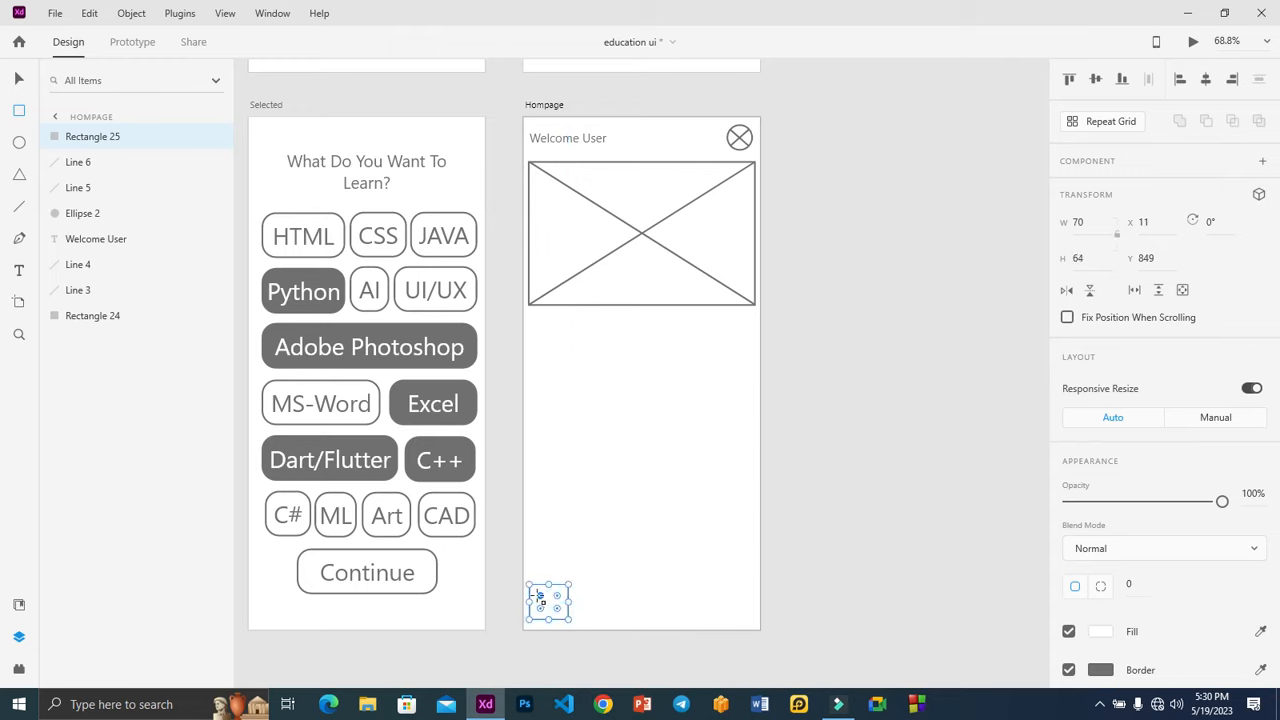
pyautogui.scroll(-3, 1152, 540)
pyautogui.click(1108, 371)
pyautogui.write('3')
pyautogui.press('Return')
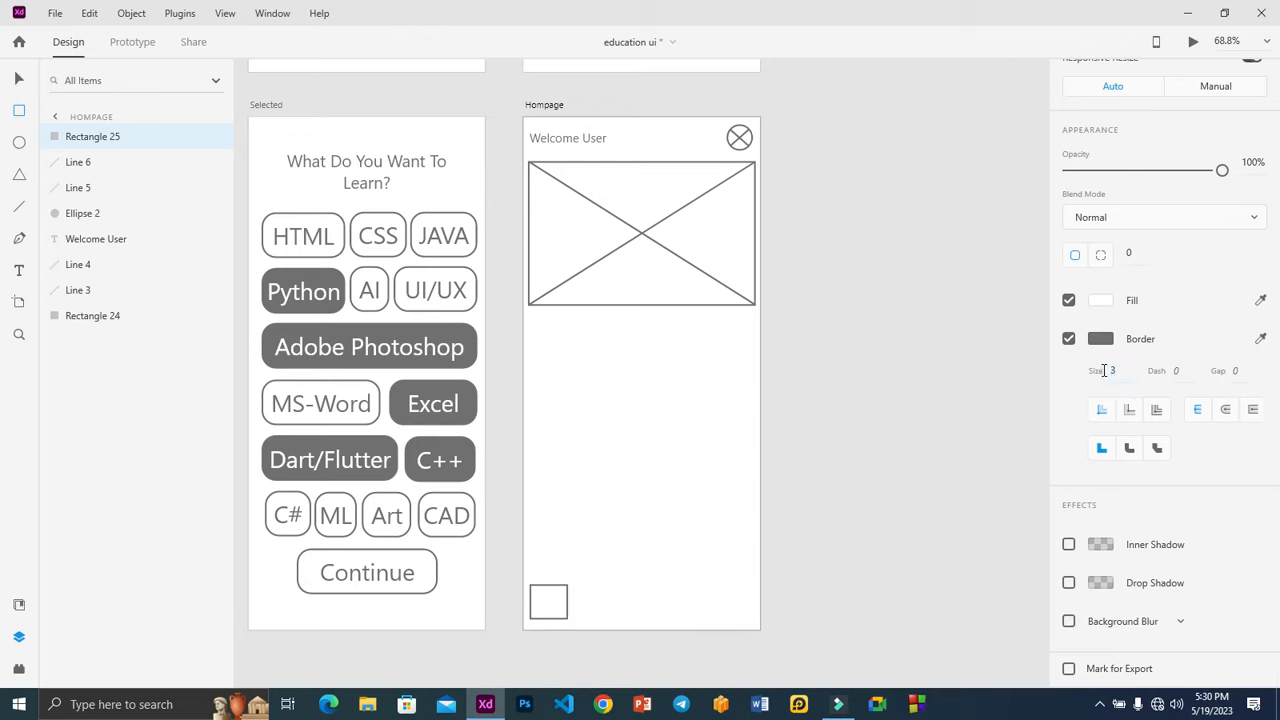
# Round the small bottom rectangle's corners to a radius of 25
pyautogui.click(19, 77)
pyautogui.moveTo(540, 597); pyautogui.dragTo(543, 600)
pyautogui.moveTo(500, 549); pyautogui.dragTo(791, 631)
pyautogui.moveTo(314, 318); pyautogui.dragTo(903, 491)
pyautogui.click(18, 78)
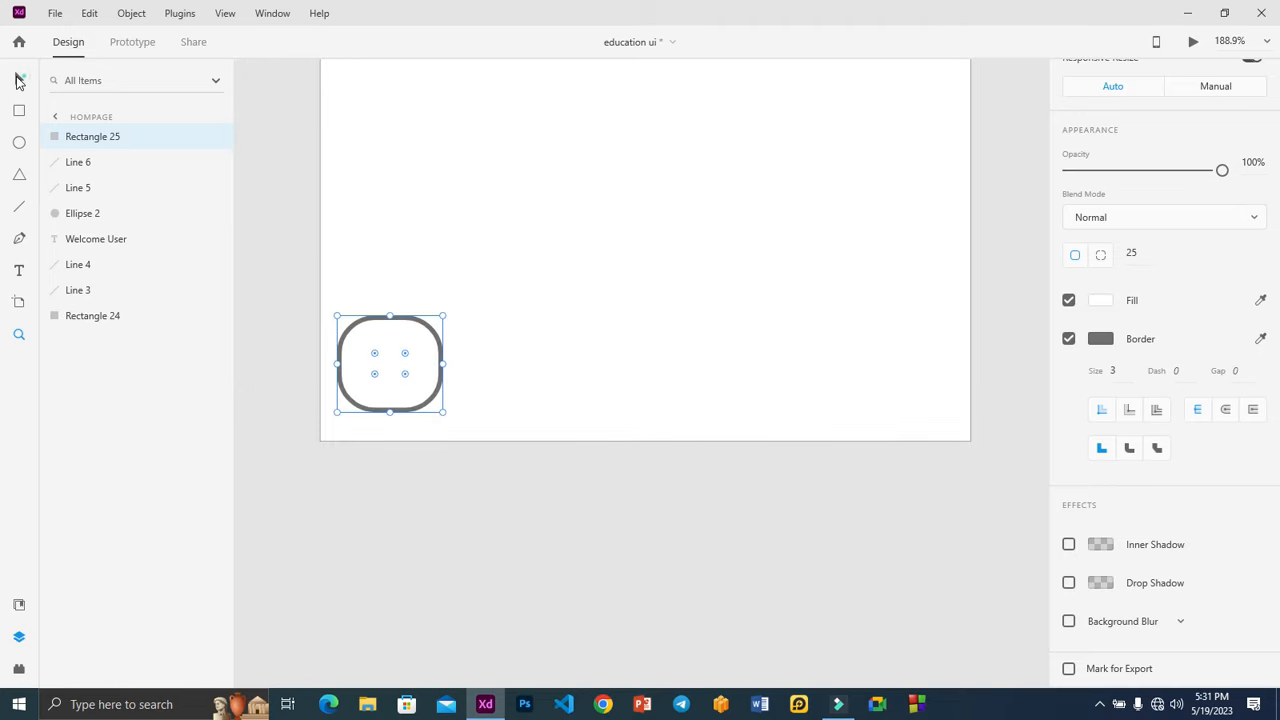
# Duplicate the rounded rectangle with a gap of about 16 px, and copy the pair alongside to form a row of four
pyautogui.moveTo(371, 340); pyautogui.dragTo(500, 338)
pyautogui.keyDown('shift'); pyautogui.click(405, 350); pyautogui.keyUp('shift')
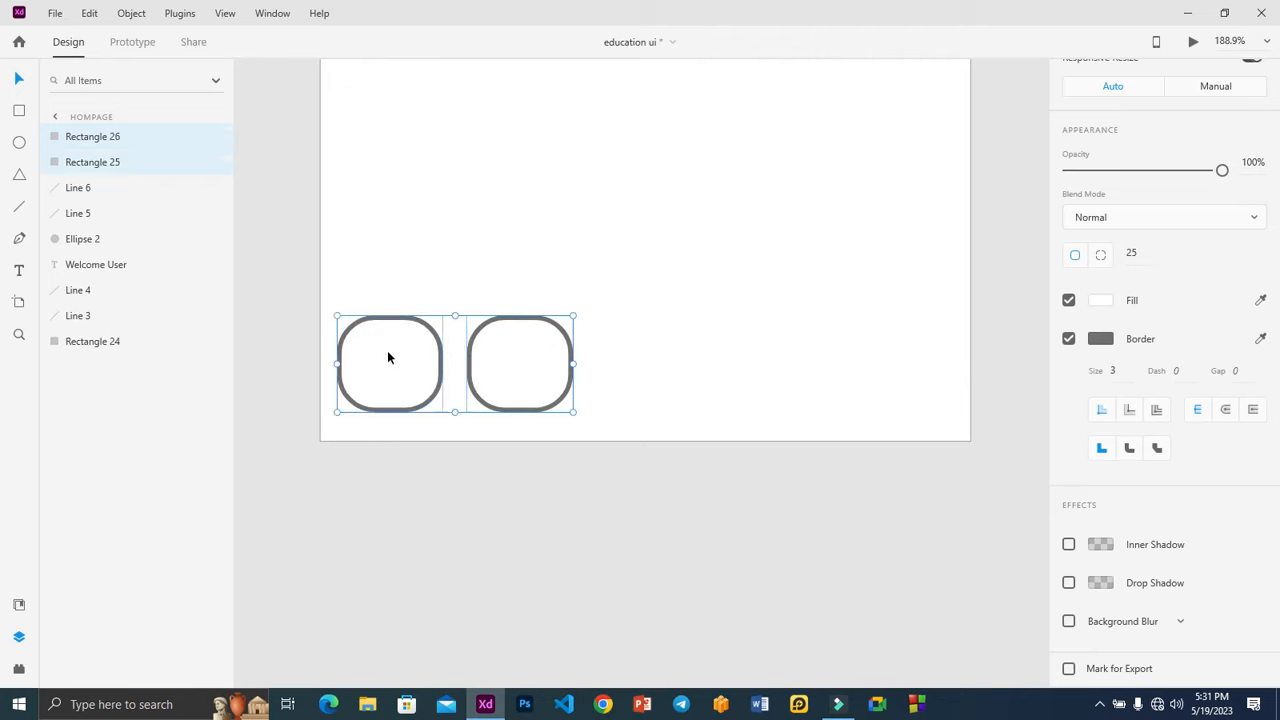
pyautogui.moveTo(373, 360); pyautogui.dragTo(639, 356)
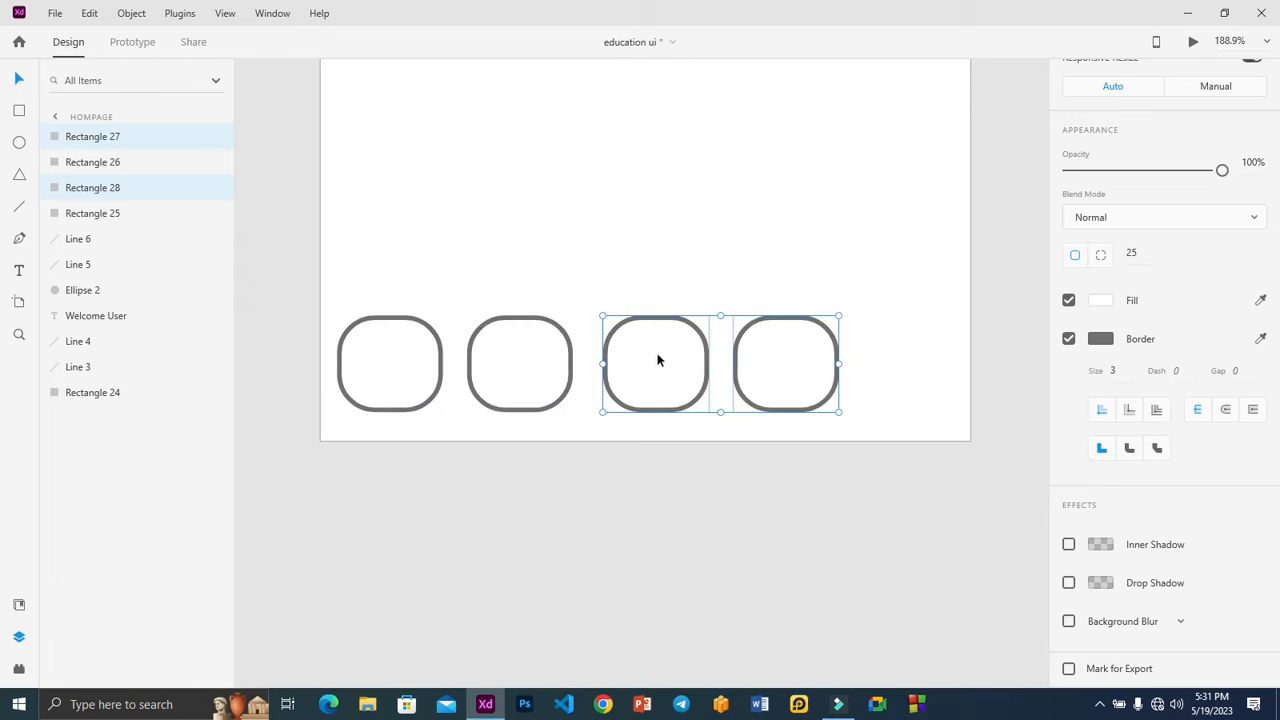
# Try adding a fifth rounded rectangle about 16 px after the fourth one, and delete that copy
pyautogui.click(1010, 216)
pyautogui.click(792, 361)
pyautogui.moveTo(748, 367); pyautogui.dragTo(876, 363)
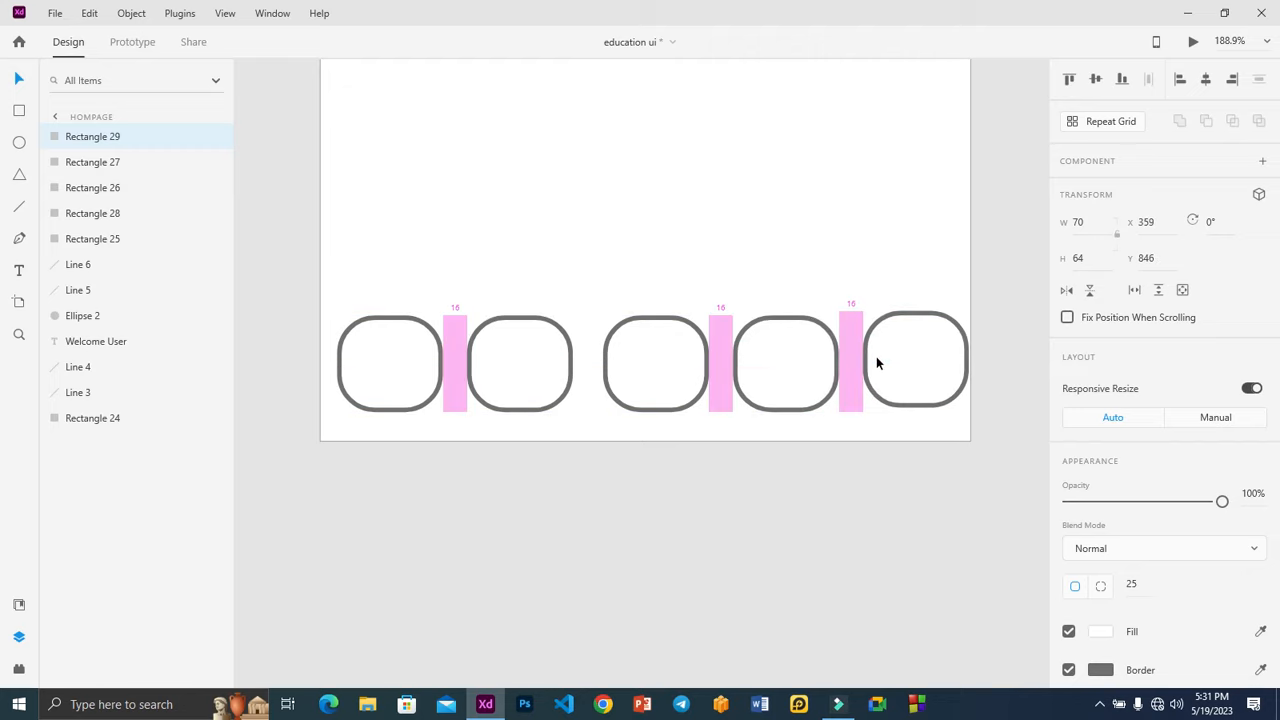
pyautogui.moveTo(876, 358); pyautogui.dragTo(876, 358)
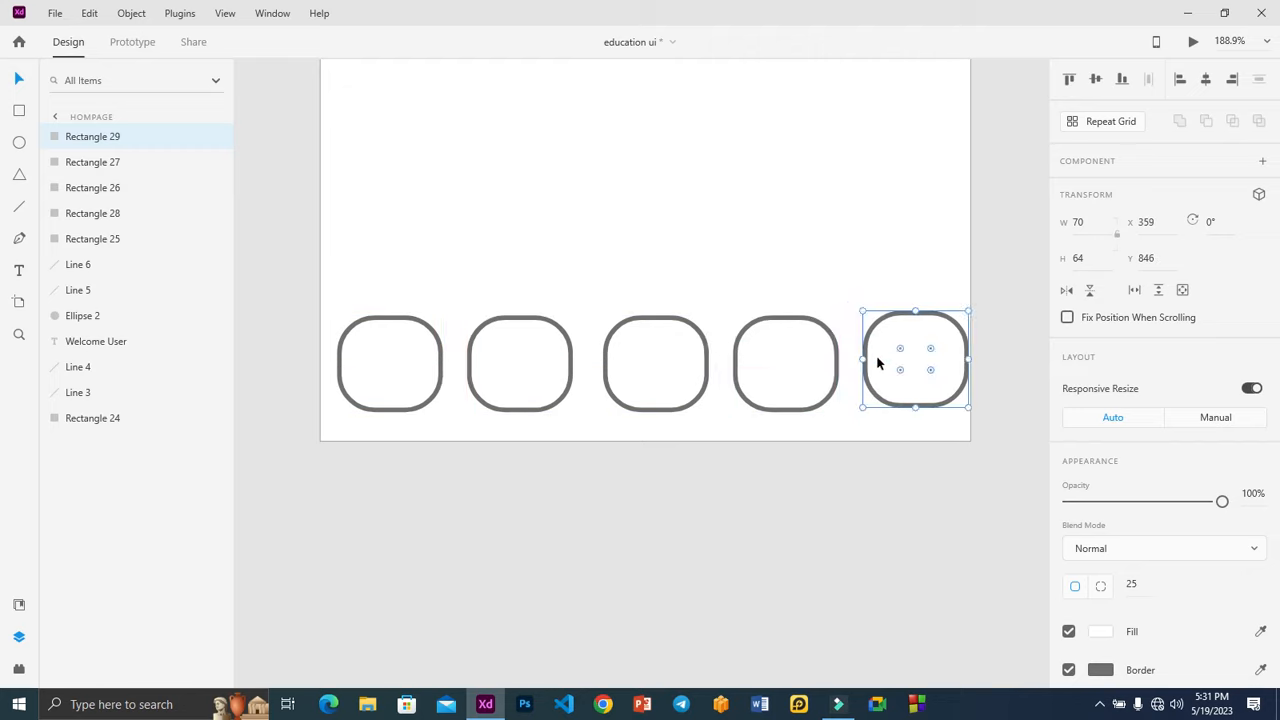
pyautogui.press('Delete')
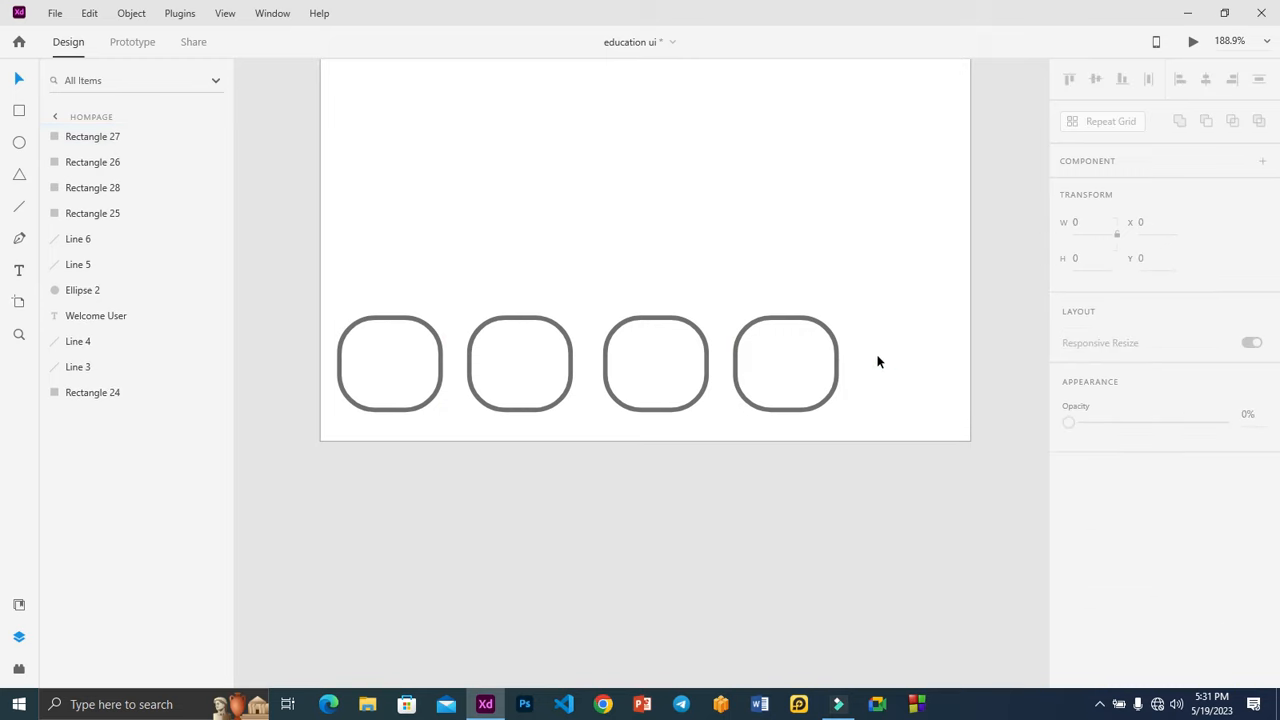
# Shift the four rounded rectangles right together until the first is at X 43, and align them on their vertical middles
pyautogui.click(400, 360)
pyautogui.keyDown('shift'); pyautogui.click(518, 366); pyautogui.keyUp('shift')
pyautogui.keyDown('shift'); pyautogui.click(651, 363); pyautogui.keyUp('shift')
pyautogui.keyDown('shift'); pyautogui.click(778, 366); pyautogui.keyUp('shift')
pyautogui.press('Right')
pyautogui.press('Right')
pyautogui.press('Right')
pyautogui.press('Right')
pyautogui.press('Right')
pyautogui.press('Right')
pyautogui.press('Right')
pyautogui.press('Right')
pyautogui.press('Right')
pyautogui.press('Right')
pyautogui.press('Right')
pyautogui.press('Right')
pyautogui.press('Right')
pyautogui.press('Right')
pyautogui.press('Right')
pyautogui.press('Right')
pyautogui.press('Right')
pyautogui.press('Right')
pyautogui.press('Right')
pyautogui.press('Right')
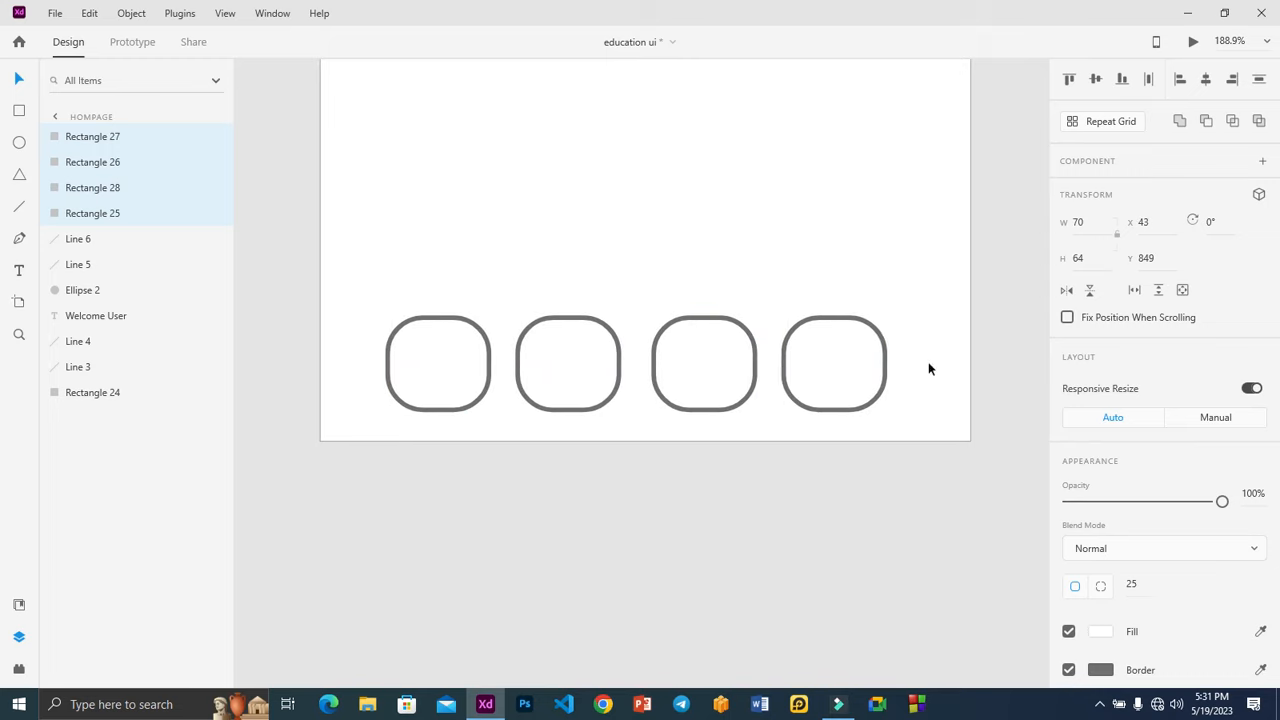
pyautogui.click(1095, 80)
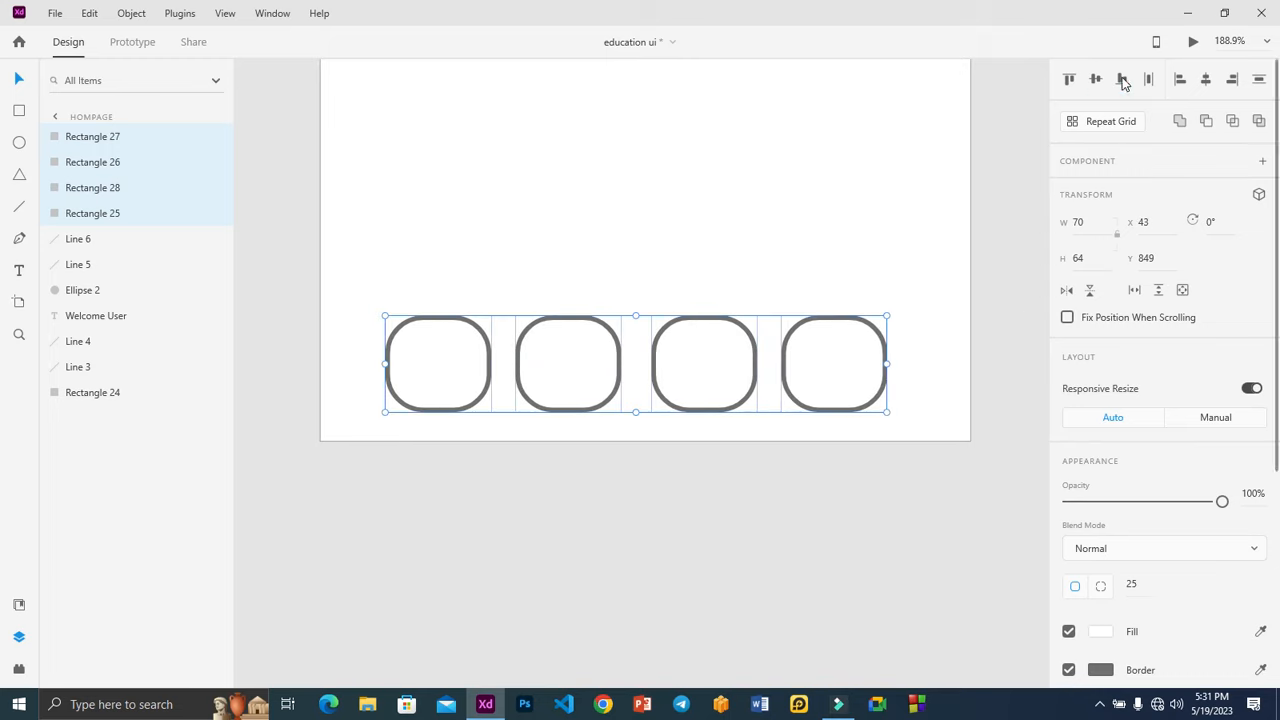
# Try aligning the four rounded rectangles on their horizontal centers, and undo that alignment
pyautogui.click(1204, 81)
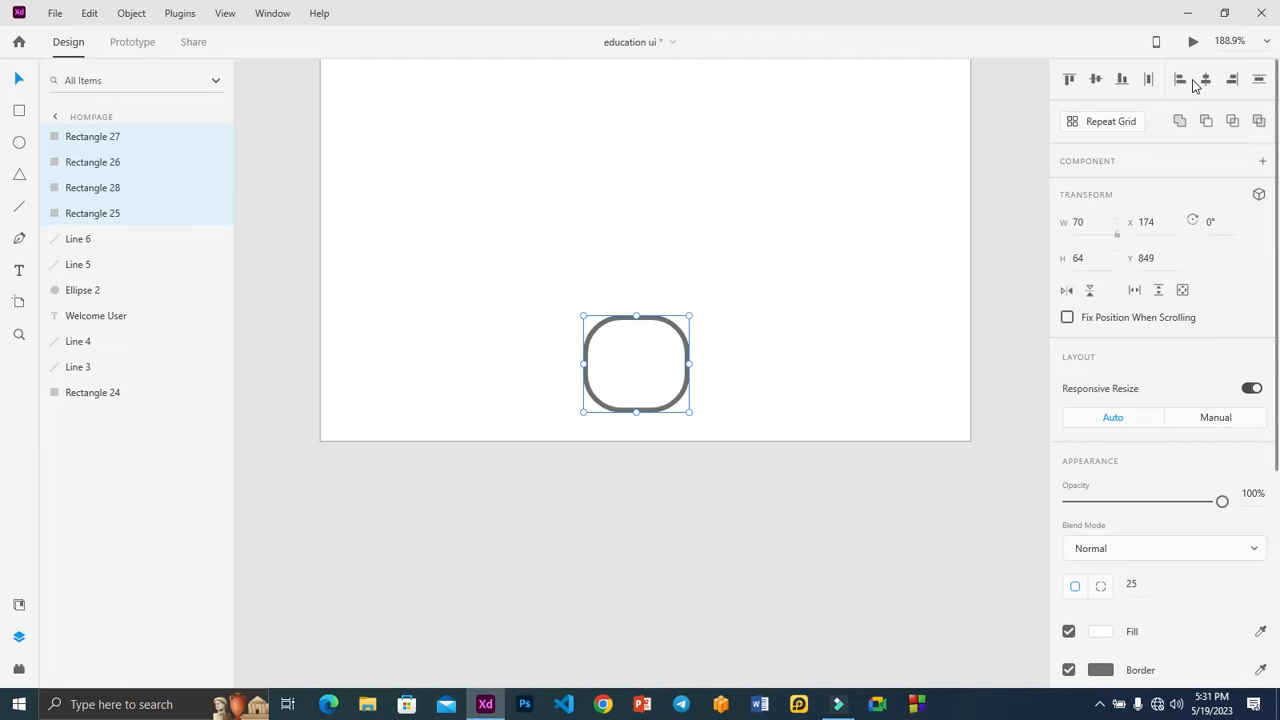
pyautogui.hotkey('ctrl', 'z')
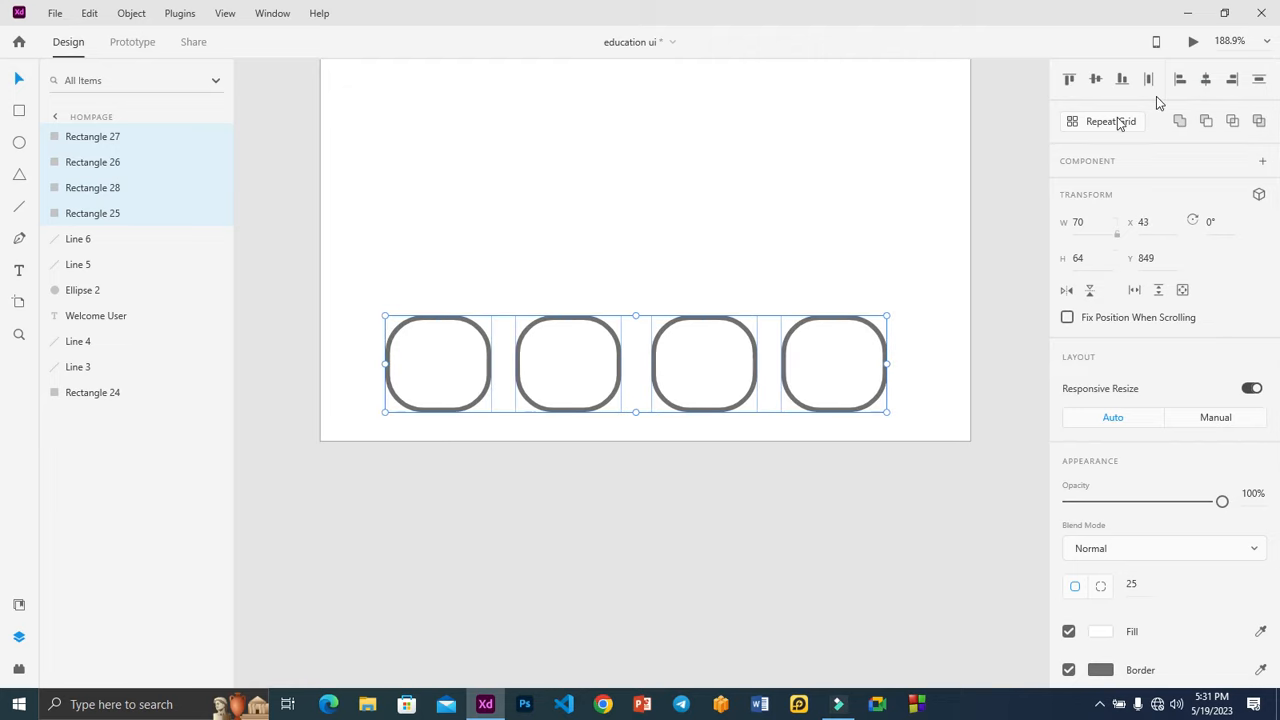
pyautogui.click(1005, 201)
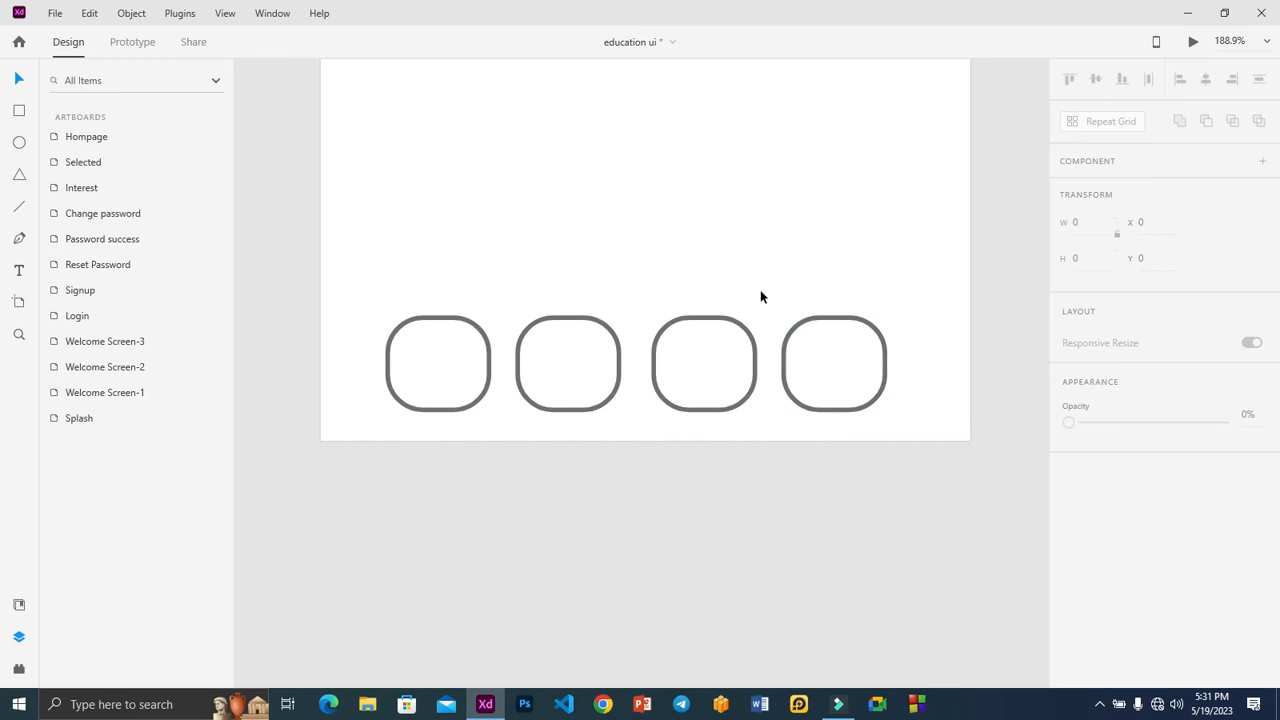
# Group the homepage's large image placeholder rectangle with its two diagonal lines
pyautogui.click(761, 239)
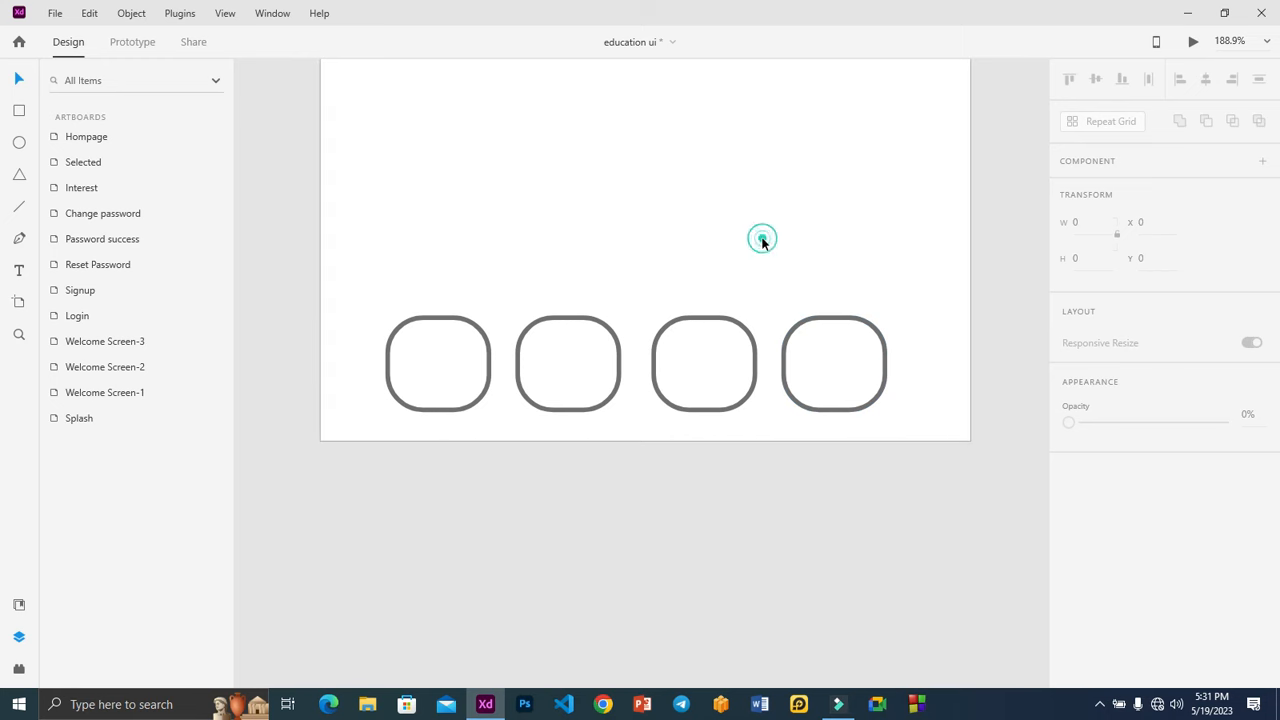
pyautogui.hotkey('ctrl', '0')
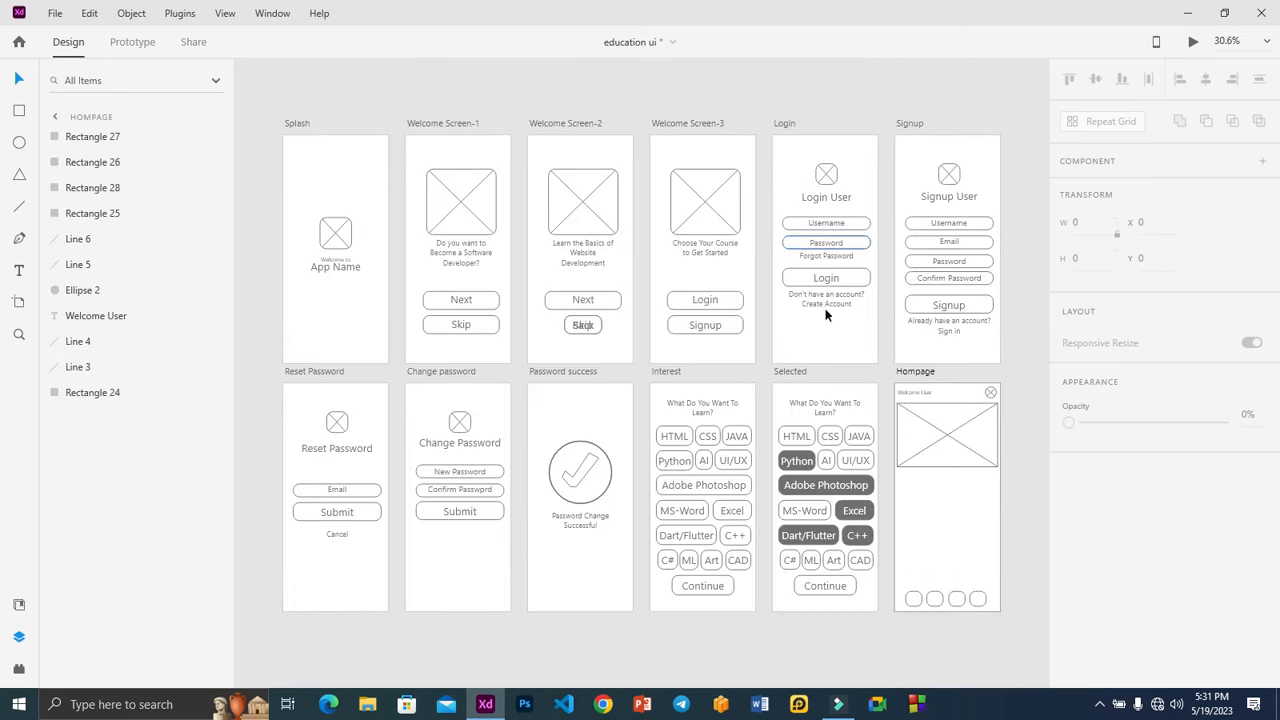
pyautogui.click(922, 487)
pyautogui.hotkey('ctrl', '3')
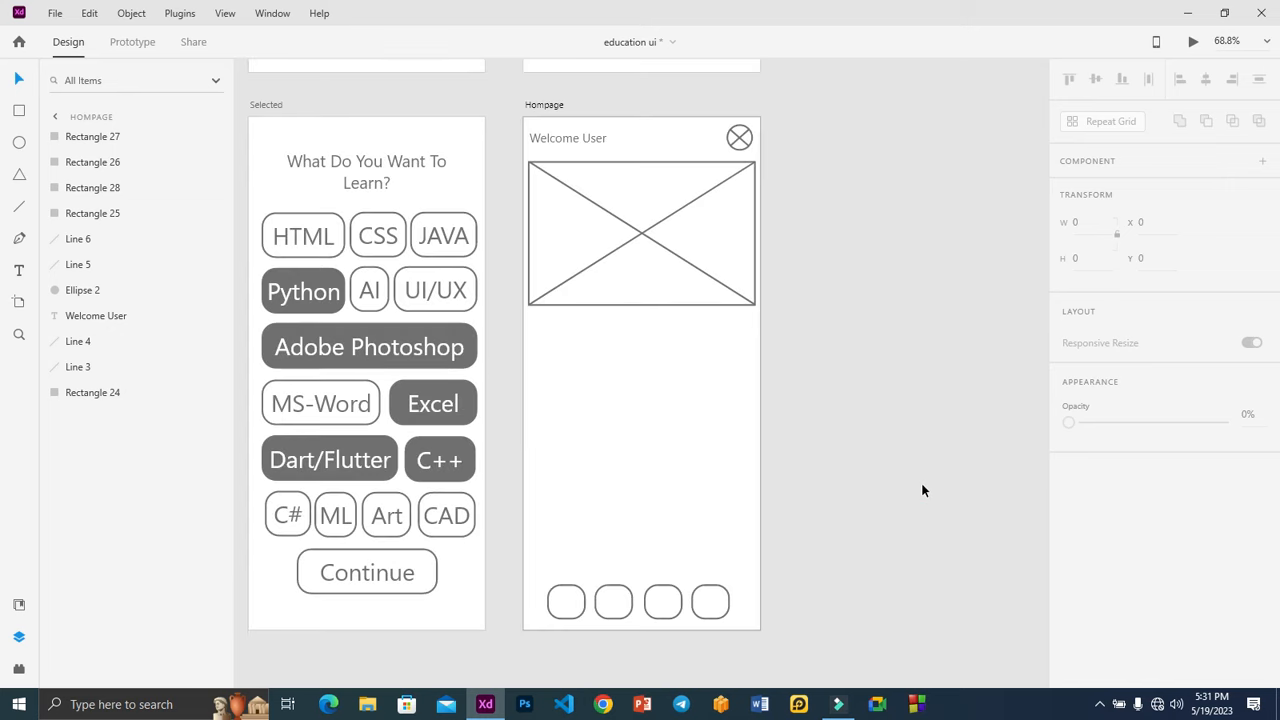
pyautogui.click(590, 304)
pyautogui.click(621, 243)
pyautogui.click(648, 234)
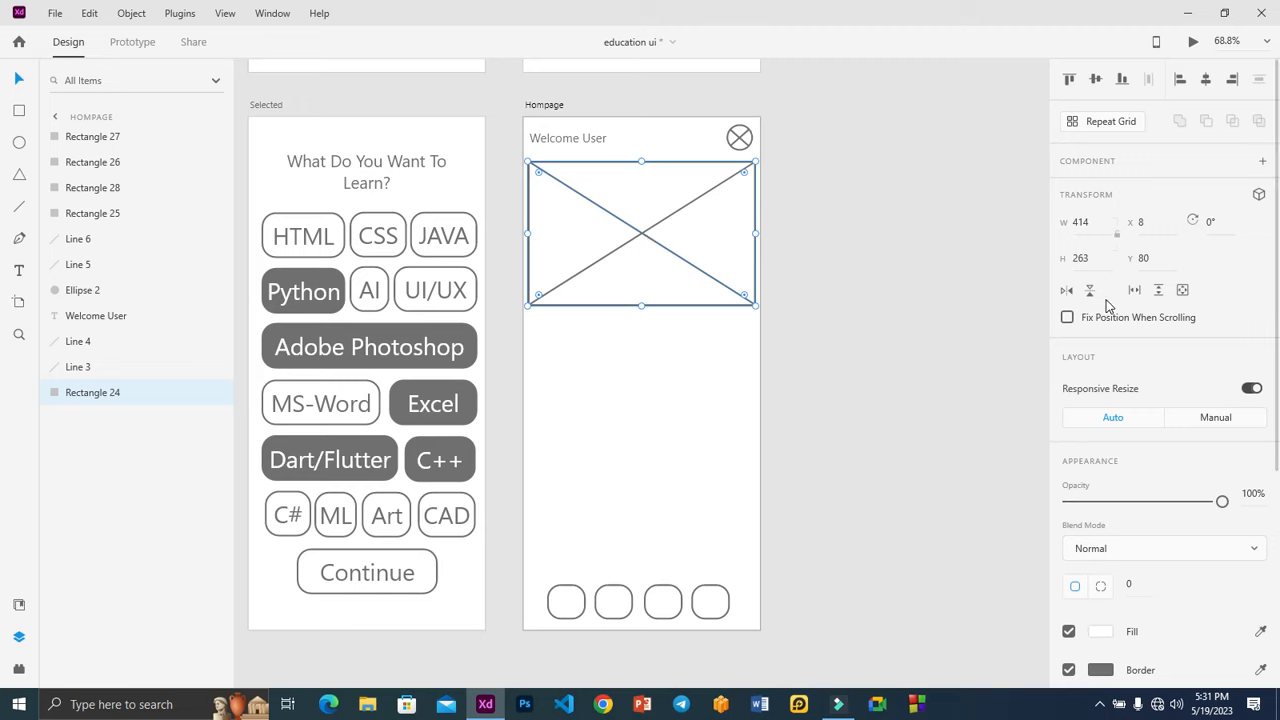
pyautogui.keyDown('shift'); pyautogui.click(619, 247); pyautogui.keyUp('shift')
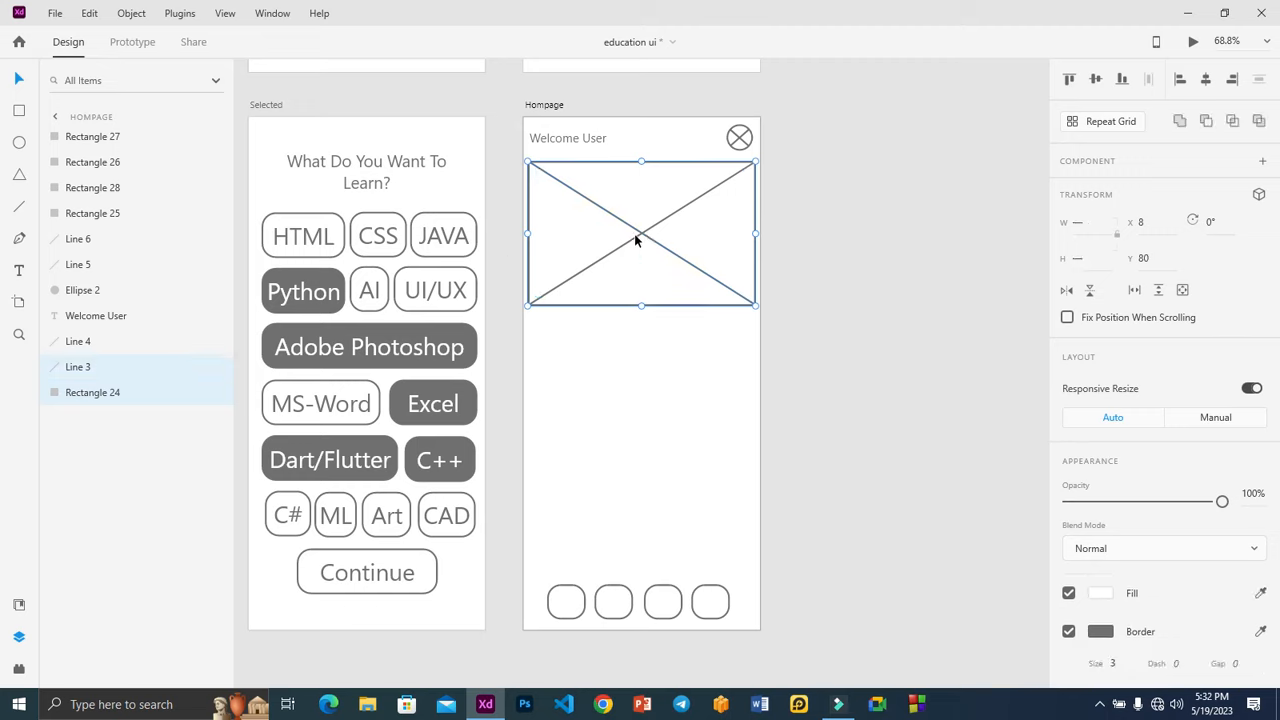
pyautogui.keyDown('shift'); pyautogui.click(642, 235); pyautogui.keyUp('shift')
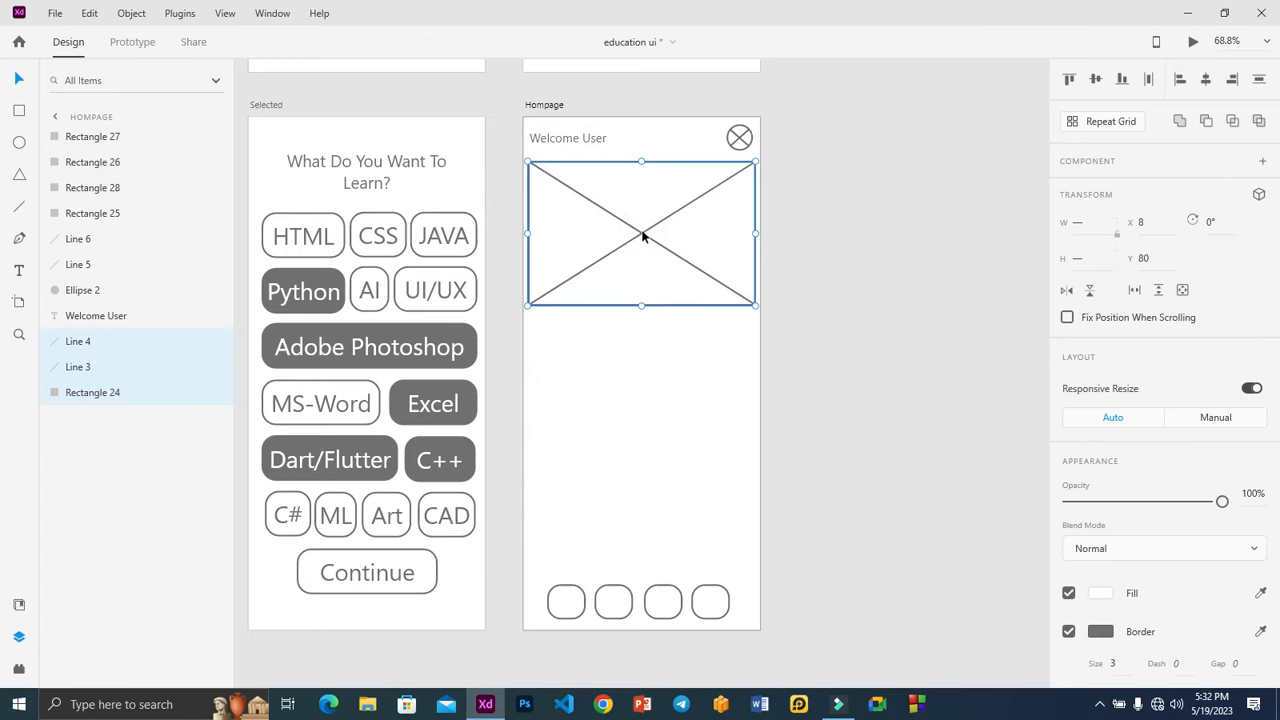
pyautogui.hotkey('ctrl', 'g')
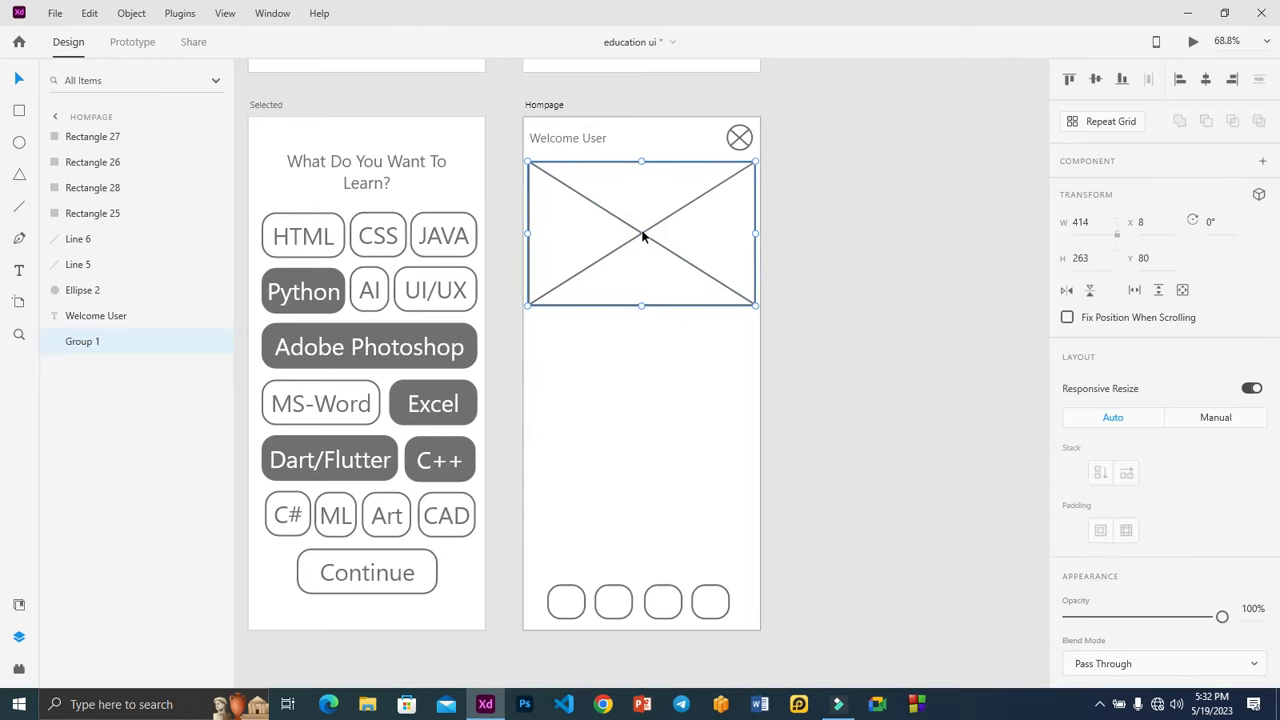
# Duplicate the image placeholder group below the original and resize the copy to about 179 by 187 px at X 8, Y 401
pyautogui.moveTo(639, 229); pyautogui.dragTo(640, 392)
pyautogui.moveTo(756, 466); pyautogui.dragTo(636, 403)
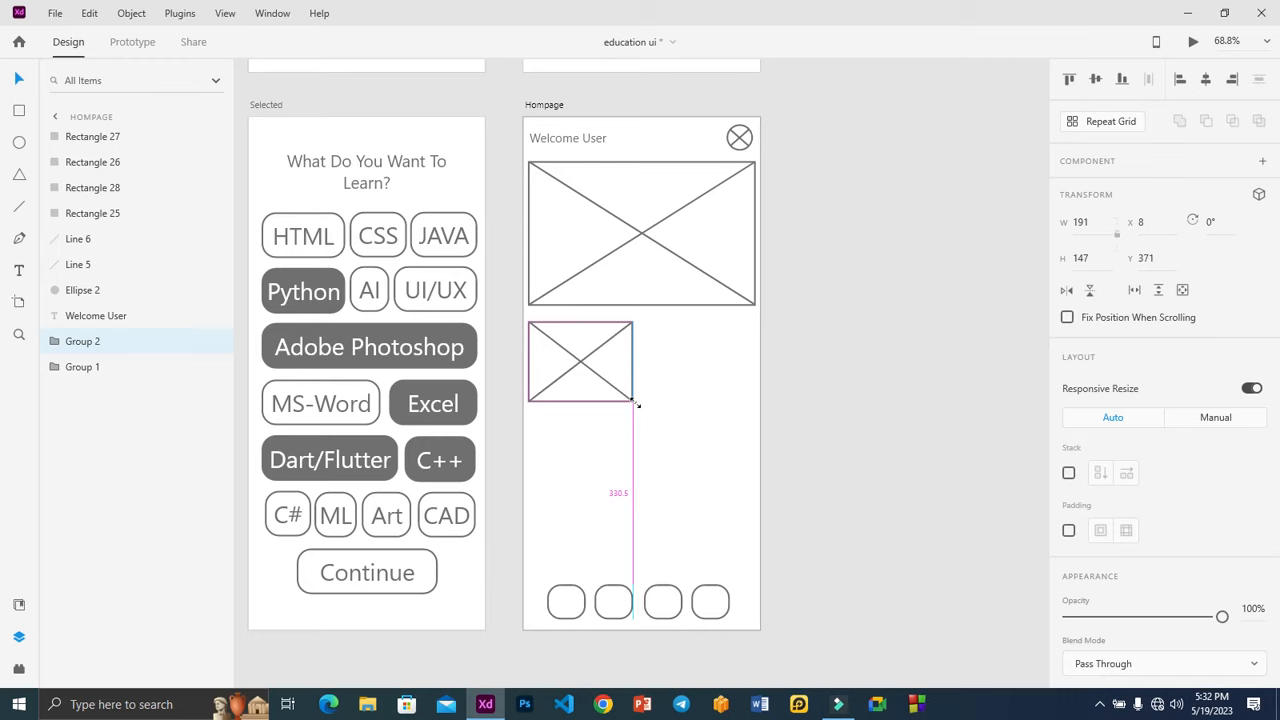
pyautogui.moveTo(636, 403); pyautogui.dragTo(627, 440)
pyautogui.moveTo(576, 321); pyautogui.dragTo(575, 338)
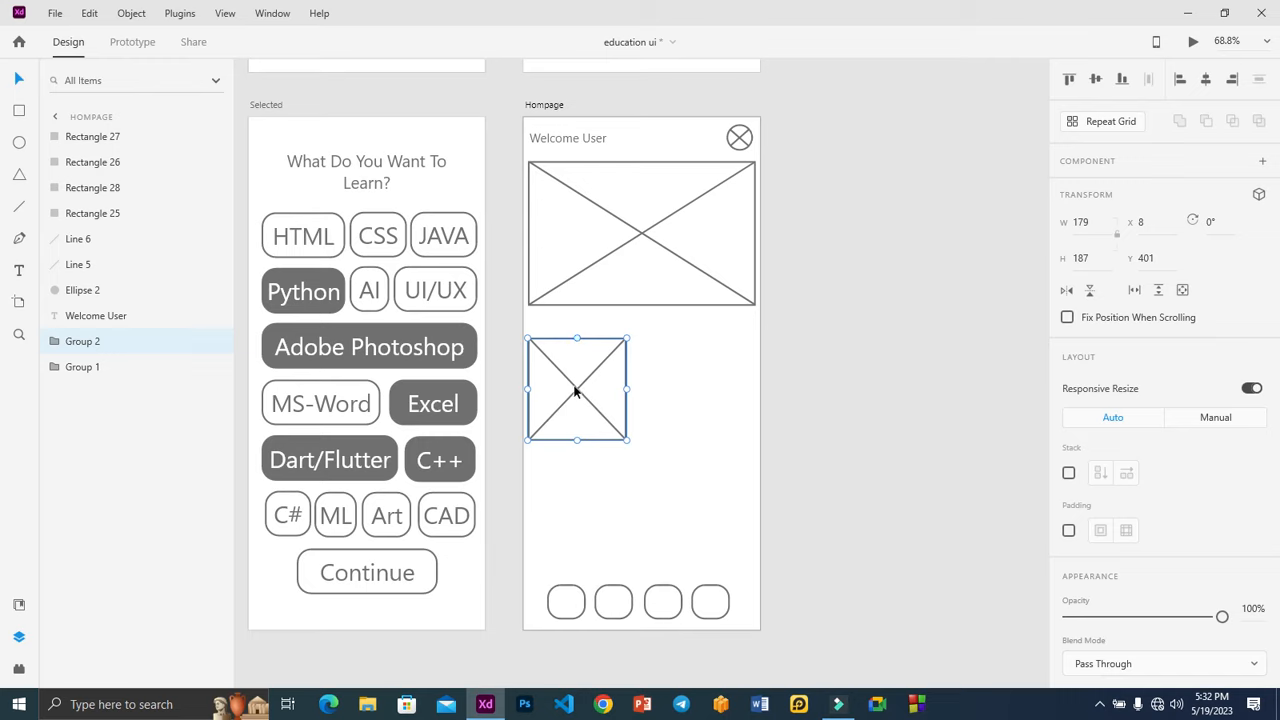
# Duplicate the small image placeholder to its right at about X 238 and align both placeholders on their vertical middles
pyautogui.moveTo(575, 390); pyautogui.dragTo(700, 390)
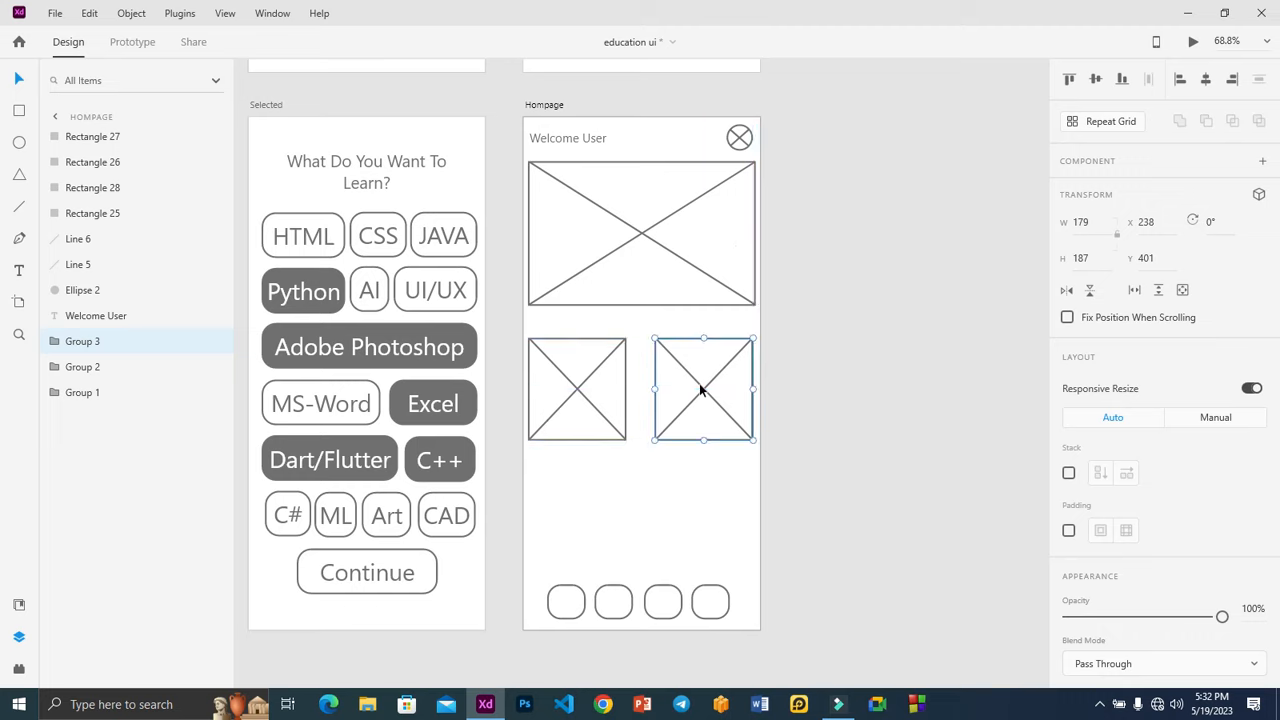
pyautogui.keyDown('shift'); pyautogui.click(543, 354); pyautogui.keyUp('shift')
pyautogui.click(1096, 80)
pyautogui.click(973, 216)
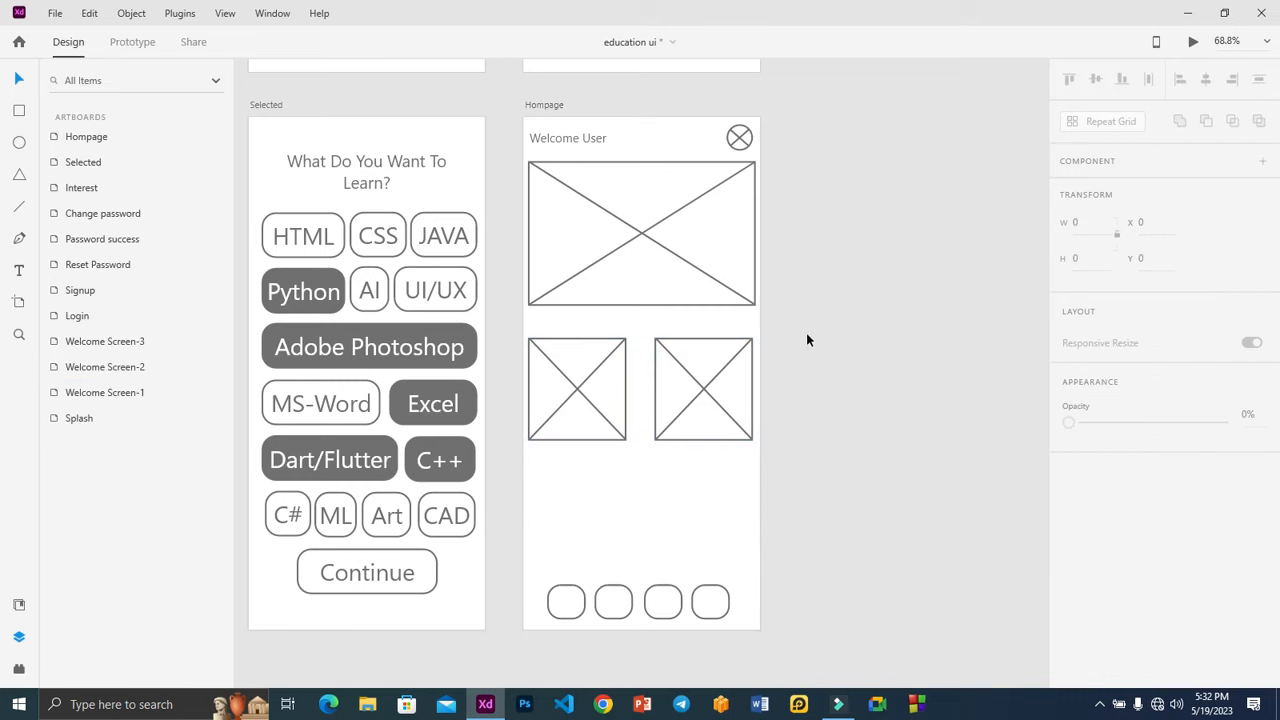
# Copy the "Welcome User" text to just above the first small placeholder and change the copy to "Popular Courses"
pyautogui.click(592, 140)
pyautogui.moveTo(568, 138); pyautogui.dragTo(571, 324)
pyautogui.doubleClick(571, 324)
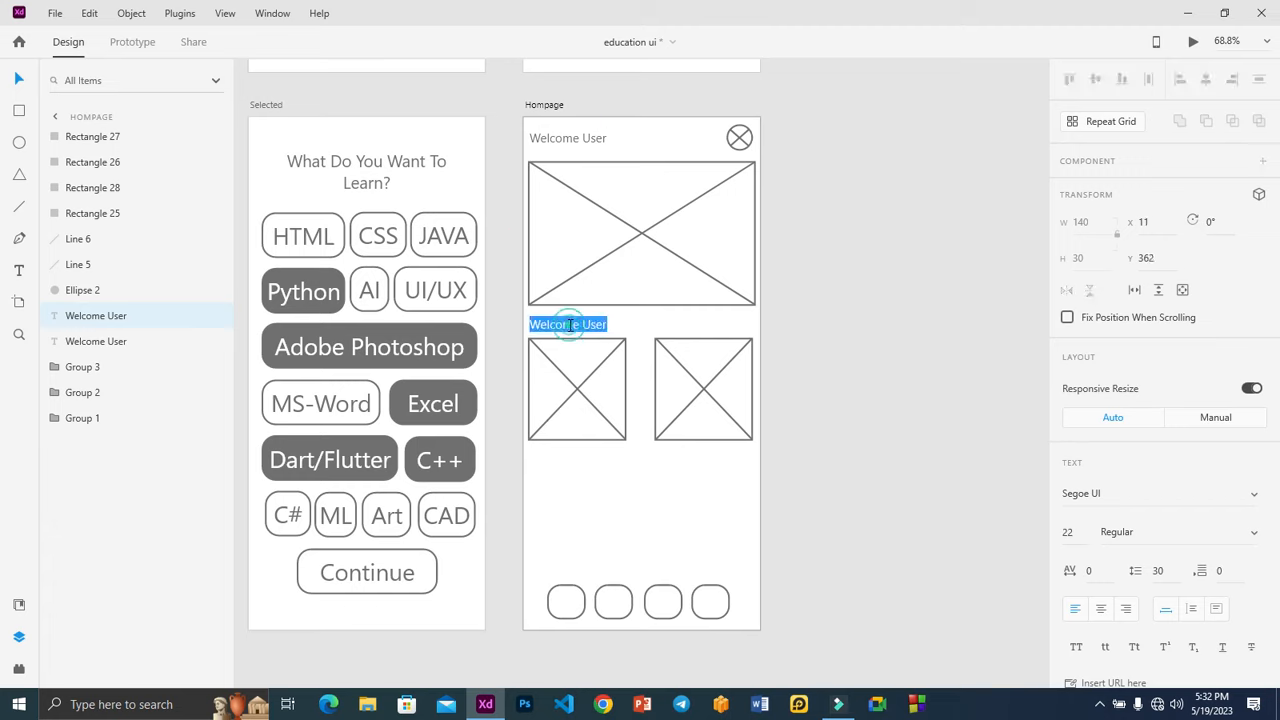
pyautogui.write('Popular Courses')
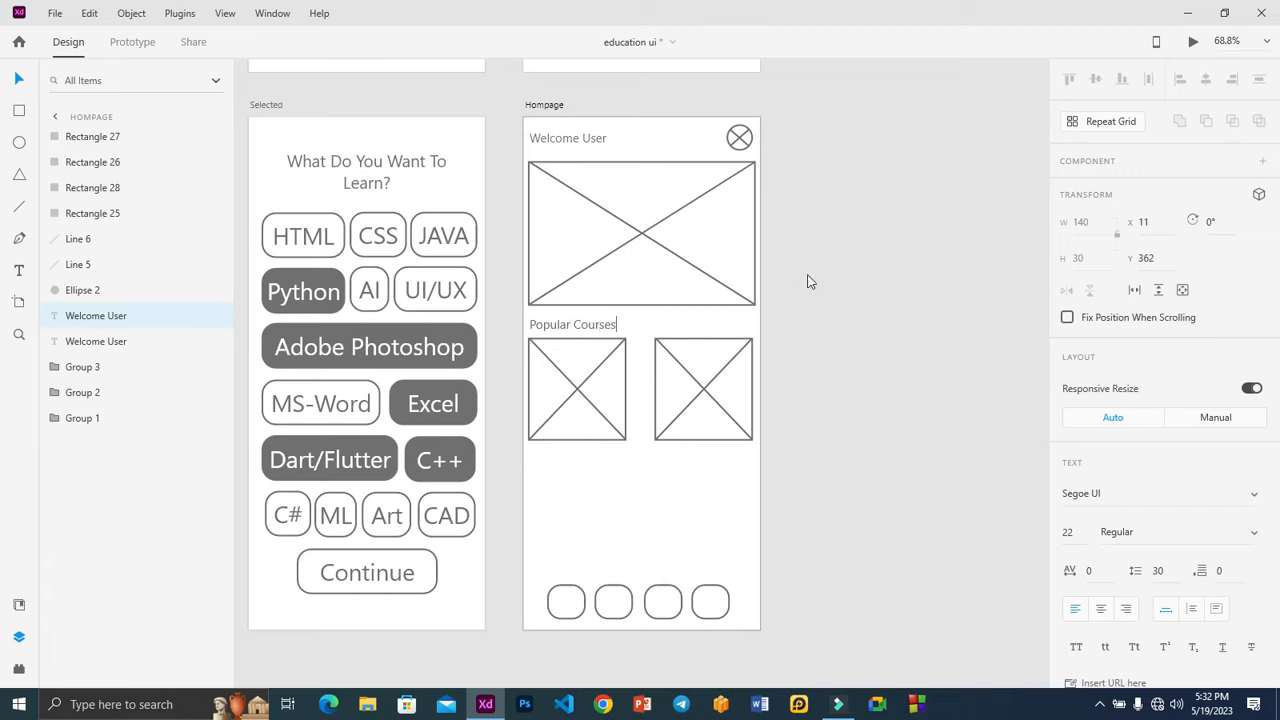
pyautogui.click(807, 278)
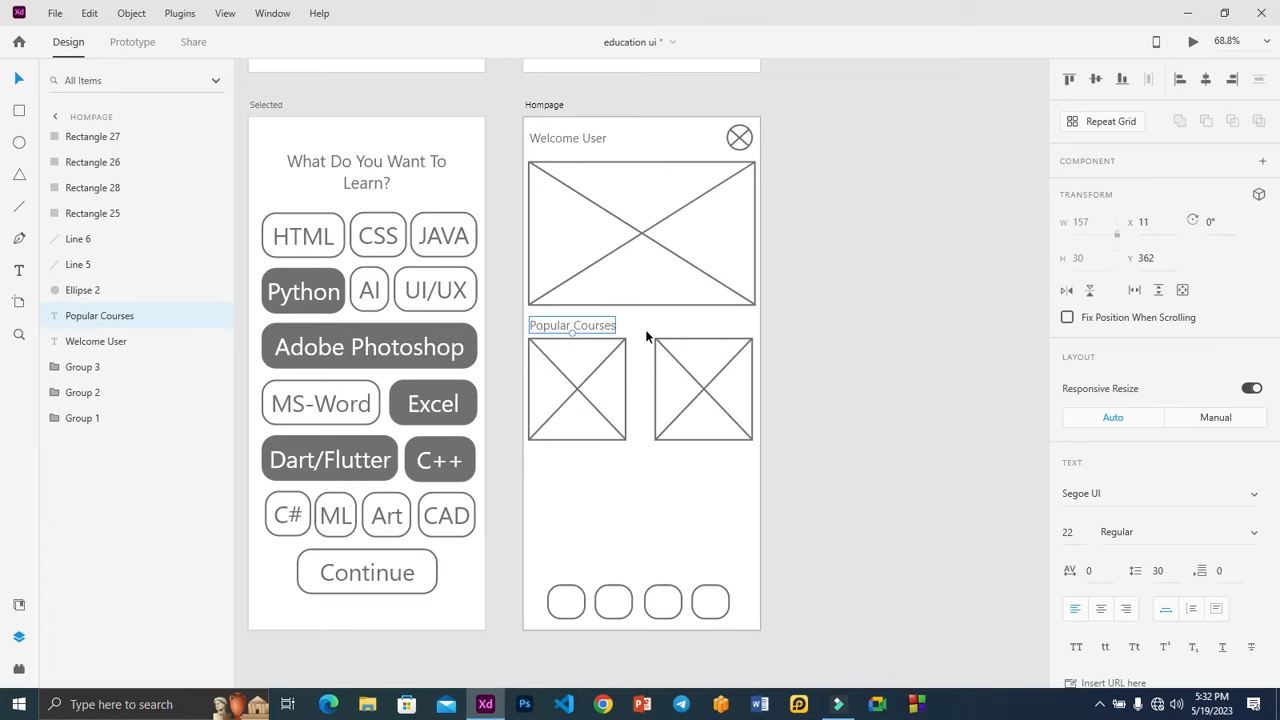
# Extend the "Popular Courses" text with "View More", spaced out to end near the right small placeholder's edge
pyautogui.doubleClick(595, 325)
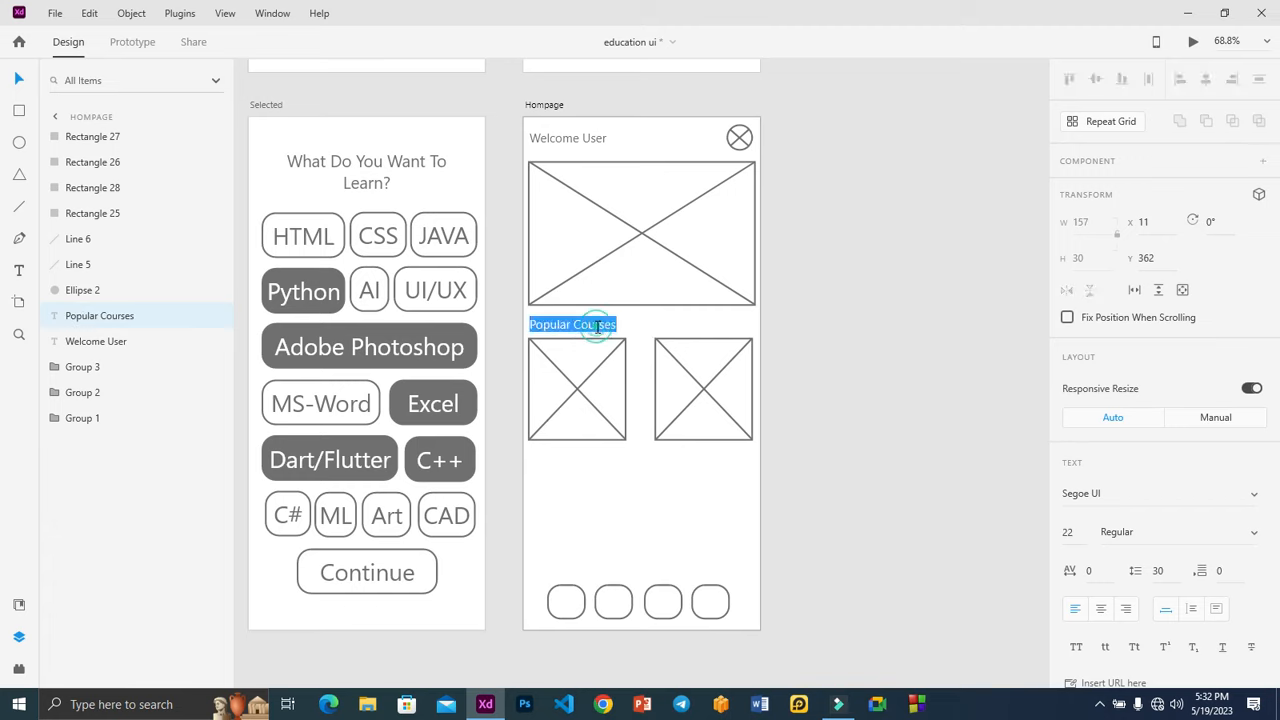
pyautogui.click(617, 324)
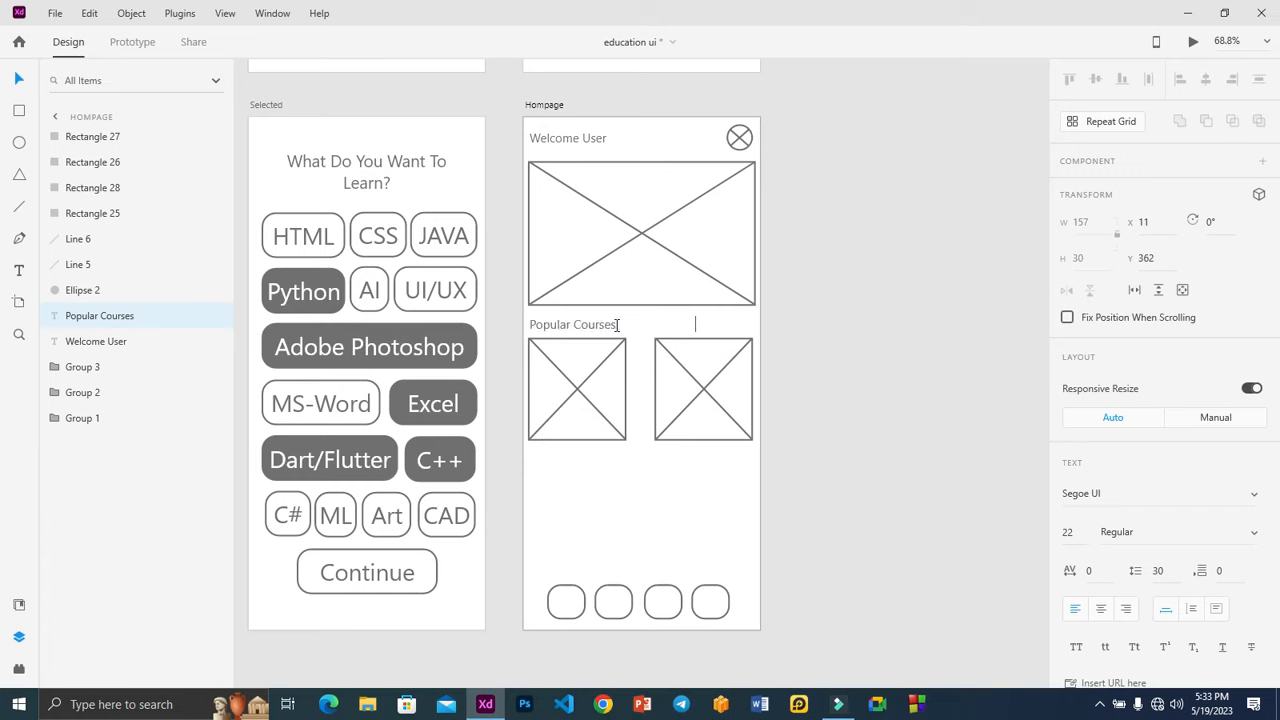
pyautogui.write('ew More')
pyautogui.click(705, 324)
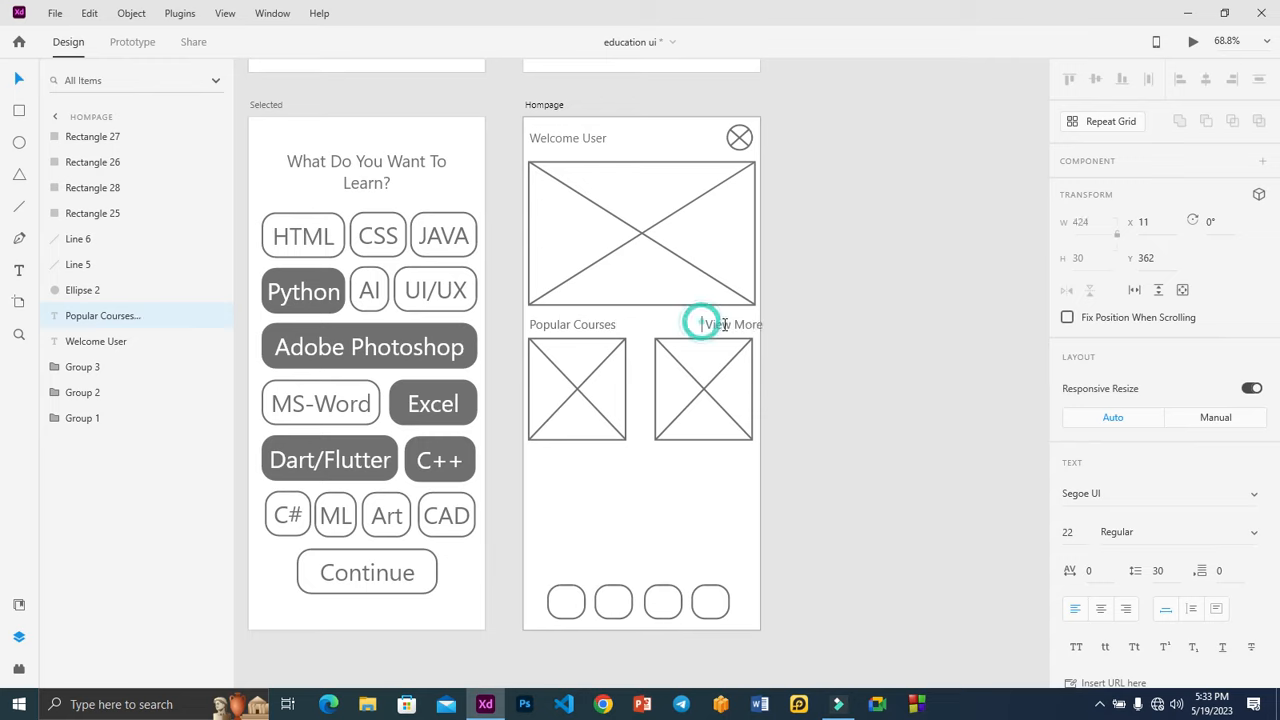
pyautogui.press('BackSpace')
pyautogui.press('BackSpace')
pyautogui.press('BackSpace')
pyautogui.press('BackSpace')
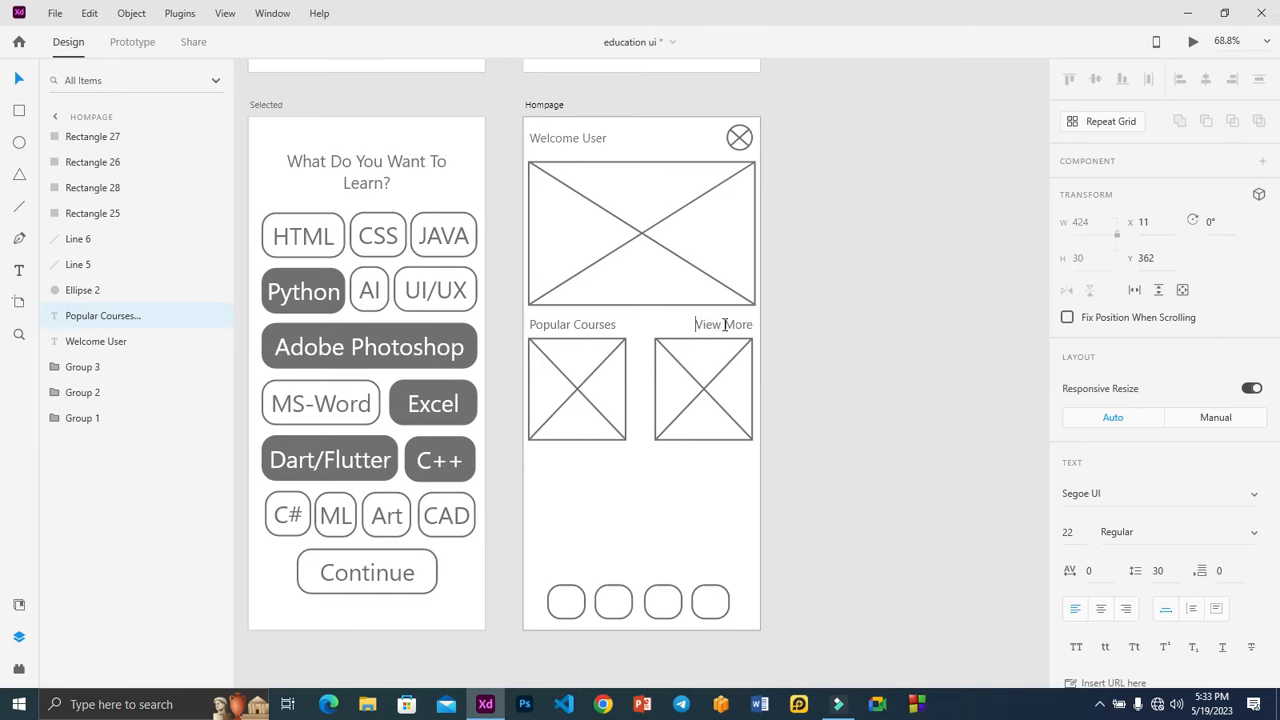
pyautogui.click(837, 266)
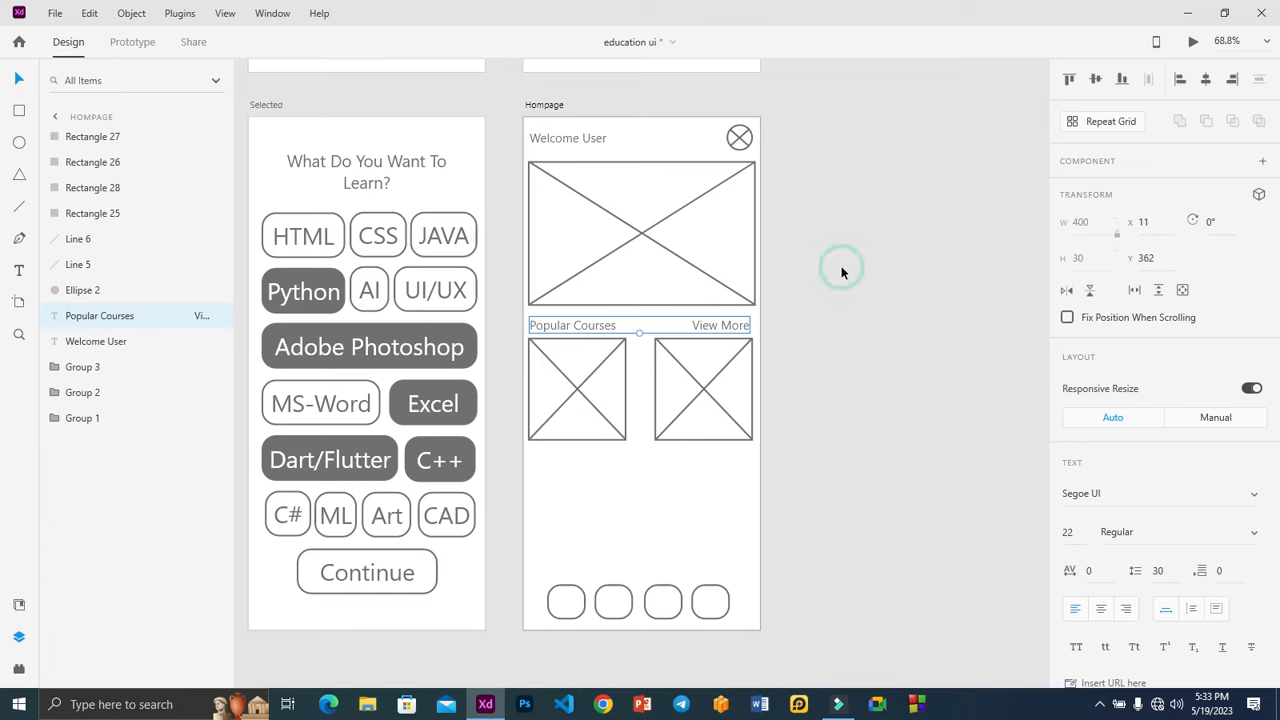
# Remove "View More" from the "Popular Courses" text
pyautogui.doubleClick(700, 325)
pyautogui.click(683, 323)
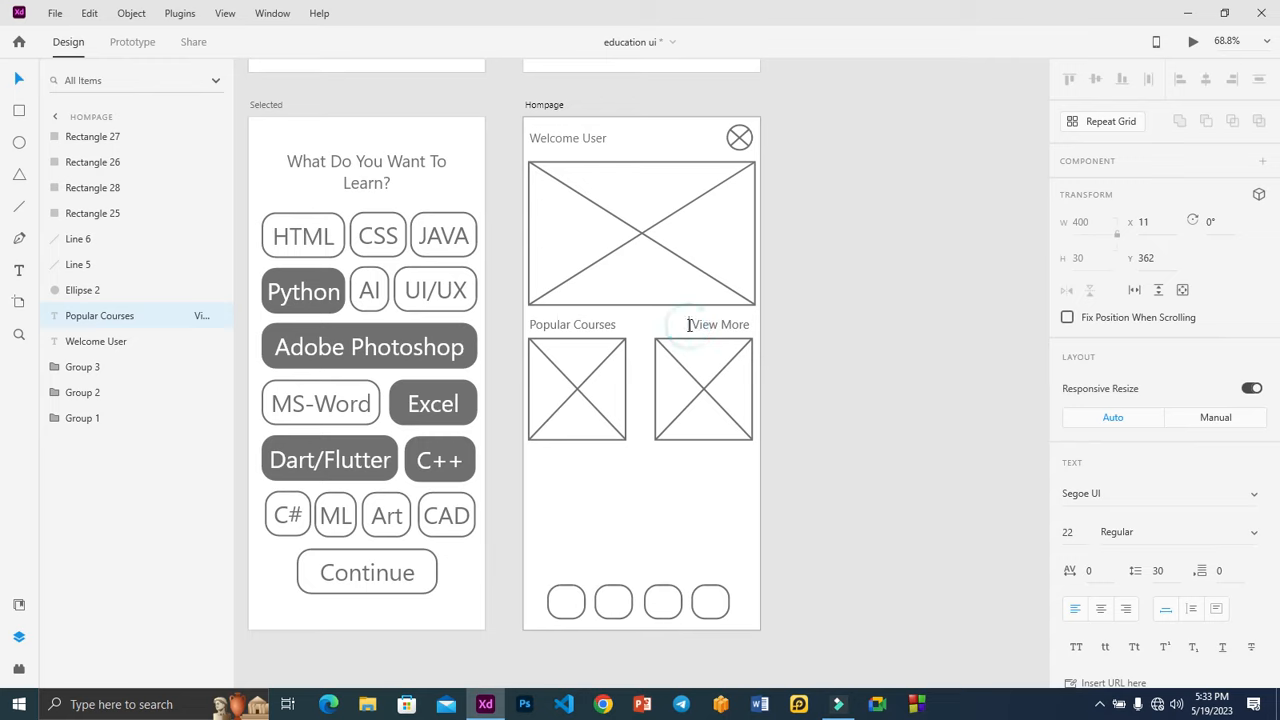
pyautogui.moveTo(786, 323); pyautogui.dragTo(788, 326)
pyautogui.press('BackSpace')
pyautogui.click(815, 320)
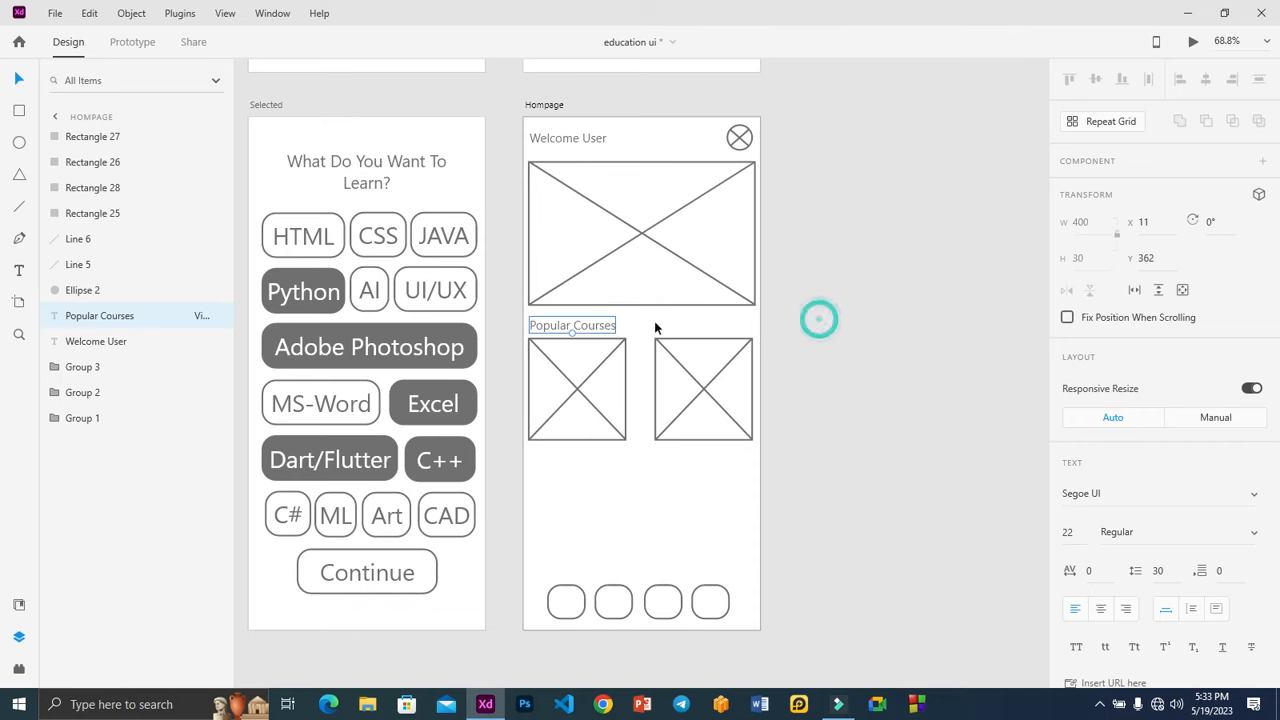
# Copy the "Popular Courses" text to above the right placeholder, change the copy to "View More" and shift it toward the placeholder's right edge
pyautogui.moveTo(591, 332); pyautogui.dragTo(727, 325)
pyautogui.doubleClick(727, 325)
pyautogui.hotkey('ctrl', 'a')
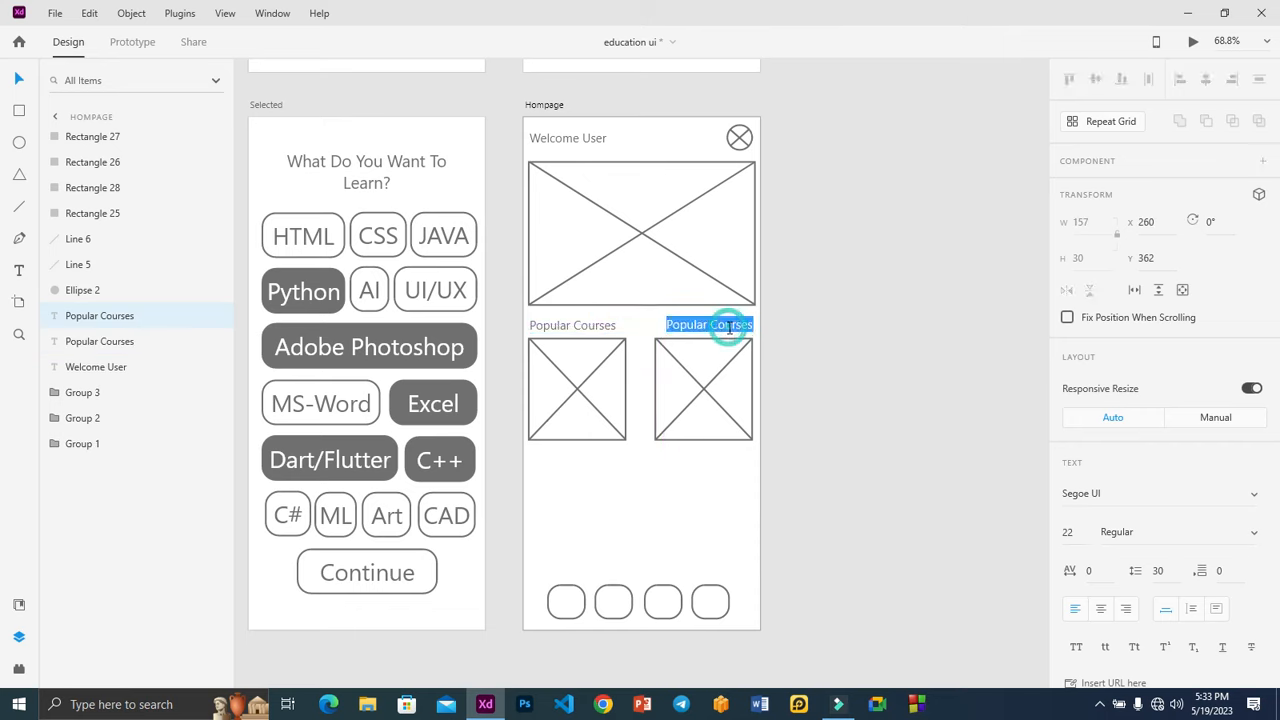
pyautogui.write('Vi')
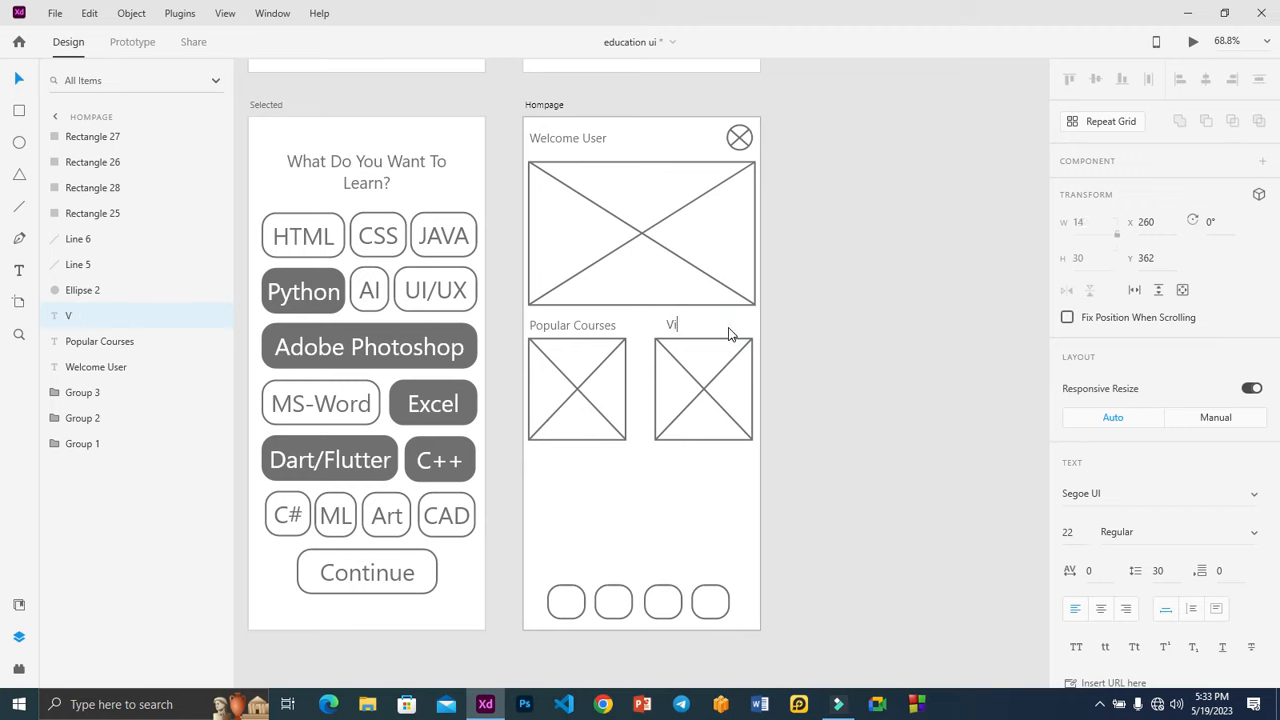
pyautogui.write('ew More')
pyautogui.press('Escape')
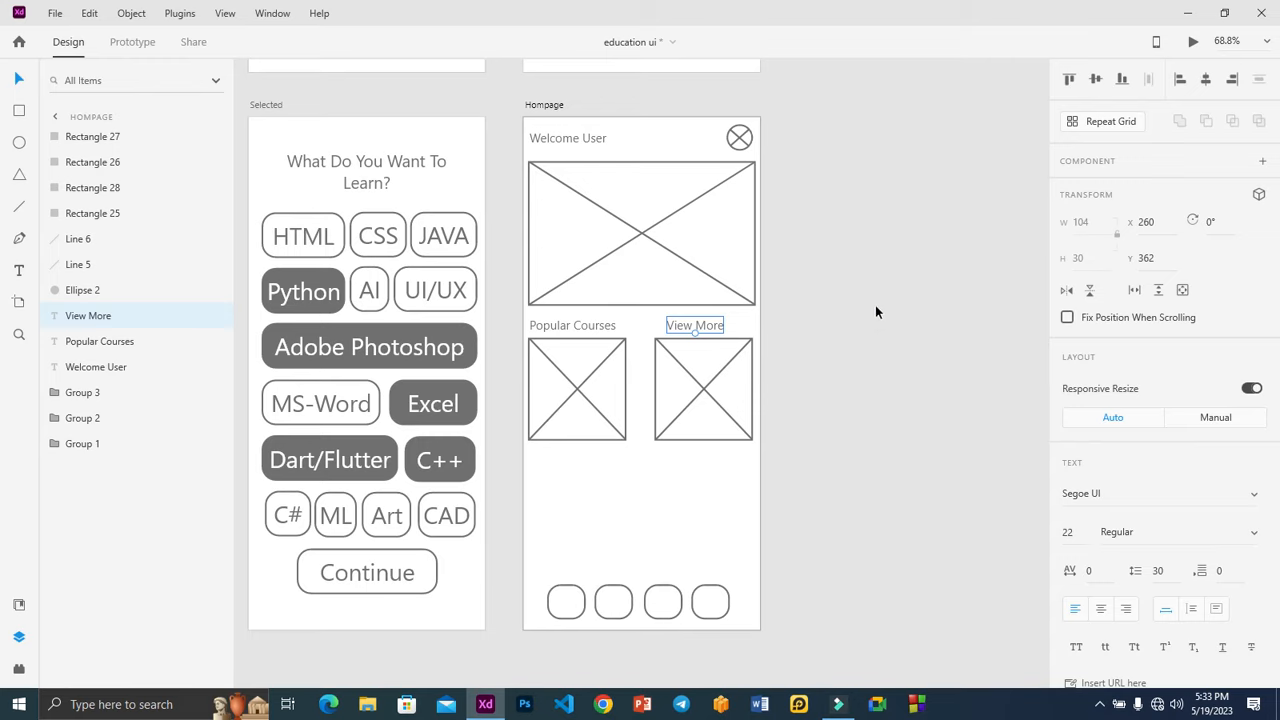
pyautogui.moveTo(706, 330); pyautogui.dragTo(731, 330)
pyautogui.click(853, 294)
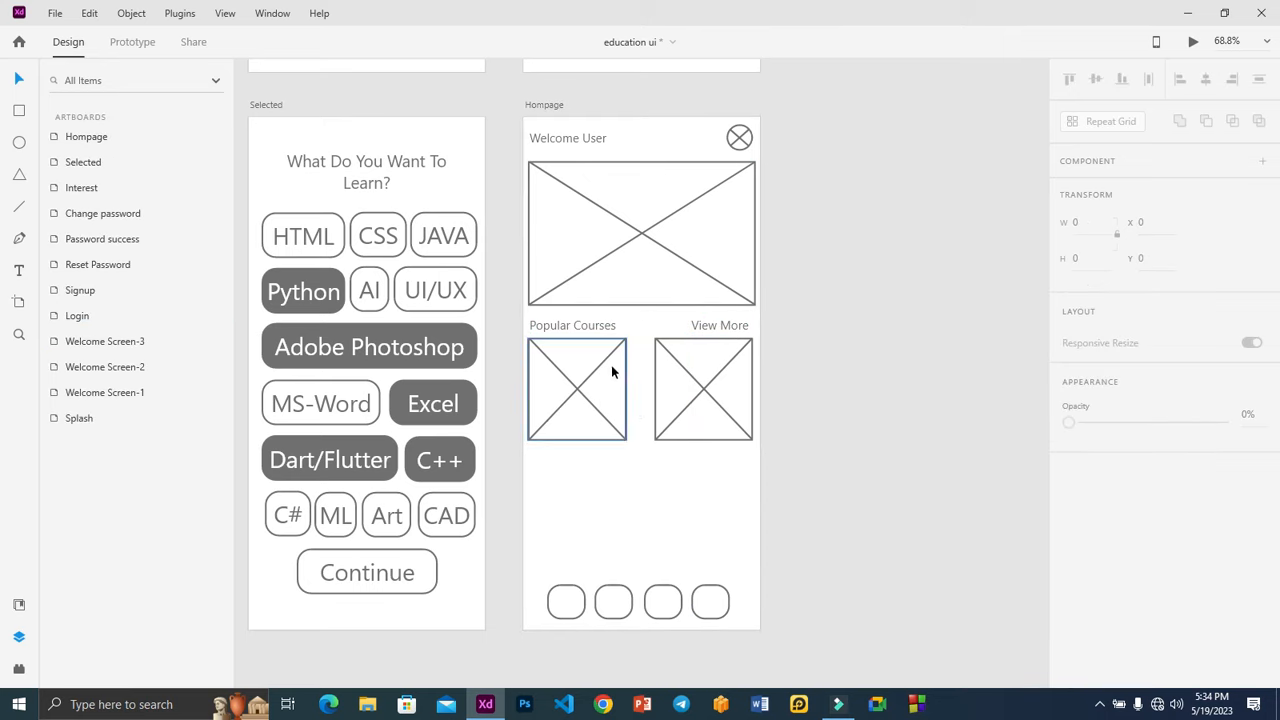
# Duplicate the left course placeholder below itself, shrink the copy to about 121 by 118 and repeat it into a row of three
pyautogui.click(585, 387)
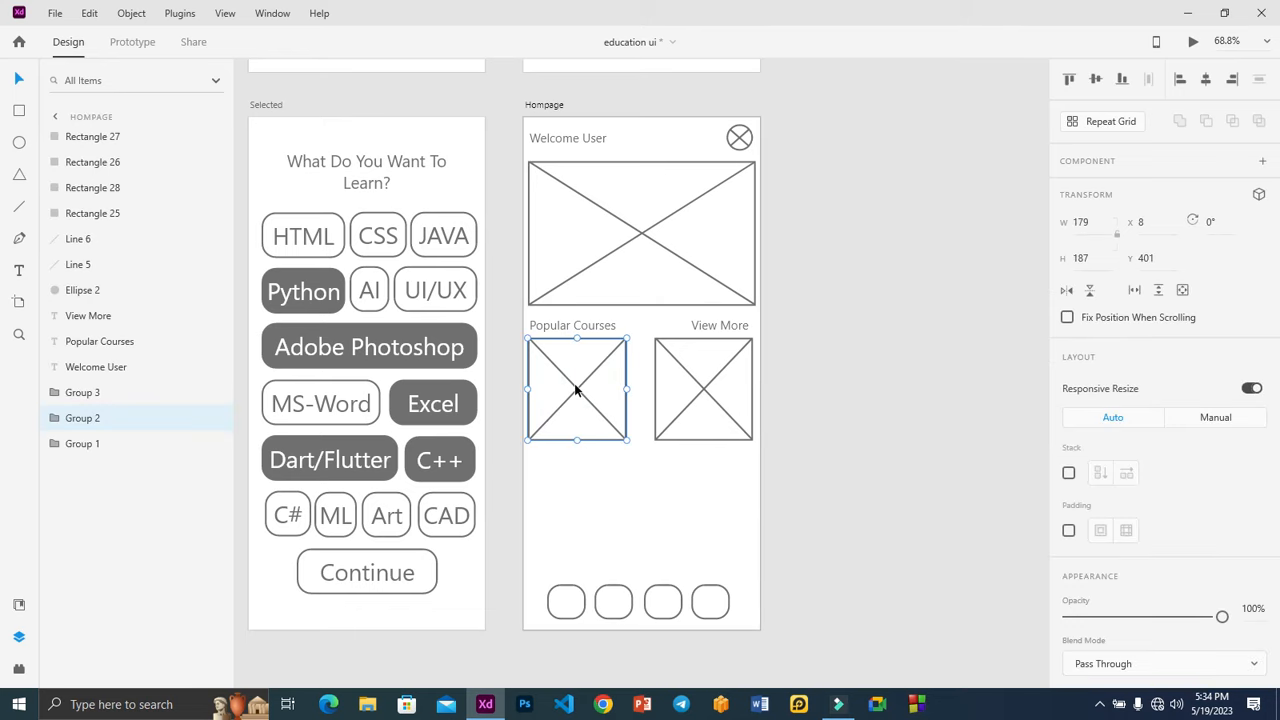
pyautogui.moveTo(576, 390); pyautogui.dragTo(576, 503)
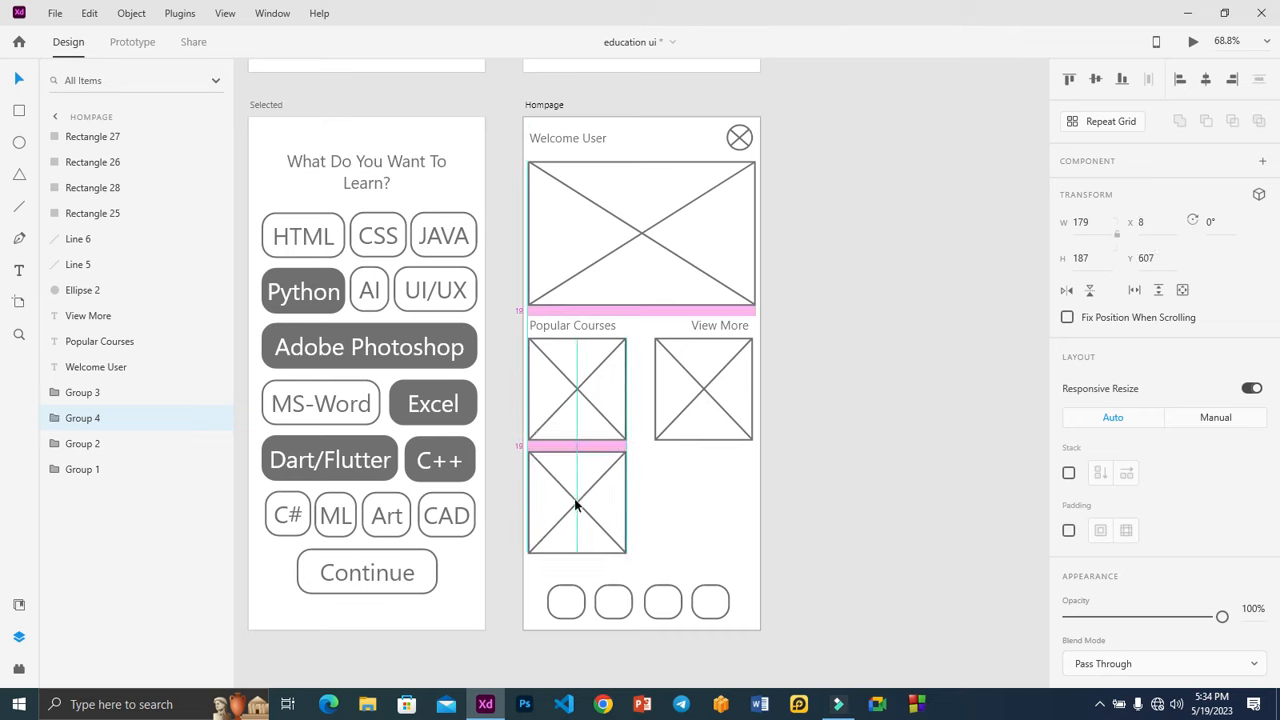
pyautogui.moveTo(576, 506); pyautogui.dragTo(576, 506)
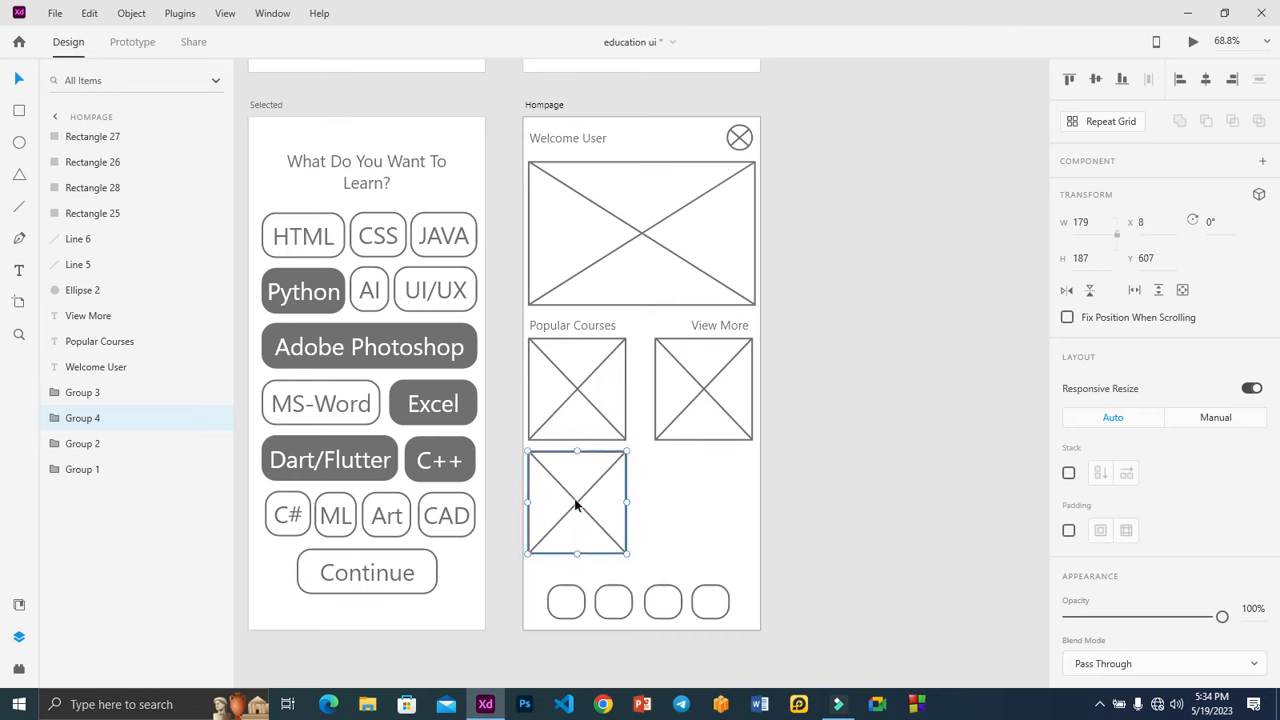
pyautogui.moveTo(627, 553); pyautogui.dragTo(705, 496)
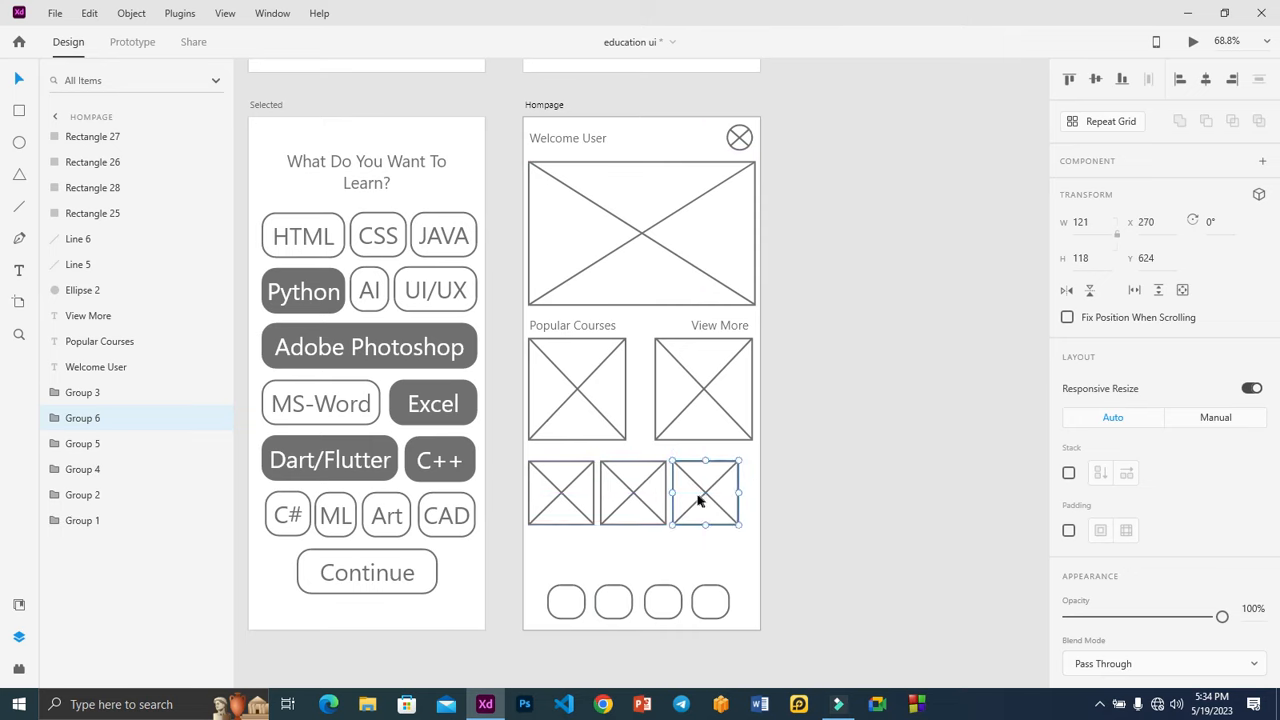
# Widen the spacing of the three small placeholders so their row ends at the right course placeholder's right edge
pyautogui.keyDown('shift'); pyautogui.click(632, 496); pyautogui.keyUp('shift')
pyautogui.keyDown('shift'); pyautogui.click(560, 494); pyautogui.keyUp('shift')
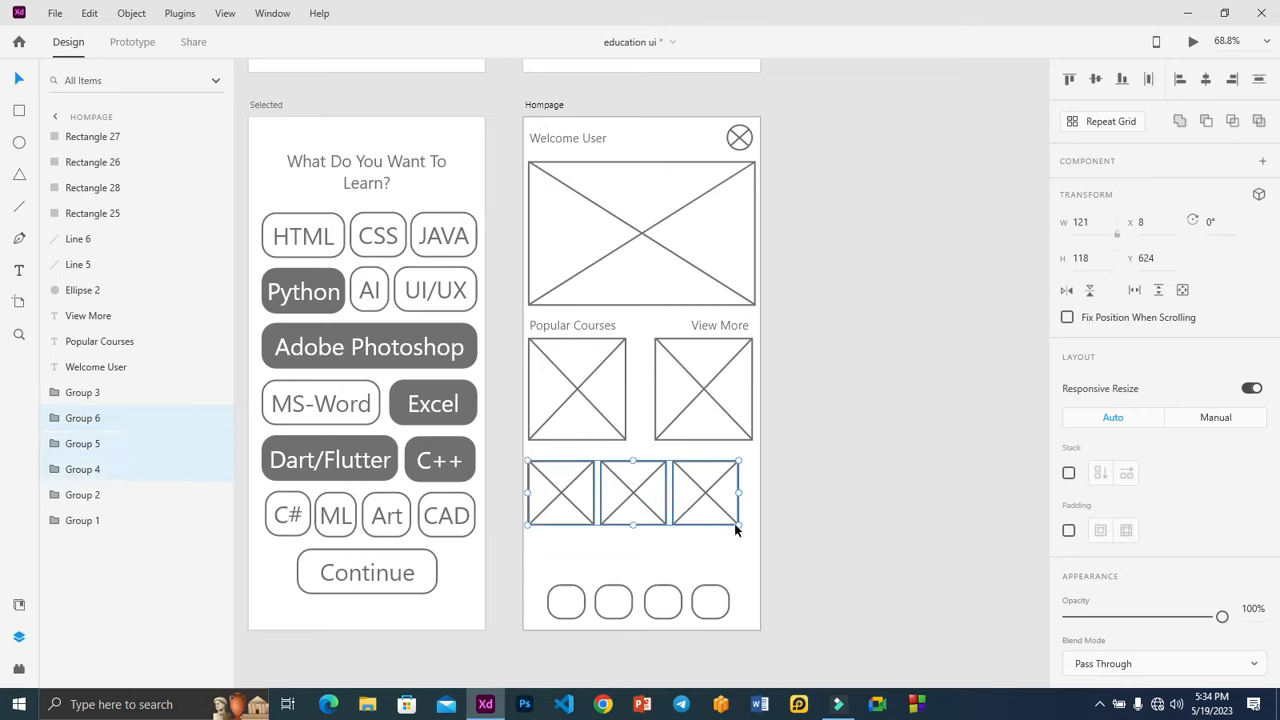
pyautogui.moveTo(737, 522); pyautogui.dragTo(752, 528)
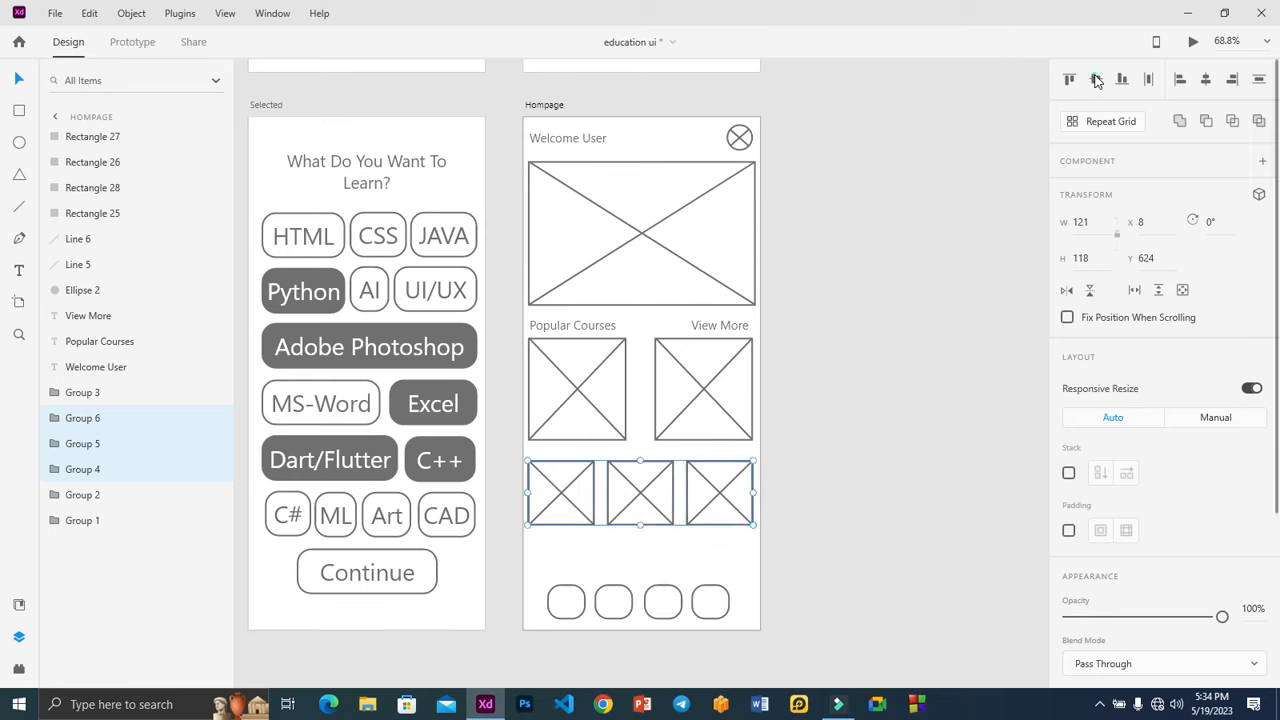
pyautogui.click(875, 264)
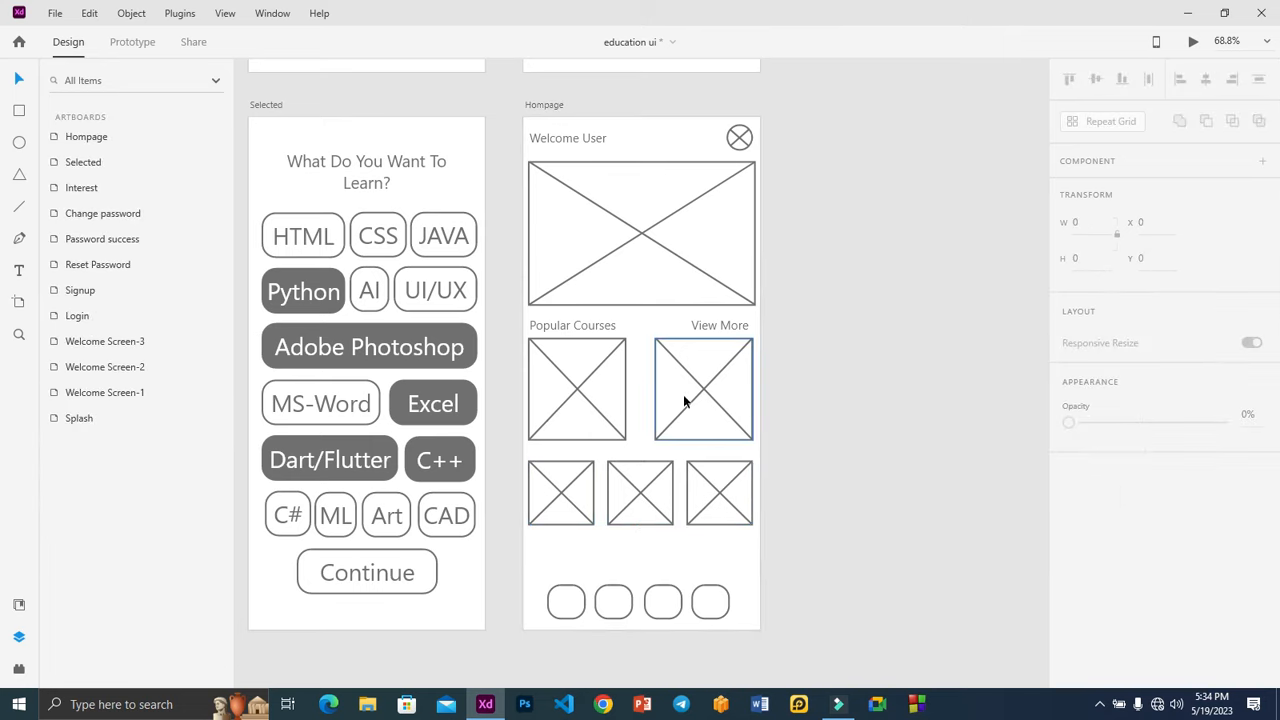
# Duplicate the row of three small placeholders directly below itself at about X 11, Y 751
pyautogui.moveTo(787, 537); pyautogui.dragTo(511, 464)
pyautogui.moveTo(638, 495); pyautogui.dragTo(637, 558)
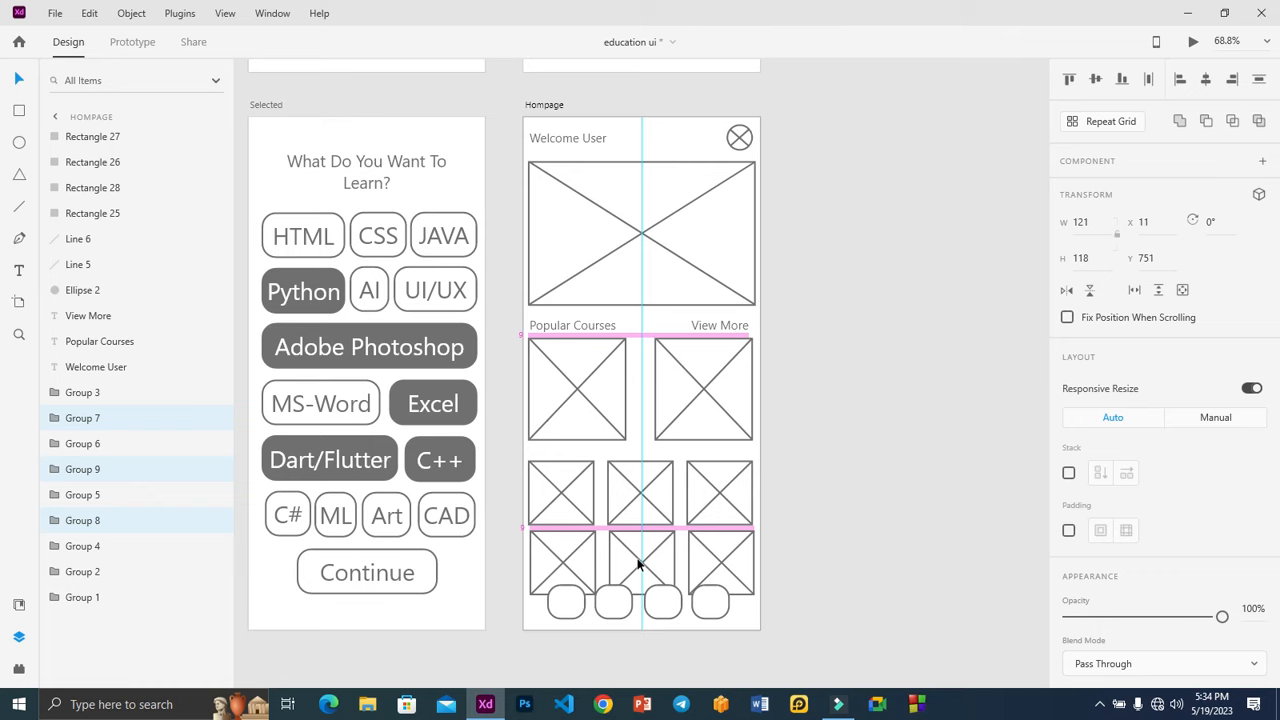
pyautogui.moveTo(638, 566); pyautogui.dragTo(638, 566)
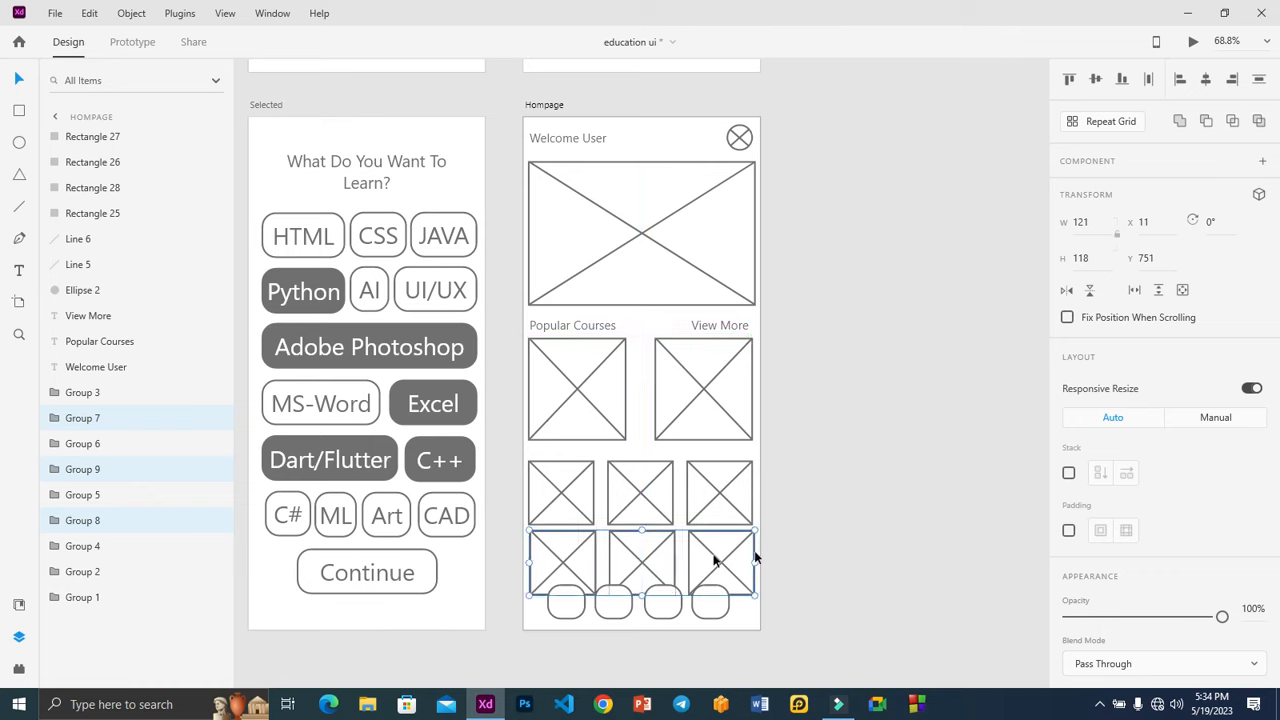
# Move both rows of small placeholders up until the upper row sits at Y 599, just under the course placeholders
pyautogui.moveTo(818, 577); pyautogui.dragTo(509, 469)
pyautogui.press('Up')
pyautogui.press('Up')
pyautogui.press('Up')
pyautogui.press('Up')
pyautogui.press('Up')
pyautogui.press('Up')
pyautogui.press('Up')
pyautogui.press('Up')
pyautogui.press('Up')
pyautogui.press('Up')
pyautogui.press('Up')
pyautogui.press('Up')
pyautogui.press('Up')
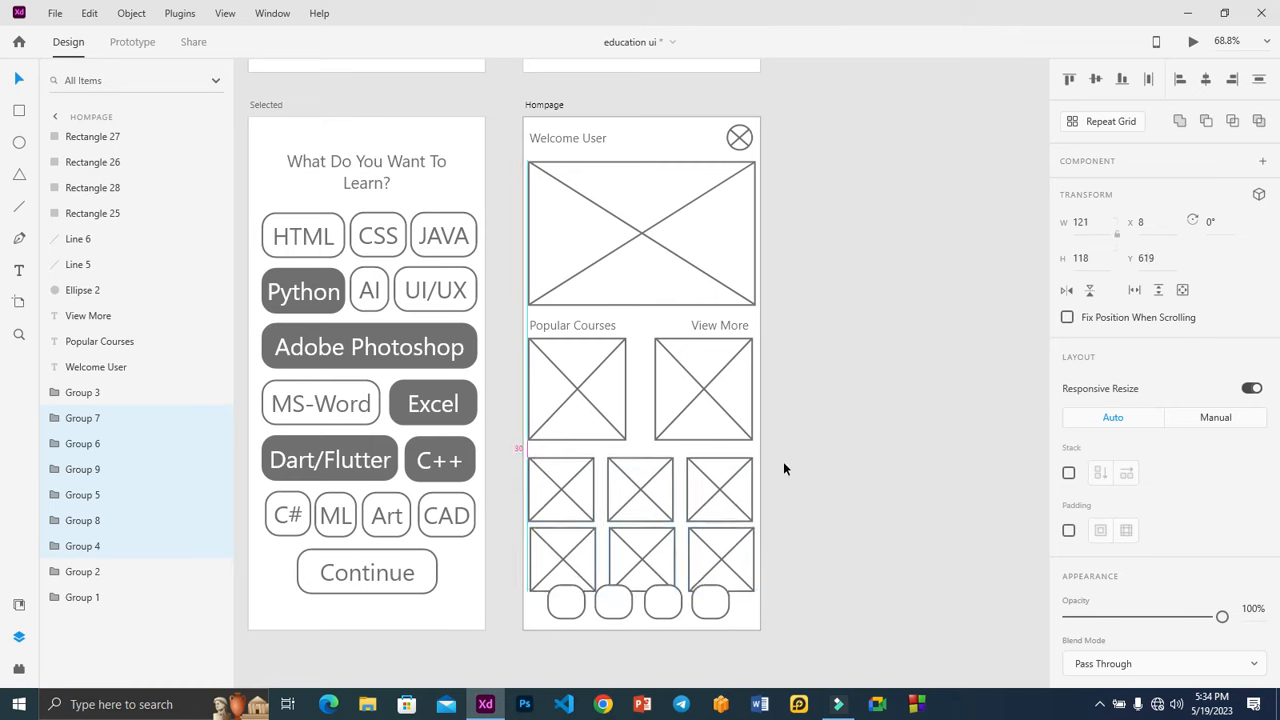
pyautogui.press('Up')
pyautogui.press('Up')
pyautogui.press('Up')
pyautogui.press('Up')
pyautogui.press('Up')
pyautogui.press('Up')
pyautogui.press('Up')
pyautogui.press('Up')
pyautogui.press('Up')
pyautogui.press('Up')
pyautogui.press('Up')
pyautogui.press('Up')
pyautogui.press('Up')
pyautogui.press('Up')
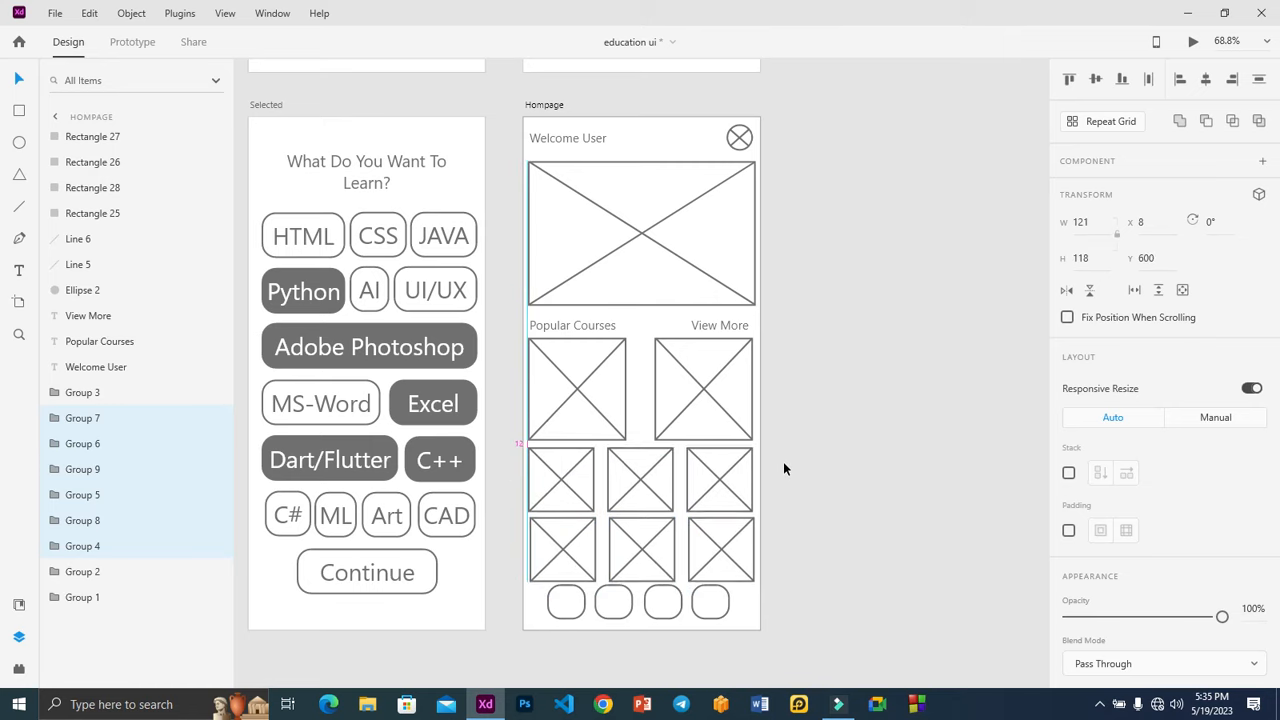
pyautogui.press('Up')
pyautogui.press('Up')
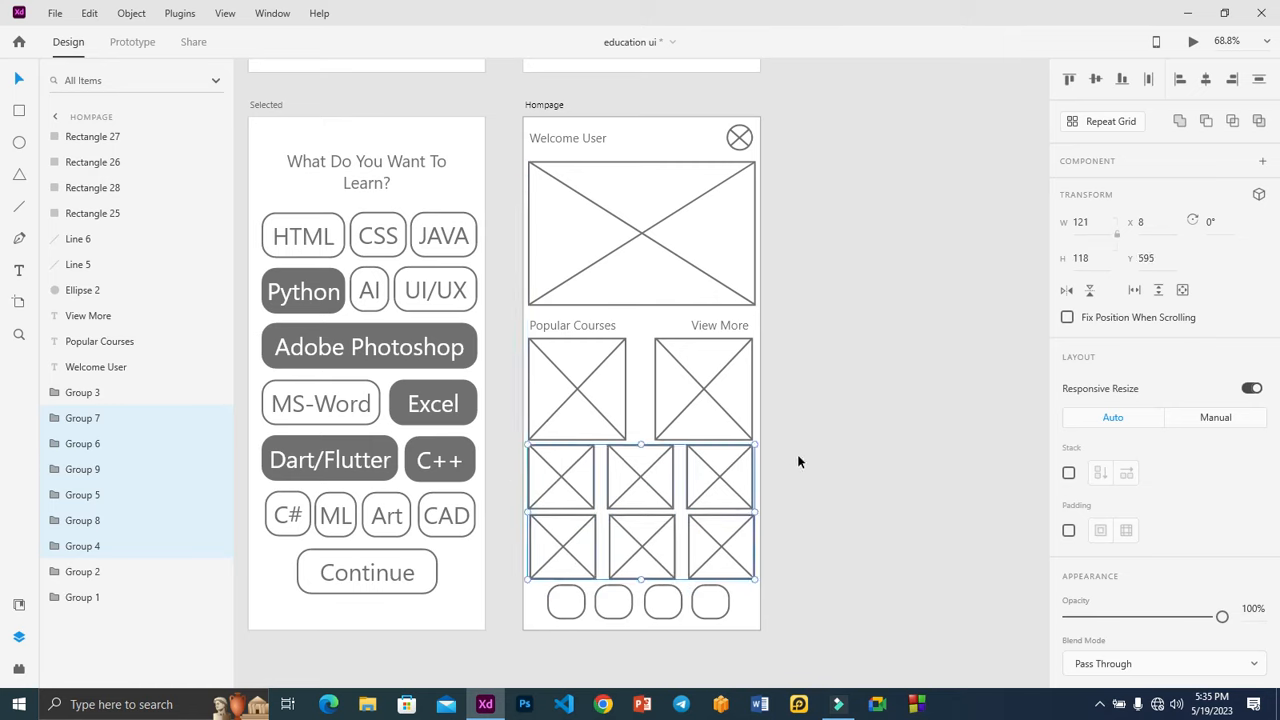
pyautogui.press('Down')
pyautogui.press('Down')
pyautogui.press('Down')
pyautogui.press('Down')
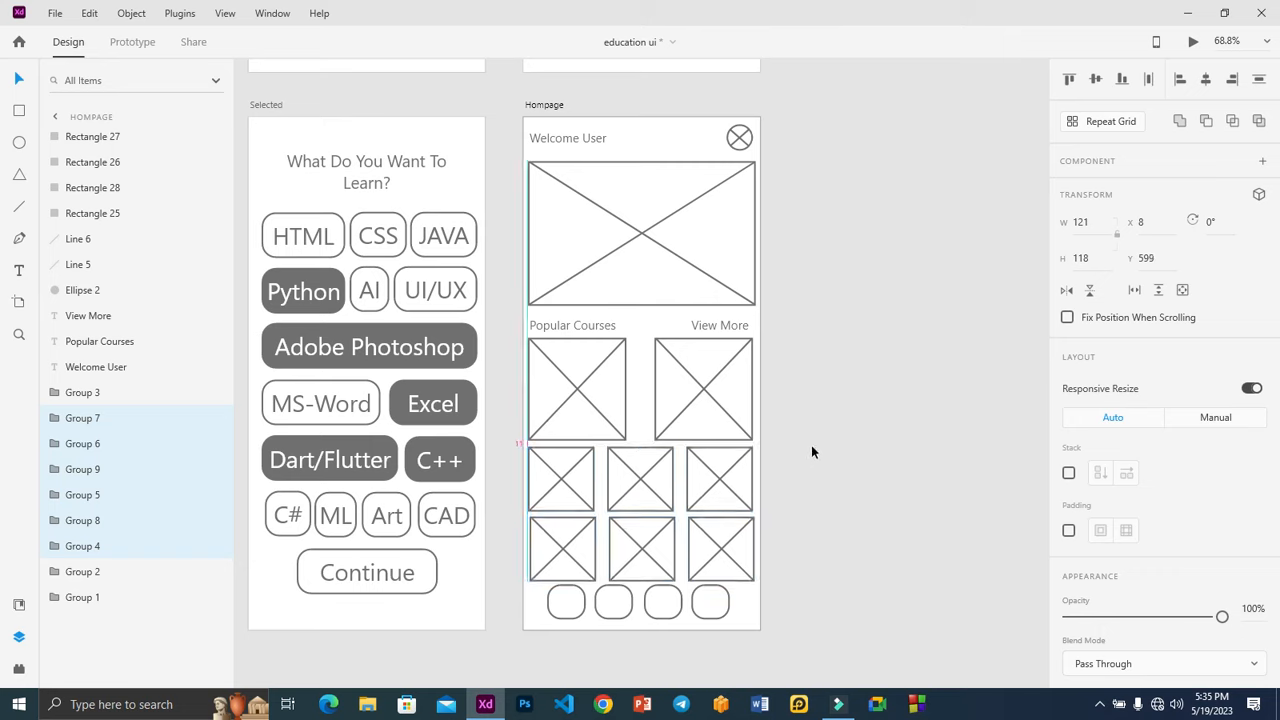
# Move the four rounded bottom navigation boxes down to Y 862
pyautogui.click(811, 449)
pyautogui.moveTo(810, 634); pyautogui.dragTo(494, 582)
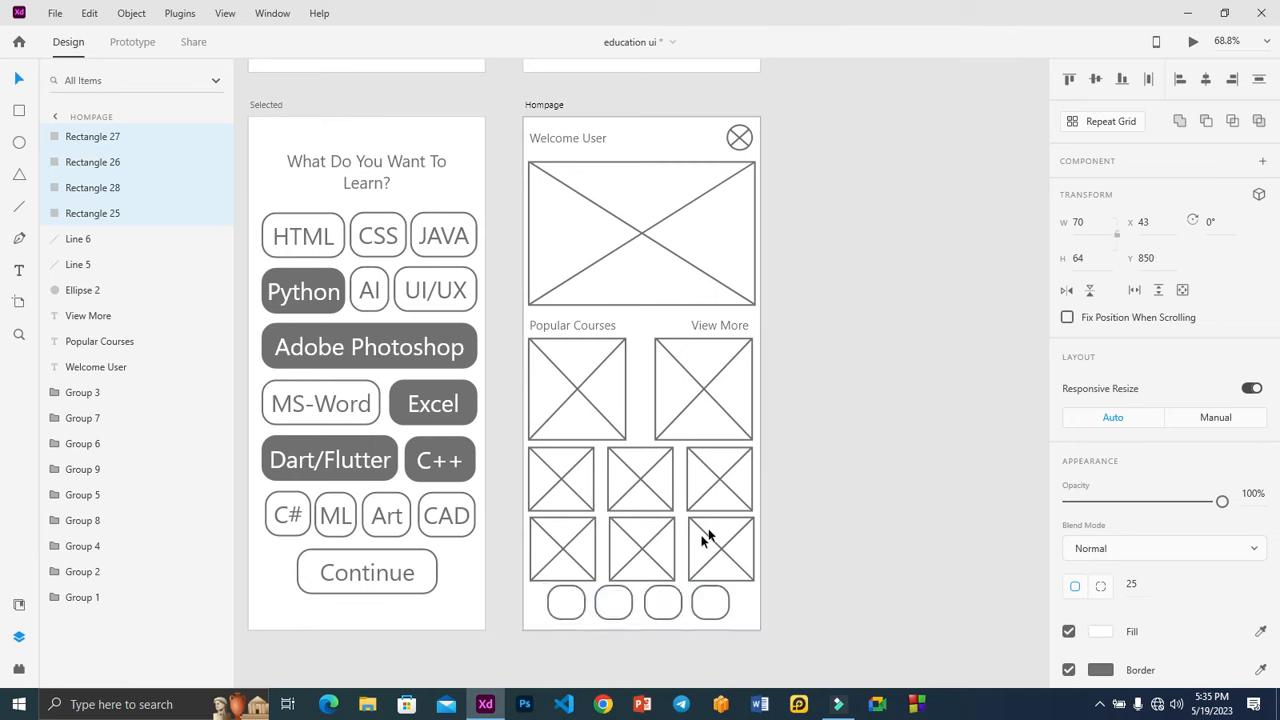
pyautogui.press('Down')
pyautogui.press('Down')
pyautogui.press('Down')
pyautogui.press('Down')
pyautogui.press('Down')
pyautogui.press('Down')
pyautogui.press('Down')
pyautogui.press('Down')
pyautogui.press('Down')
pyautogui.press('Down')
pyautogui.press('Down')
pyautogui.click(835, 451)
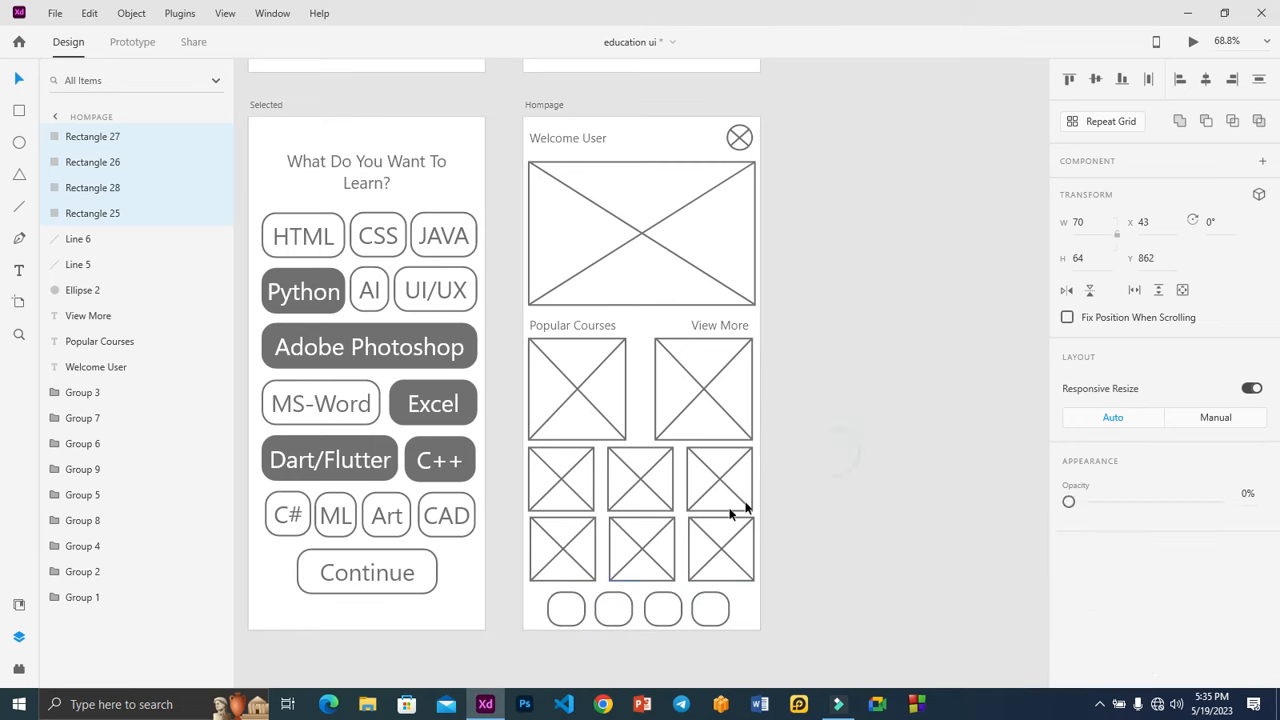
# Try to align all six small placeholders on their horizontal centers and on their vertical middles, undoing each attempt
pyautogui.click(563, 523)
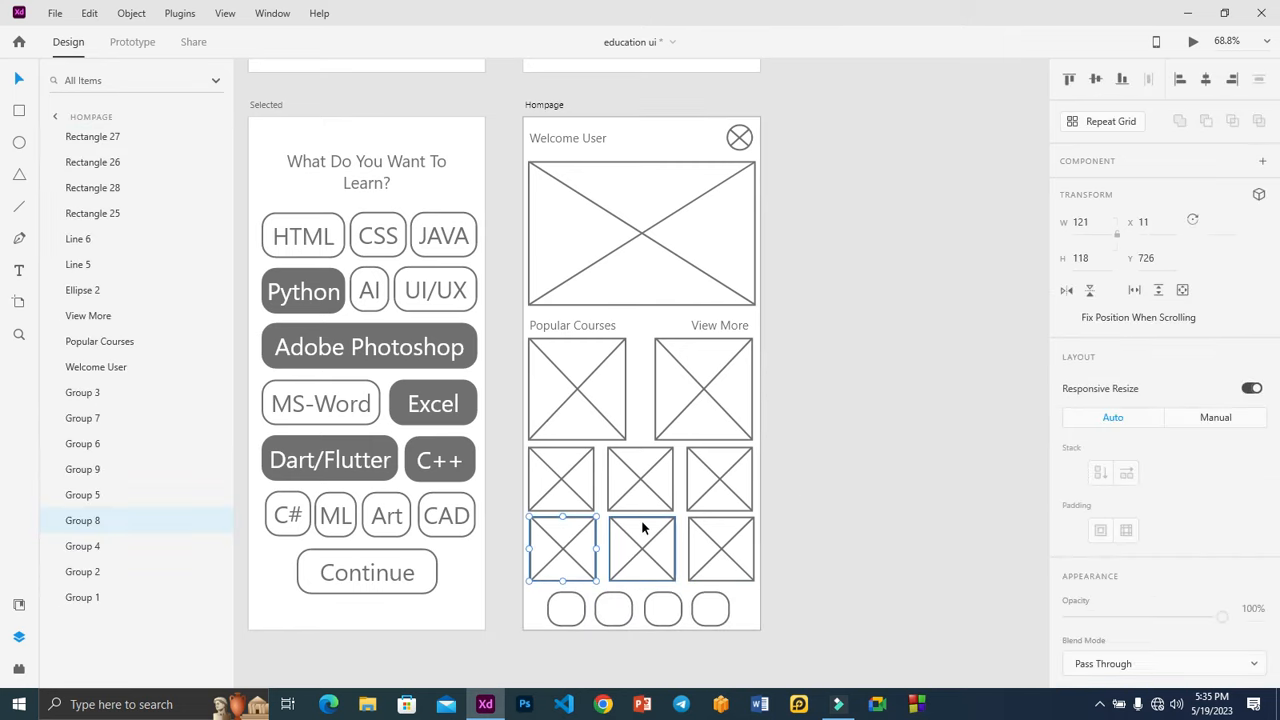
pyautogui.keyDown('shift'); pyautogui.click(643, 523); pyautogui.keyUp('shift')
pyautogui.keyDown('shift'); pyautogui.click(703, 518); pyautogui.keyUp('shift')
pyautogui.keyDown('shift'); pyautogui.click(688, 487); pyautogui.keyUp('shift')
pyautogui.keyDown('shift'); pyautogui.click(646, 480); pyautogui.keyUp('shift')
pyautogui.keyDown('shift'); pyautogui.click(563, 480); pyautogui.keyUp('shift')
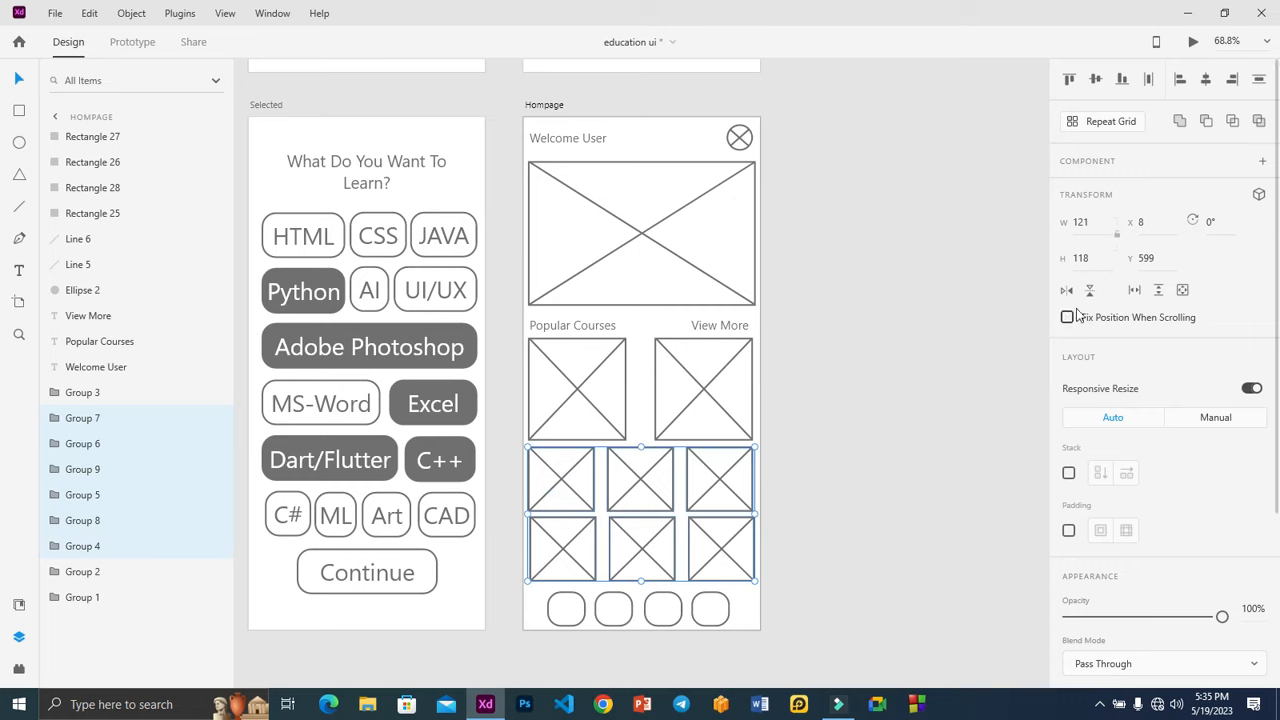
pyautogui.click(1205, 80)
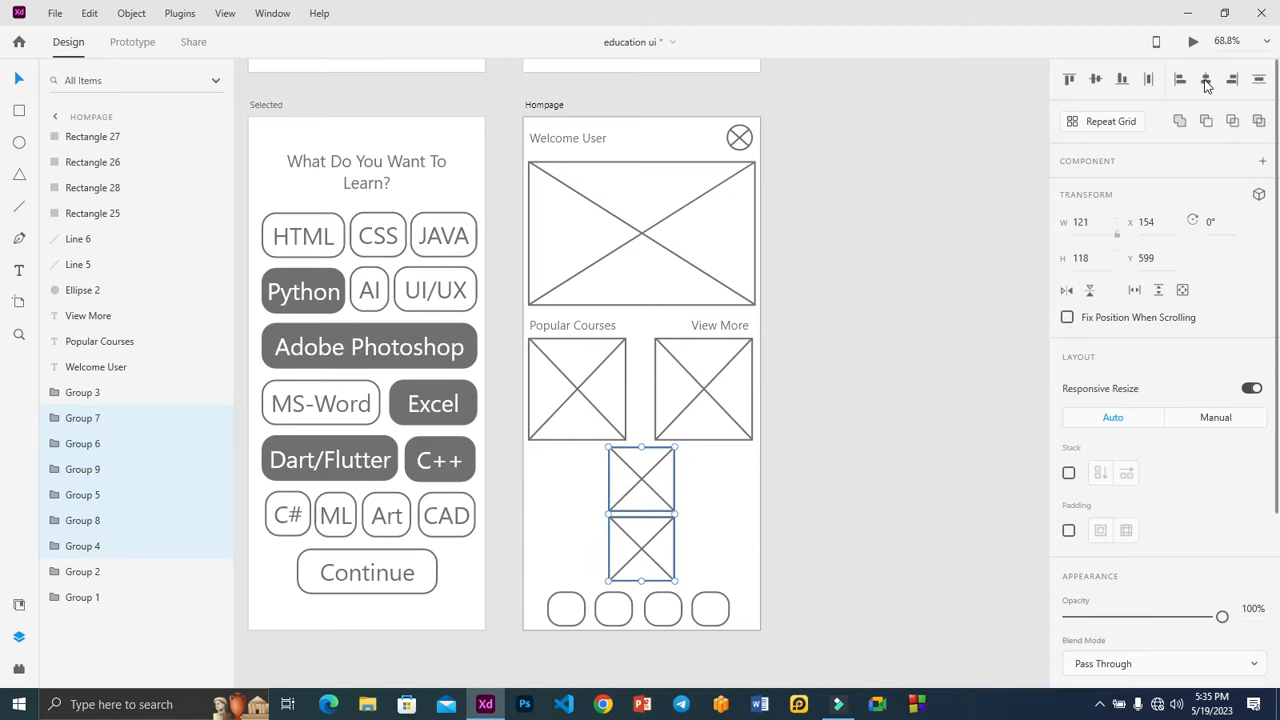
pyautogui.hotkey('ctrl', 'z')
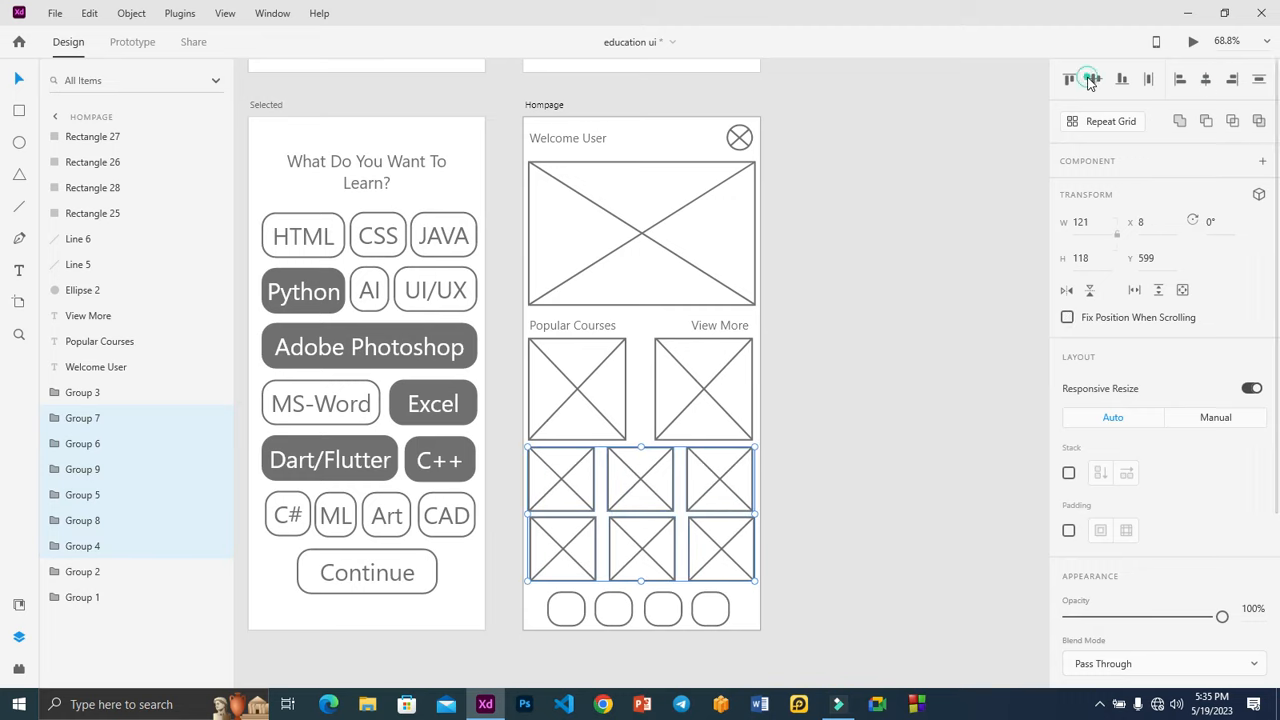
pyautogui.click(1092, 80)
pyautogui.hotkey('ctrl', 'z')
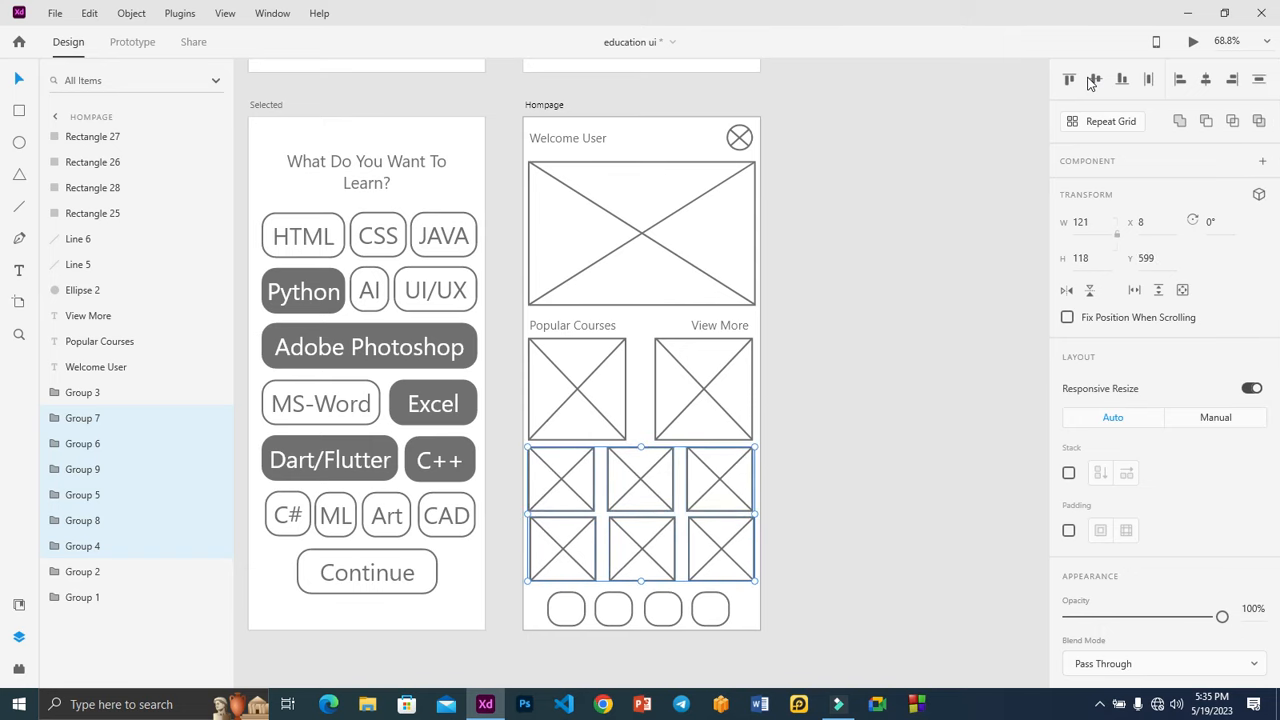
pyautogui.click(800, 478)
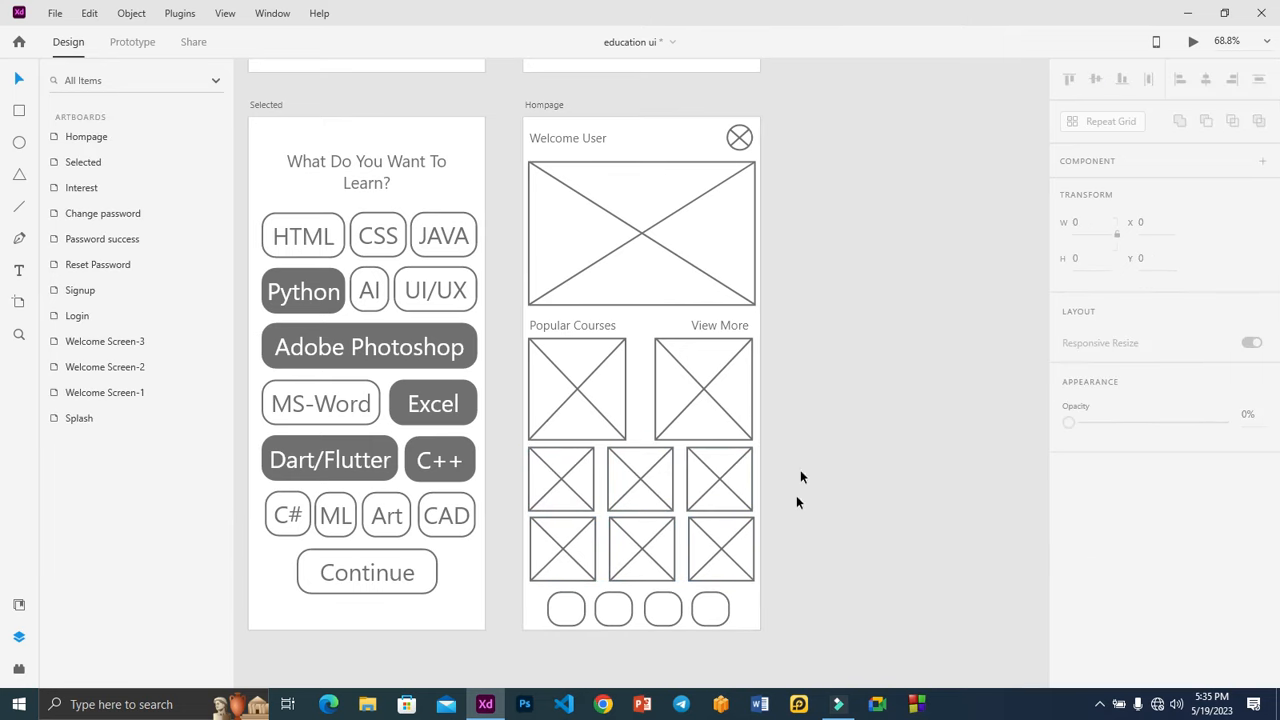
# Shift the lower row of three small placeholders left to X 8, in line with the row above
pyautogui.moveTo(816, 557); pyautogui.dragTo(523, 523)
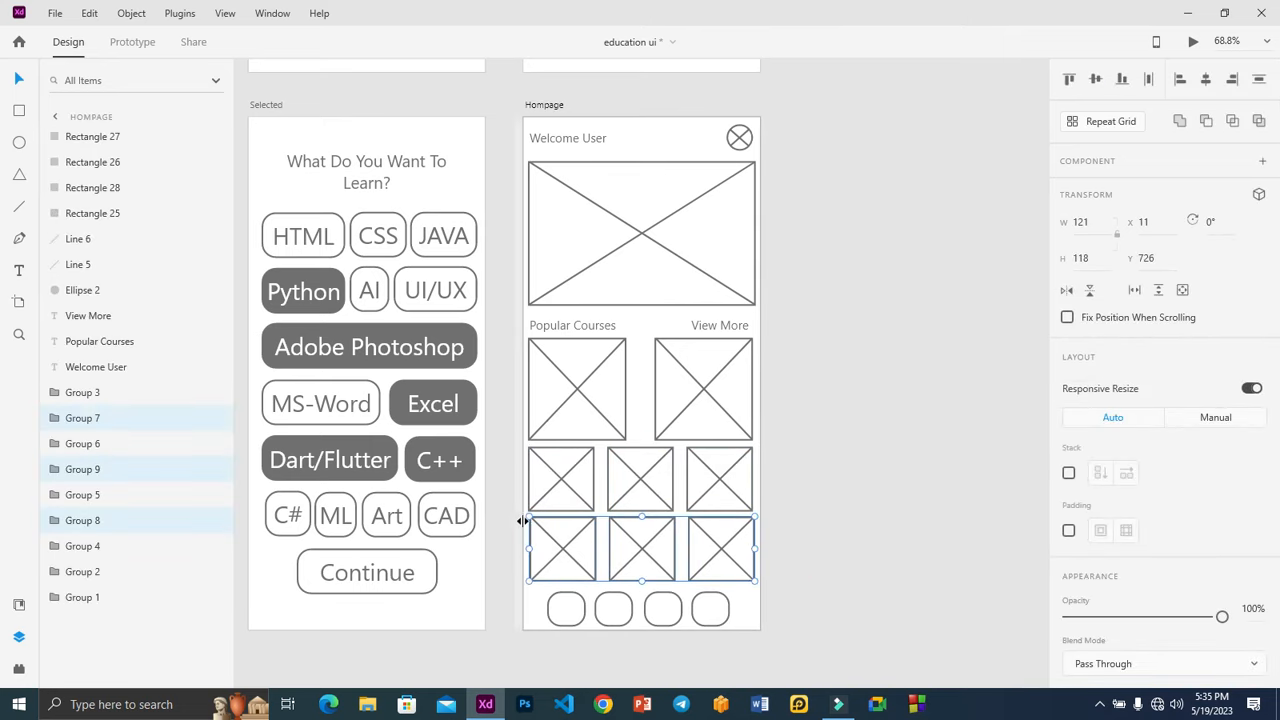
pyautogui.press('Left')
pyautogui.press('Left')
pyautogui.press('Left')
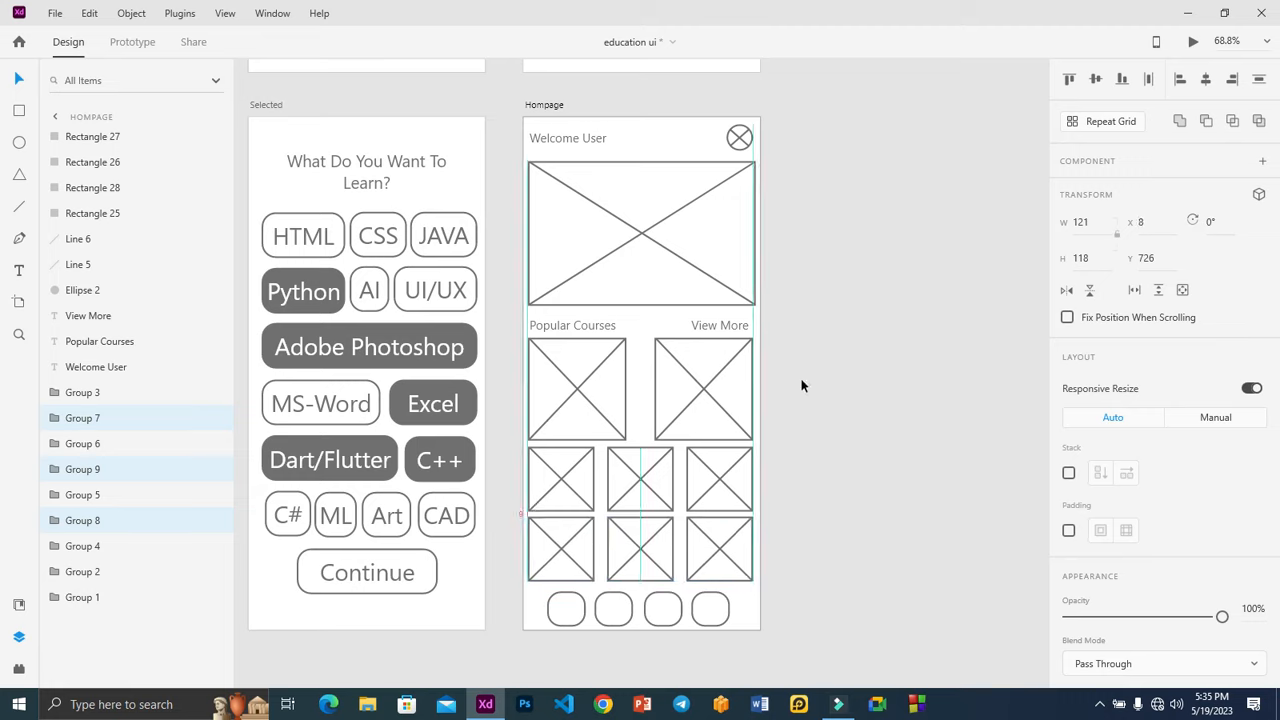
pyautogui.click(802, 383)
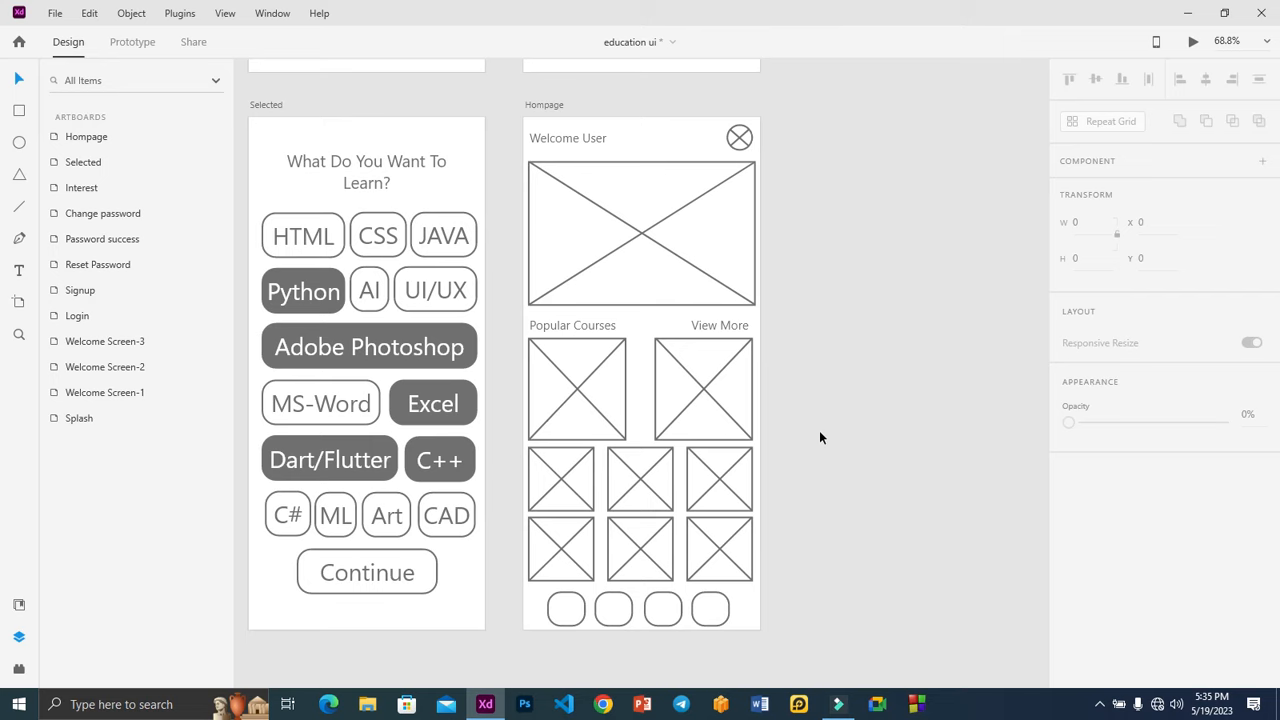
# Delete the lower row of three small placeholders
pyautogui.moveTo(812, 545); pyautogui.dragTo(461, 541)
pyautogui.press('Delete')
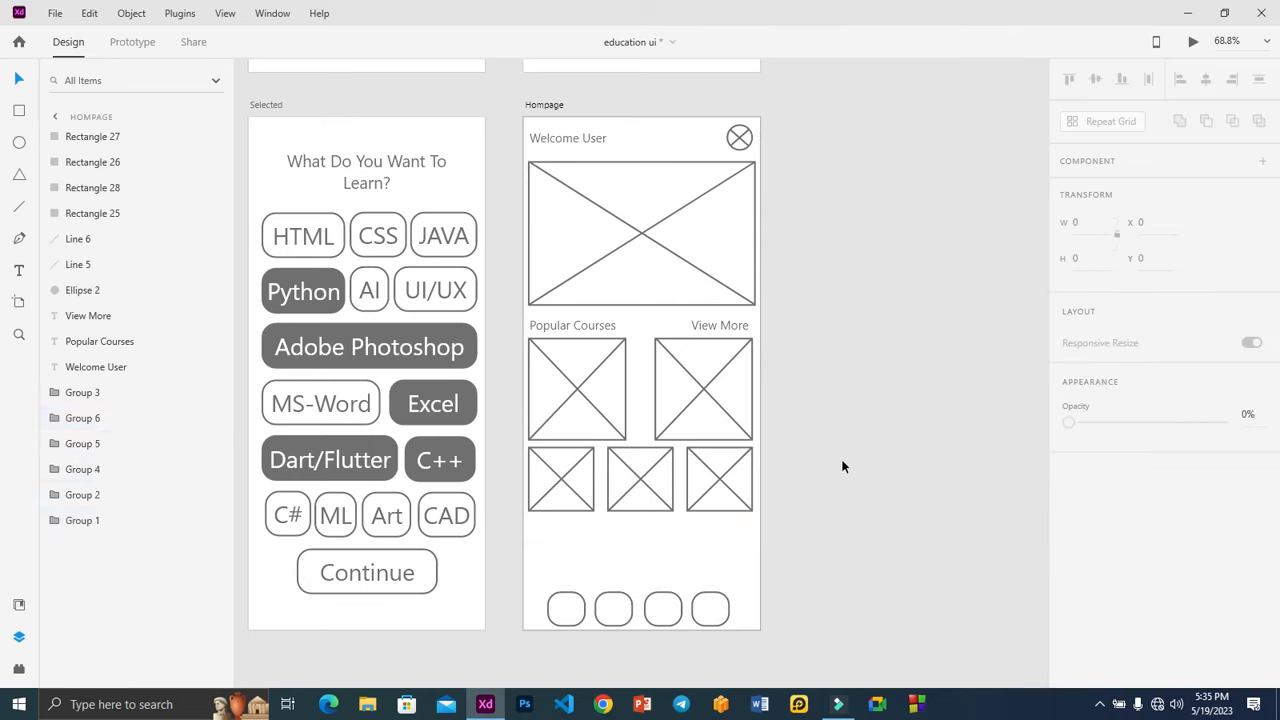
# Move the remaining row of three small placeholders down to about Y 666, leaving a gap below the course placeholders
pyautogui.click(558, 455)
pyautogui.keyDown('shift'); pyautogui.click(636, 478); pyautogui.keyUp('shift')
pyautogui.keyDown('shift'); pyautogui.click(716, 478); pyautogui.keyUp('shift')
pyautogui.press('Down')
pyautogui.press('Down')
pyautogui.press('Down')
pyautogui.press('Down')
pyautogui.press('Down')
pyautogui.press('Down')
pyautogui.press('Down')
pyautogui.press('Down')
pyautogui.press('Down')
pyautogui.press('Down')
pyautogui.press('Down')
pyautogui.press('Down')
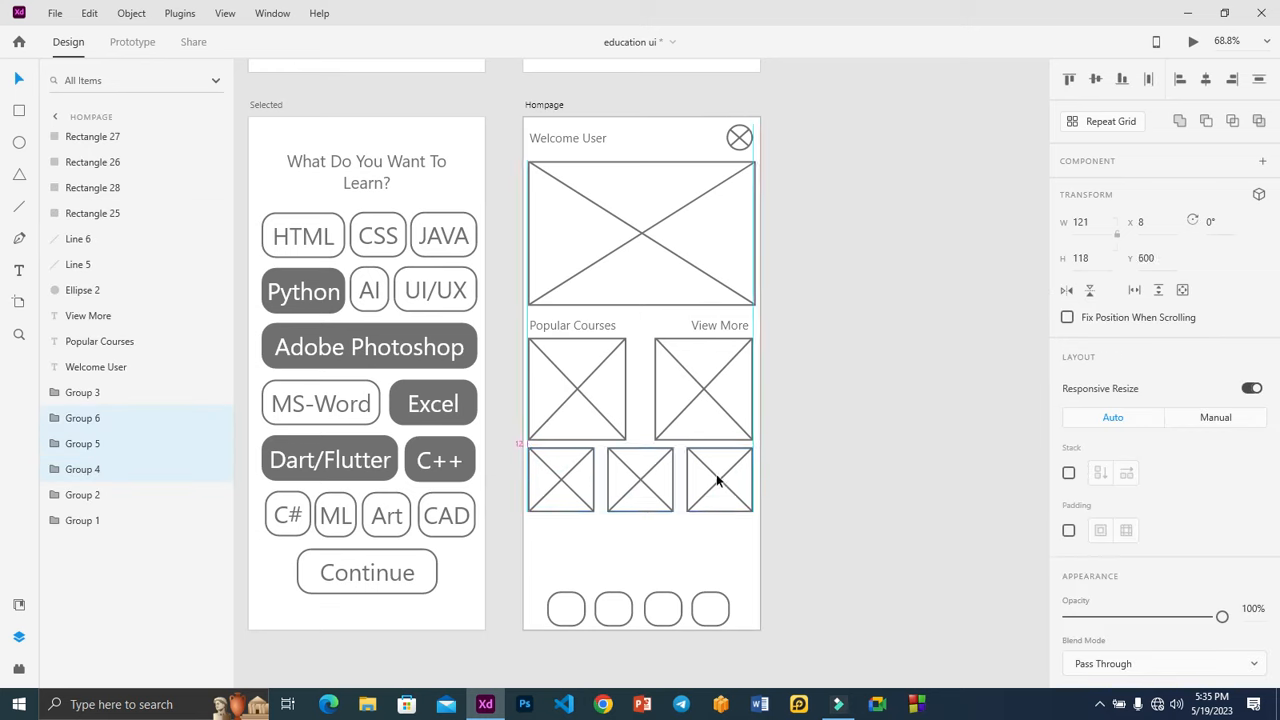
pyautogui.press('Down')
pyautogui.press('Down')
pyautogui.press('Down')
pyautogui.press('Down')
pyautogui.press('Down')
pyautogui.press('Down')
pyautogui.press('Down')
pyautogui.press('Down')
pyautogui.press('Down')
pyautogui.press('Down')
pyautogui.press('Down')
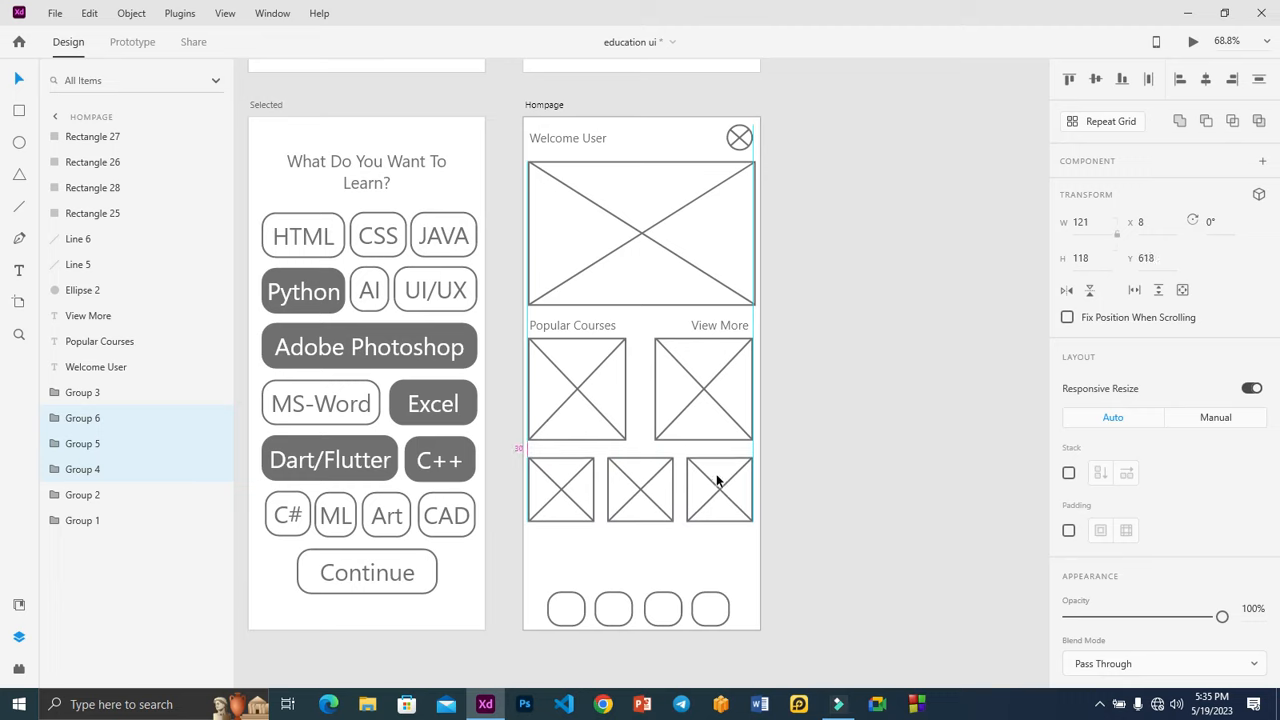
pyautogui.press('Down')
pyautogui.press('Down')
pyautogui.press('Down')
pyautogui.press('Down')
pyautogui.press('Down')
pyautogui.press('Down')
pyautogui.press('Down')
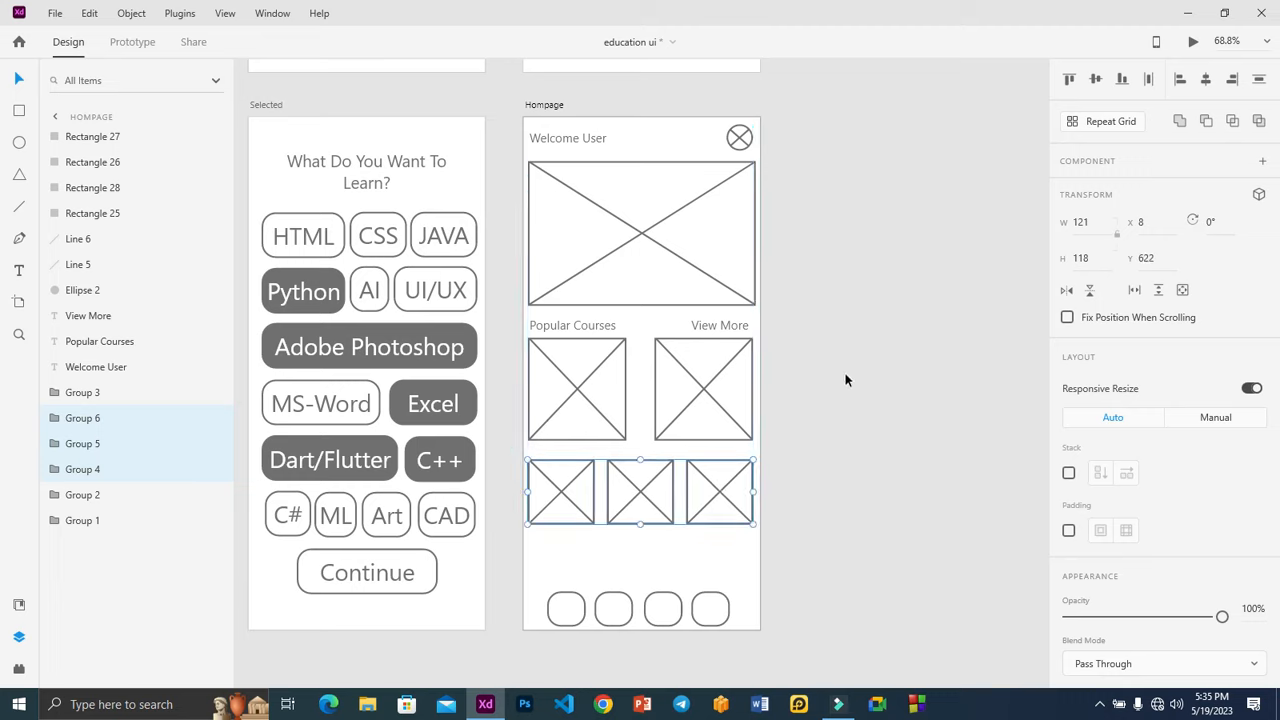
pyautogui.press('Down')
pyautogui.press('Down')
pyautogui.press('Down')
pyautogui.press('Down')
pyautogui.press('Down')
pyautogui.press('Down')
pyautogui.press('Down')
pyautogui.press('Down')
pyautogui.press('Down')
pyautogui.press('Down')
pyautogui.press('Down')
pyautogui.press('Down')
pyautogui.press('Down')
pyautogui.press('Down')
pyautogui.press('Down')
pyautogui.press('Down')
pyautogui.press('Down')
pyautogui.press('Down')
pyautogui.press('Down')
pyautogui.press('Down')
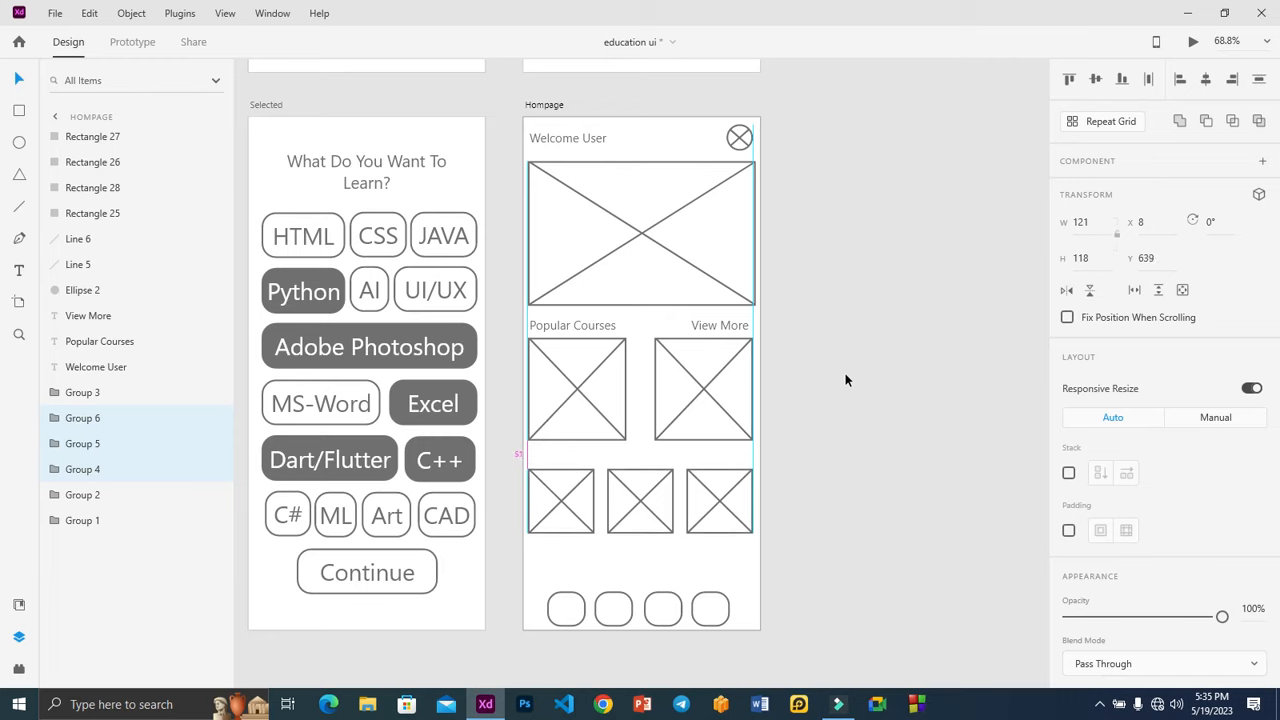
pyautogui.press('Down')
pyautogui.press('Down')
pyautogui.press('Down')
pyautogui.press('Down')
pyautogui.press('Down')
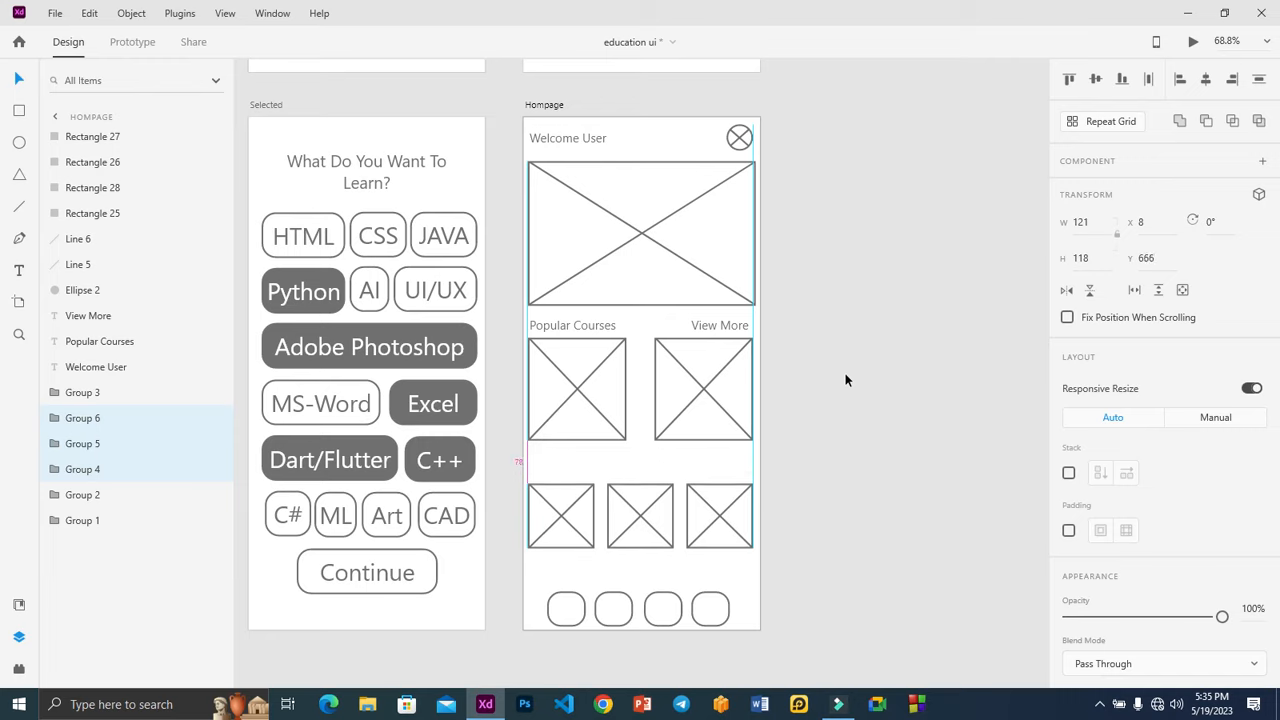
pyautogui.click(845, 375)
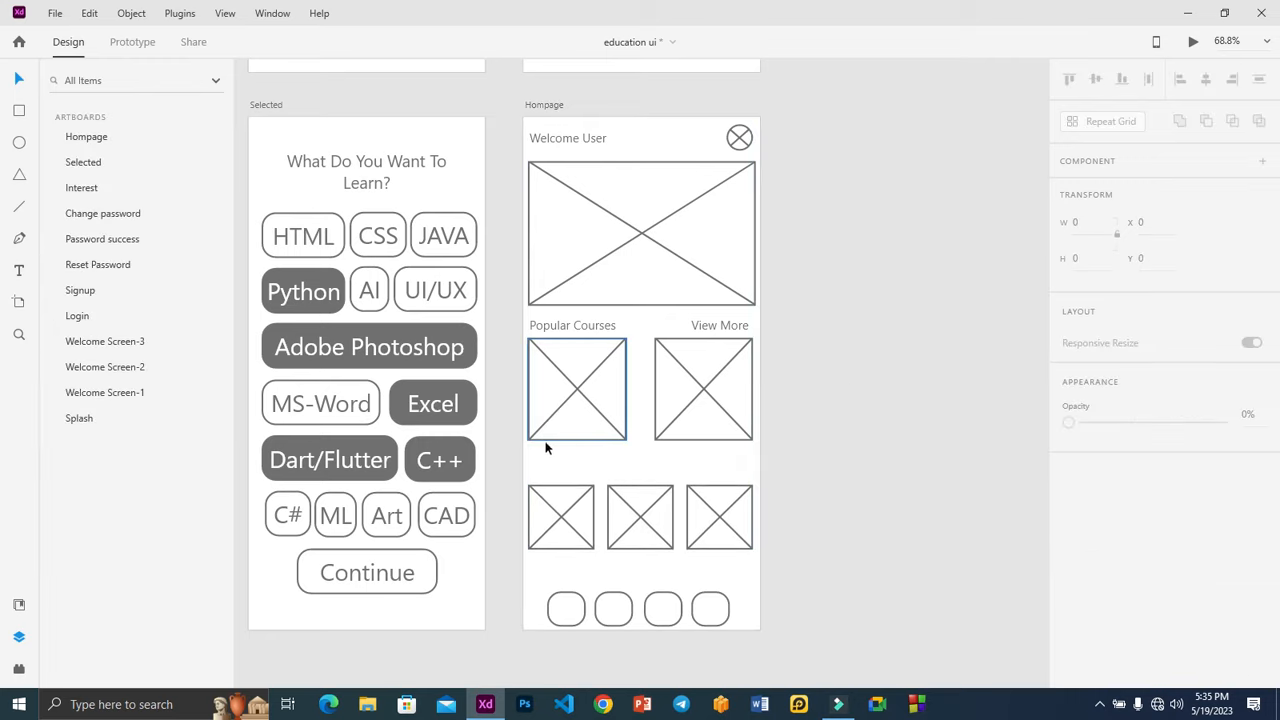
# Duplicate the Popular Courses heading directly below the first course placeholder and replace its text with "xxxxxxxxxxxxxxx"
pyautogui.click(586, 329)
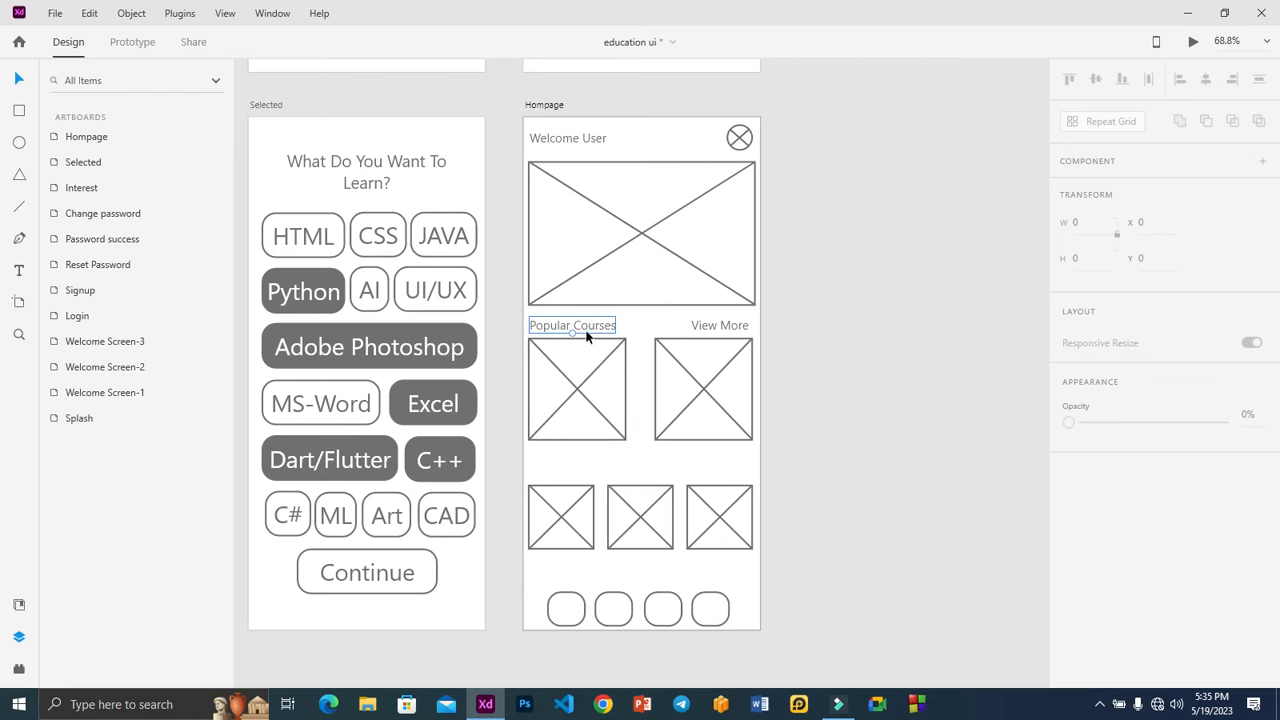
pyautogui.moveTo(586, 326); pyautogui.dragTo(587, 453)
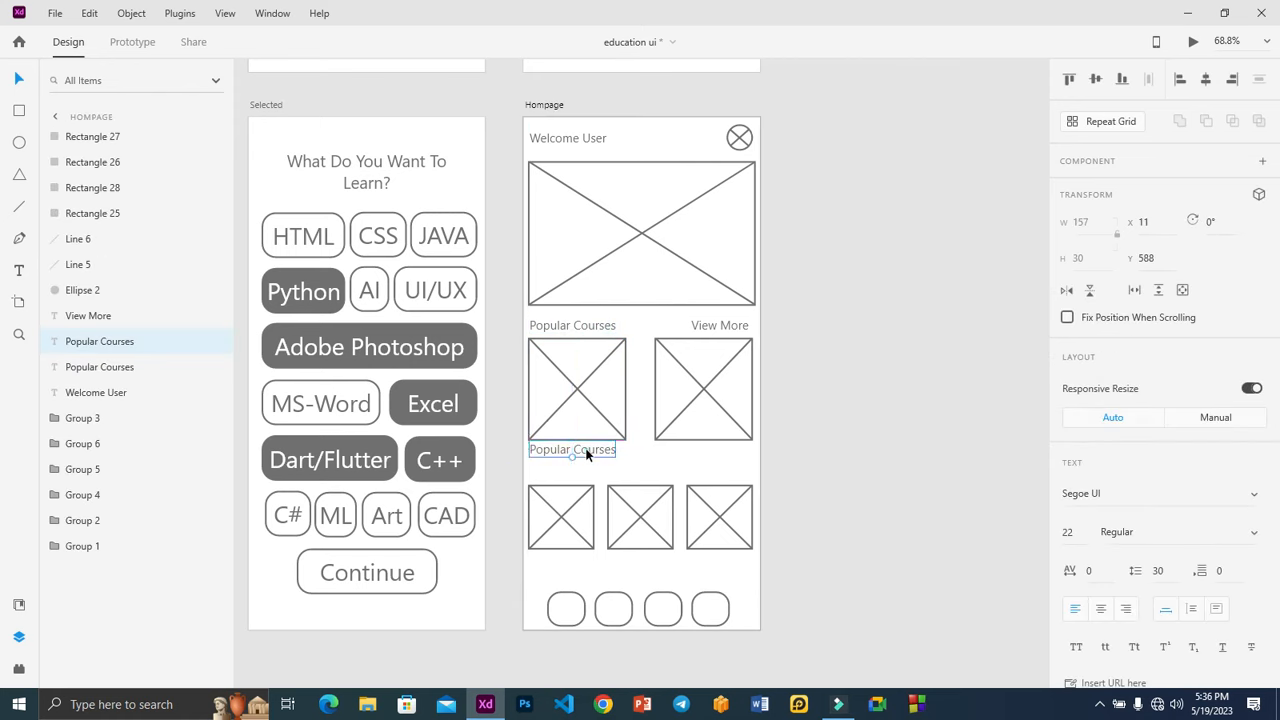
pyautogui.doubleClick(587, 453)
pyautogui.write('xxxxxxxxxxxxxxx')
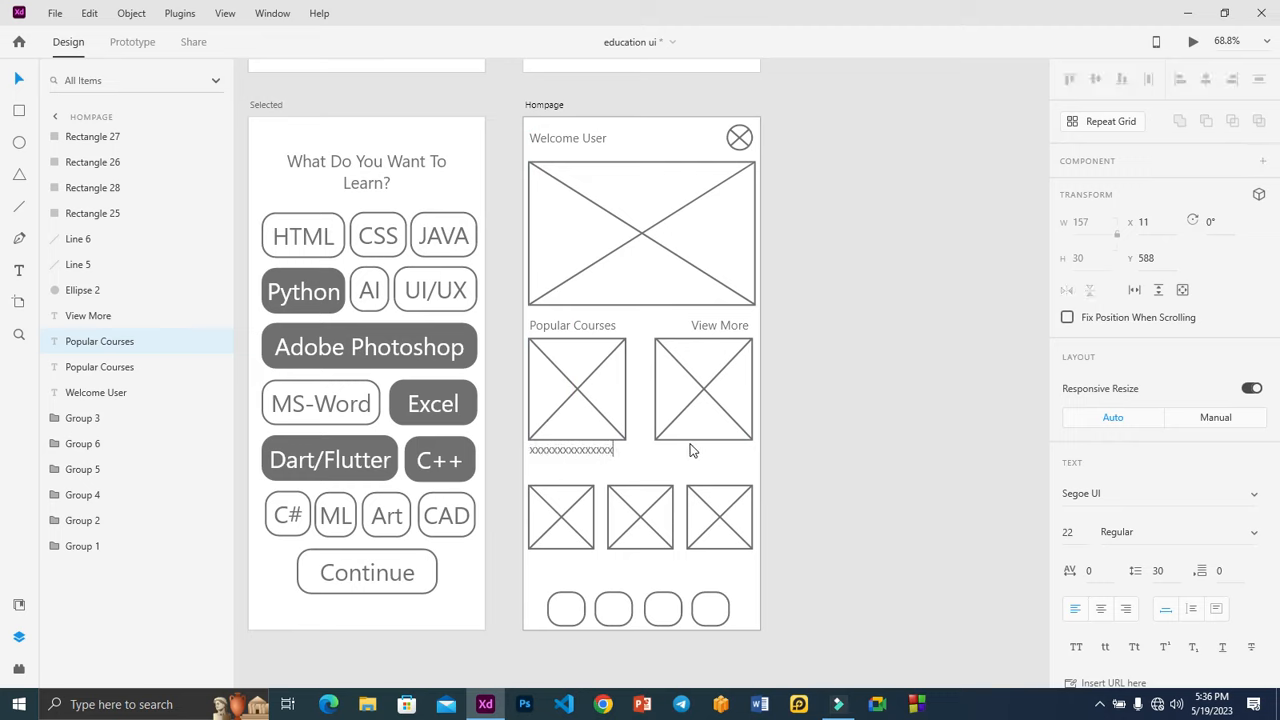
pyautogui.press('Escape')
# Make the placeholder text a fixed-size box about 152 by 63 and fill it with "xxxxxxxxxxxxxxxxxxxxxxxx" over two lines
pyautogui.click(1216, 608)
pyautogui.moveTo(570, 456); pyautogui.dragTo(570, 476)
pyautogui.doubleClick(600, 456)
pyautogui.write('xxxxxxxxxxxxxxxxxxxxxxxx')
pyautogui.click(788, 455)
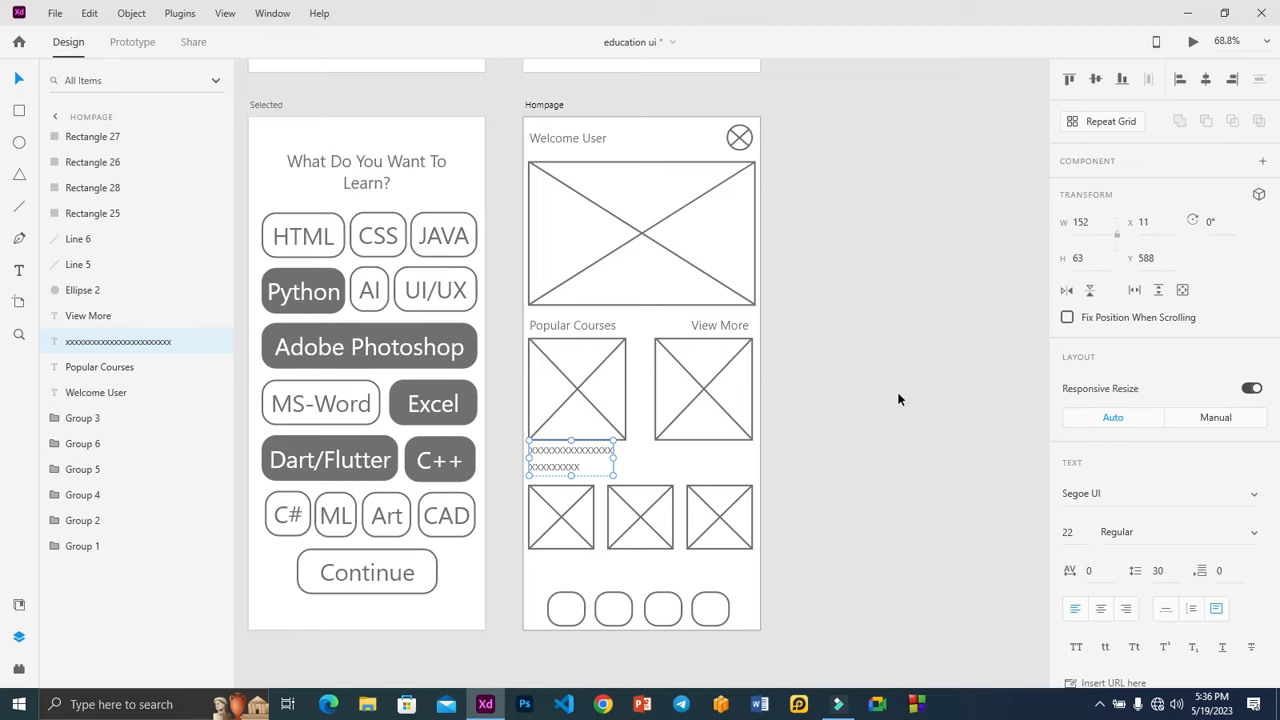
pyautogui.click(868, 414)
pyautogui.click(600, 459)
# Move the row of three small placeholders straight down, close above the bottom navigation shapes
pyautogui.moveTo(817, 560); pyautogui.dragTo(537, 511)
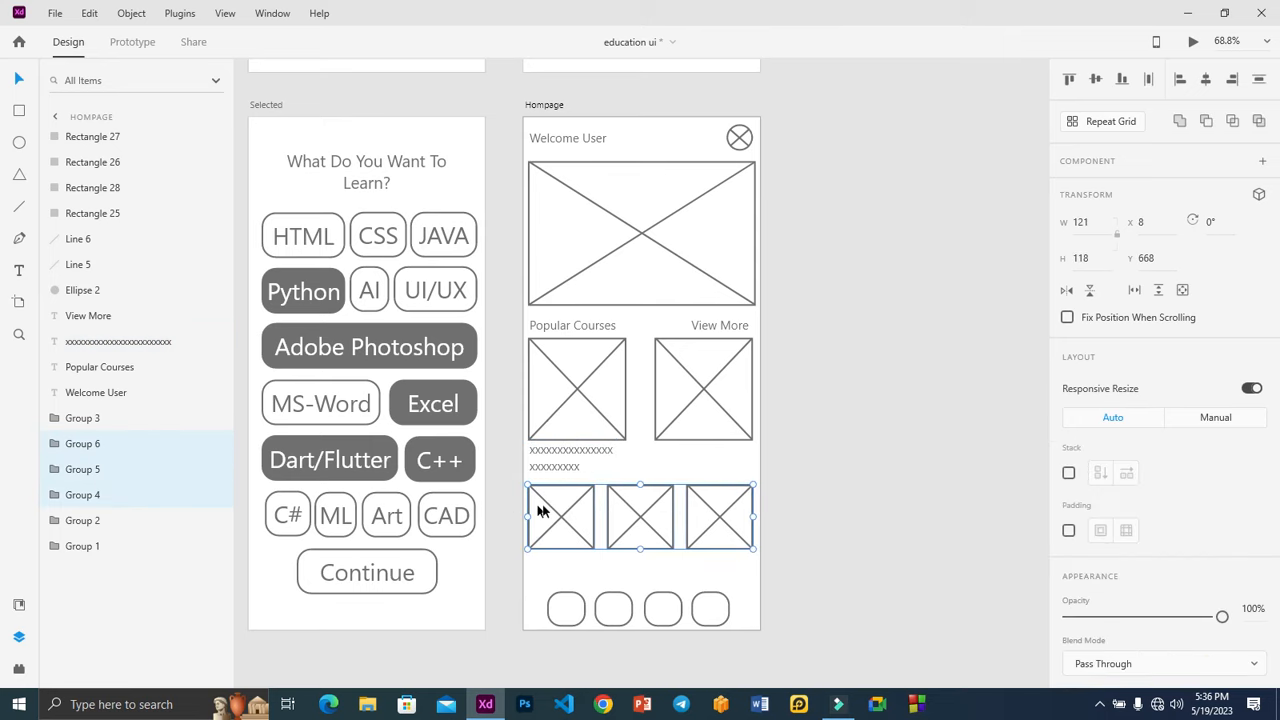
pyautogui.press('Down')
pyautogui.press('Down')
pyautogui.press('Down')
pyautogui.press('Down')
pyautogui.press('Down')
pyautogui.press('Down')
pyautogui.press('Down')
pyautogui.press('Down')
pyautogui.press('Down')
pyautogui.press('Down')
pyautogui.press('Down')
pyautogui.press('Down')
pyautogui.press('Down')
pyautogui.press('Down')
pyautogui.press('Down')
pyautogui.press('Down')
pyautogui.press('Down')
pyautogui.press('Down')
pyautogui.press('Down')
pyautogui.press('Down')
pyautogui.press('Down')
pyautogui.press('Down')
pyautogui.press('Down')
pyautogui.press('Down')
pyautogui.press('Down')
pyautogui.press('Down')
pyautogui.press('Down')
pyautogui.press('Down')
pyautogui.press('Down')
pyautogui.press('Down')
pyautogui.press('Down')
pyautogui.press('Down')
pyautogui.press('Down')
pyautogui.press('Down')
pyautogui.press('Down')
pyautogui.press('Down')
pyautogui.press('Down')
pyautogui.press('Down')
pyautogui.press('Down')
pyautogui.press('Down')
pyautogui.click(837, 440)
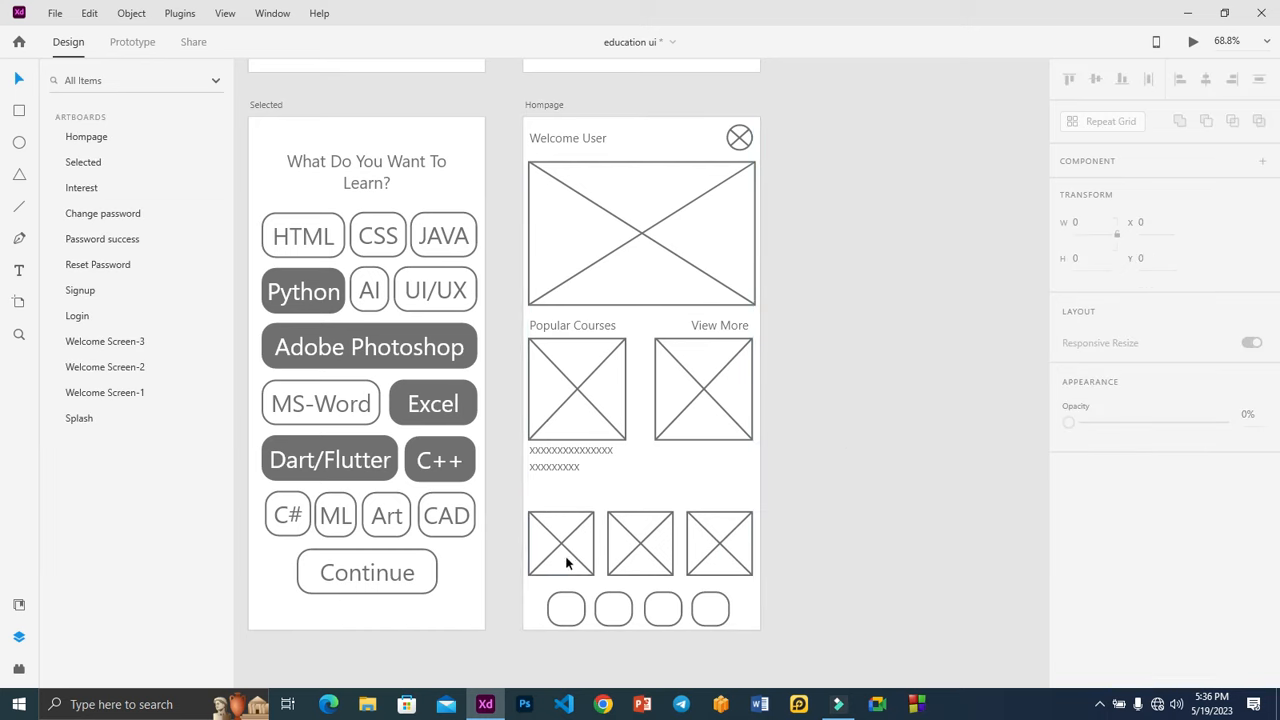
# Duplicate the first bottom navigation shape and place the copy below the first course's placeholder text at X 11, Y 651
pyautogui.click(566, 607)
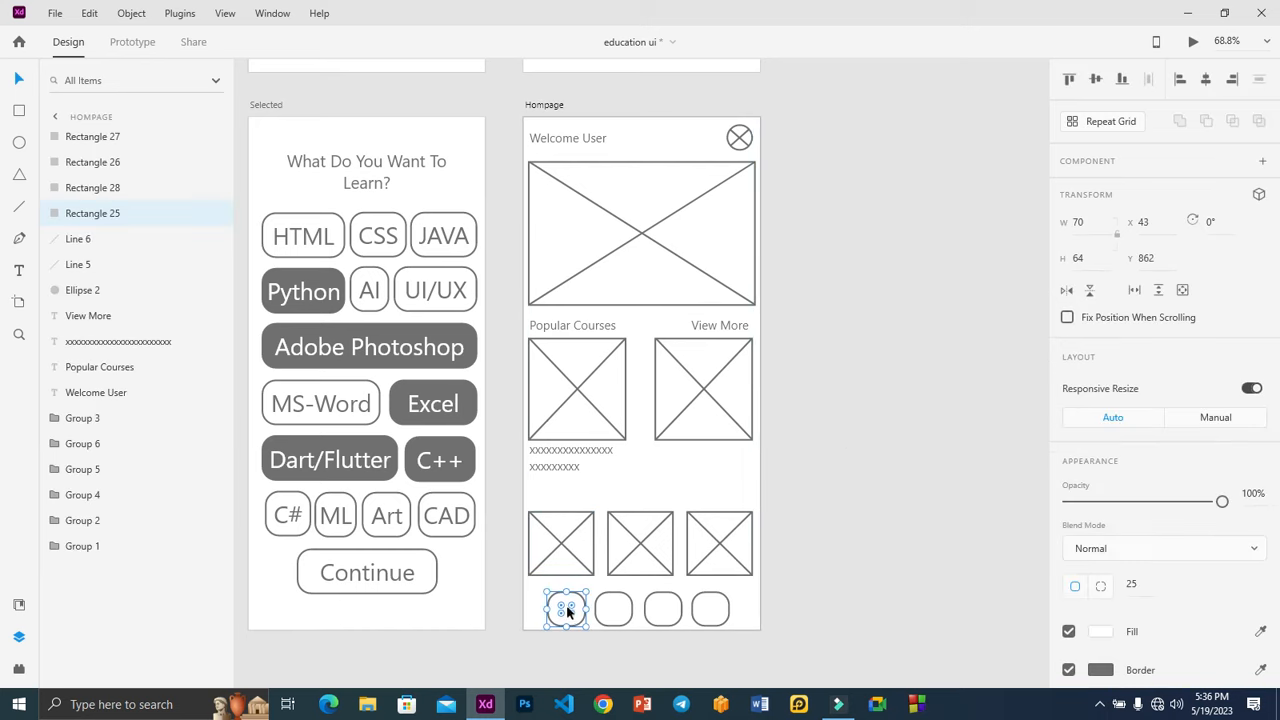
pyautogui.moveTo(566, 612); pyautogui.dragTo(563, 585)
pyautogui.moveTo(553, 507); pyautogui.dragTo(547, 494)
# Resize the copied rounded rectangle below the course text into a button about 98 wide and 41 high
pyautogui.moveTo(504, 331); pyautogui.dragTo(783, 507)
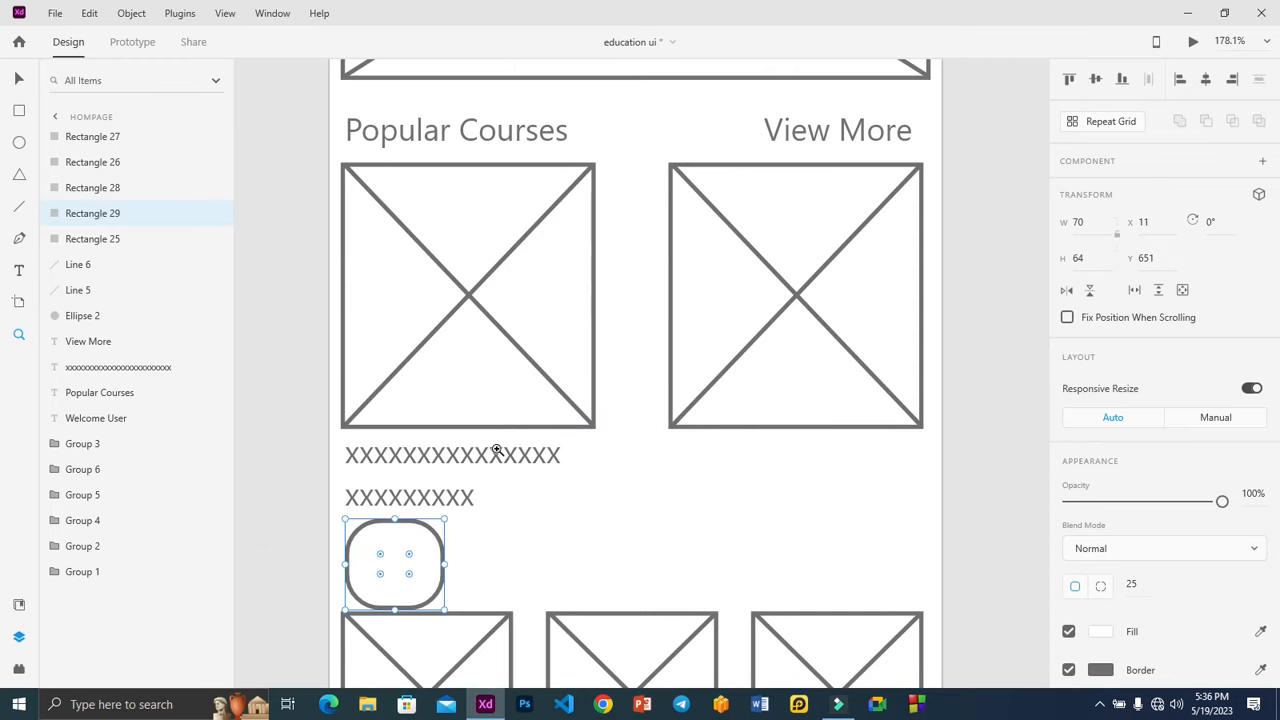
pyautogui.scroll(-1, 497, 443)
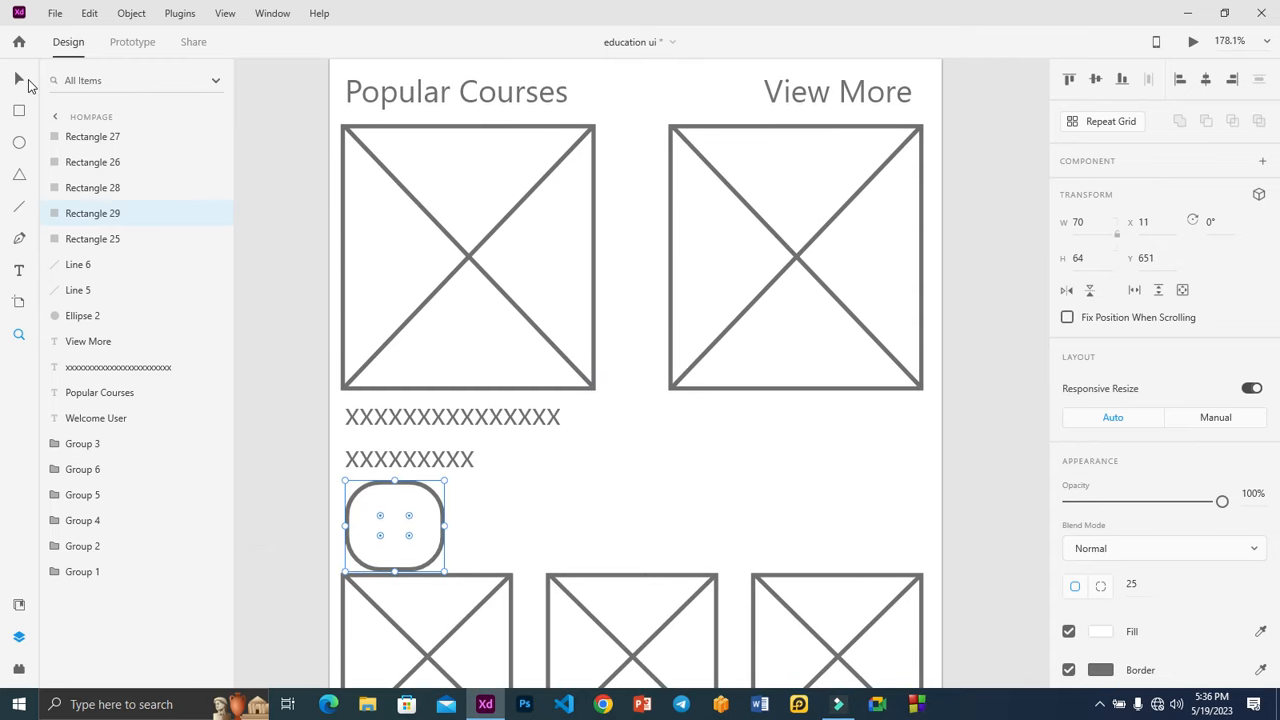
pyautogui.click(27, 79)
pyautogui.moveTo(395, 570); pyautogui.dragTo(484, 507)
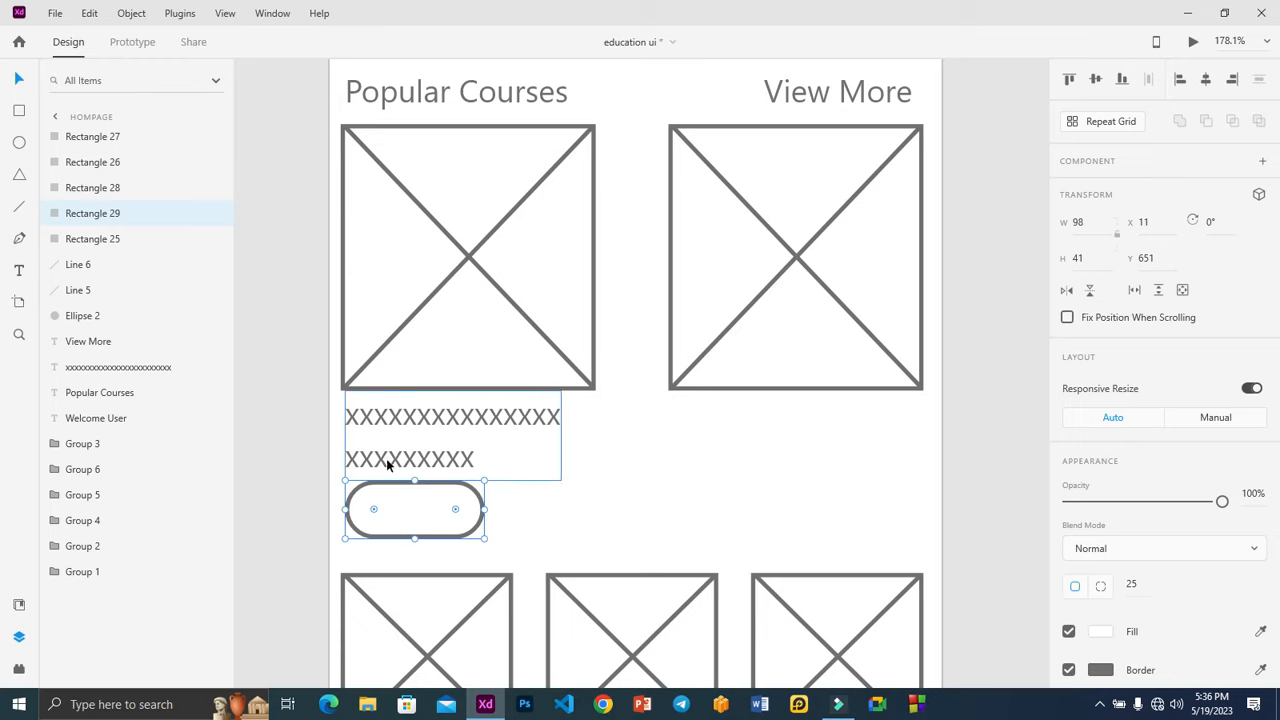
pyautogui.click(580, 517)
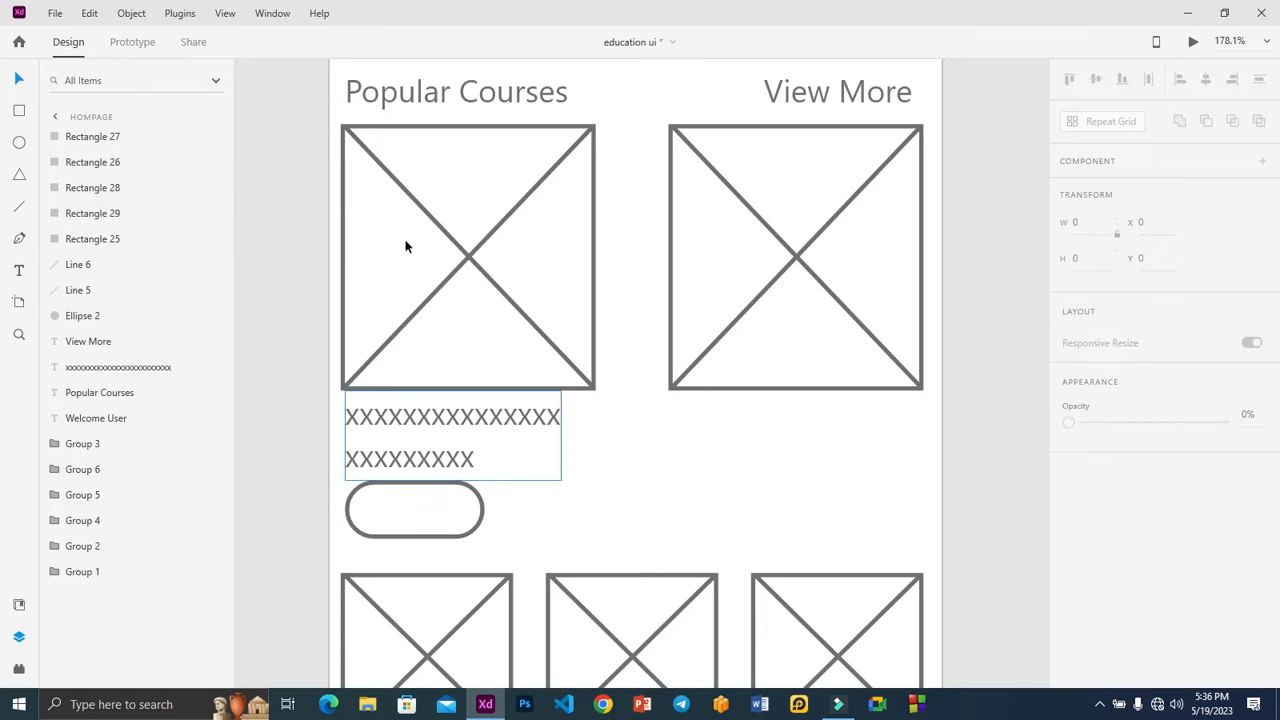
# Duplicate the Popular Courses heading onto the rounded button at about X 23, Y 651 and bring the copy forward one level
pyautogui.click(423, 98)
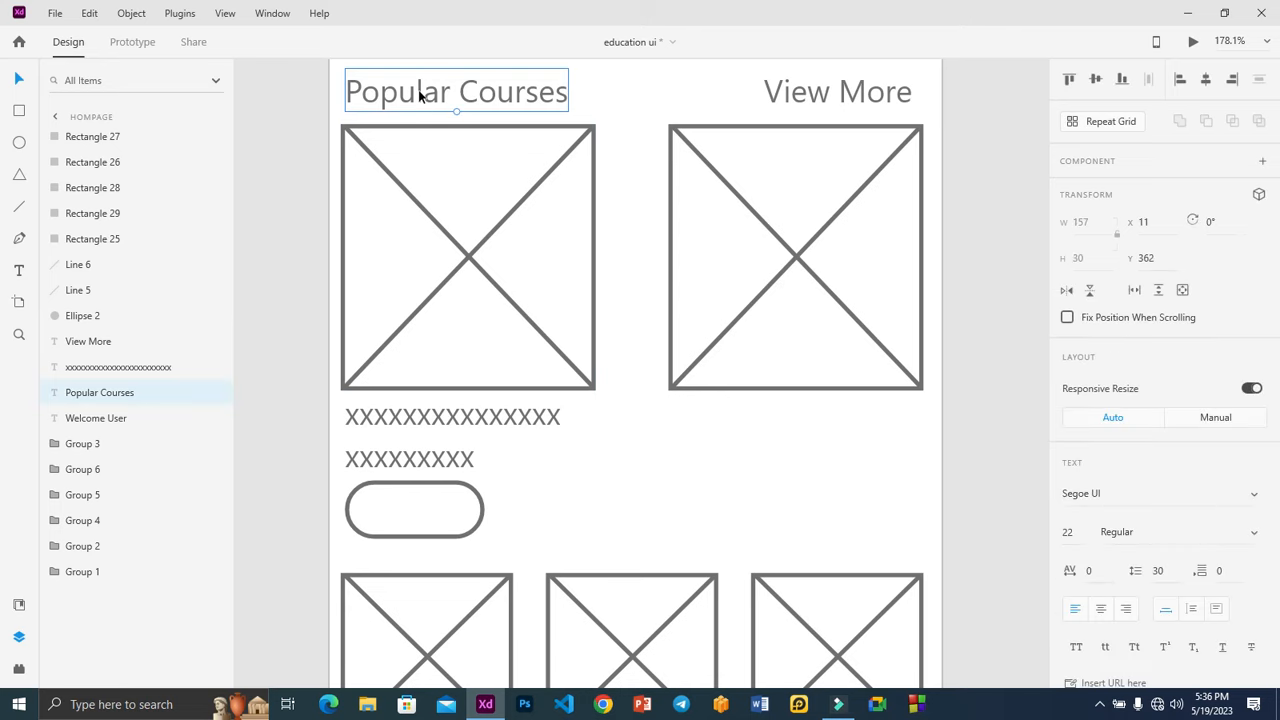
pyautogui.moveTo(420, 95); pyautogui.dragTo(435, 511)
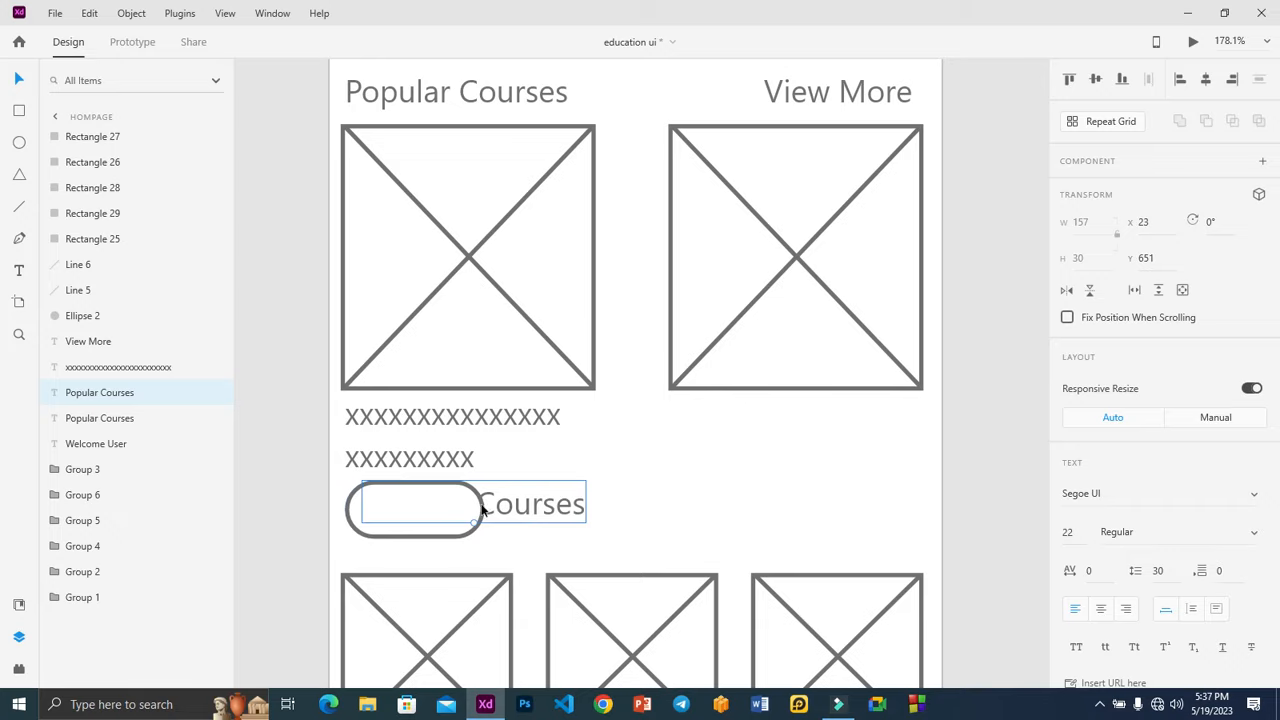
pyautogui.rightClick(508, 511)
pyautogui.press('Escape')
pyautogui.rightClick(511, 508)
pyautogui.press('Escape')
pyautogui.click(666, 486)
pyautogui.click(537, 513)
pyautogui.rightClick(537, 511)
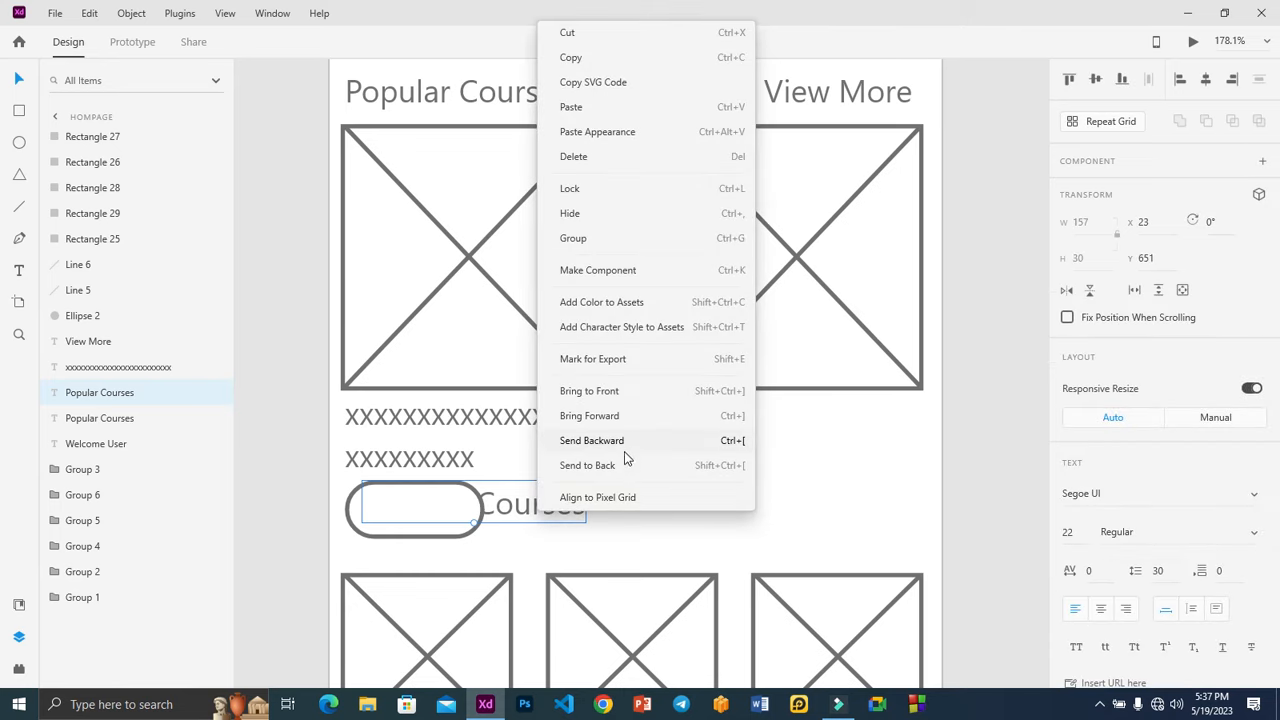
pyautogui.click(629, 418)
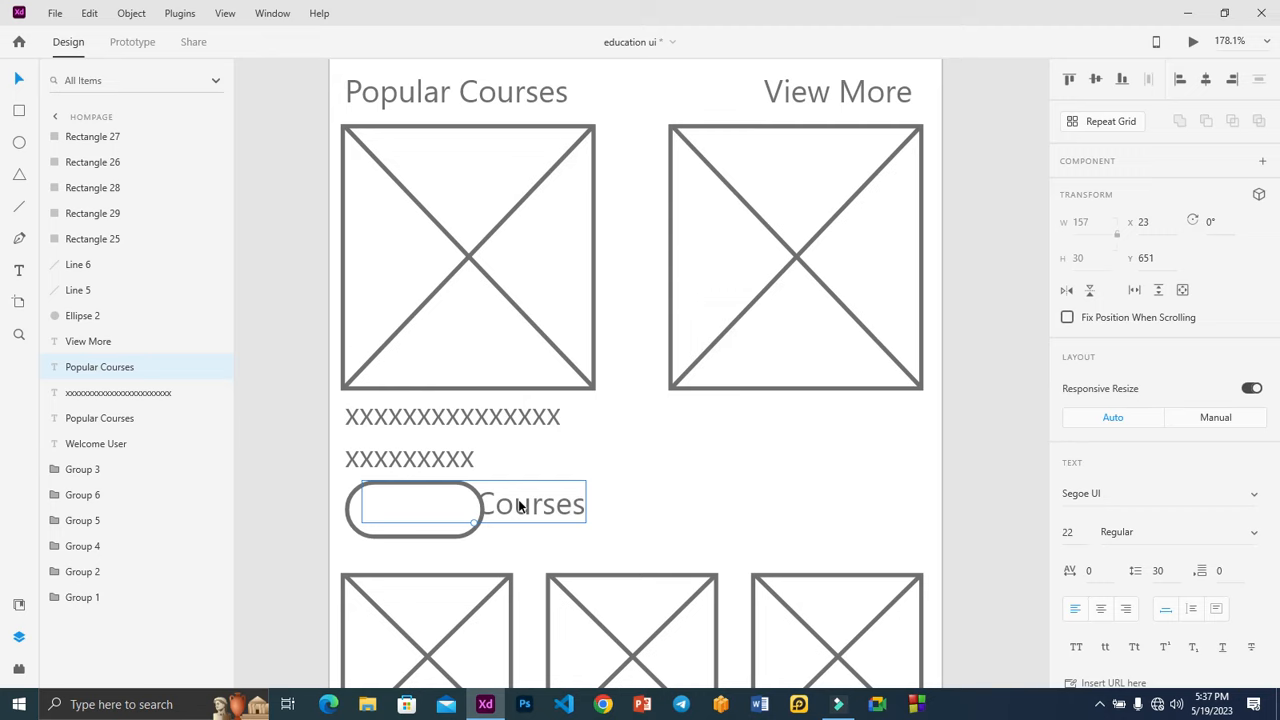
# Bring the copied heading text to the front, above the rounded button
pyautogui.click(694, 500)
pyautogui.click(518, 510)
pyautogui.rightClick(133, 371)
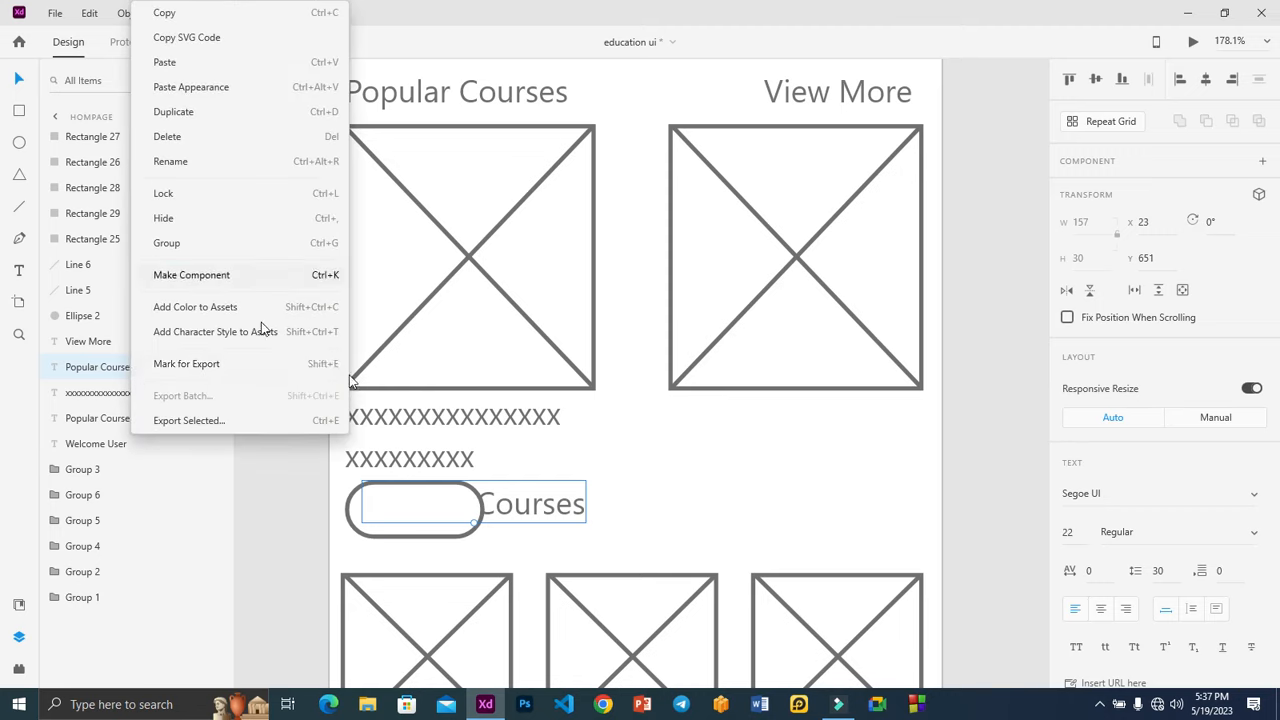
pyautogui.click(651, 500)
pyautogui.click(668, 487)
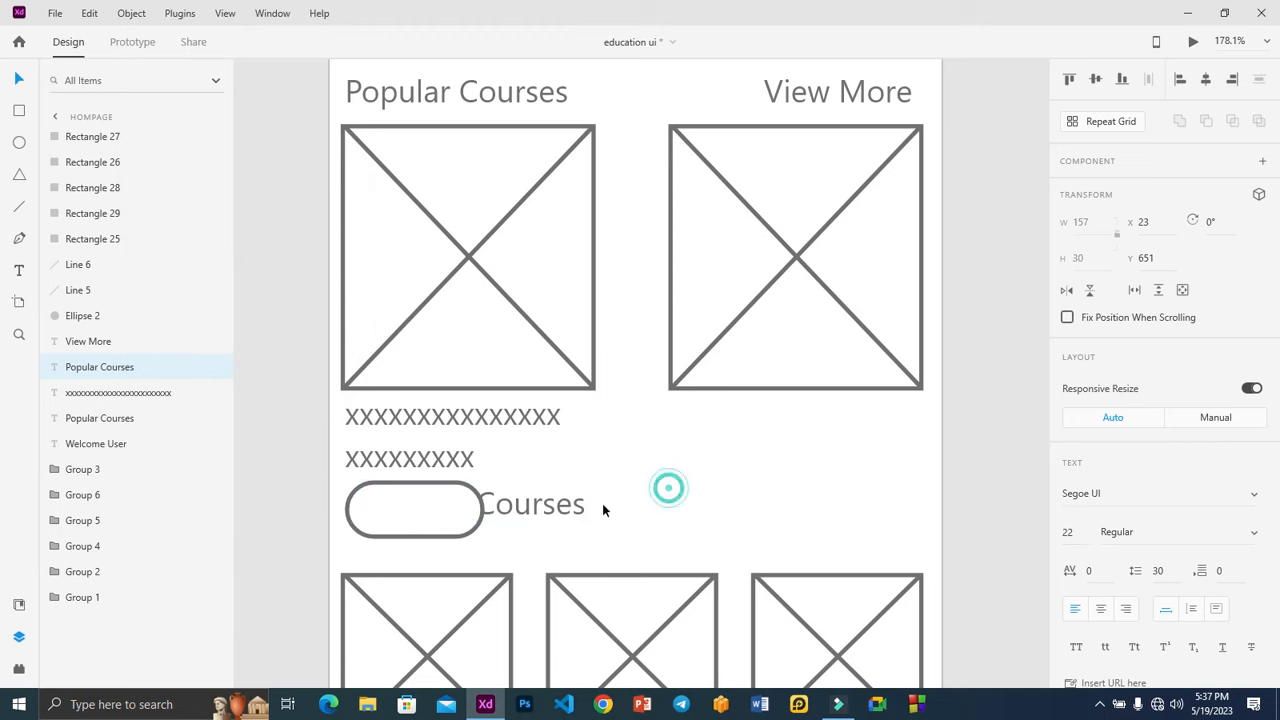
pyautogui.click(539, 508)
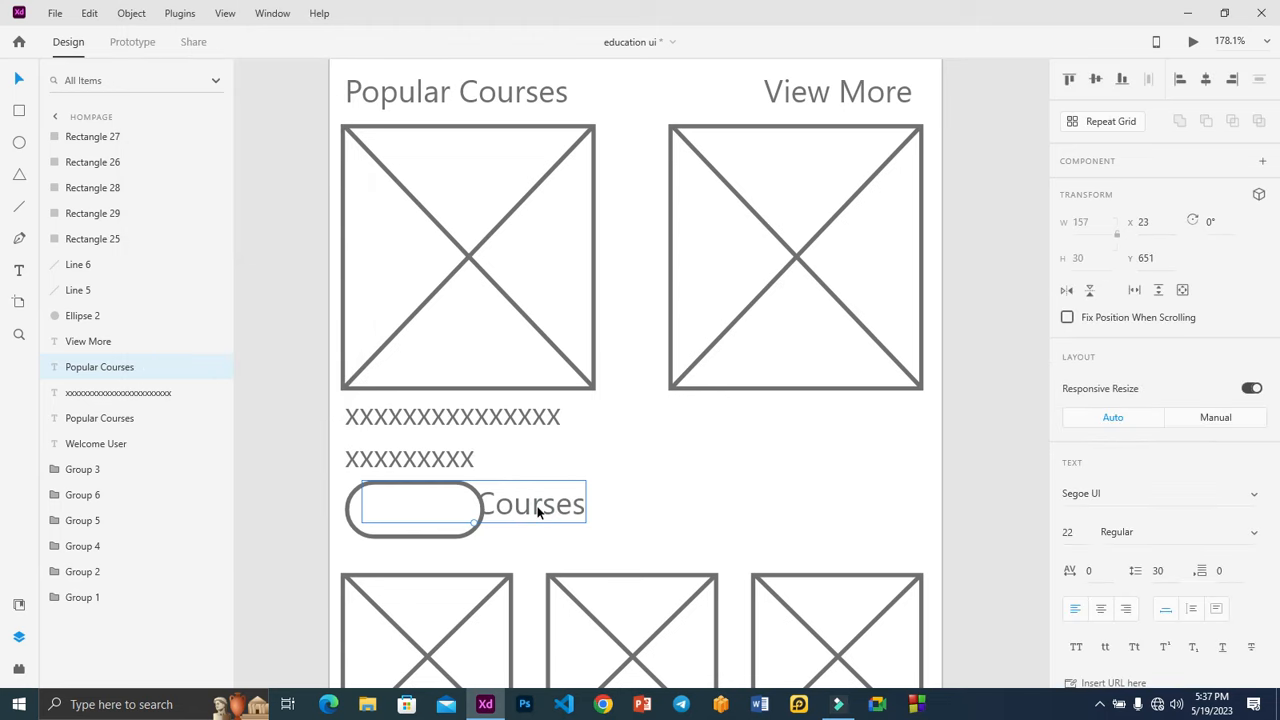
pyautogui.rightClick(537, 510)
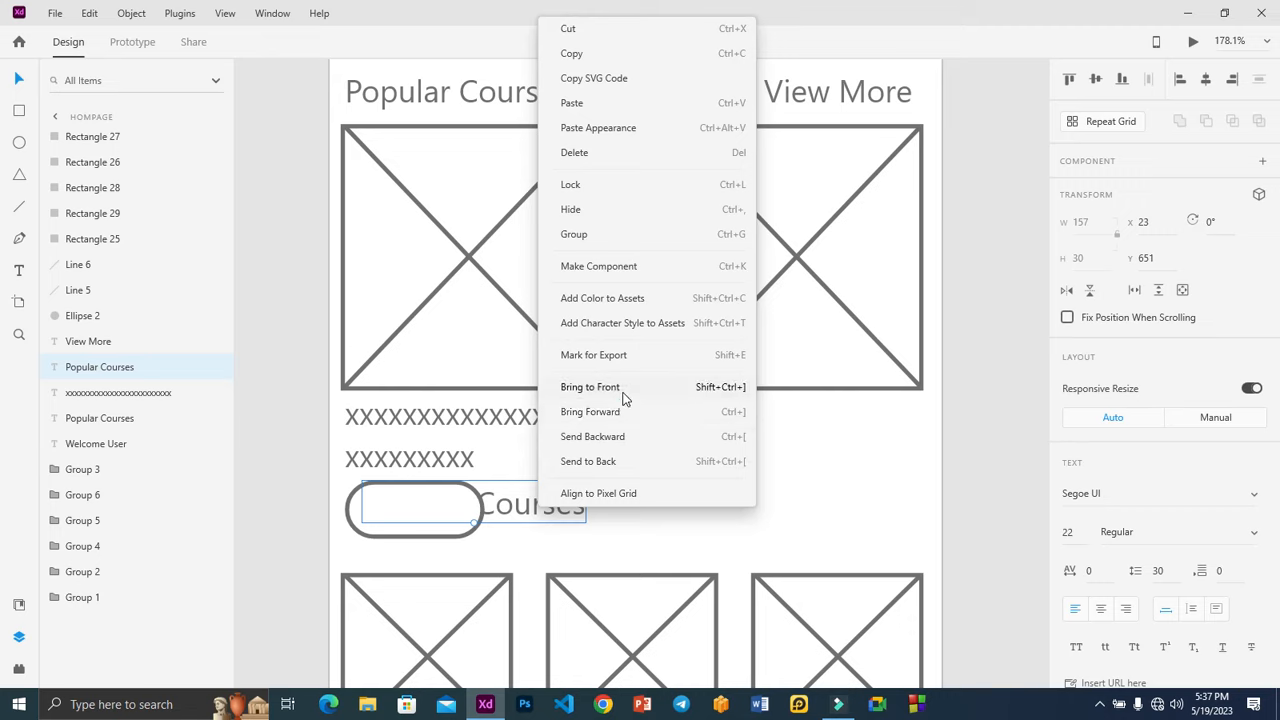
pyautogui.click(622, 398)
# Change the text on the rounded button to "View" and move it to about X 32, Y 657 inside the button
pyautogui.doubleClick(437, 506)
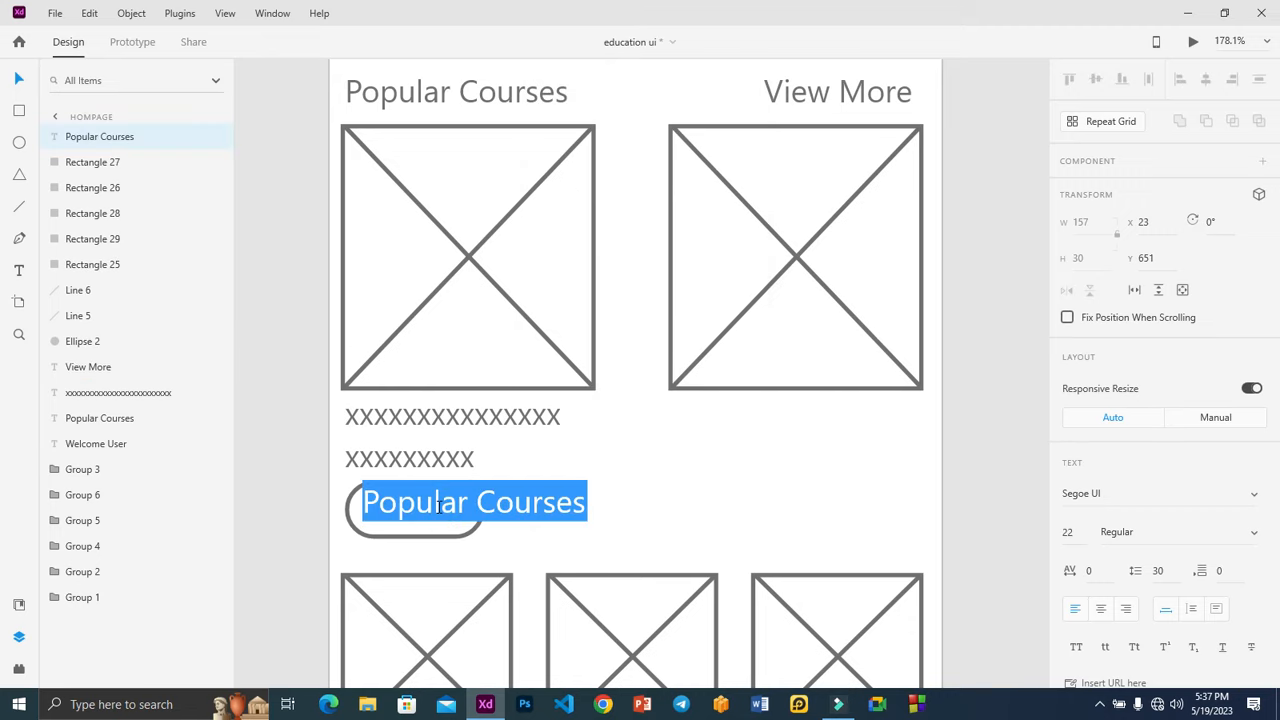
pyautogui.write('View')
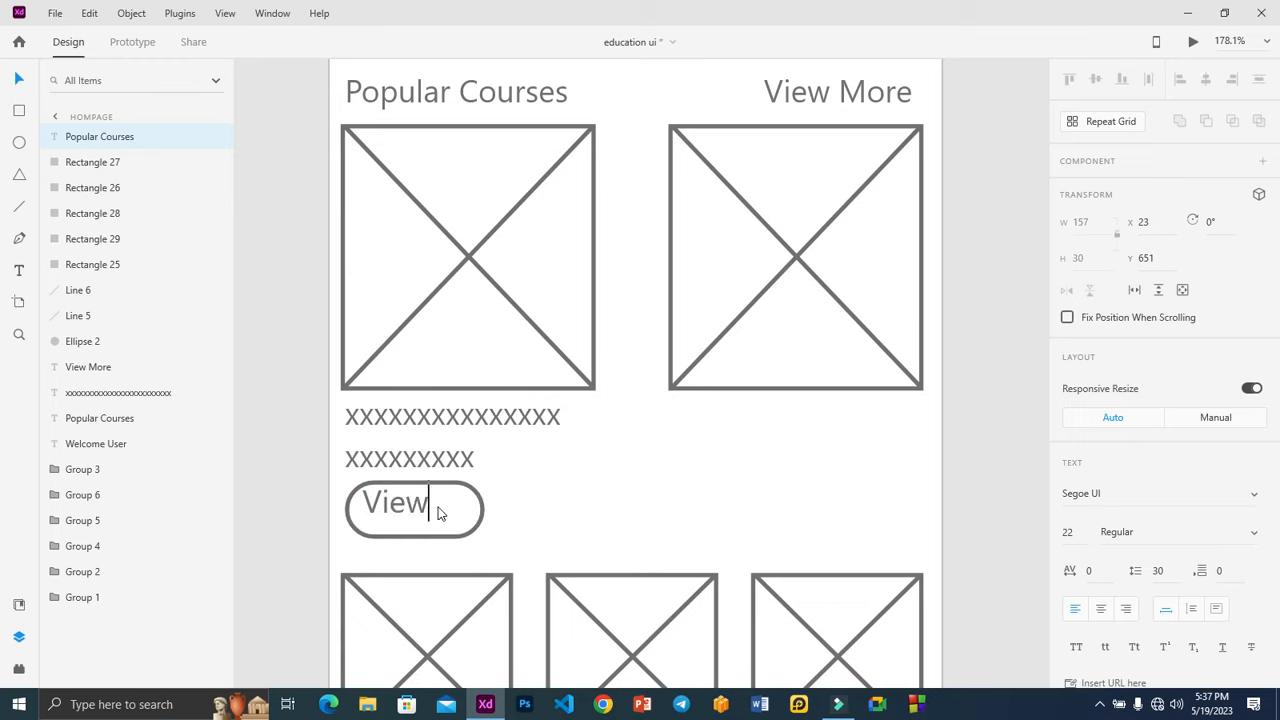
pyautogui.click(581, 488)
pyautogui.moveTo(409, 509); pyautogui.dragTo(429, 514)
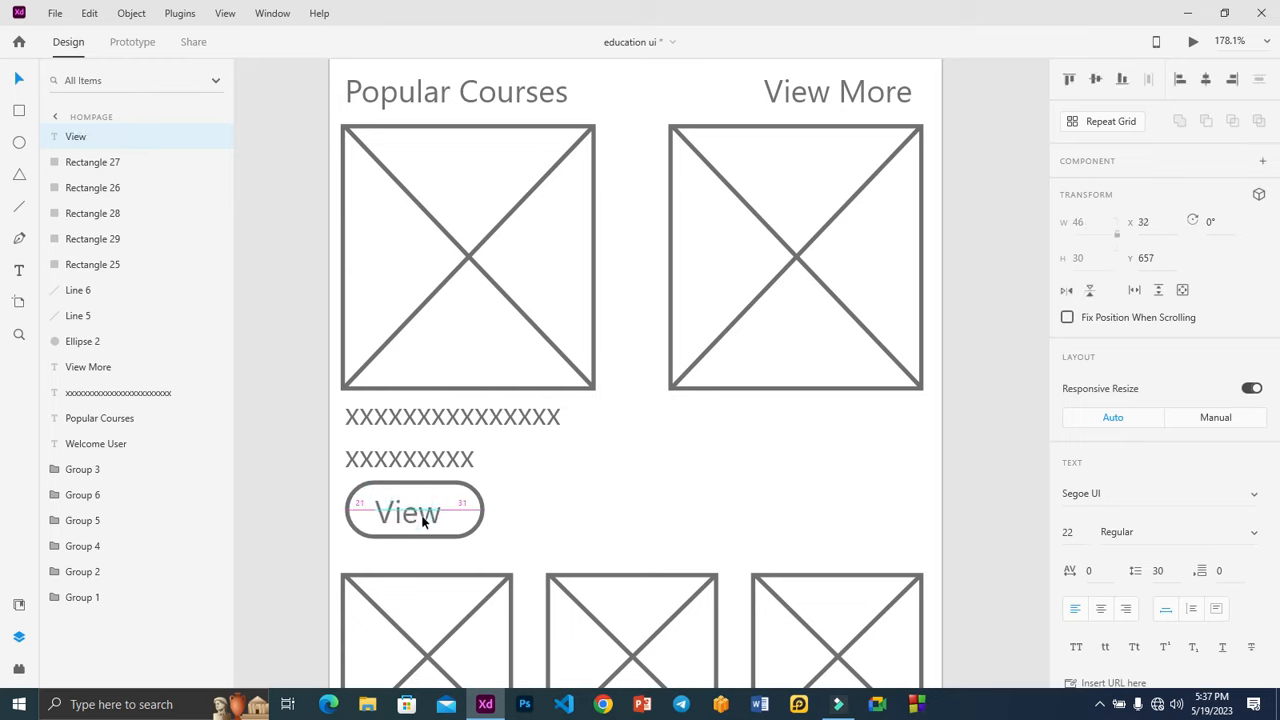
# Duplicate the placeholder text with the View label and its button to X 238, below the second course placeholder
pyautogui.keyDown('shift'); pyautogui.click(466, 497); pyautogui.keyUp('shift')
pyautogui.keyDown('shift'); pyautogui.click(446, 458); pyautogui.keyUp('shift')
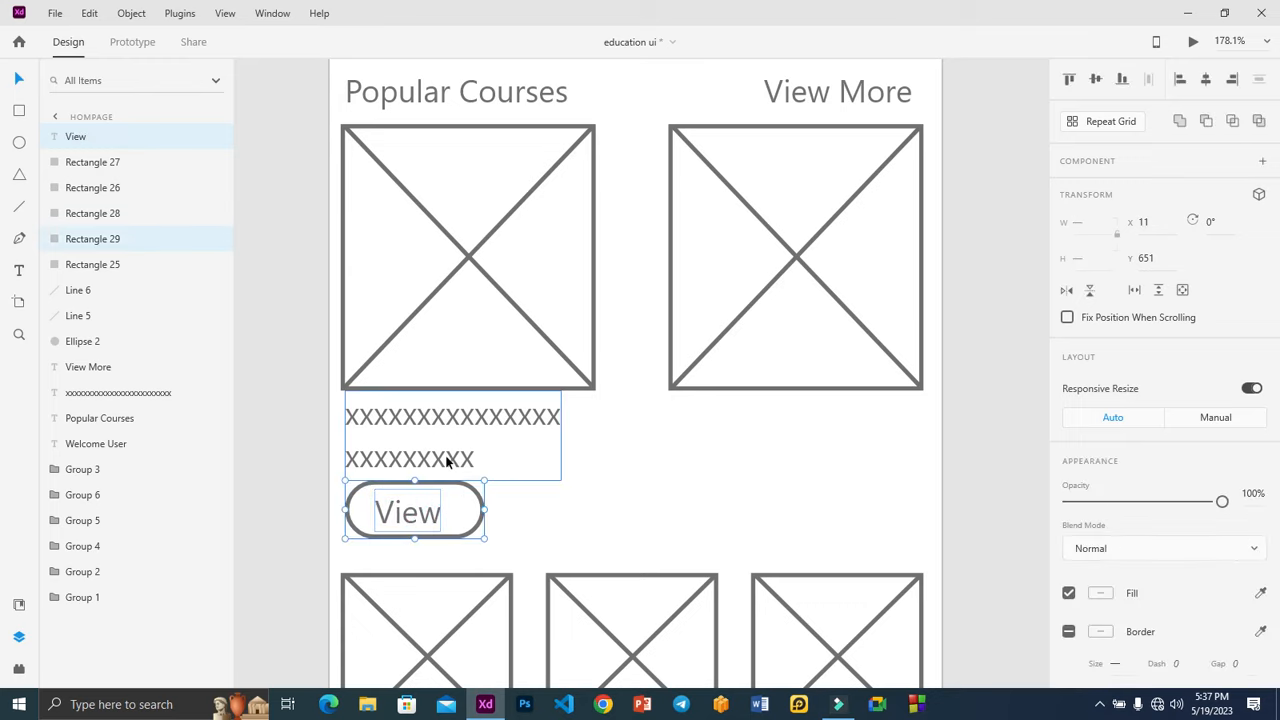
pyautogui.keyDown('alt'); pyautogui.moveTo(422, 459); pyautogui.dragTo(741, 458); pyautogui.keyUp('alt')
pyautogui.click(1012, 417)
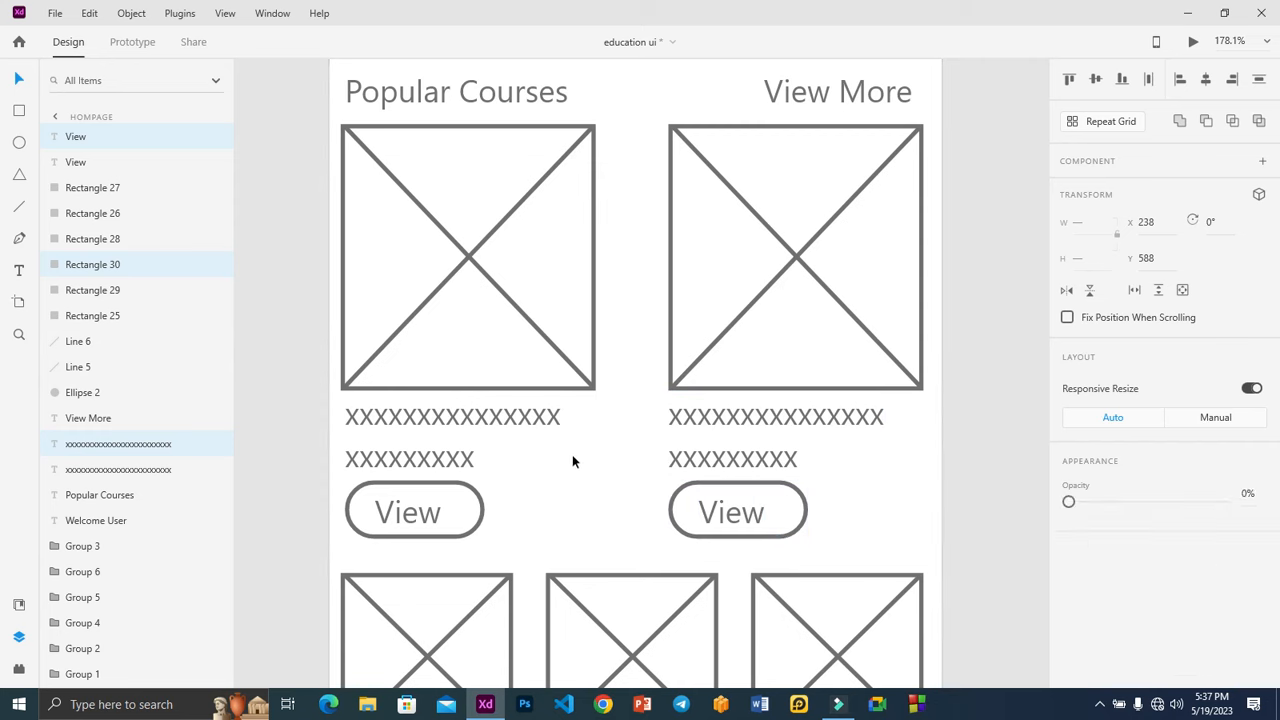
# Widen both course text boxes so their right edges line up with the course placeholders above them
pyautogui.click(546, 418)
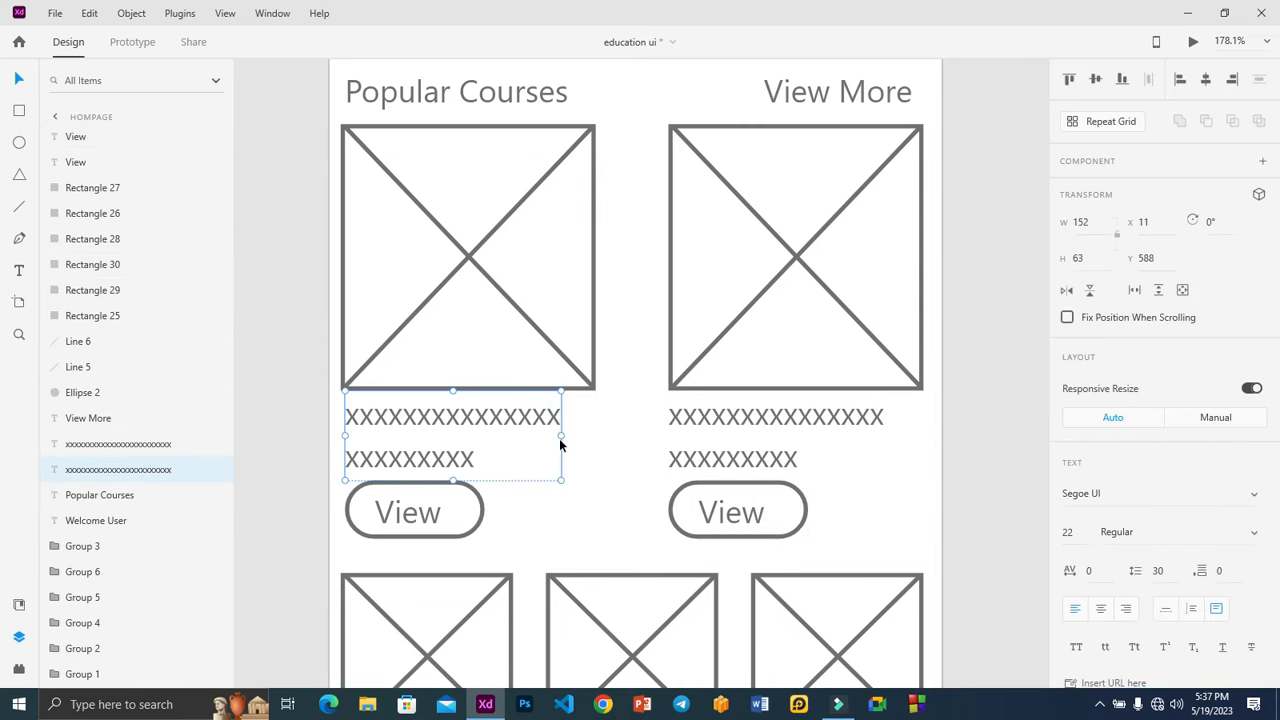
pyautogui.moveTo(562, 435); pyautogui.dragTo(593, 433)
pyautogui.click(743, 417)
pyautogui.moveTo(888, 435); pyautogui.dragTo(921, 434)
pyautogui.click(1037, 420)
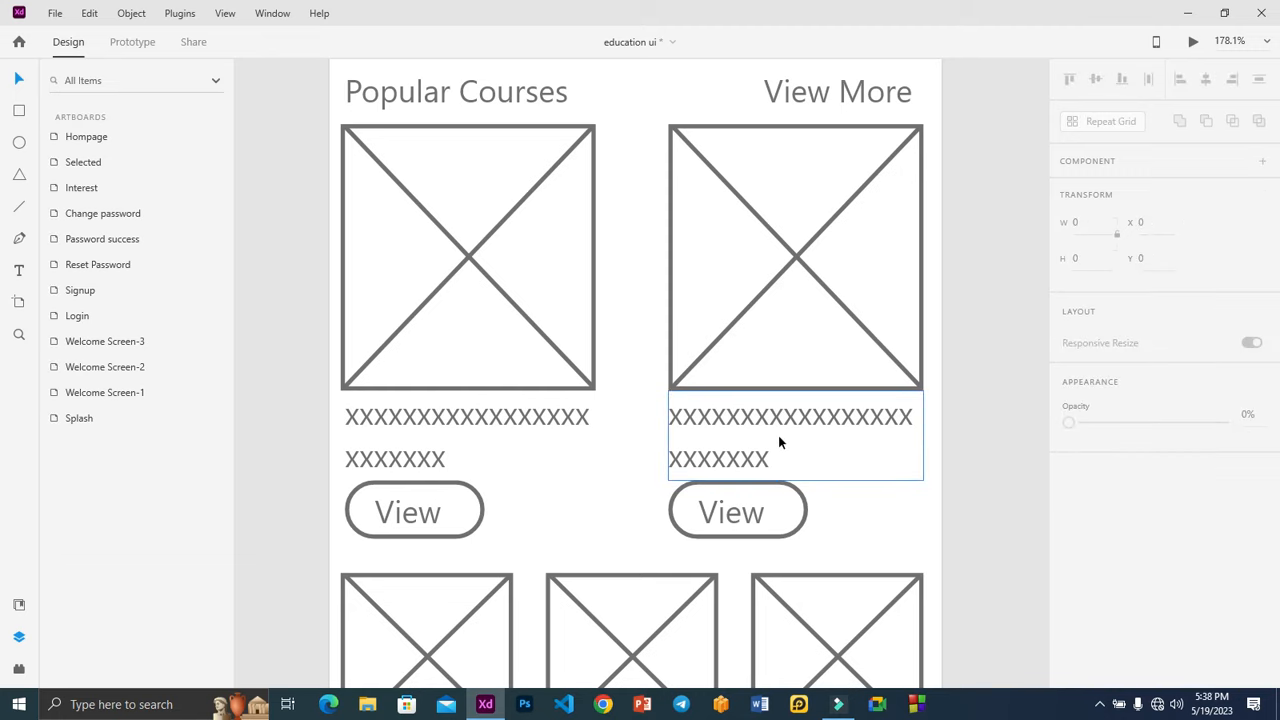
pyautogui.click(881, 517)
pyautogui.hotkey('ctrl', '0')
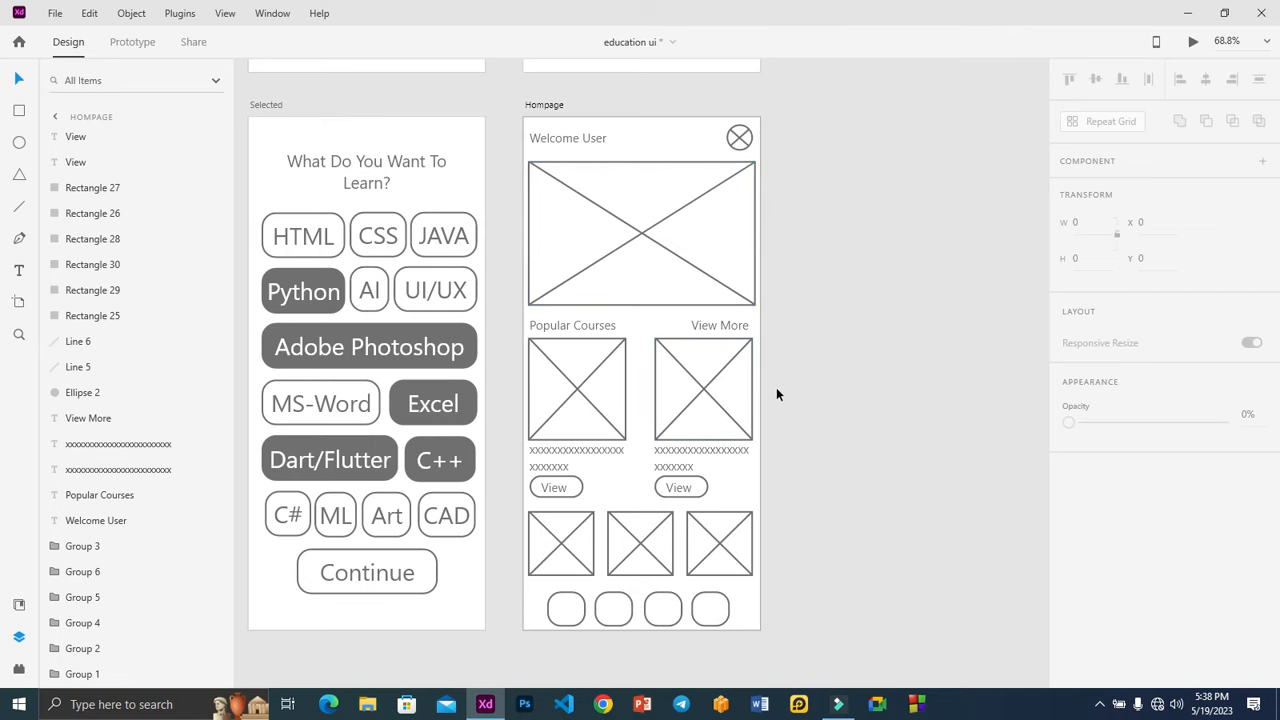
pyautogui.scroll(-1, 668, 480)
pyautogui.scroll(3, 668, 478)
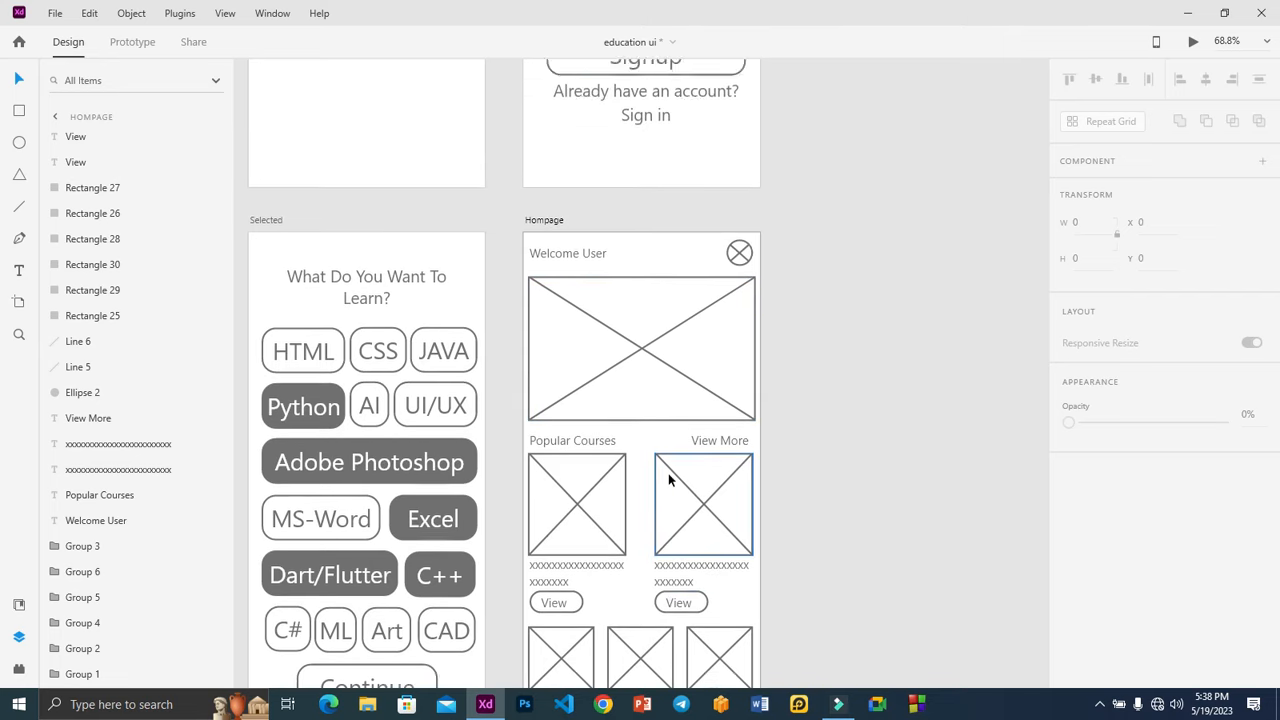
pyautogui.scroll(-2, 668, 478)
pyautogui.scroll(-2, 668, 475)
pyautogui.scroll(2, 670, 480)
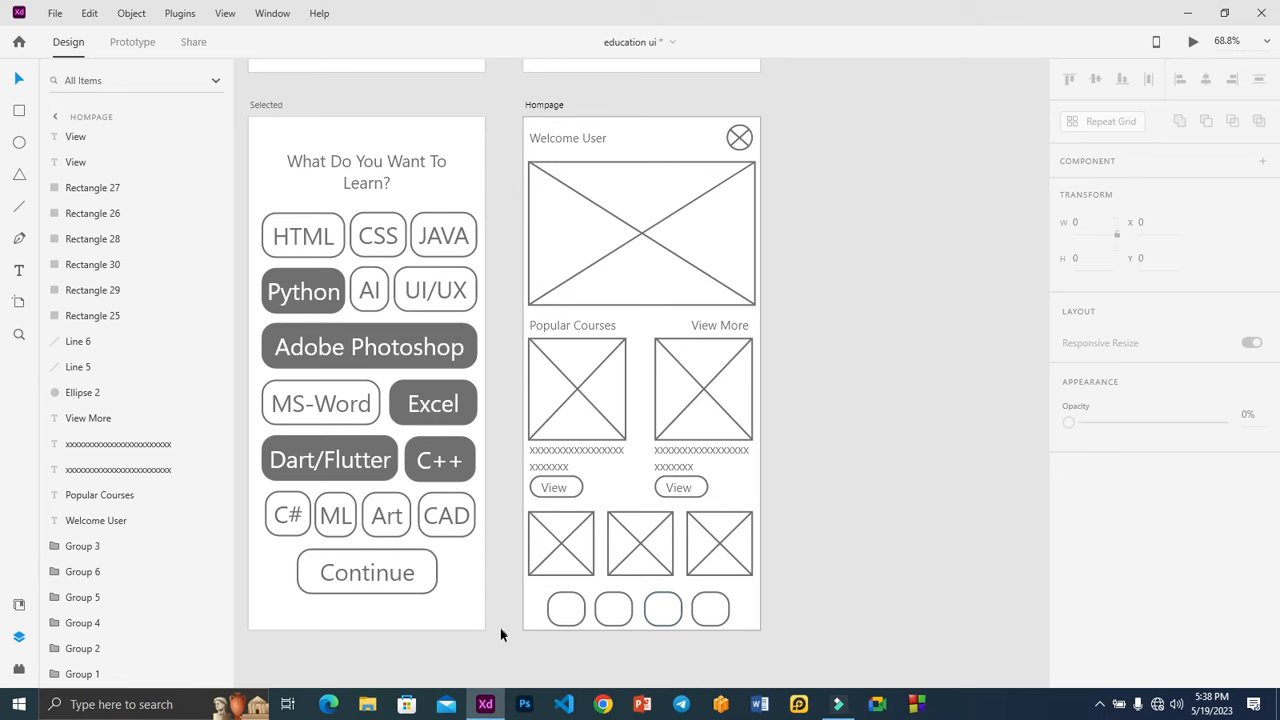
# In prototype mode, link the Selected artboard's Continue button to the Hompage artboard with a Push Right animation
pyautogui.moveTo(486, 629); pyautogui.dragTo(691, 611)
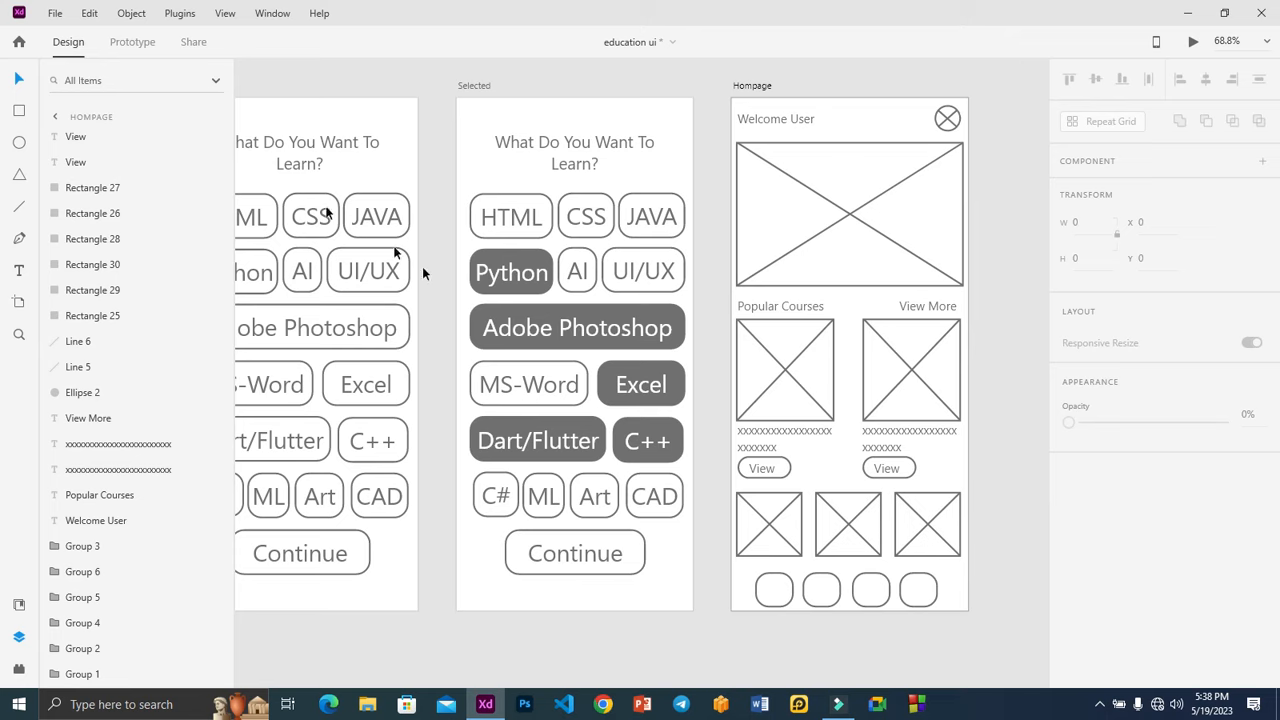
pyautogui.click(134, 41)
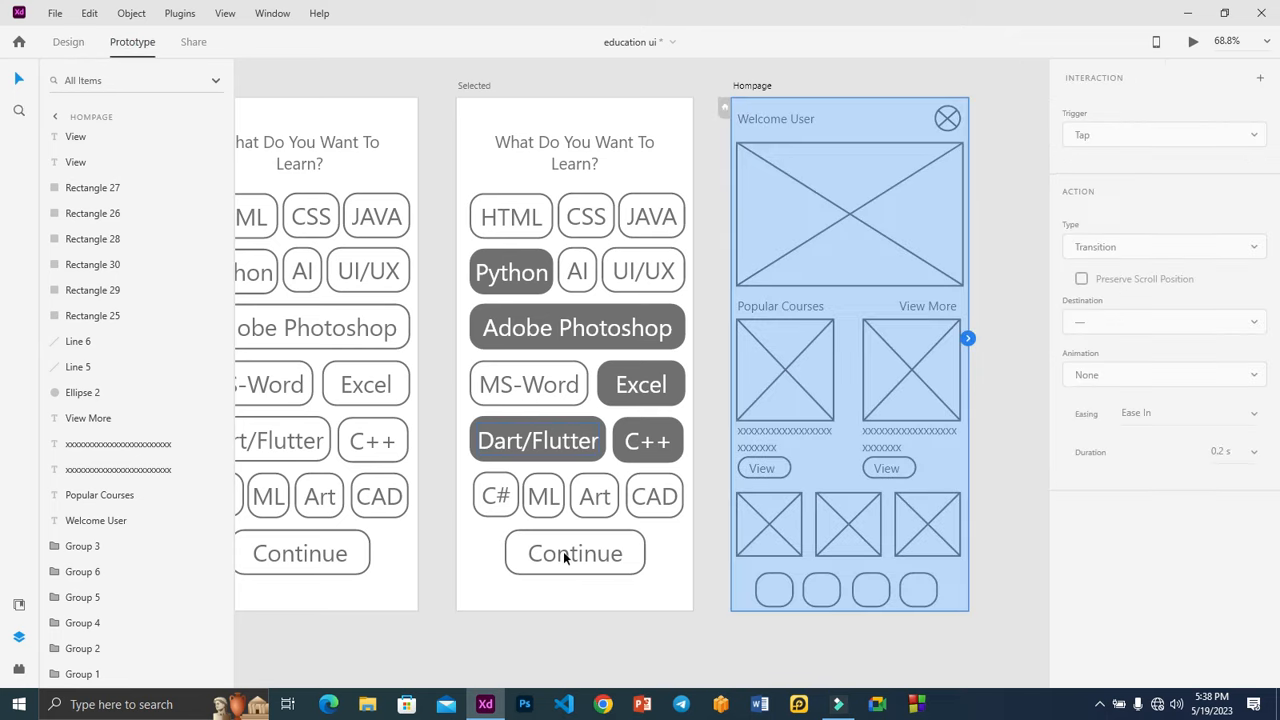
pyautogui.click(619, 555)
pyautogui.moveTo(646, 552); pyautogui.dragTo(745, 470)
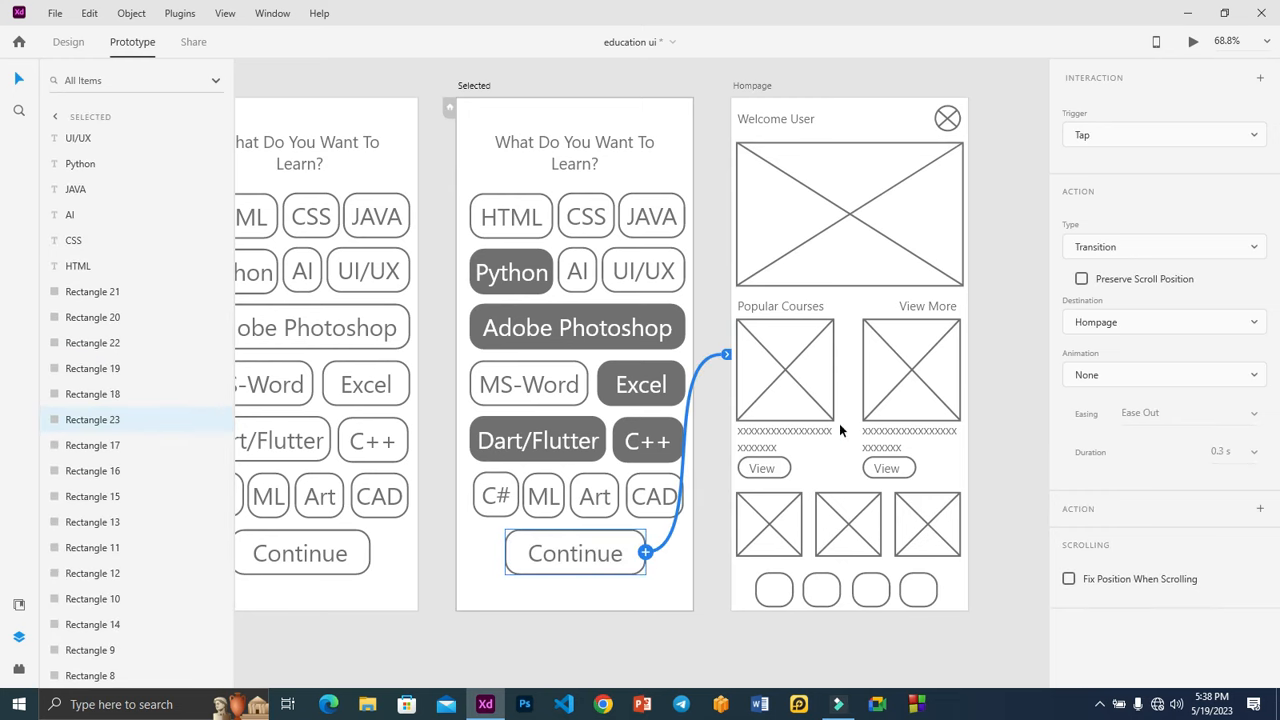
pyautogui.click(1163, 378)
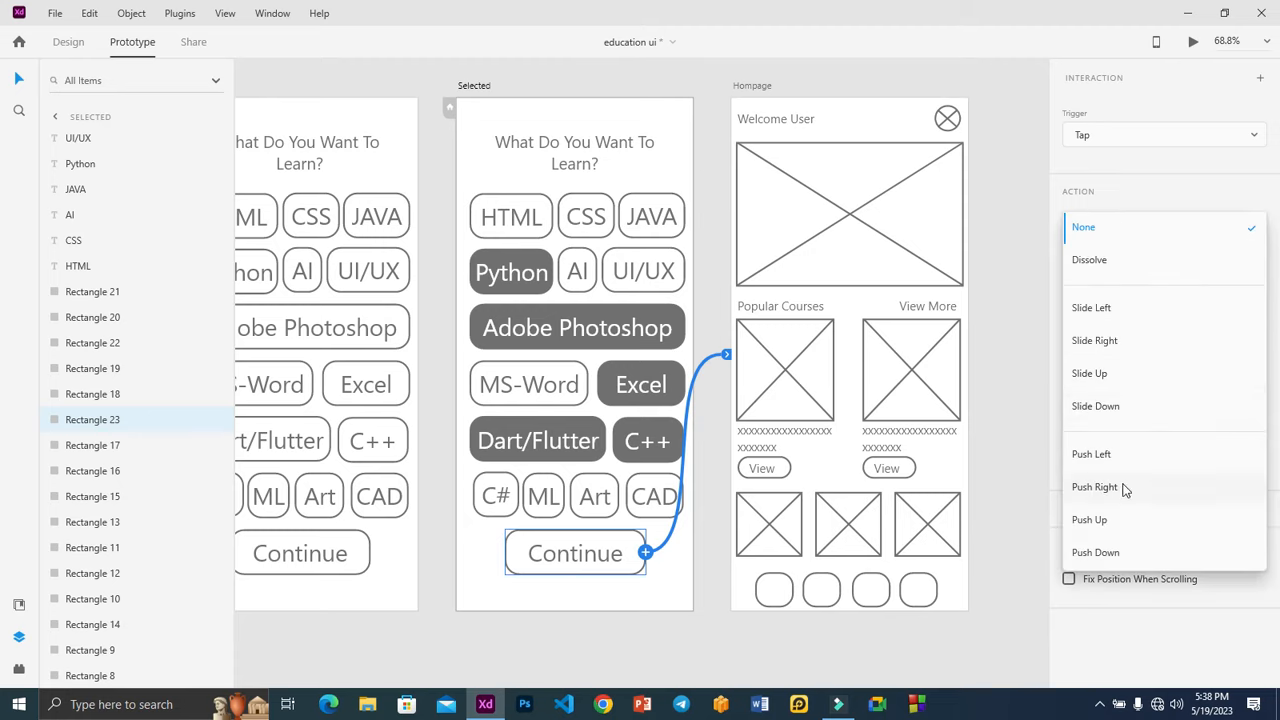
pyautogui.click(1127, 487)
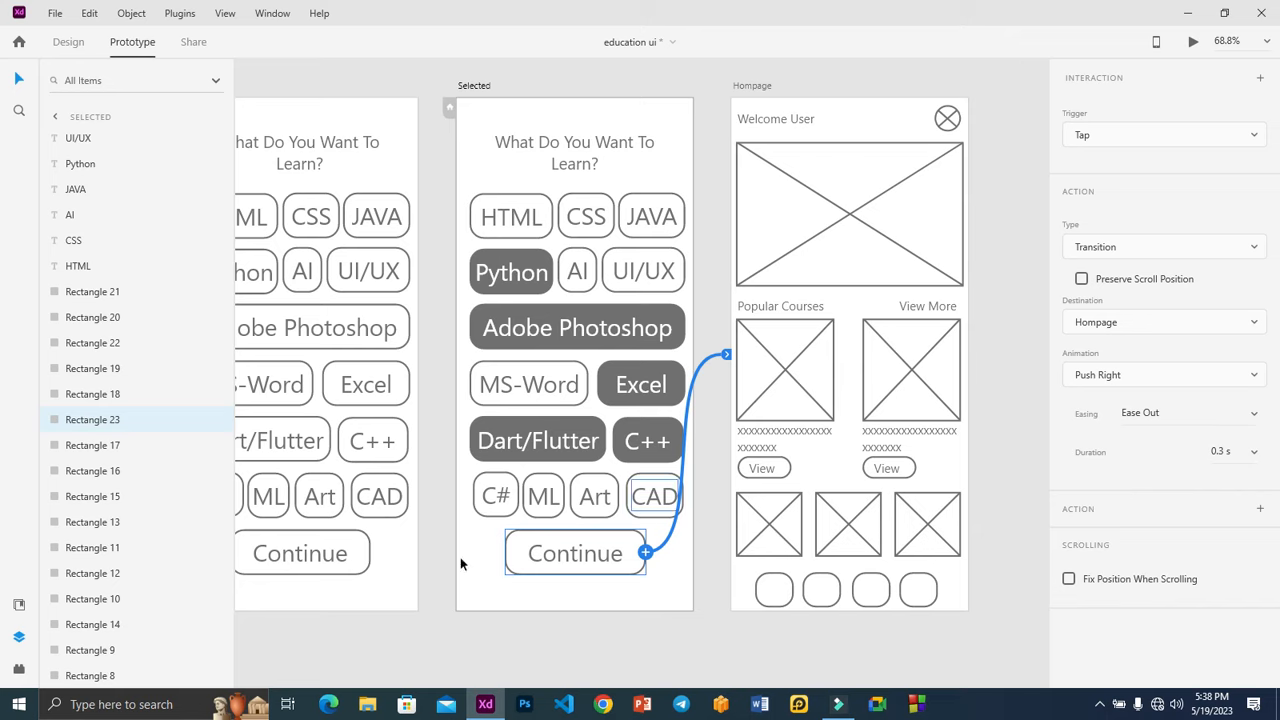
pyautogui.click(434, 594)
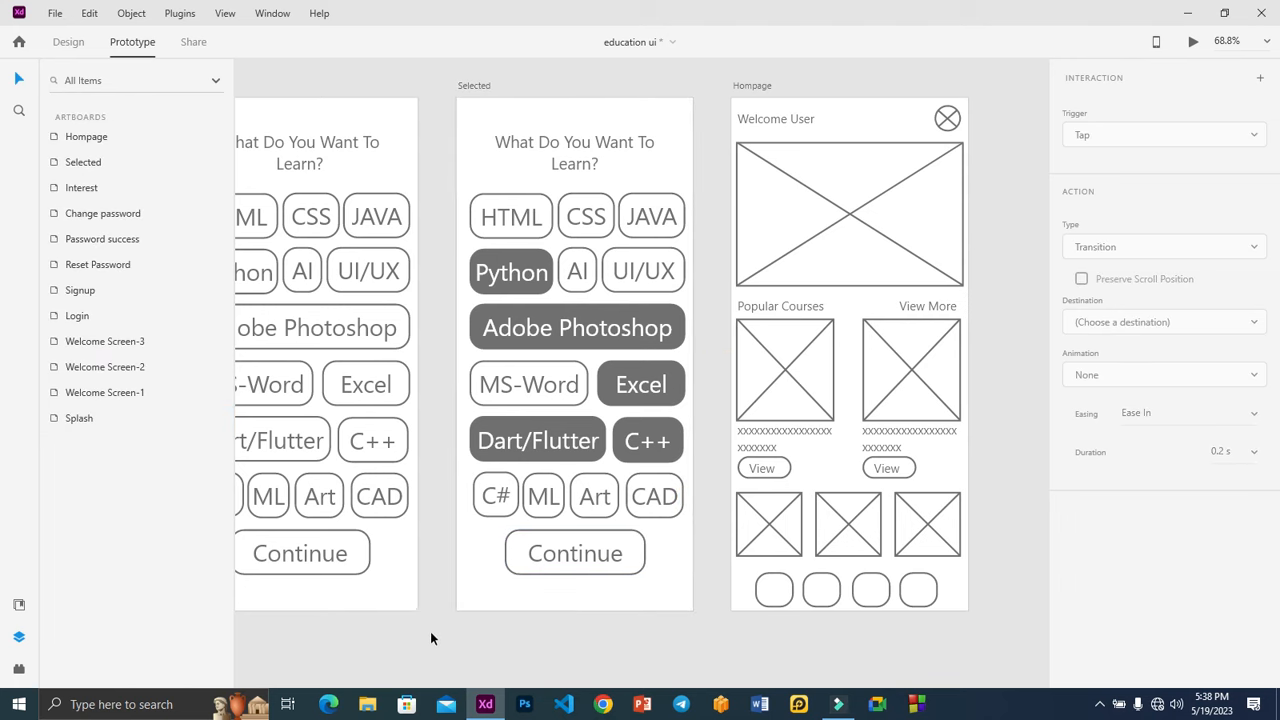
# Link the Interest artboard's Adobe Photoshop button to the Selected artboard with a Push Right transition
pyautogui.moveTo(429, 629); pyautogui.dragTo(668, 616)
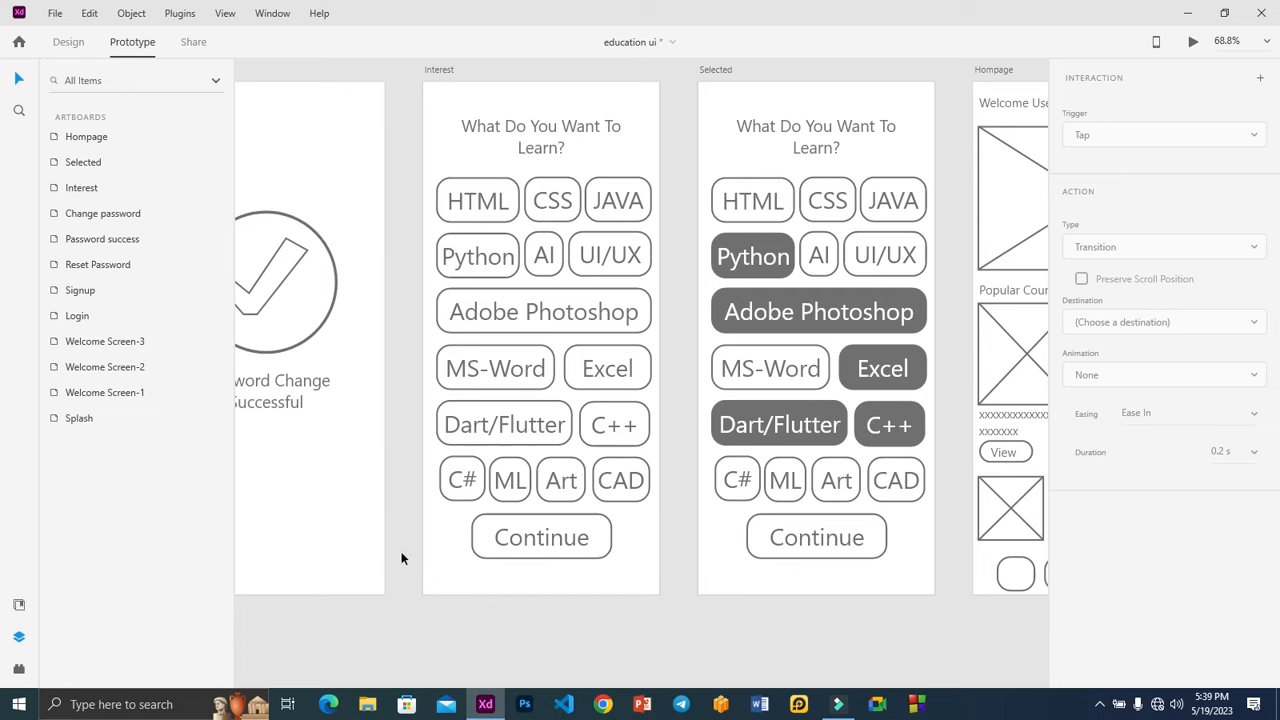
pyautogui.moveTo(400, 556); pyautogui.dragTo(470, 567)
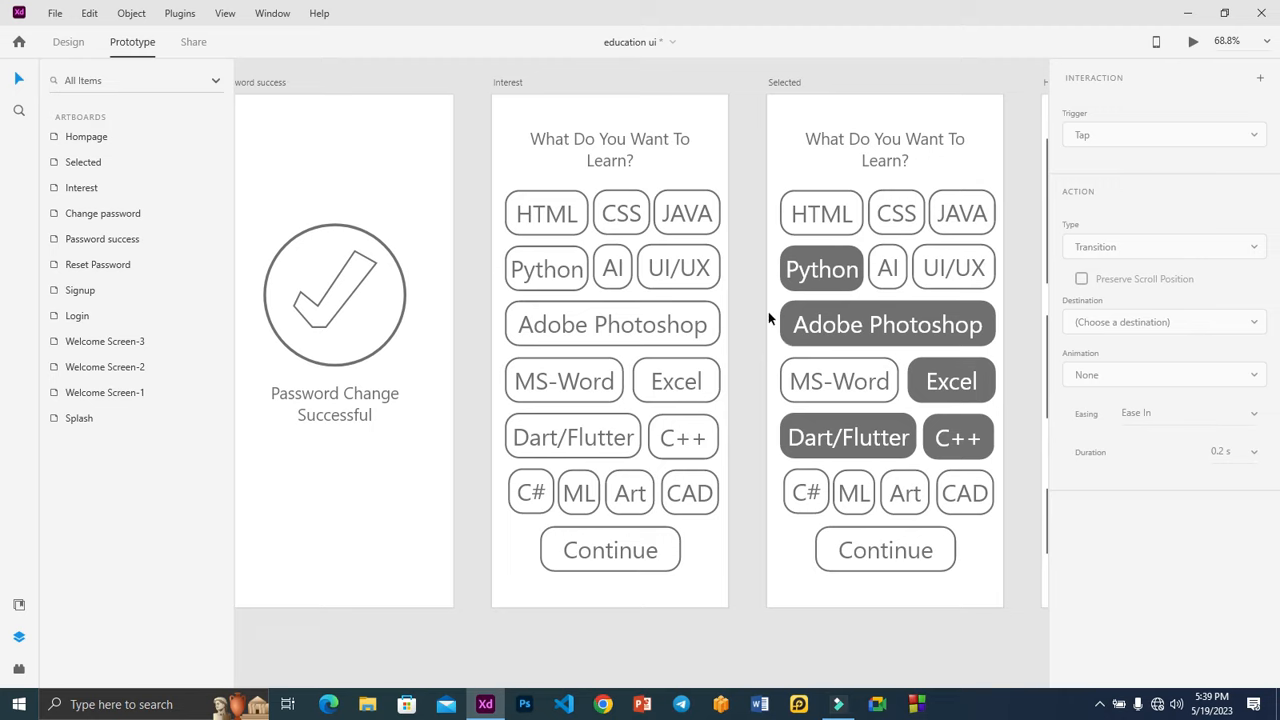
pyautogui.click(715, 336)
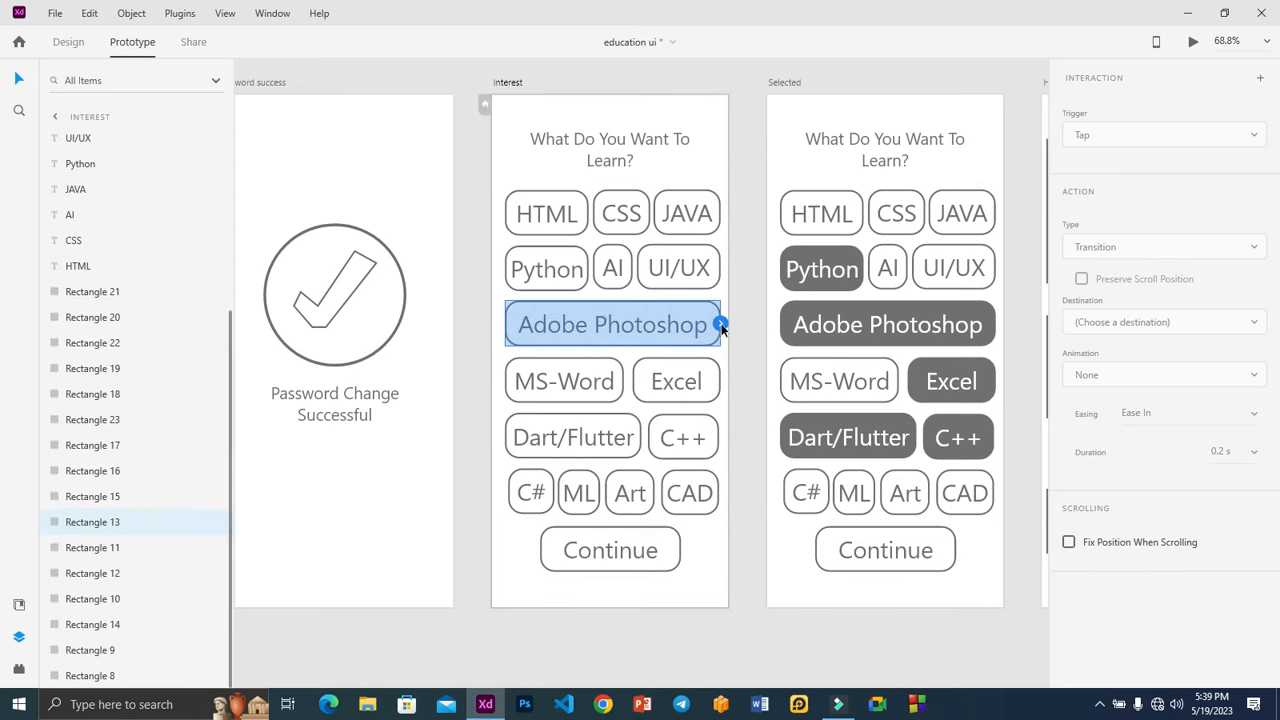
pyautogui.moveTo(722, 323); pyautogui.dragTo(783, 299)
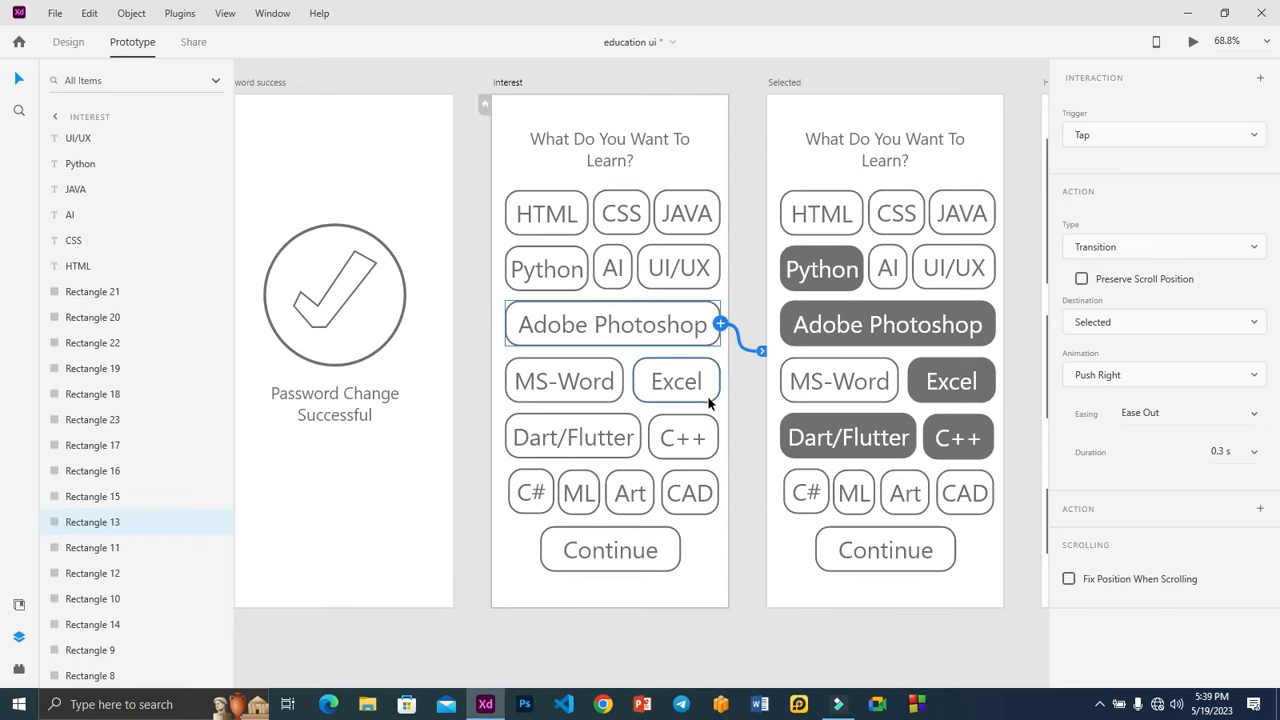
# Link the rounded rectangle around Python on the Interest artboard to the Selected artboard with a Push Right transition
pyautogui.click(583, 271)
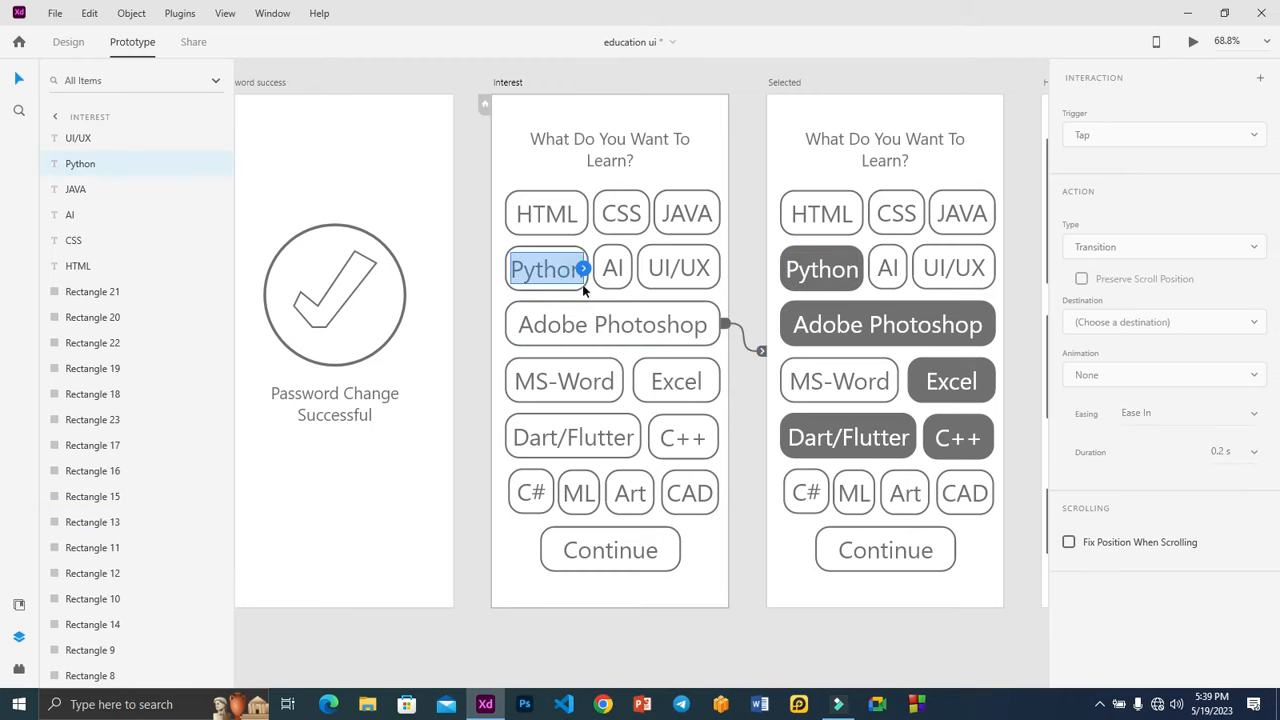
pyautogui.click(580, 285)
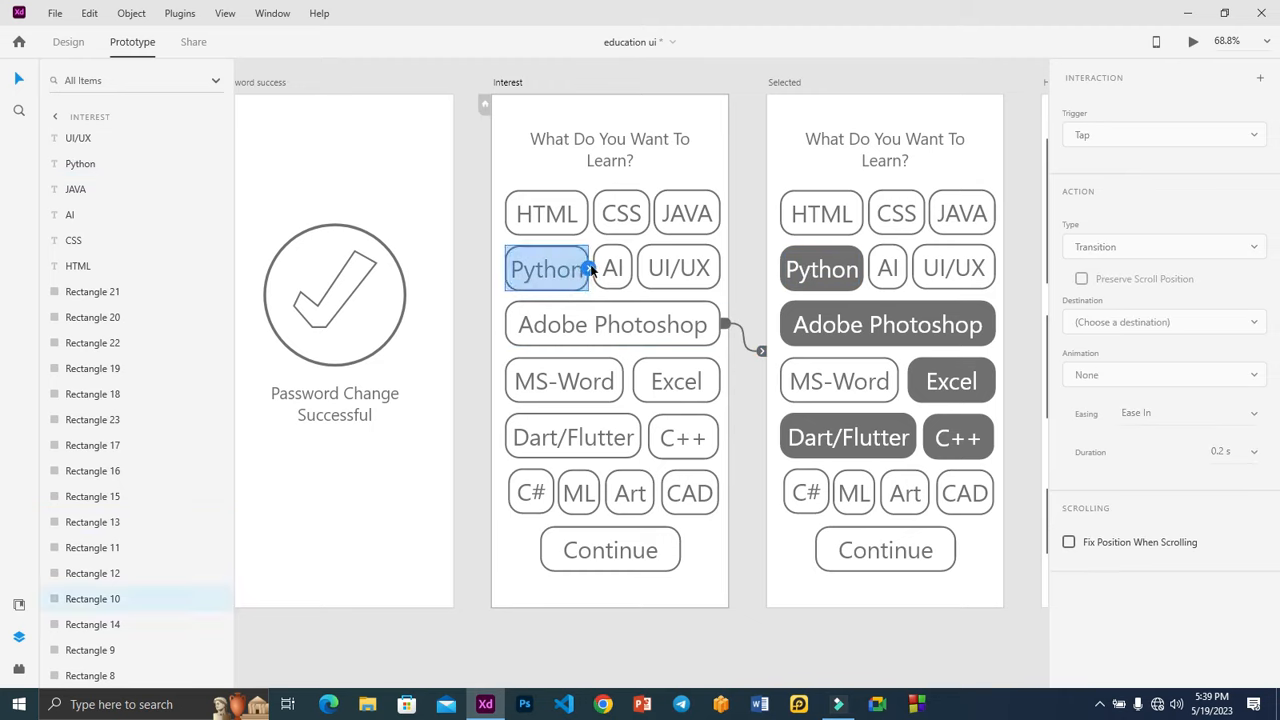
pyautogui.moveTo(588, 270); pyautogui.dragTo(760, 266)
pyautogui.moveTo(588, 268); pyautogui.dragTo(826, 255)
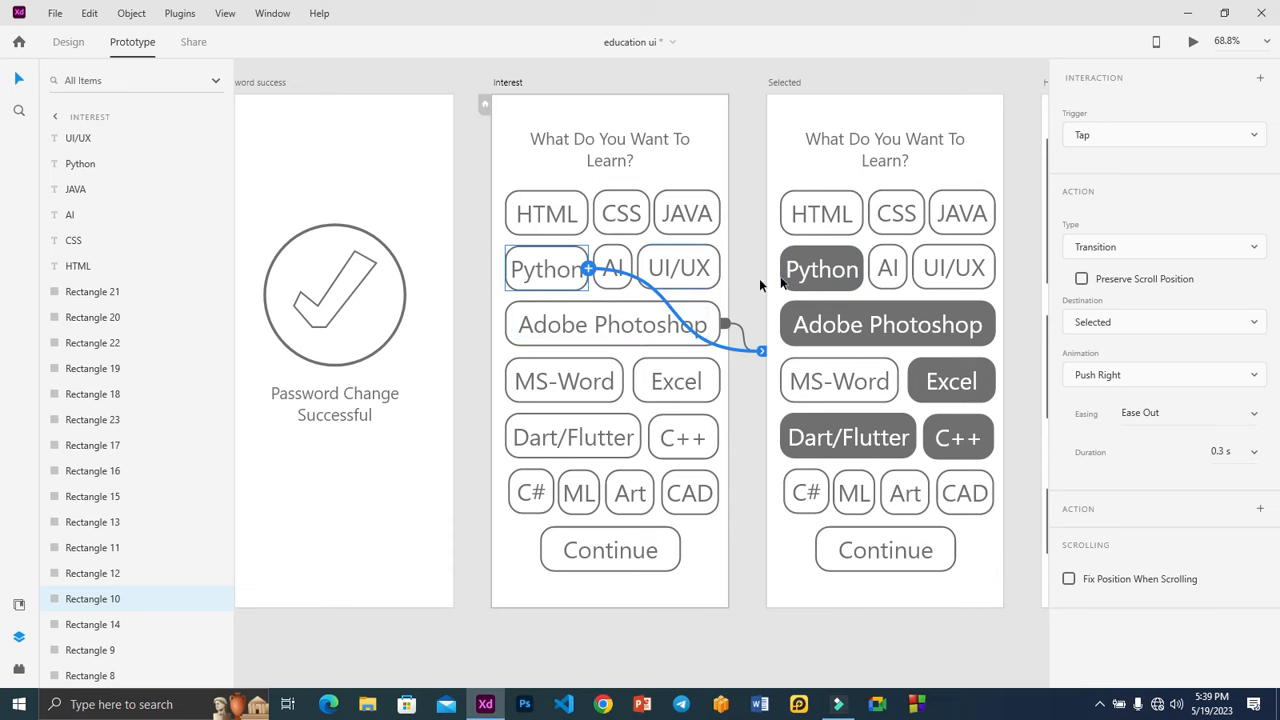
# Link the Excel, Dart/Flutter and C++ buttons on the Interest artboard to the Selected artboard with Push Right transitions
pyautogui.click(708, 395)
pyautogui.moveTo(720, 381); pyautogui.dragTo(787, 381)
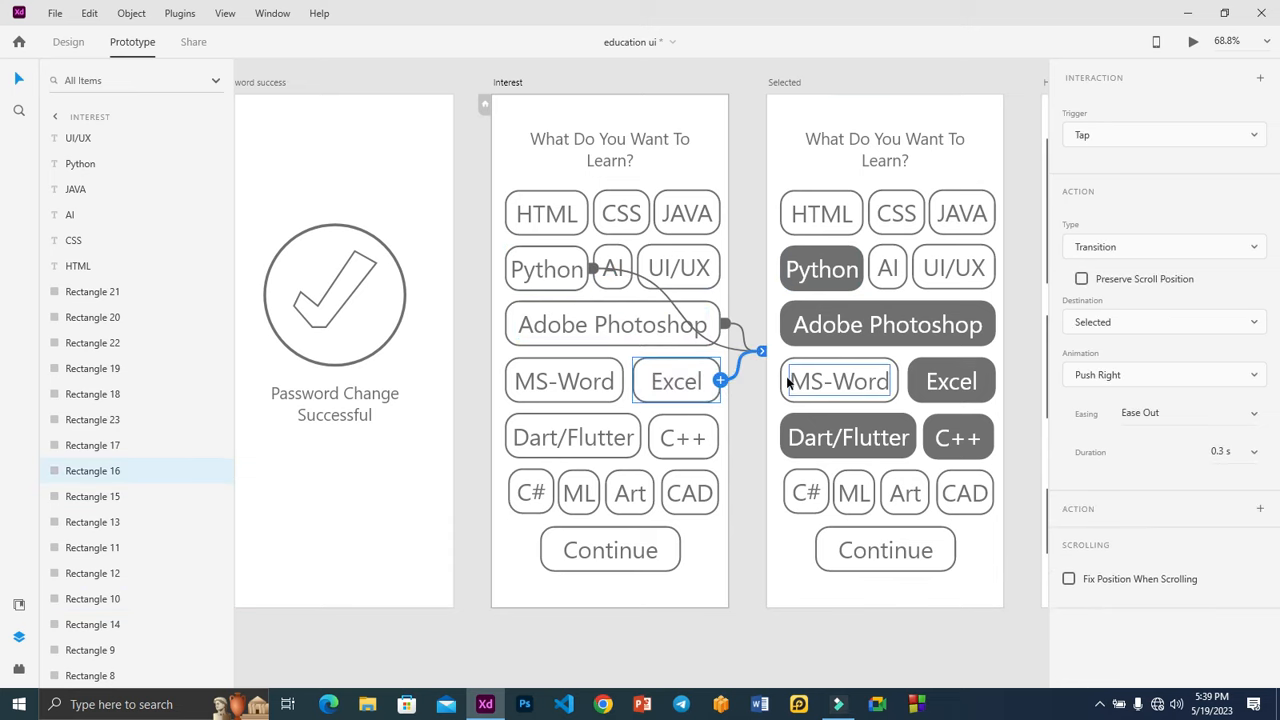
pyautogui.click(600, 452)
pyautogui.moveTo(640, 437); pyautogui.dragTo(781, 378)
pyautogui.click(718, 449)
pyautogui.moveTo(719, 437); pyautogui.dragTo(765, 356)
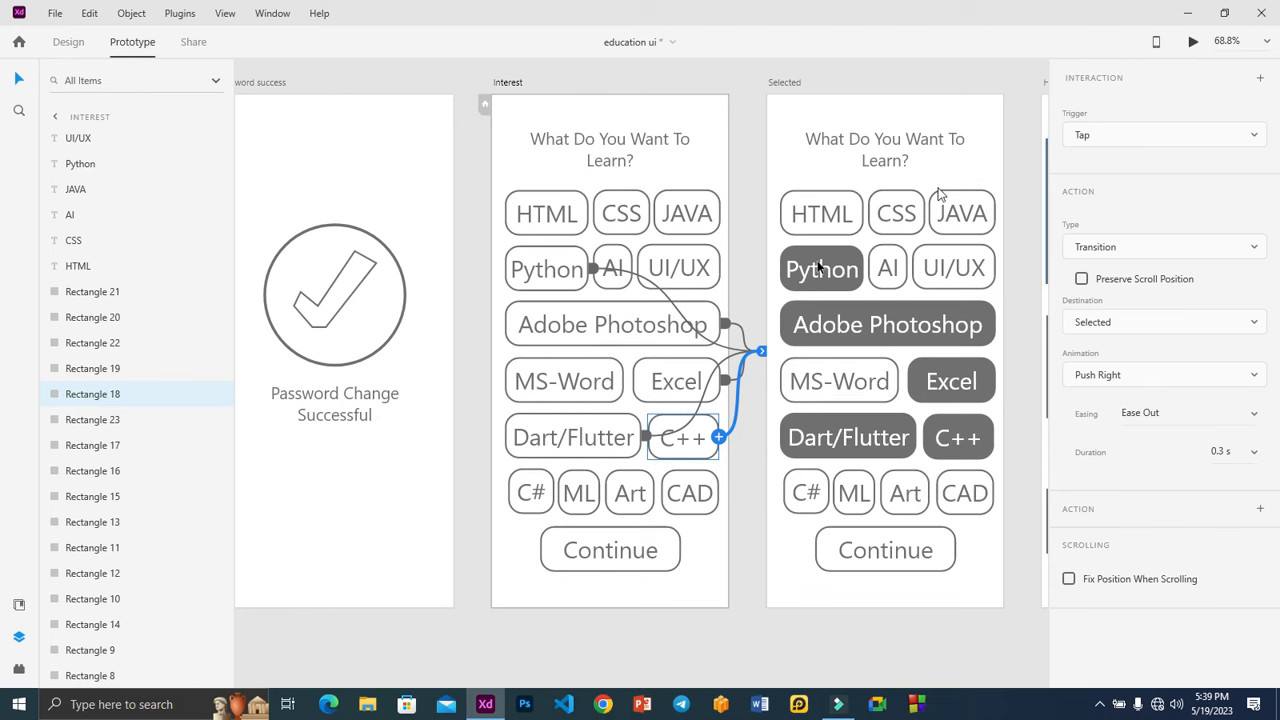
# Open the prototype preview and move its window clear of the Interest artboard
pyautogui.hotkey('ctrl', 'Return')
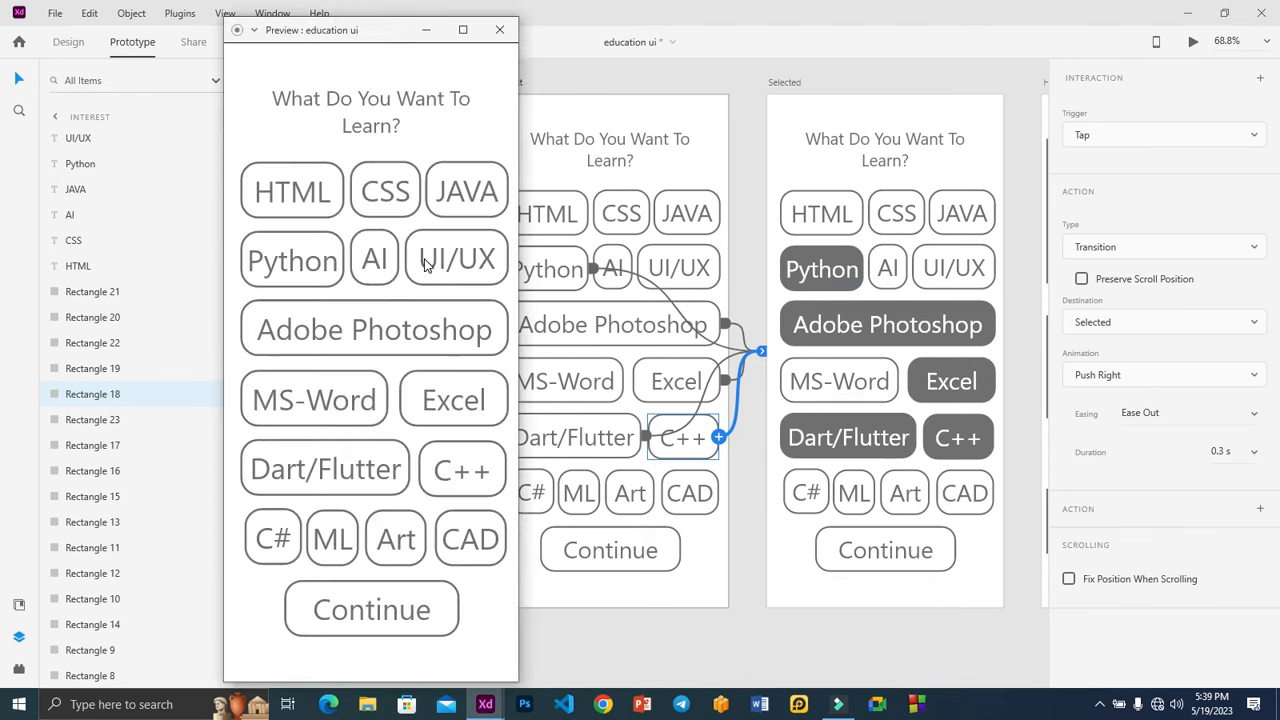
pyautogui.click(358, 30)
pyautogui.moveTo(362, 33); pyautogui.dragTo(1020, 62)
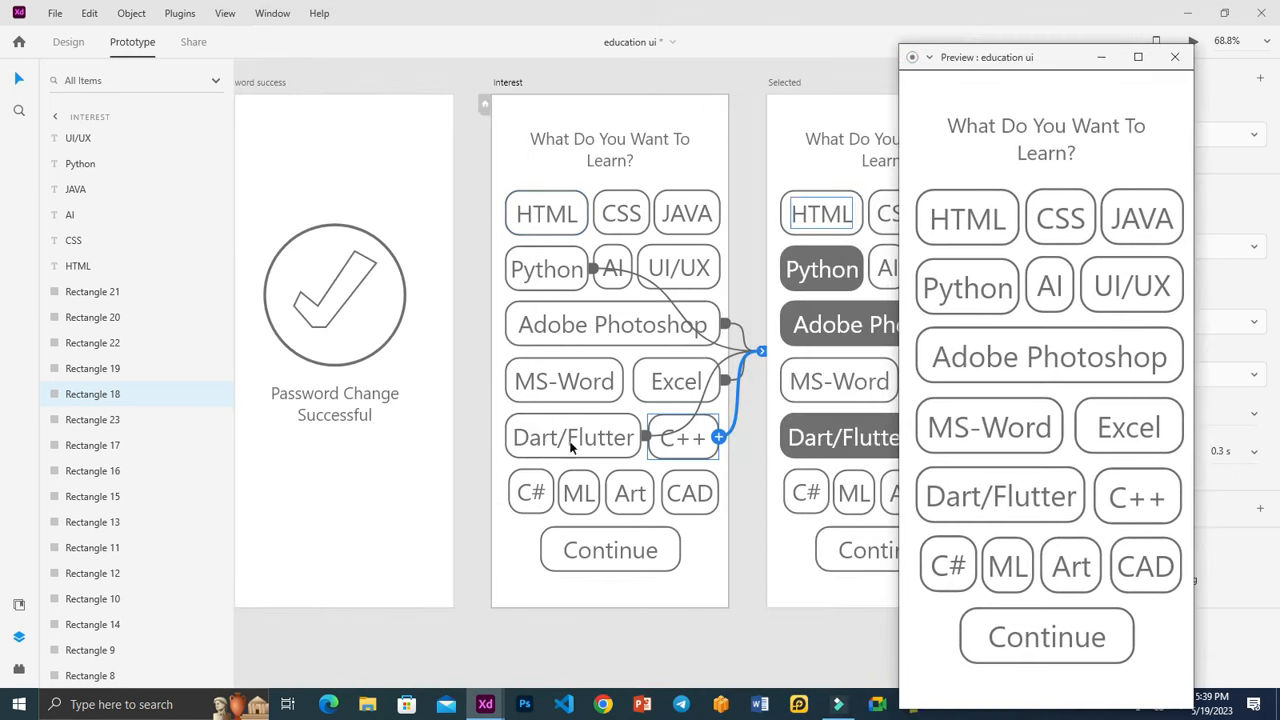
# Preview the prototype from the Splash artboard and advance with Next through the welcome screens to the Login and Signup choice
pyautogui.click(475, 508)
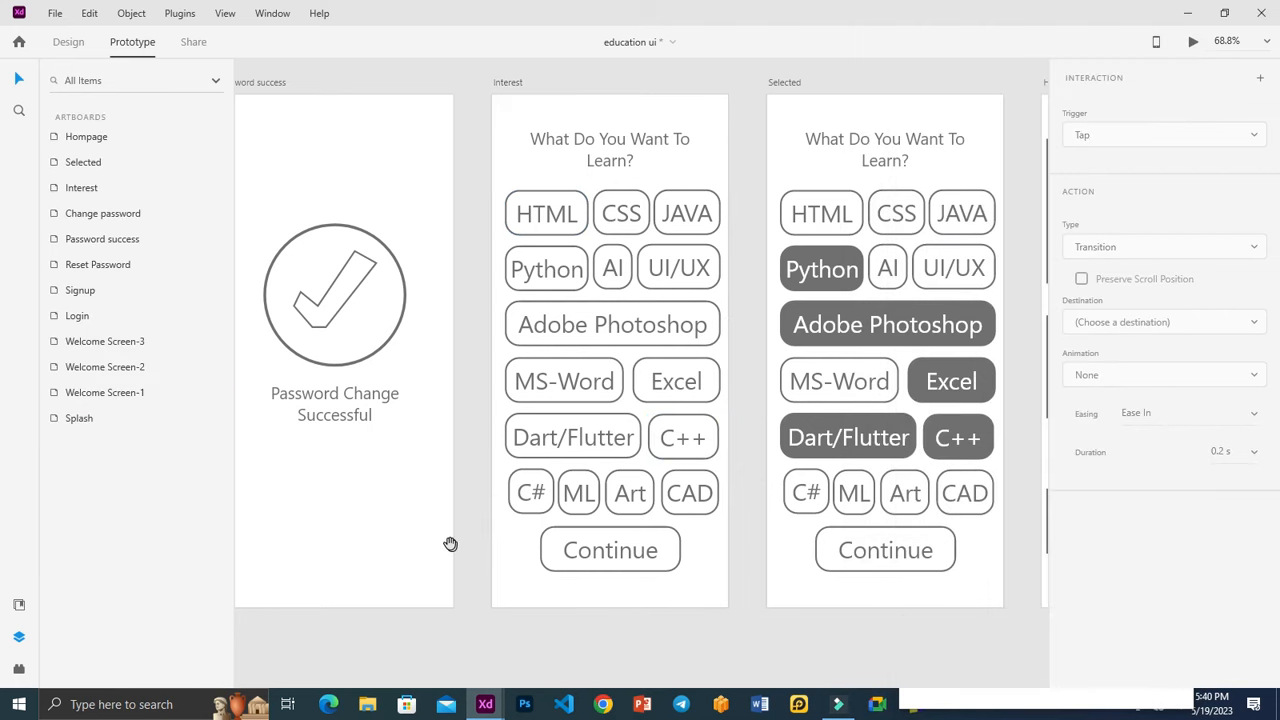
pyautogui.moveTo(445, 539); pyautogui.dragTo(669, 491)
pyautogui.moveTo(371, 458); pyautogui.dragTo(580, 534)
pyautogui.moveTo(385, 378); pyautogui.dragTo(586, 456)
pyautogui.moveTo(443, 323); pyautogui.dragTo(457, 457)
pyautogui.moveTo(434, 380); pyautogui.dragTo(437, 489)
pyautogui.click(424, 334)
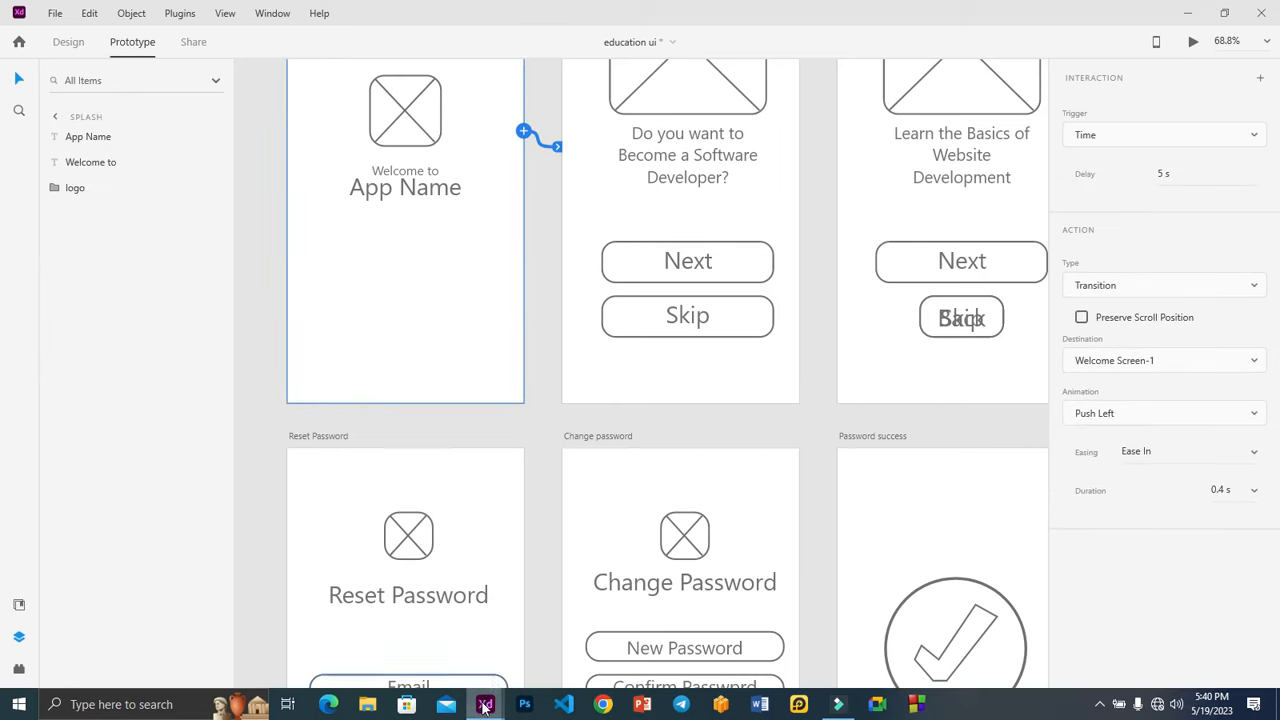
pyautogui.moveTo(485, 707)
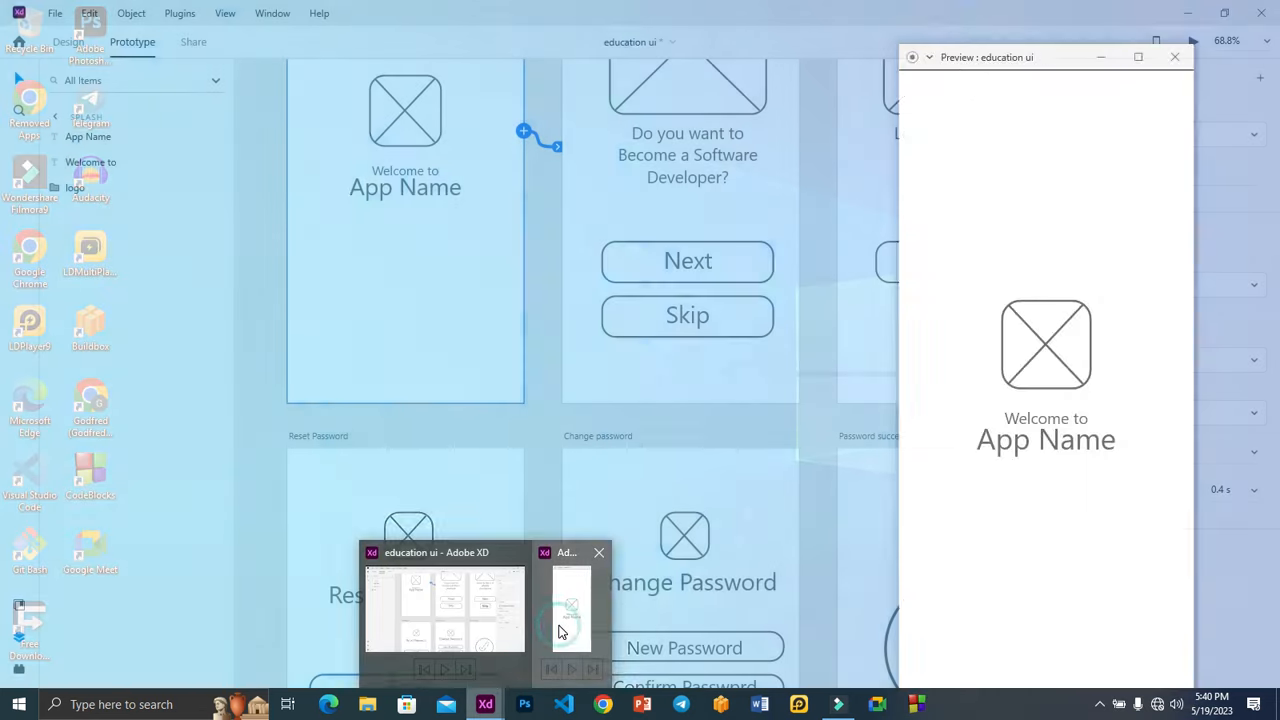
pyautogui.click(572, 605)
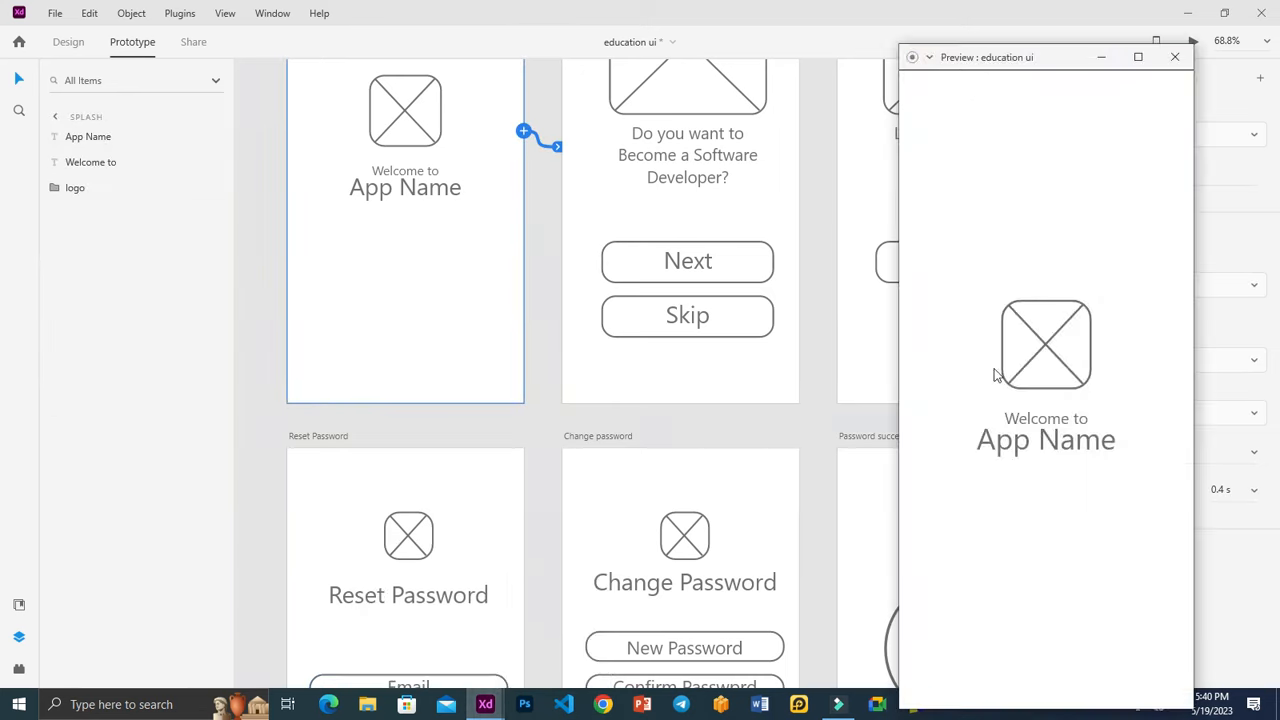
pyautogui.moveTo(1012, 68); pyautogui.dragTo(1040, 42)
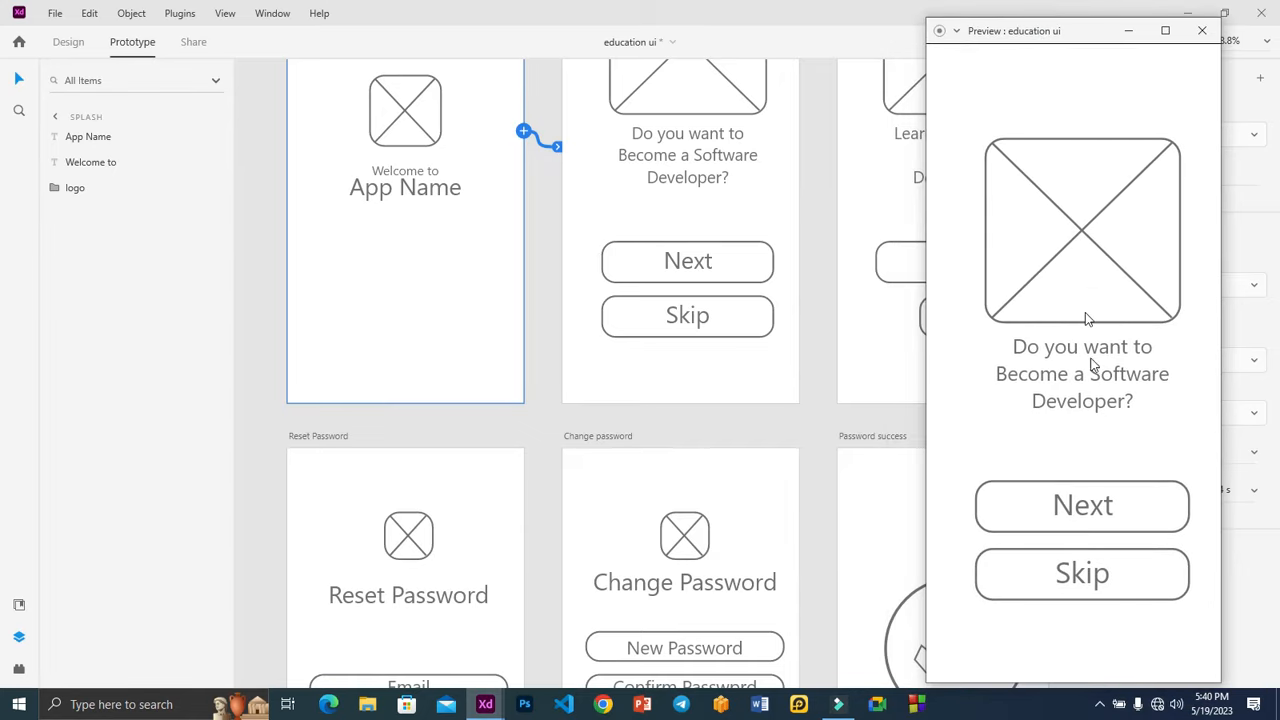
pyautogui.click(1083, 503)
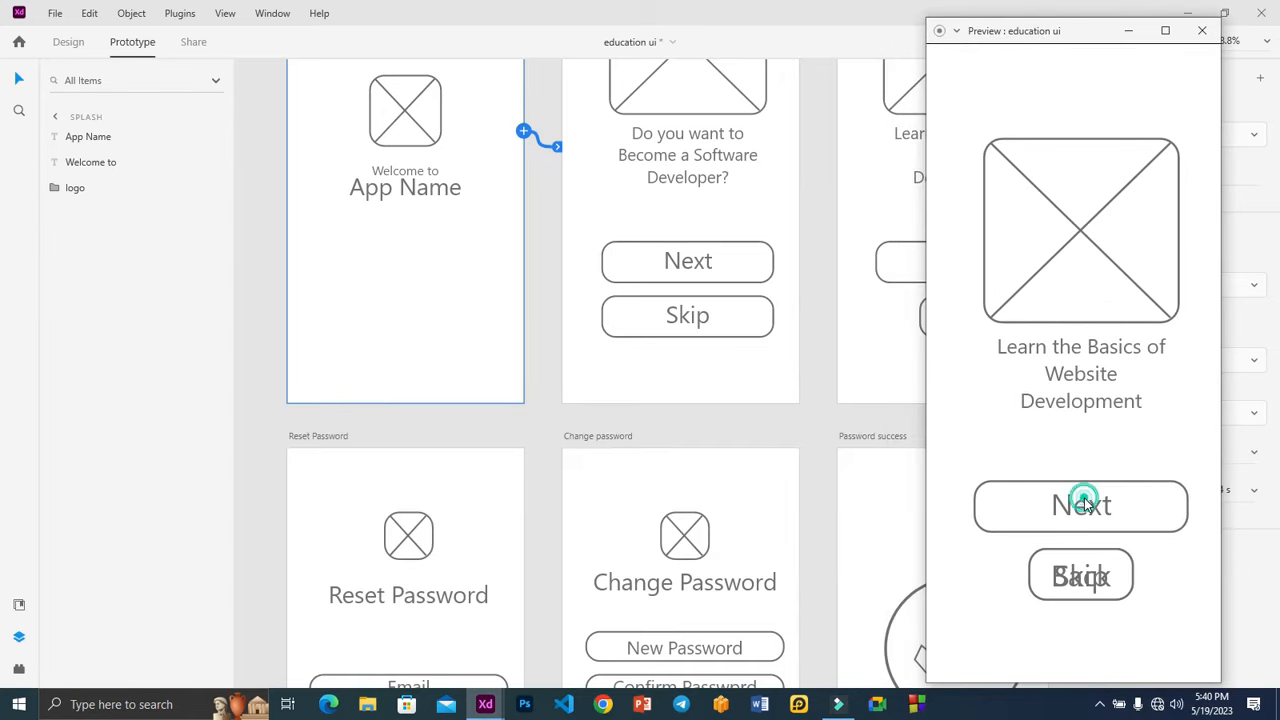
pyautogui.click(1085, 503)
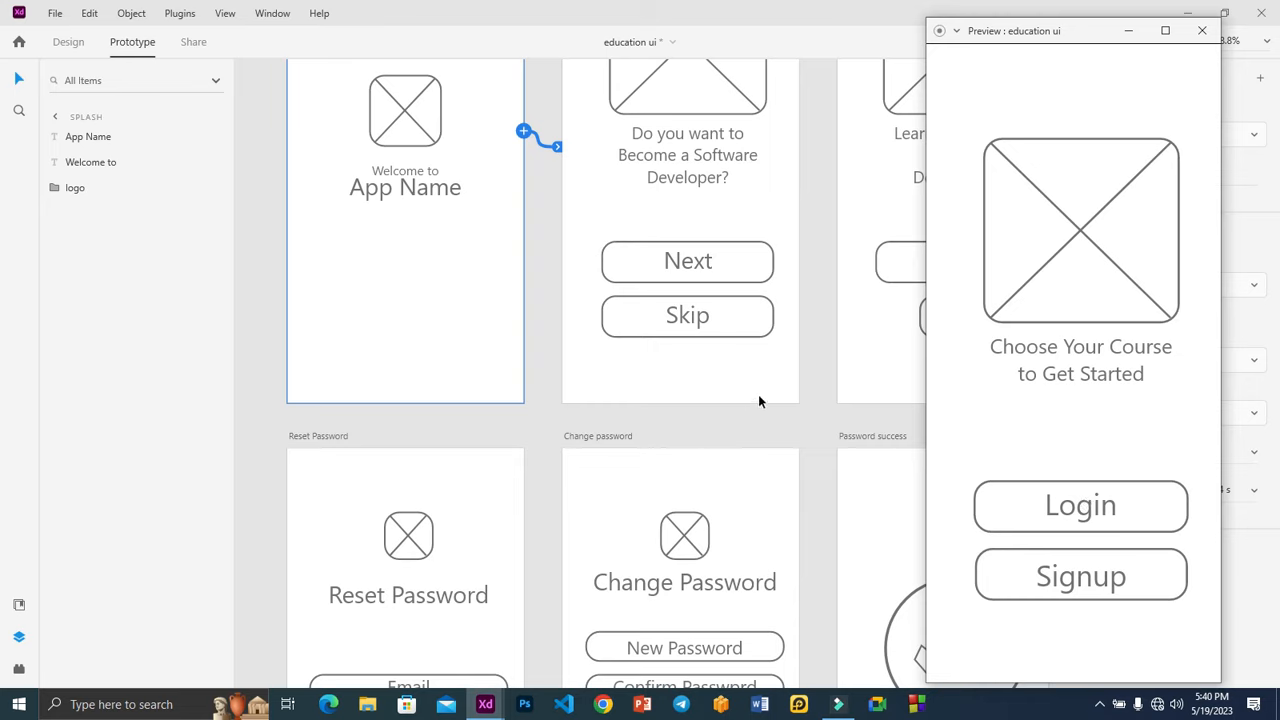
# Pull the overlapping Skip text off the Back button on Welcome Screen-2 and delete it
pyautogui.click(831, 368)
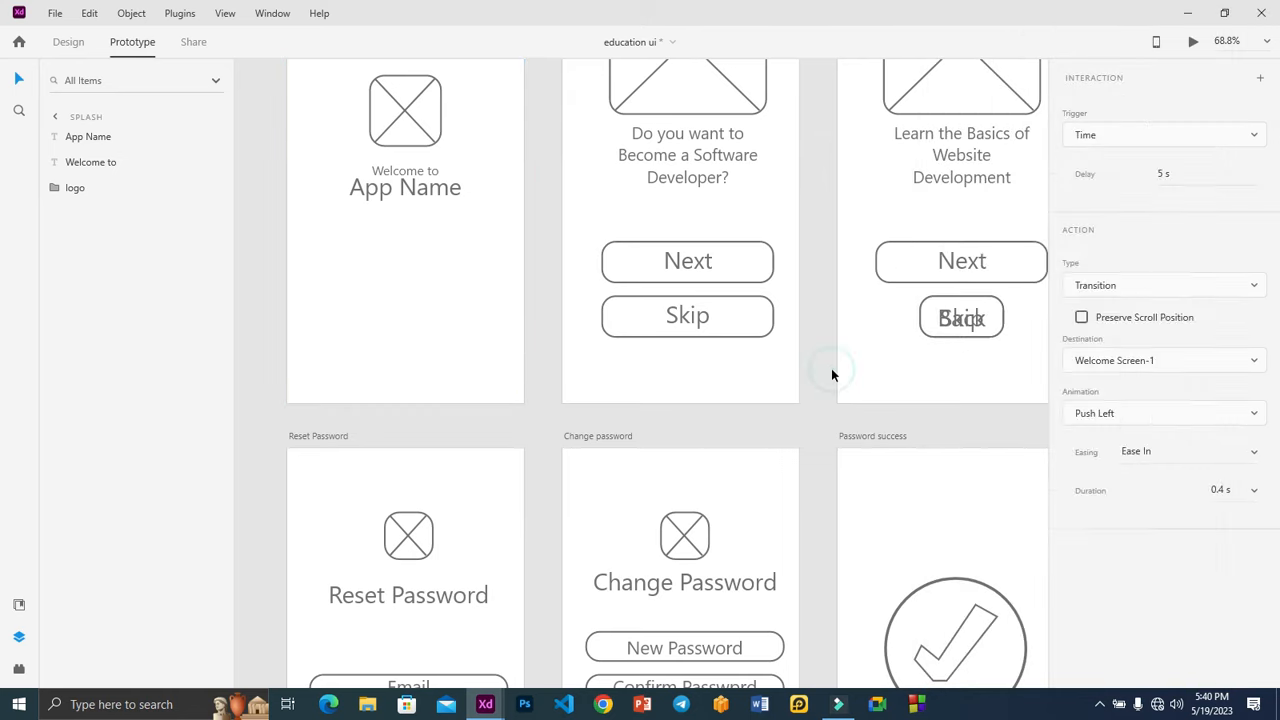
pyautogui.click(891, 364)
pyautogui.click(966, 326)
pyautogui.moveTo(966, 326); pyautogui.dragTo(952, 359)
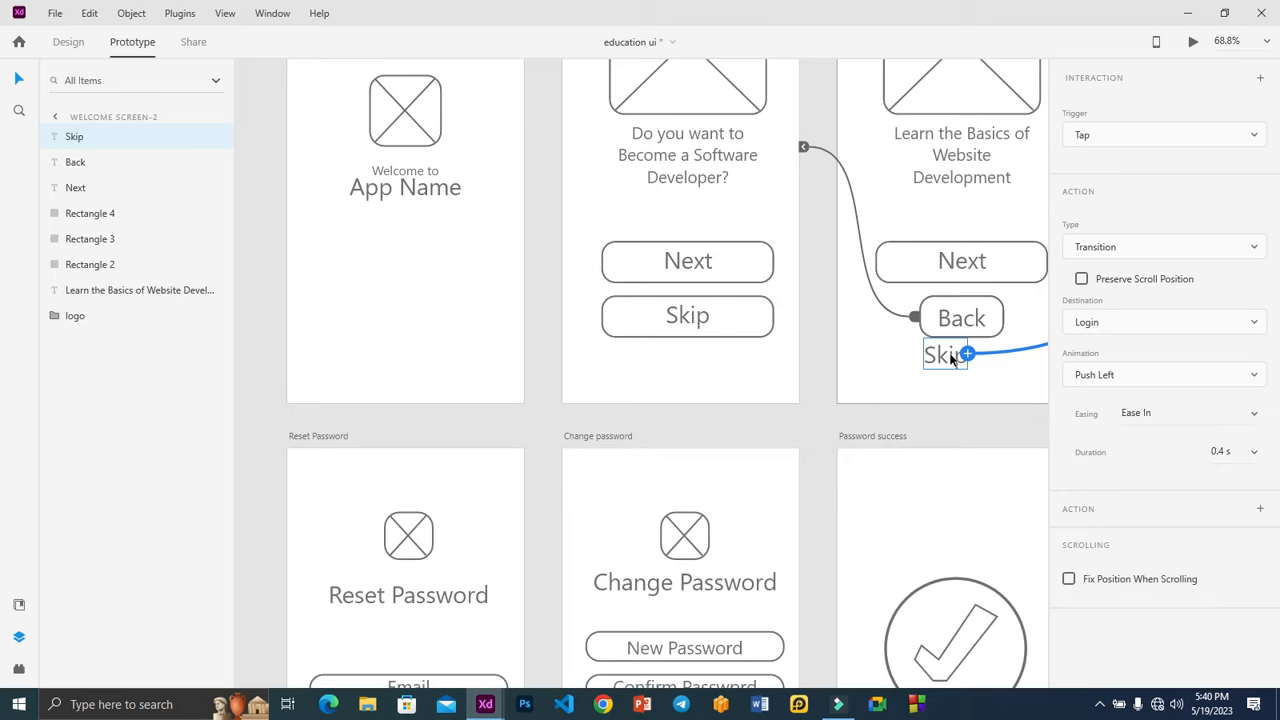
pyautogui.click(762, 324)
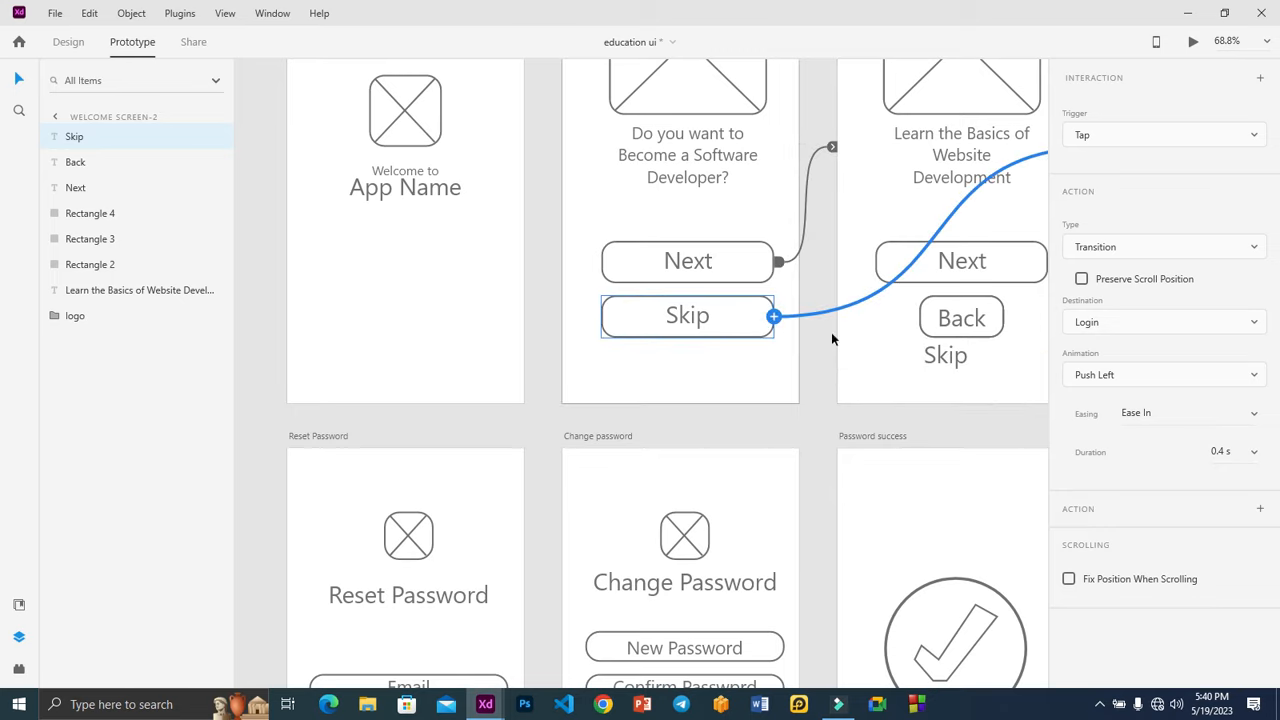
pyautogui.click(938, 356)
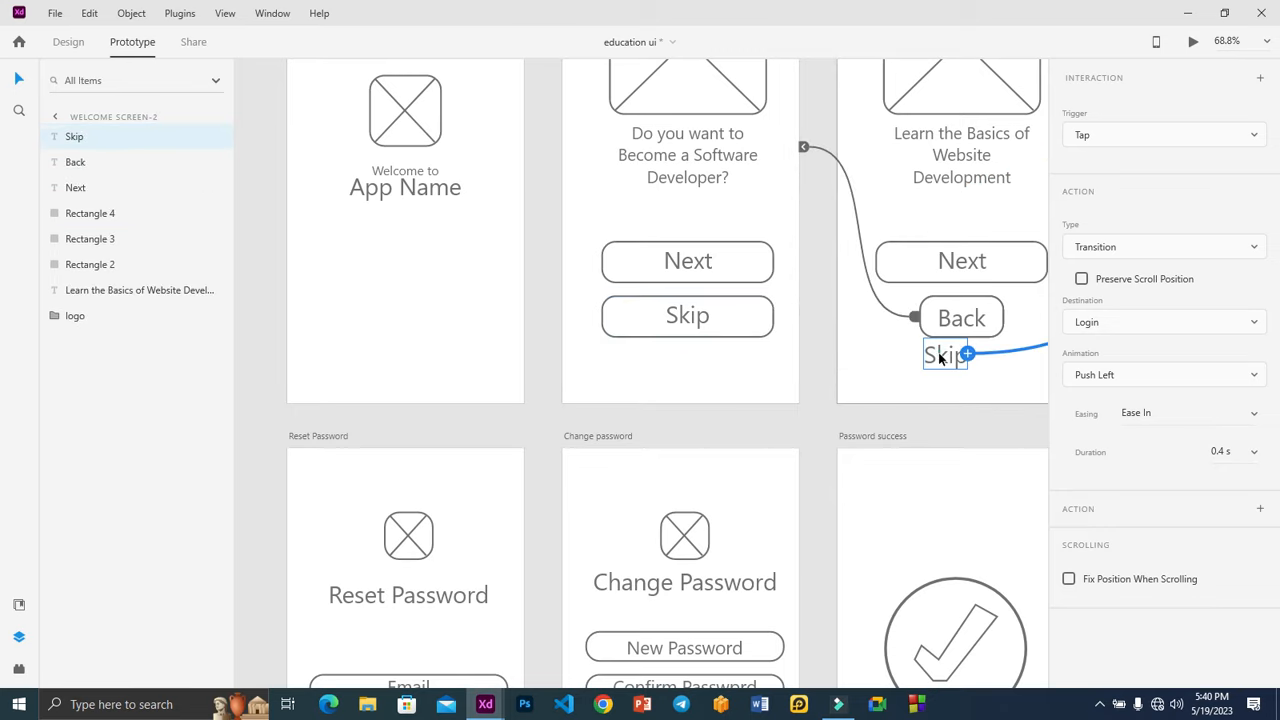
pyautogui.press('Delete')
pyautogui.click(966, 375)
pyautogui.click(943, 361)
pyautogui.press('Delete')
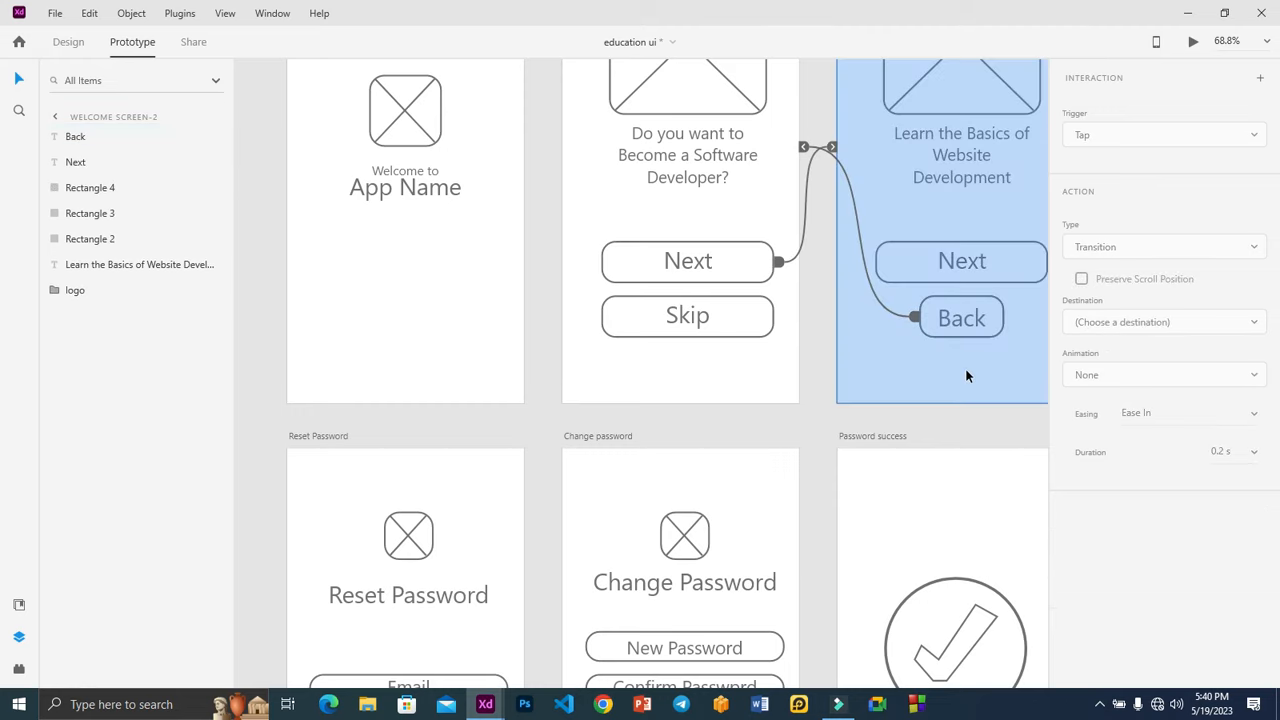
pyautogui.click(813, 413)
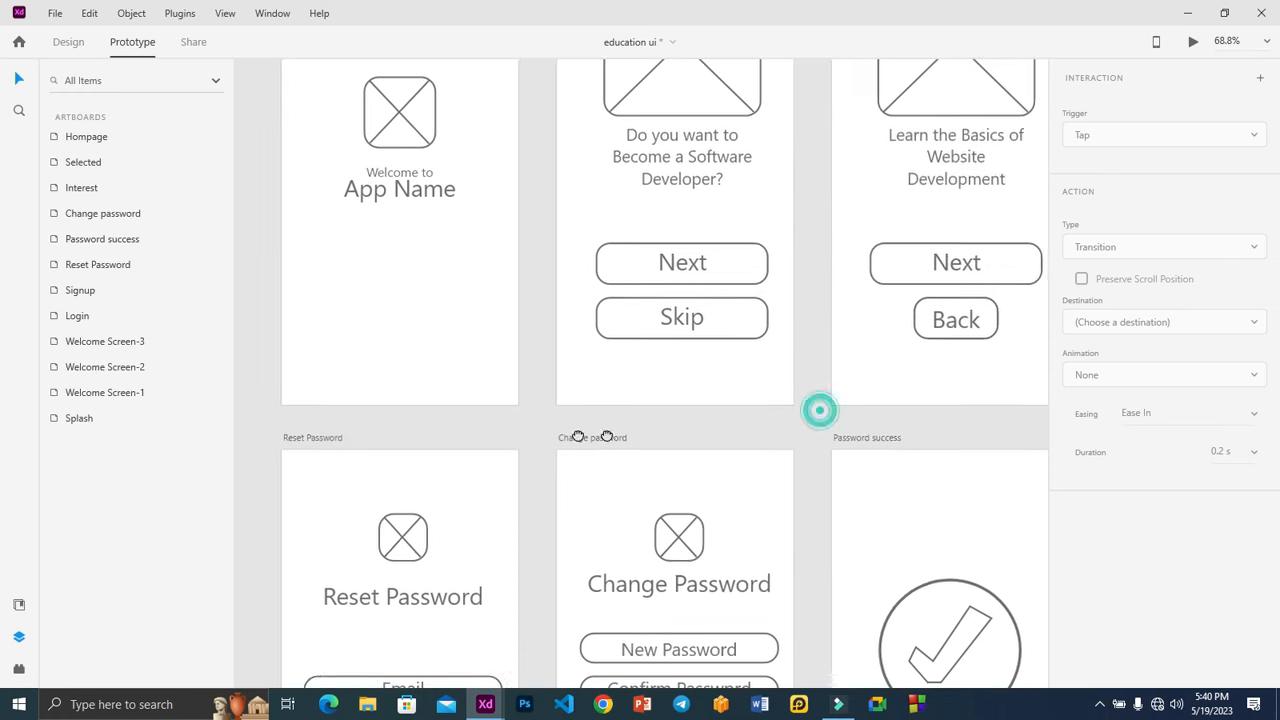
# Preview the prototype from Welcome Screen-1 and advance with Next to the screen offering Login and Signup
pyautogui.hscroll(5, 592, 437)
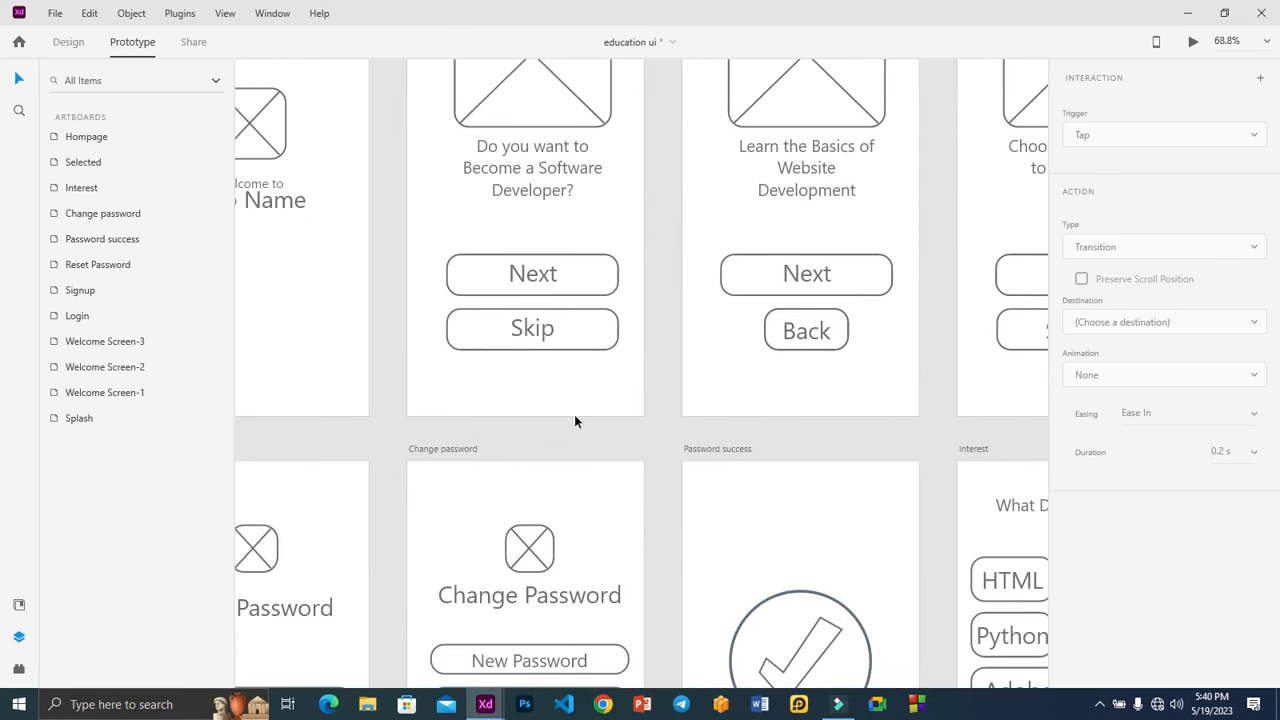
pyautogui.click(574, 391)
pyautogui.moveTo(518, 705)
pyautogui.click(586, 625)
pyautogui.moveTo(1039, 31); pyautogui.dragTo(1037, 24)
pyautogui.click(1092, 500)
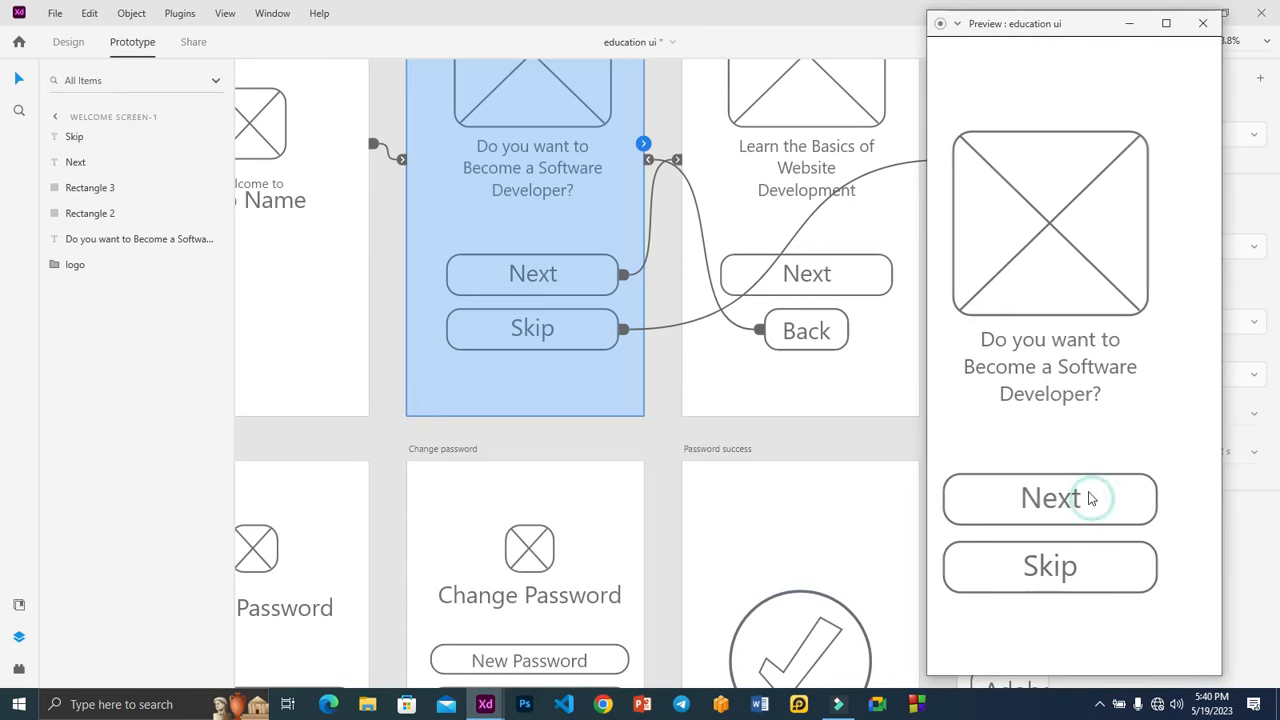
pyautogui.click(1083, 500)
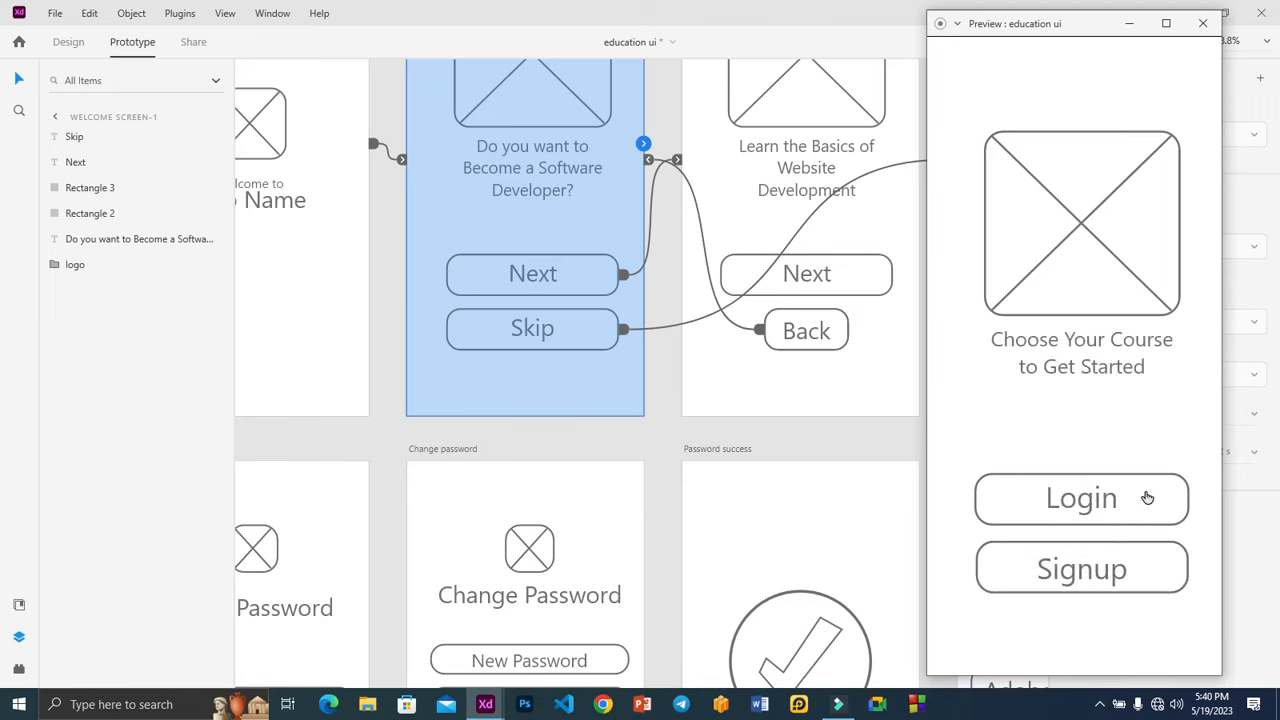
# Test the preview flow through both Login buttons, the Adobe Photoshop interest and Continue to the homepage, and close the preview
pyautogui.click(1091, 503)
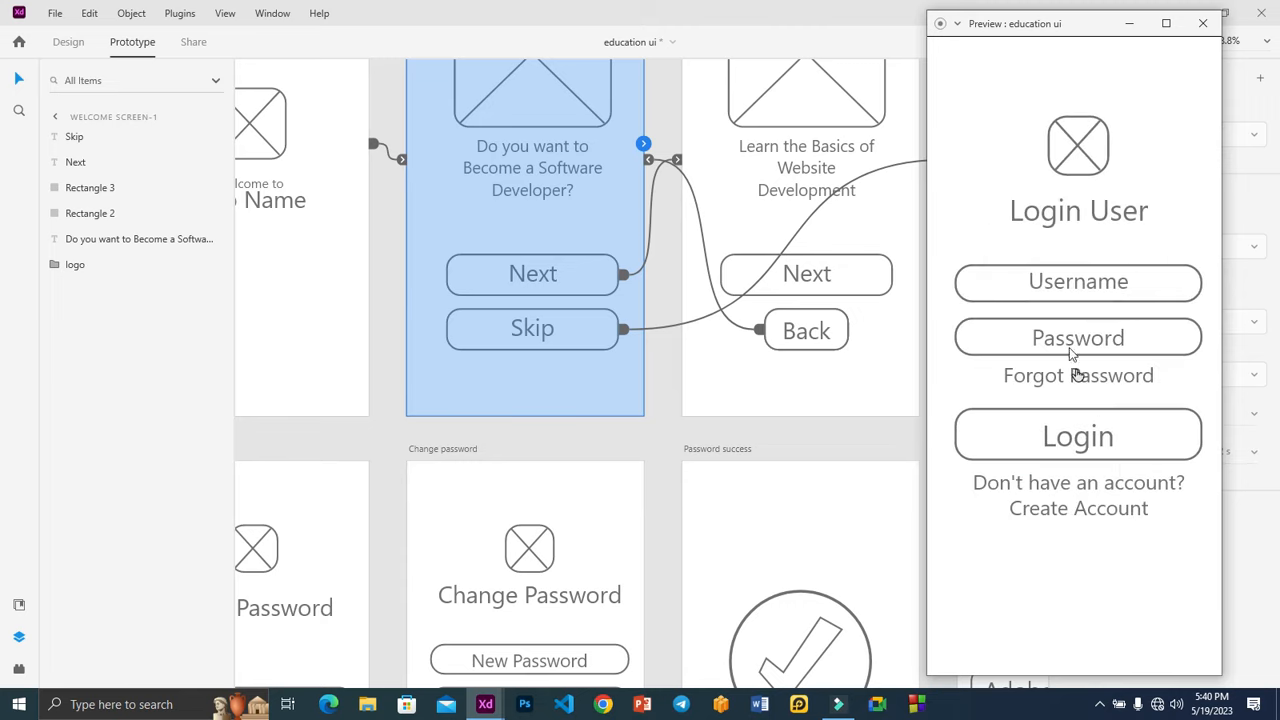
pyautogui.click(1100, 453)
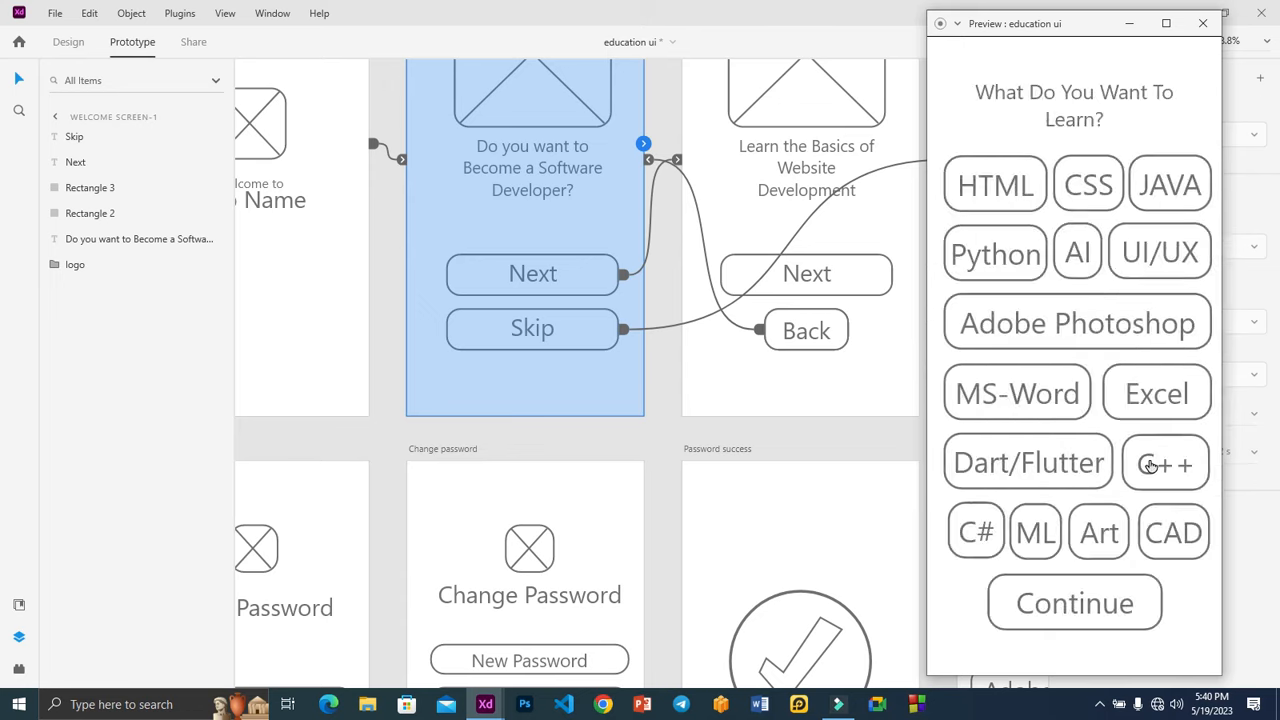
pyautogui.click(1111, 329)
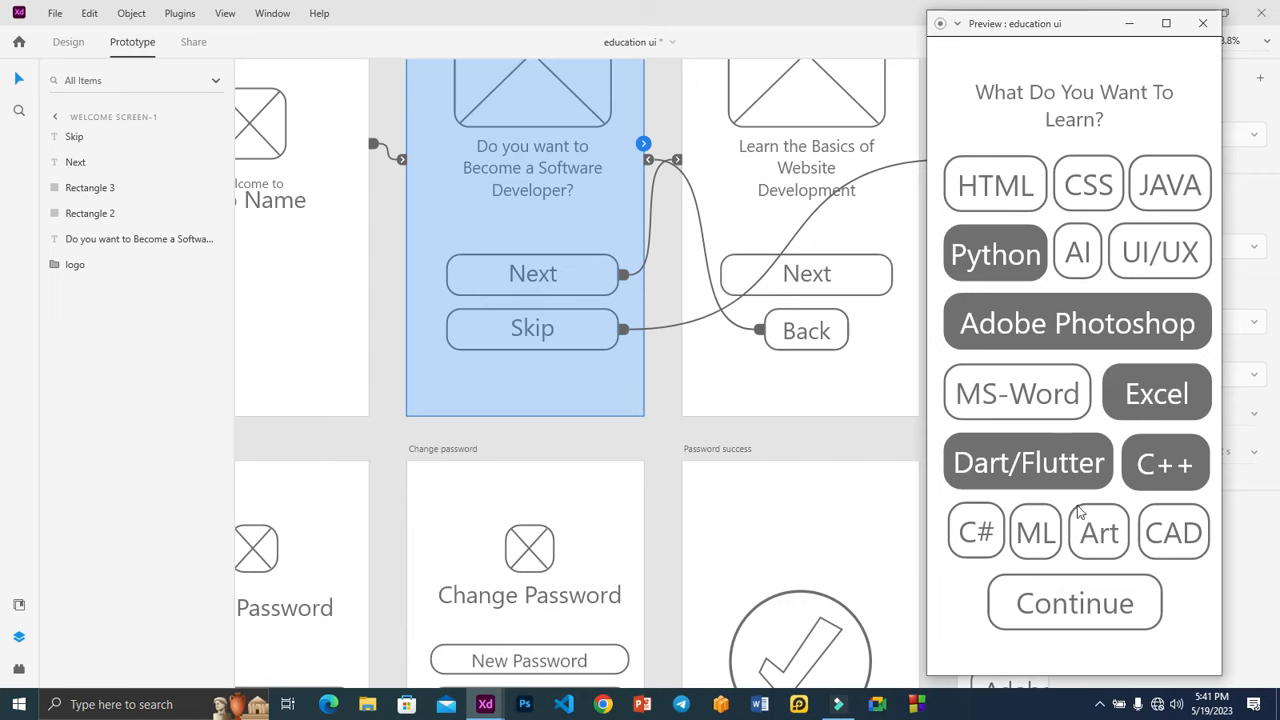
pyautogui.click(1100, 605)
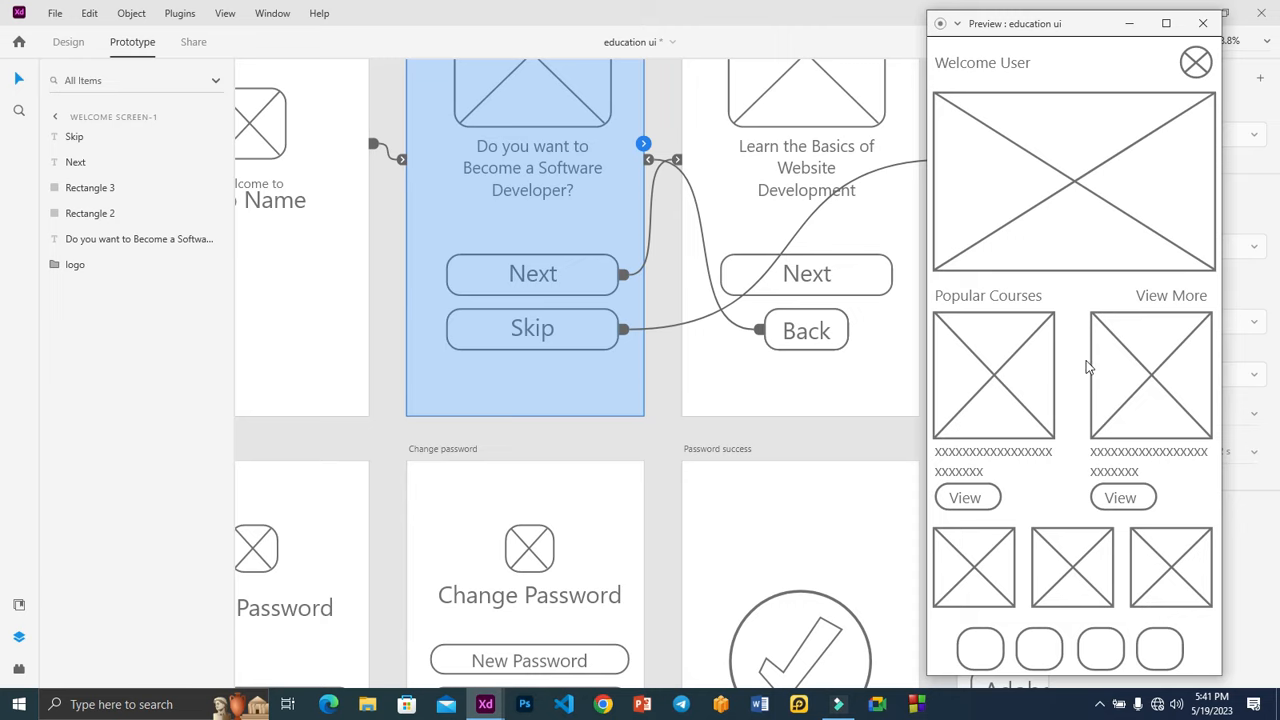
pyautogui.click(1203, 23)
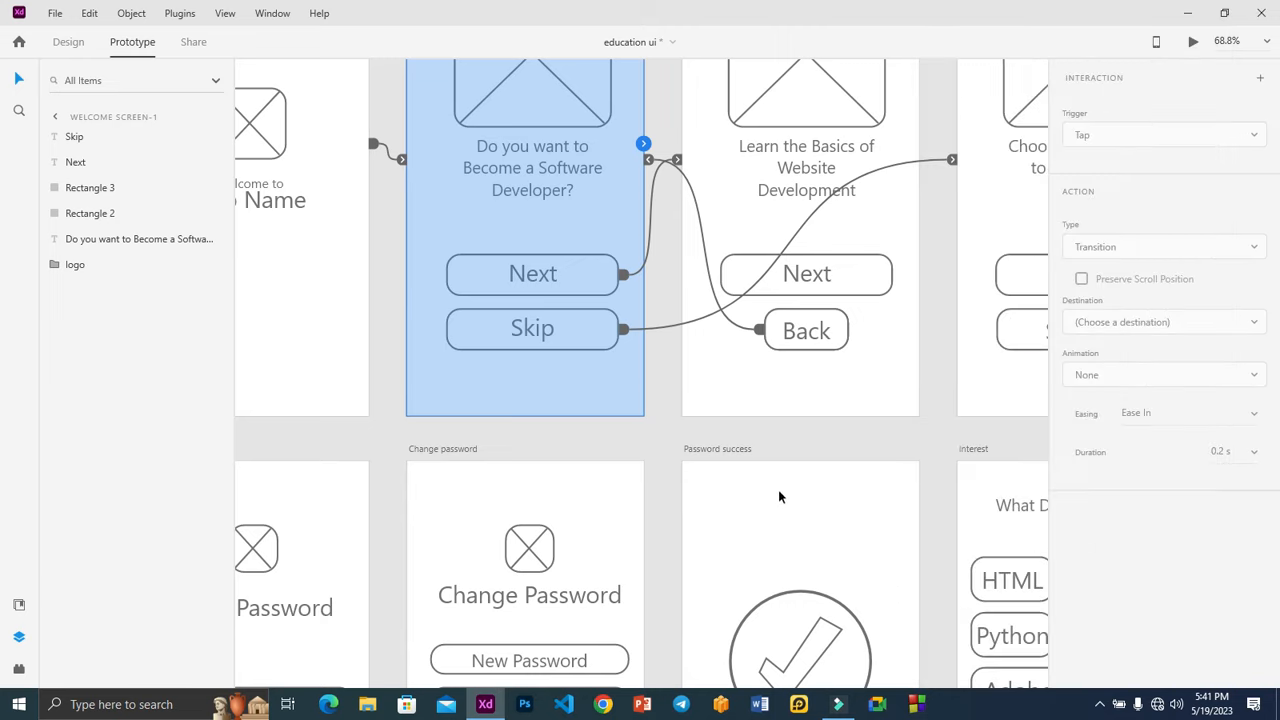
# Set the transition animation of the Adobe Photoshop option on the Interest artboard to Push Left
pyautogui.click(796, 441)
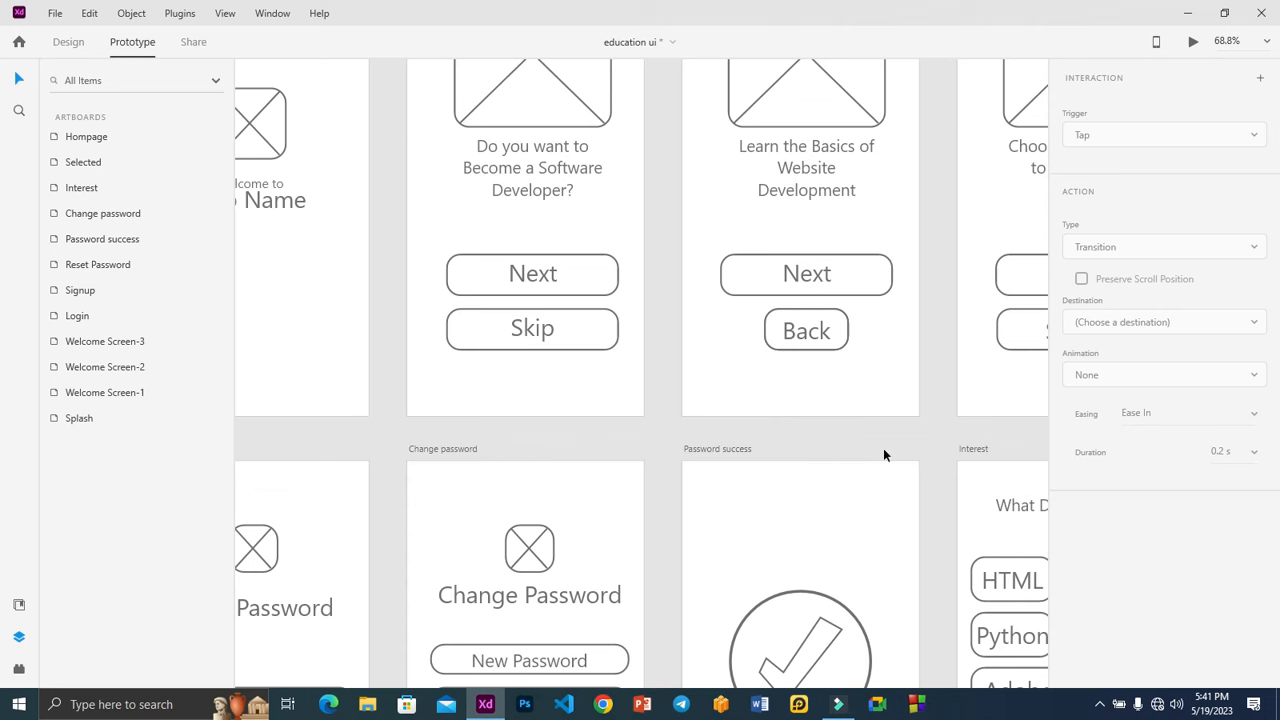
pyautogui.hscroll(3, 883, 524)
pyautogui.scroll(-5, 883, 524)
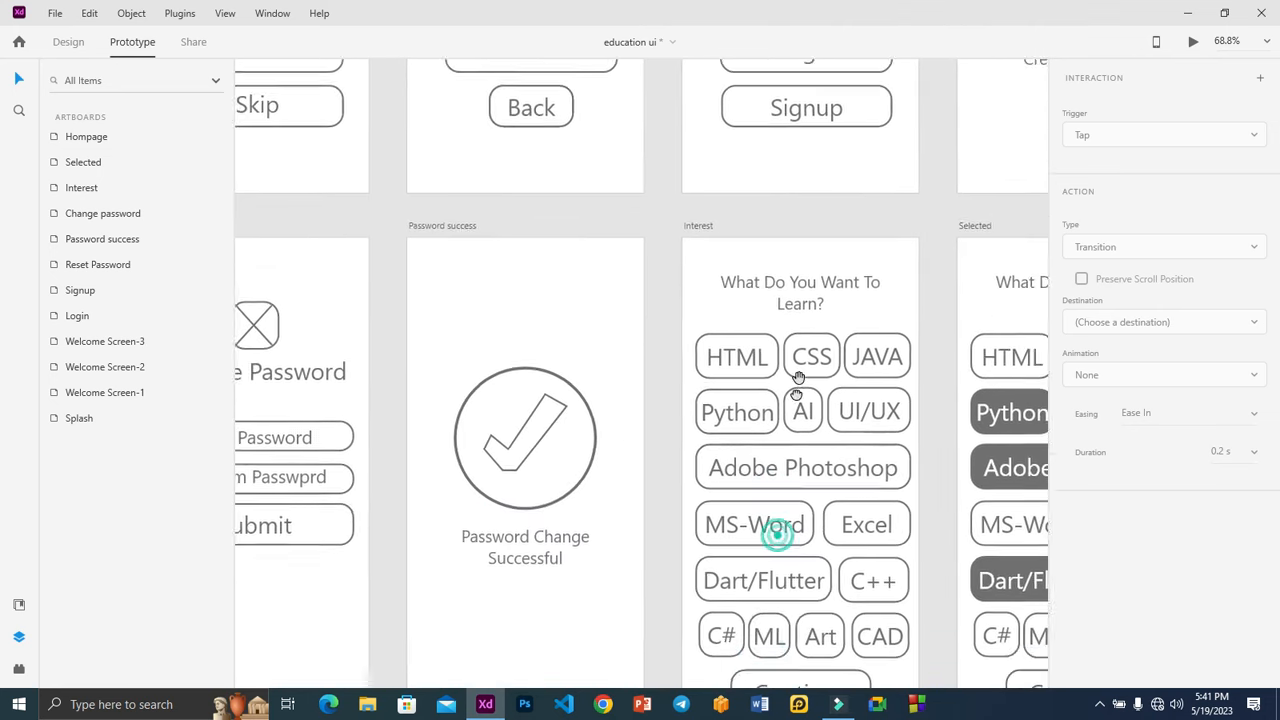
pyautogui.moveTo(751, 466); pyautogui.dragTo(725, 413)
pyautogui.click(884, 316)
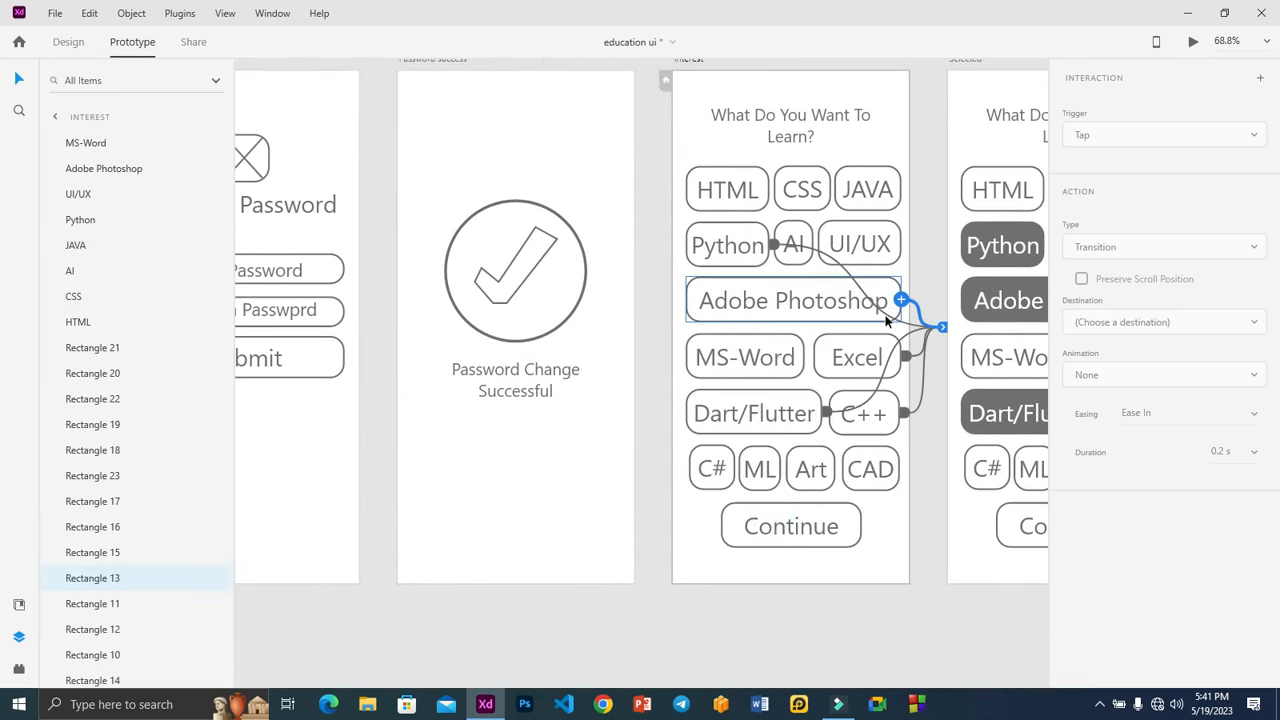
pyautogui.click(1166, 374)
pyautogui.click(1126, 340)
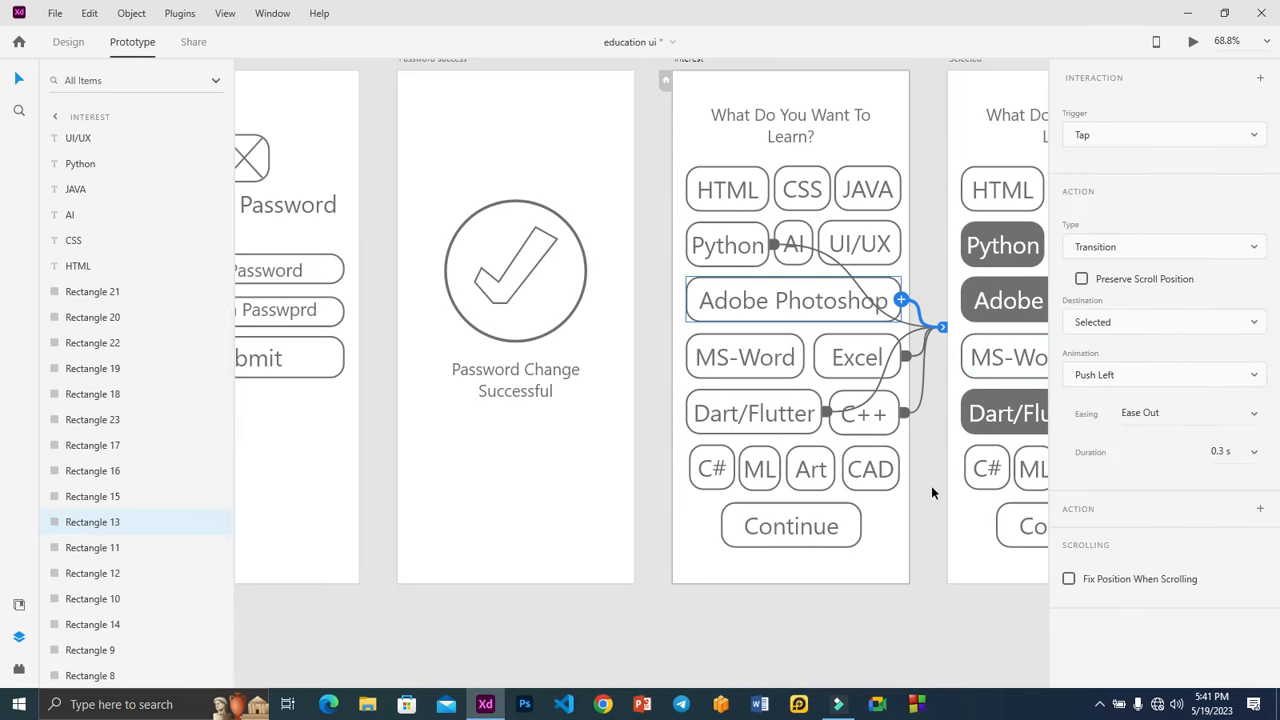
# Set the animation of the Continue button's link on the Selected artboard to Push Left
pyautogui.click(931, 485)
pyautogui.click(1018, 522)
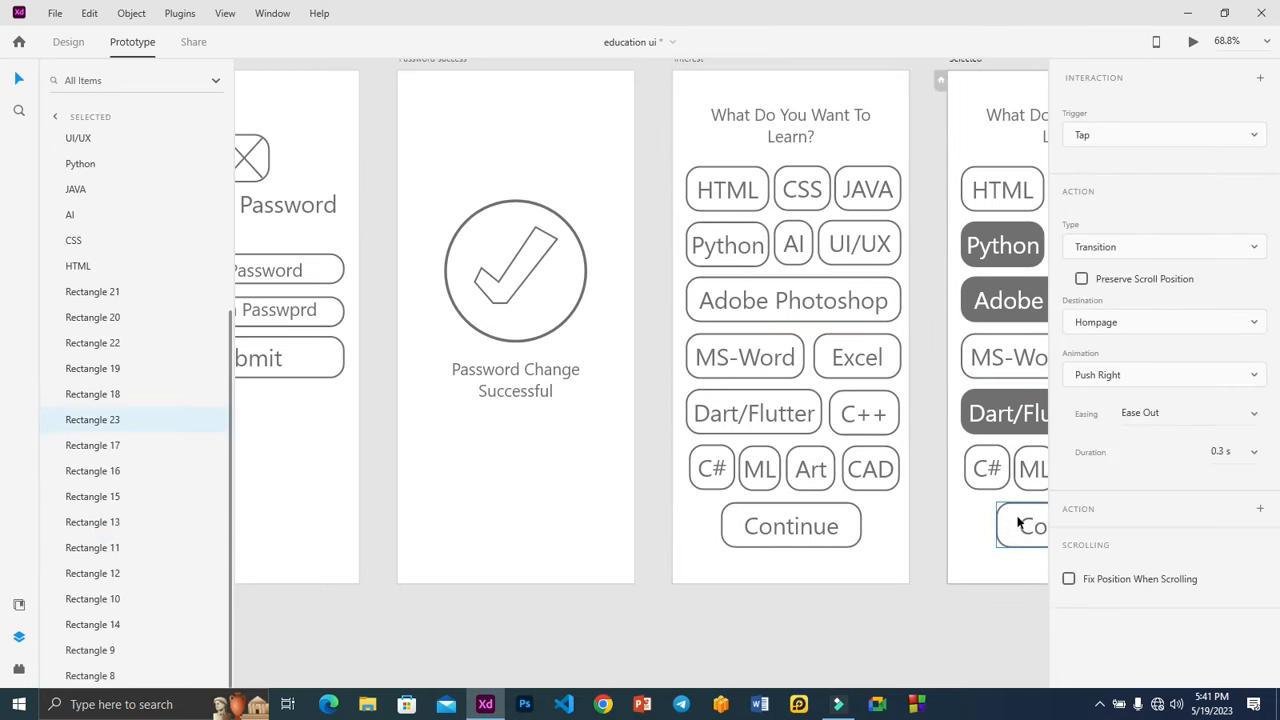
pyautogui.click(1131, 379)
pyautogui.click(1110, 342)
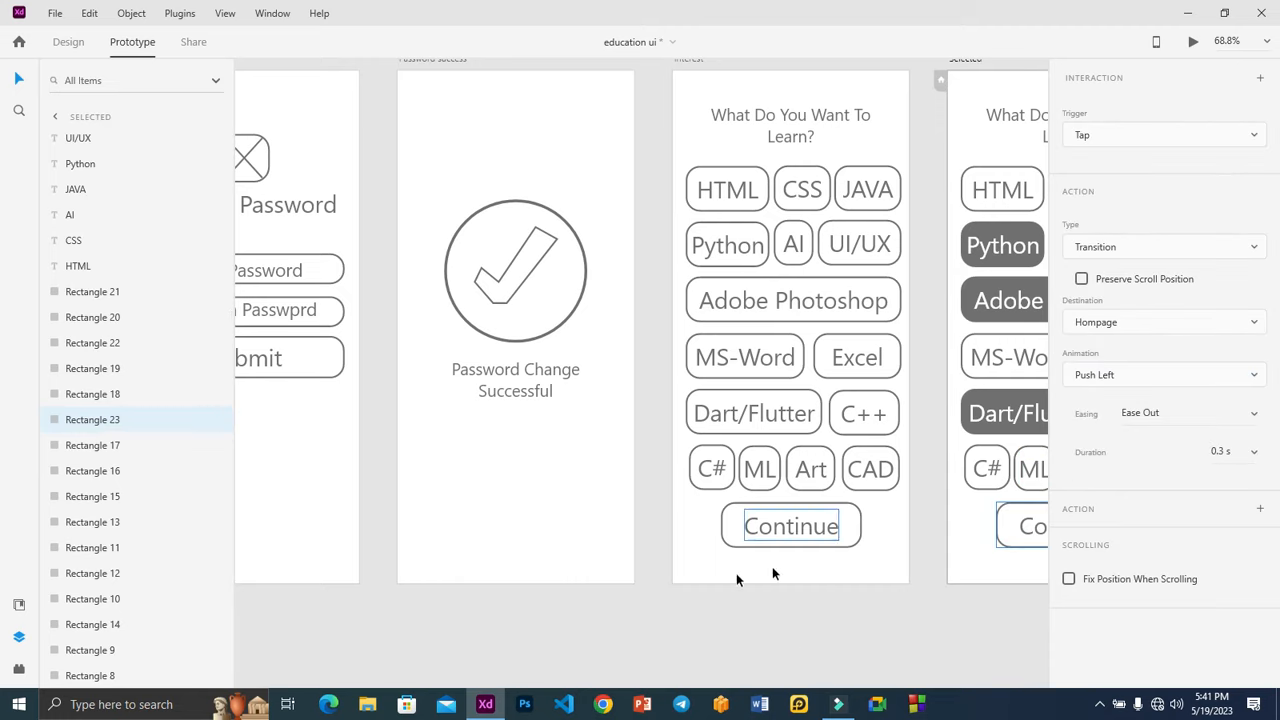
# Examine the links of the Change password screen and look over the neighbouring password, interest and homepage artboards
pyautogui.click(563, 533)
pyautogui.click(310, 514)
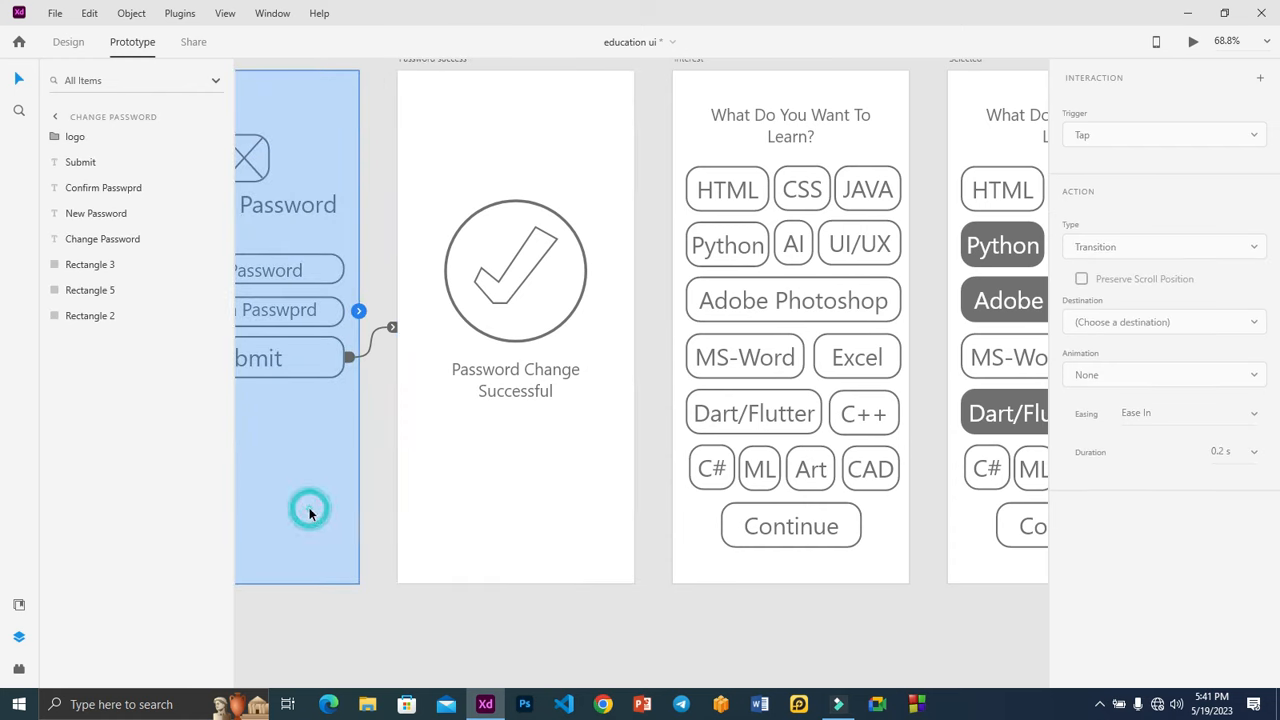
pyautogui.scroll(2, 548, 527)
pyautogui.scroll(-3, 530, 540)
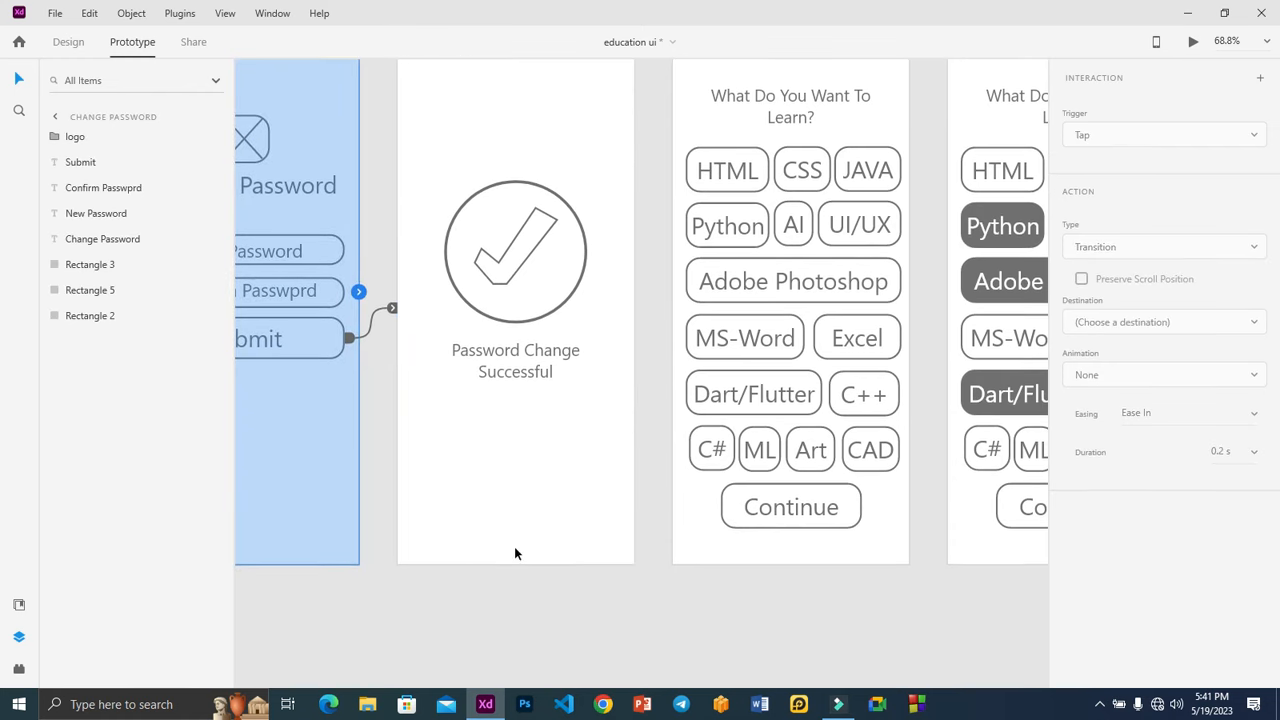
pyautogui.moveTo(421, 632); pyautogui.dragTo(666, 606)
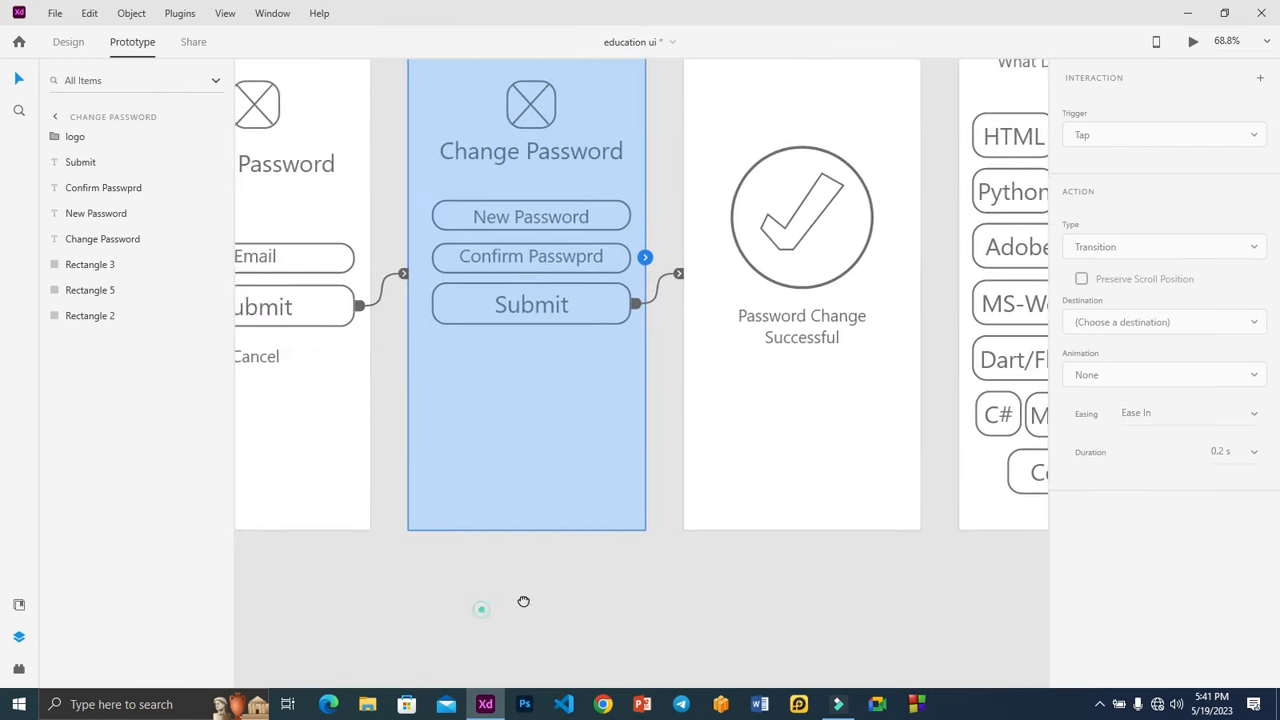
pyautogui.moveTo(486, 609); pyautogui.dragTo(631, 607)
pyautogui.moveTo(754, 606); pyautogui.dragTo(450, 621)
pyautogui.moveTo(700, 605); pyautogui.dragTo(487, 650)
pyautogui.moveTo(770, 618); pyautogui.dragTo(620, 649)
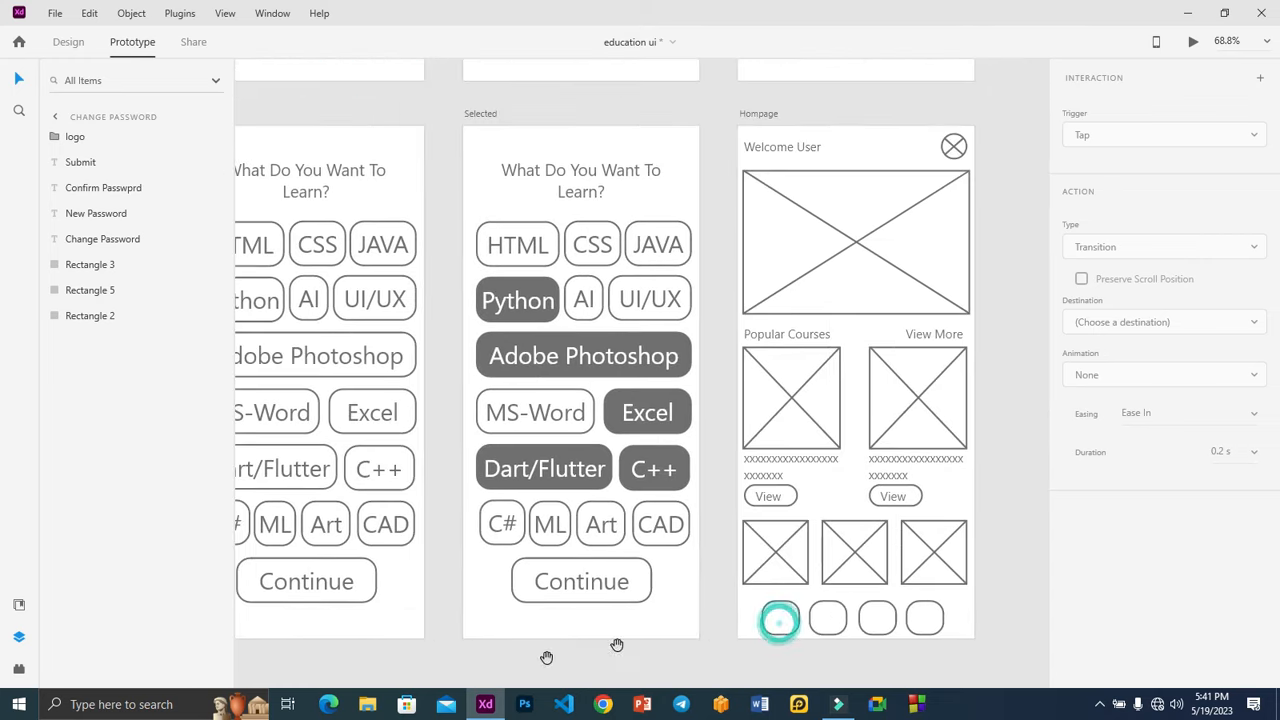
pyautogui.scroll(5, 871, 489)
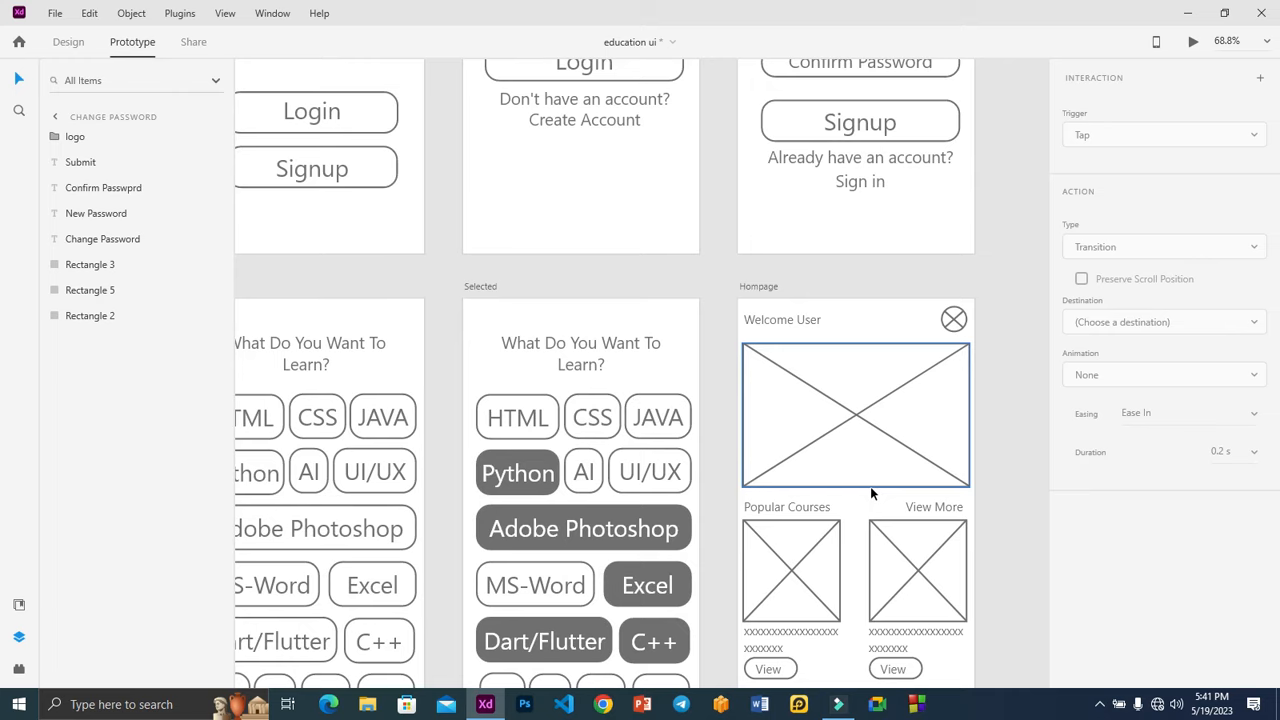
# Preview the prototype from the Signup artboard through Signup, the Adobe Photoshop interest and Continue to the homepage, and close the preview
pyautogui.click(787, 290)
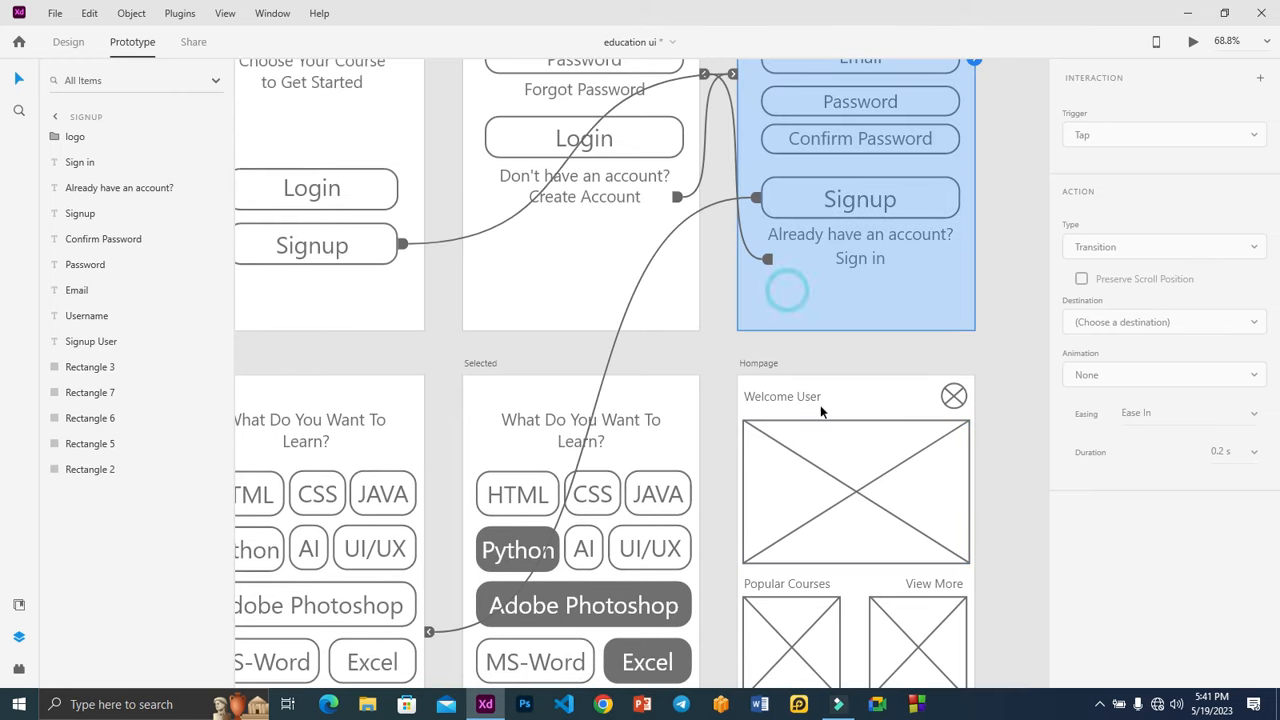
pyautogui.click(485, 704)
pyautogui.click(485, 704)
pyautogui.click(1192, 42)
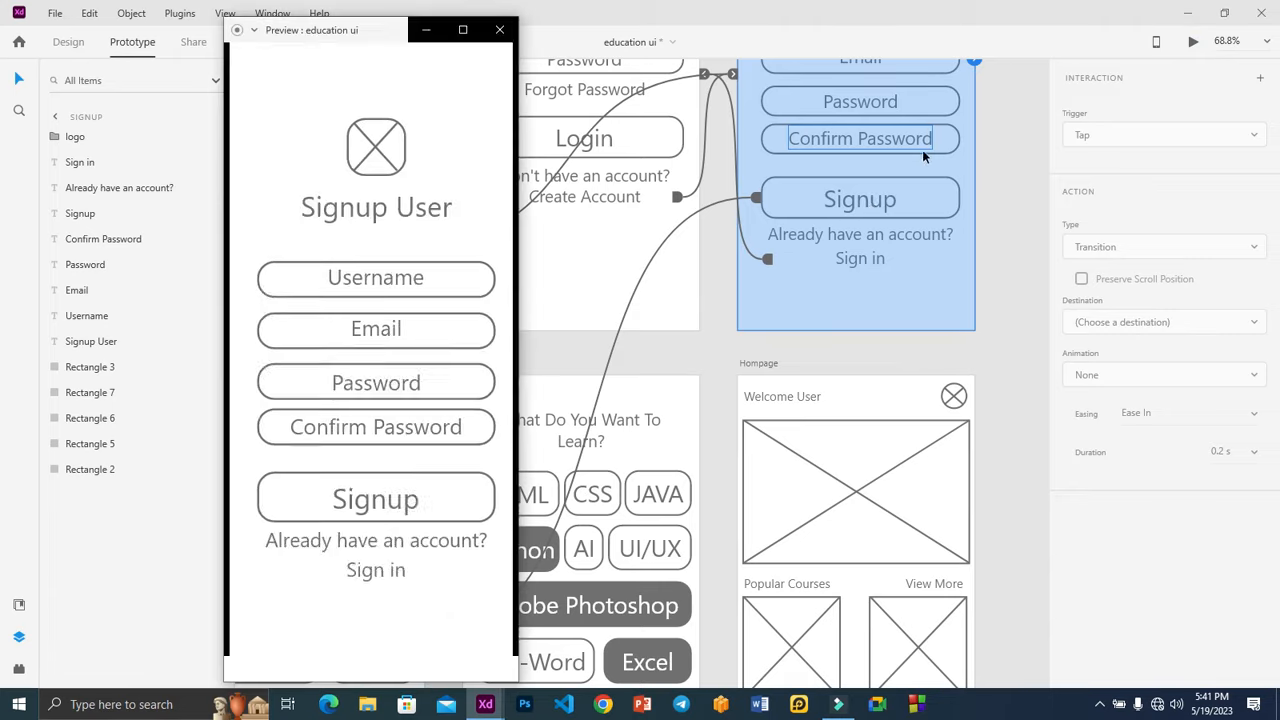
pyautogui.click(420, 517)
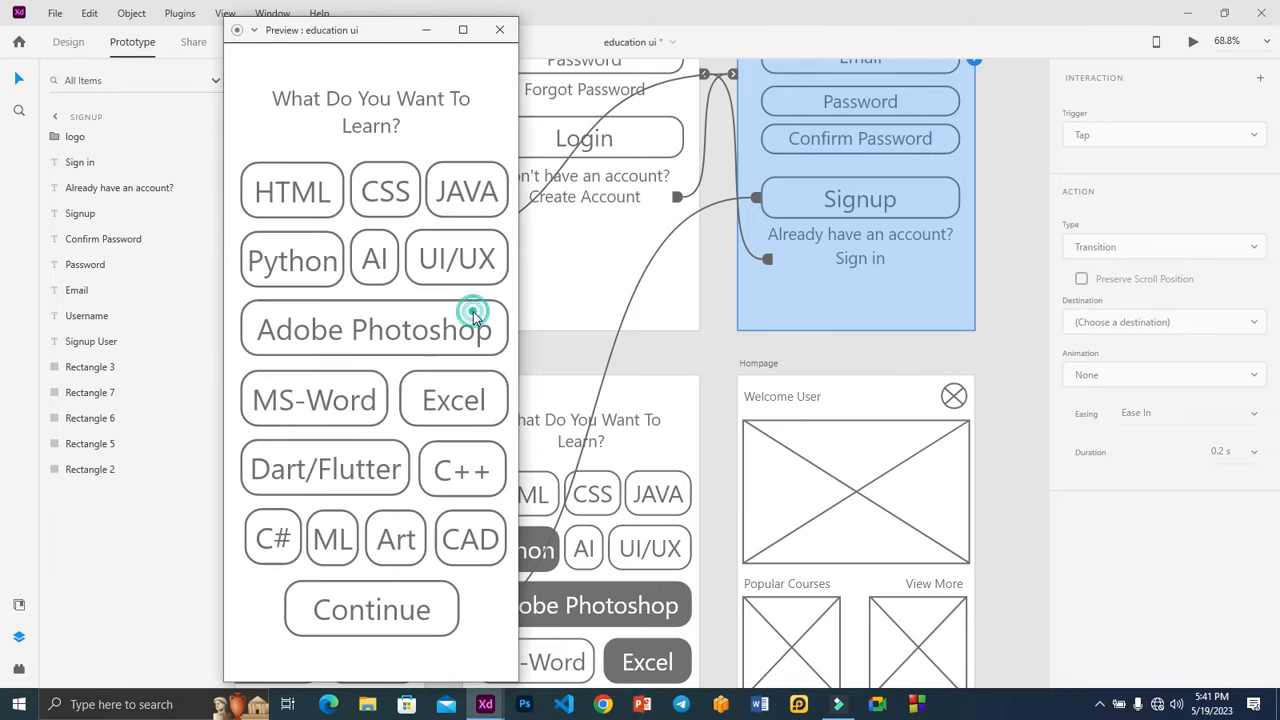
pyautogui.click(477, 317)
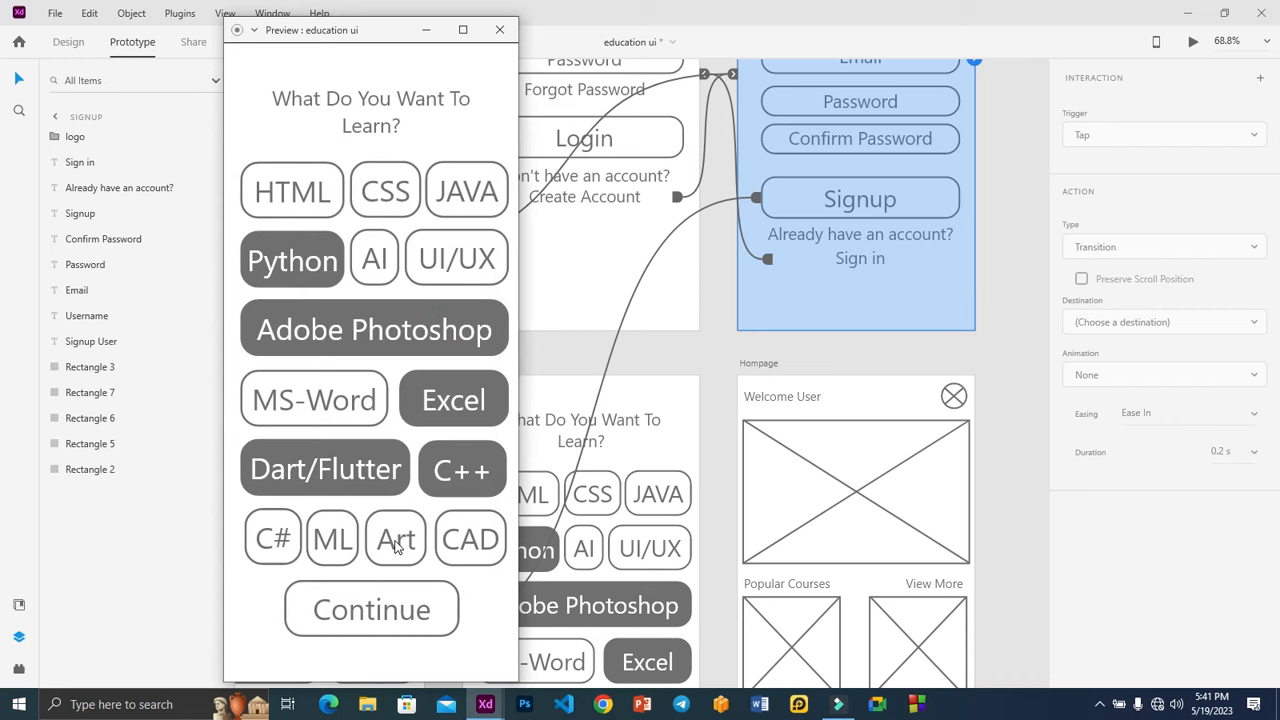
pyautogui.click(451, 594)
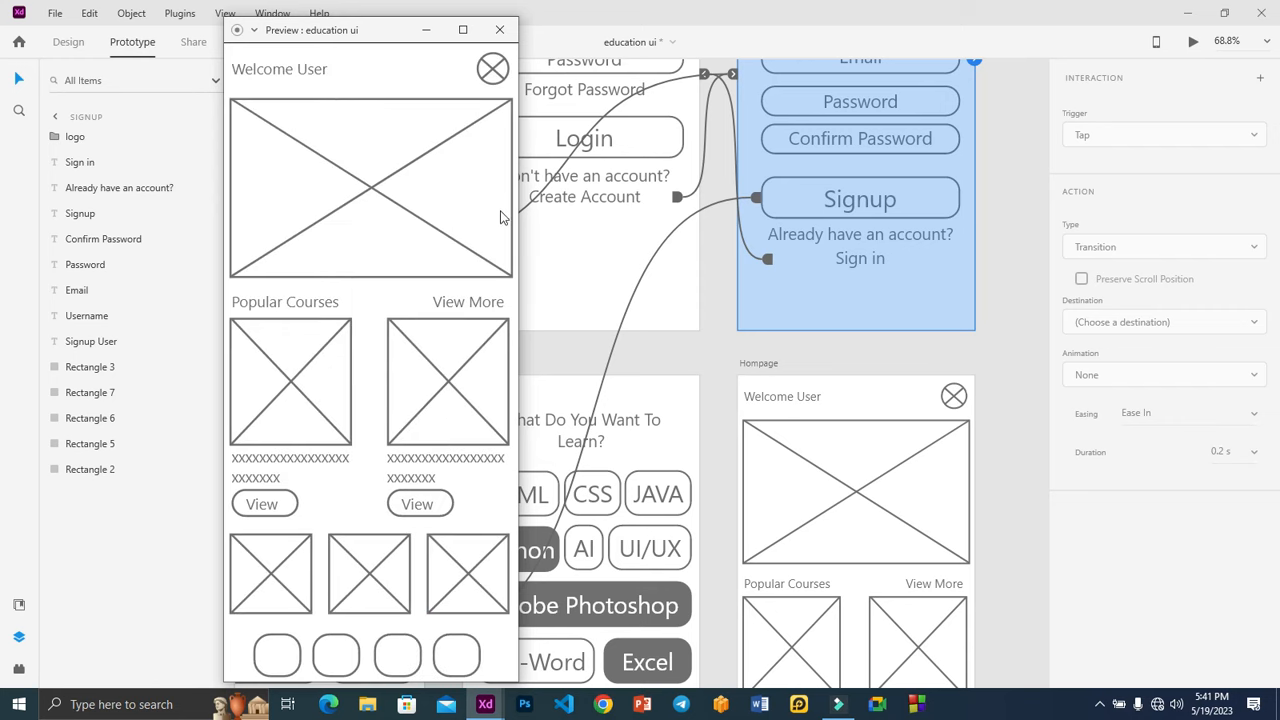
pyautogui.click(499, 29)
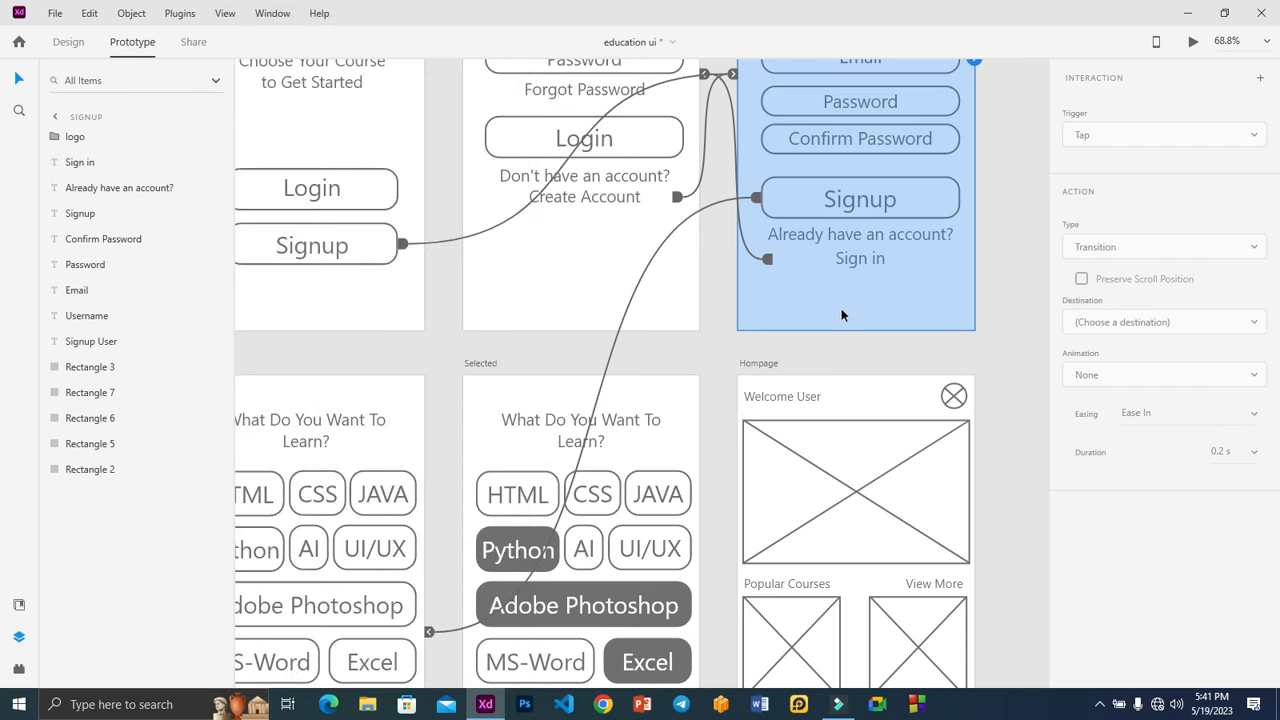
# Remove the transition animation from the Adobe Photoshop option on the Interest artboard by setting it to None
pyautogui.scroll(-4, 407, 314)
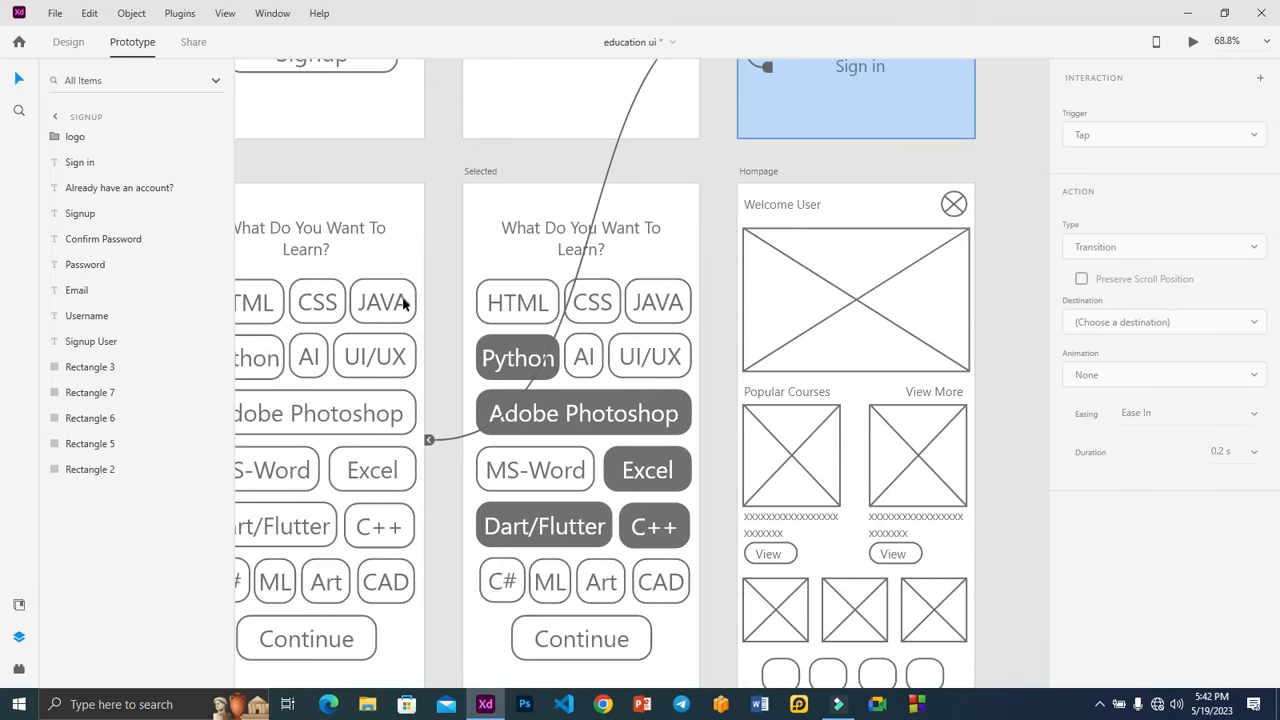
pyautogui.click(395, 433)
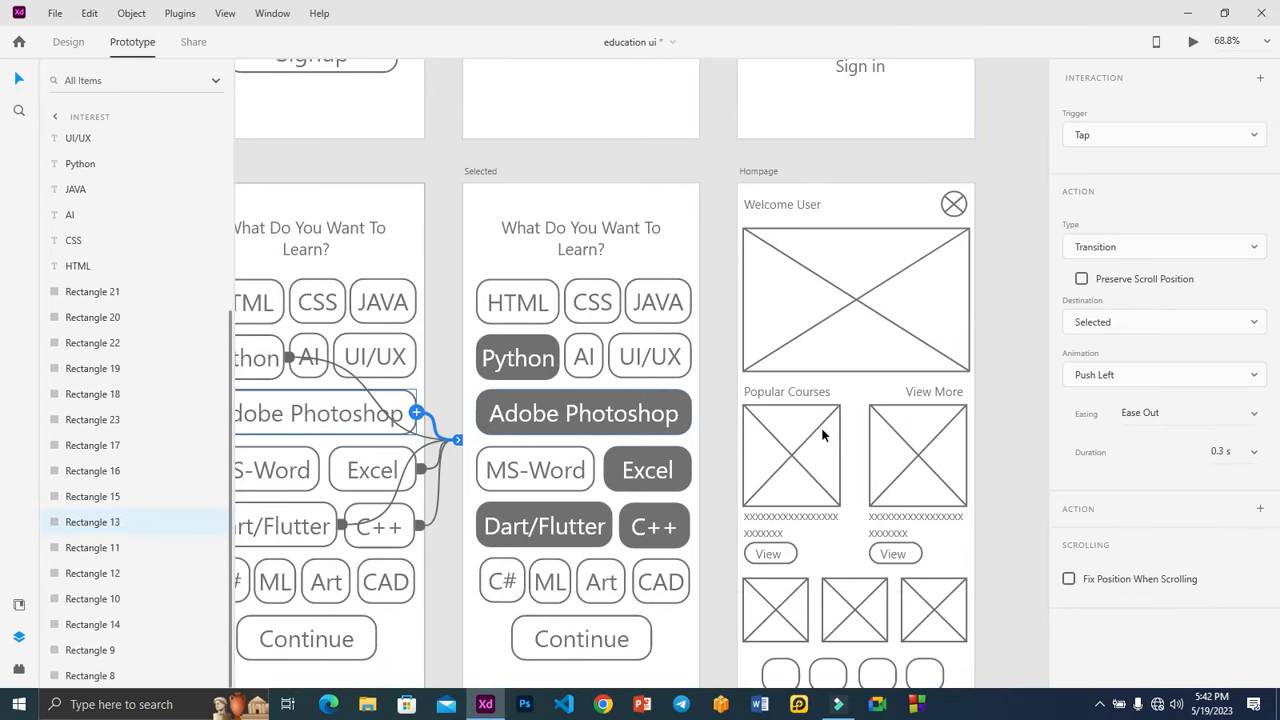
pyautogui.click(1148, 375)
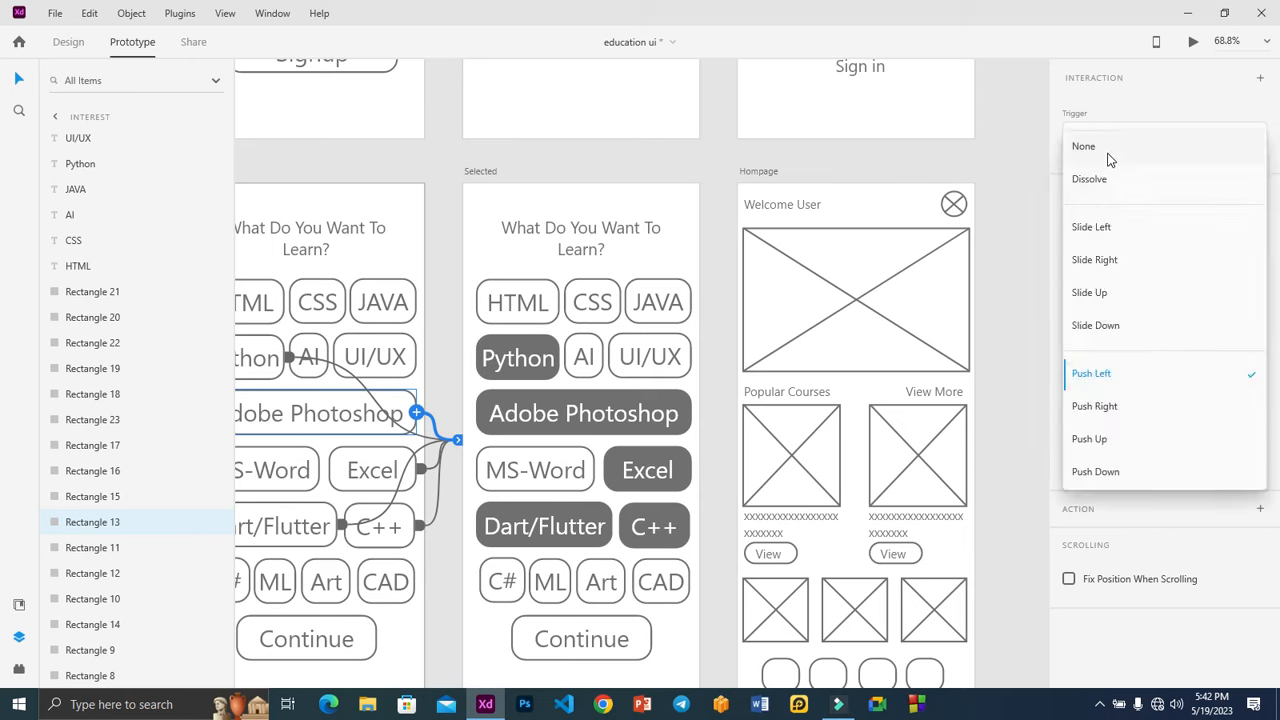
pyautogui.click(1108, 152)
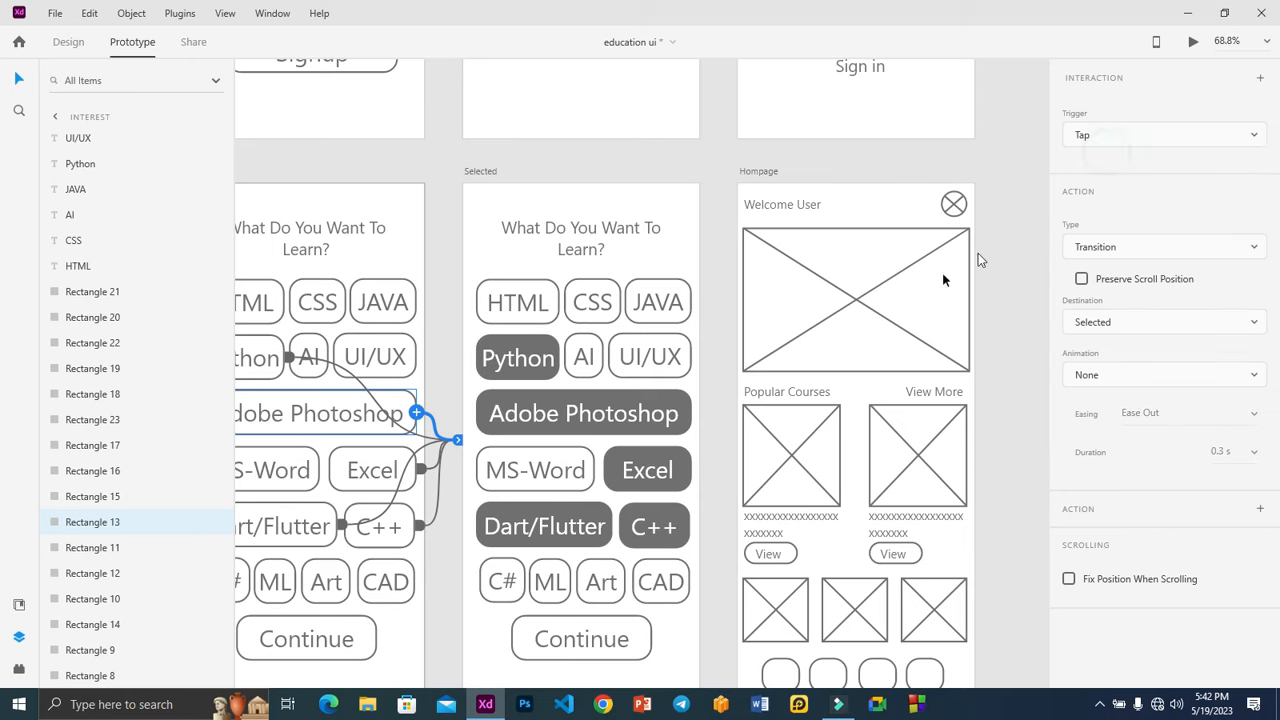
# Set the transition animation of the Dart/Flutter option on the Interest artboard to None
pyautogui.doubleClick(323, 541)
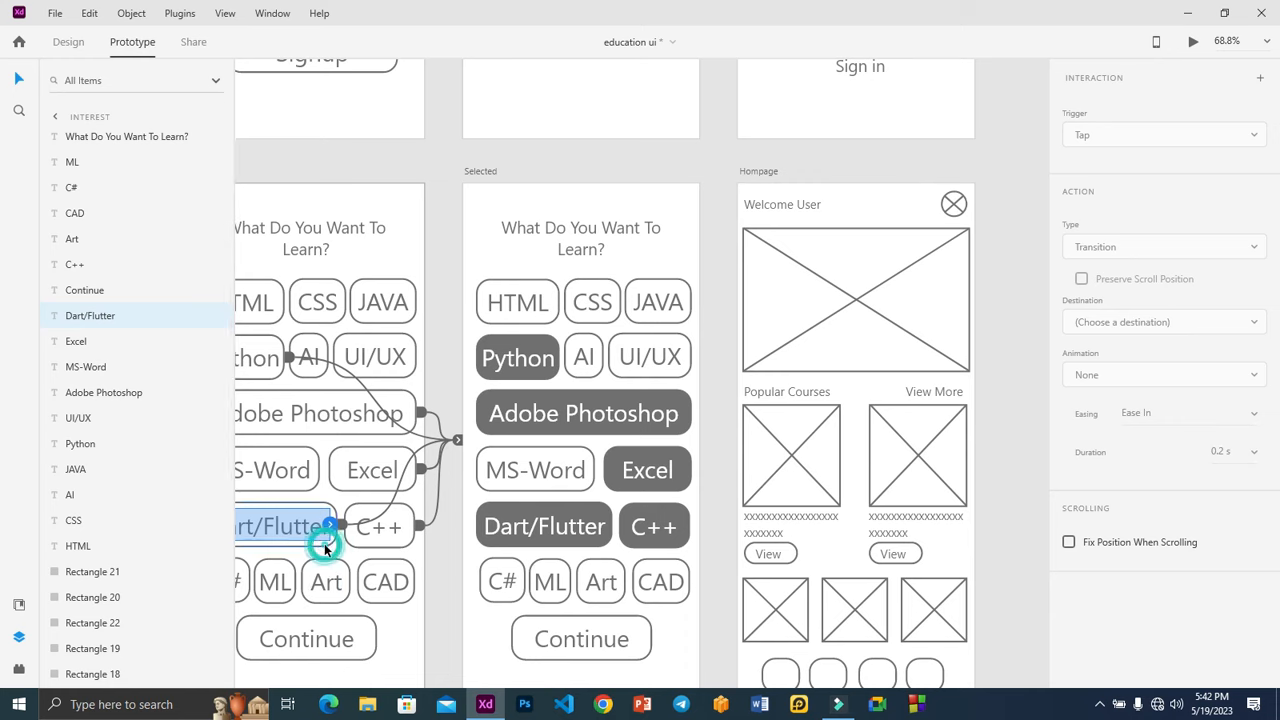
pyautogui.click(323, 544)
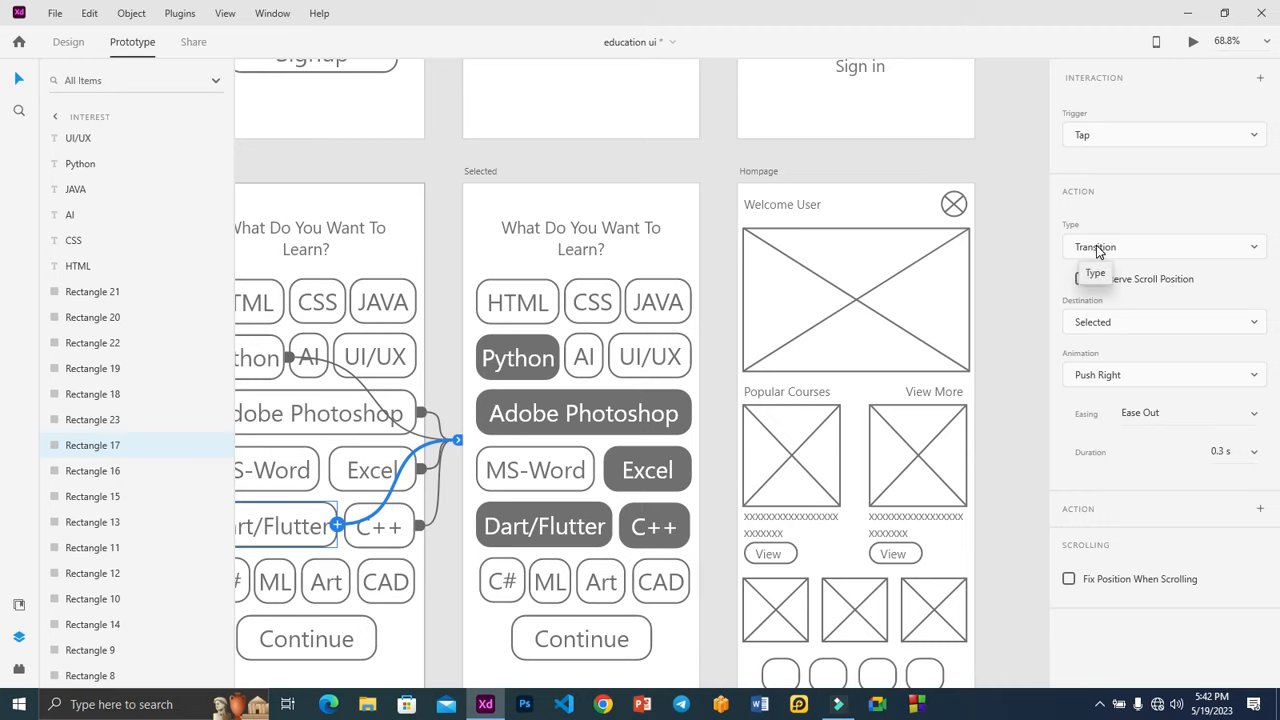
pyautogui.click(1151, 376)
pyautogui.click(1099, 115)
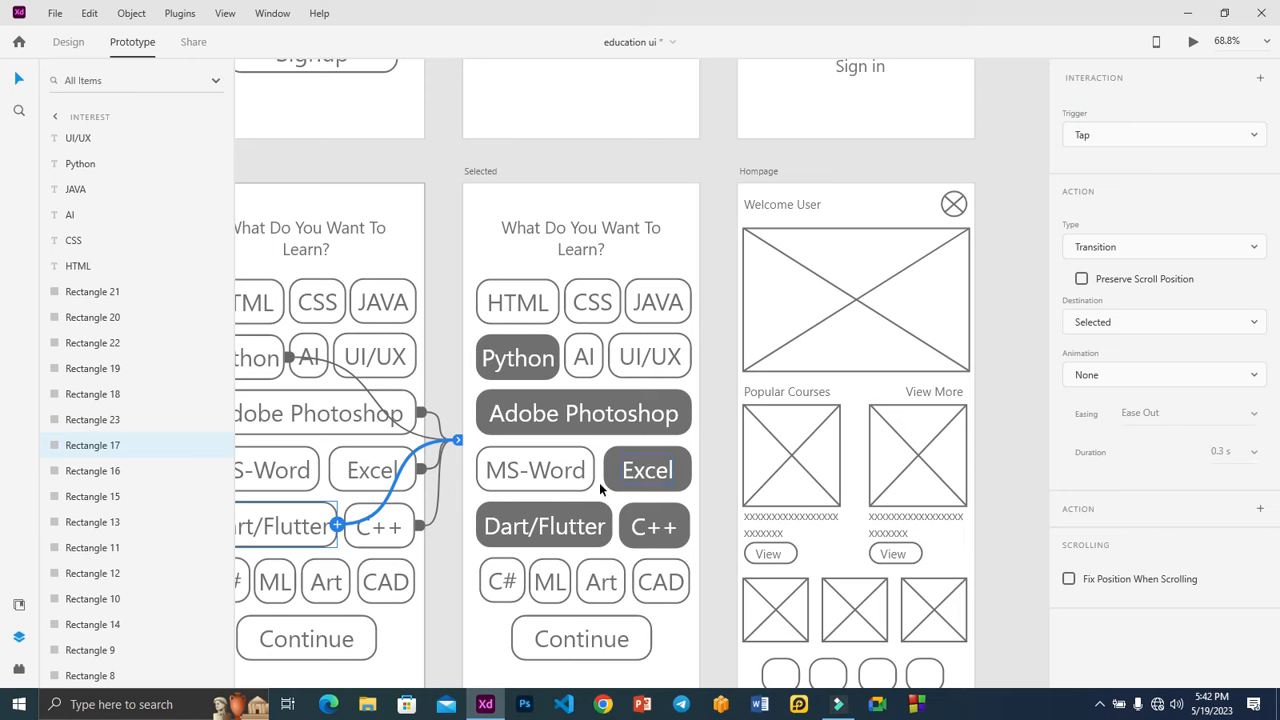
# Set the transition animation of the Excel option on the Interest artboard to None, keeping Selected as its destination
pyautogui.click(406, 487)
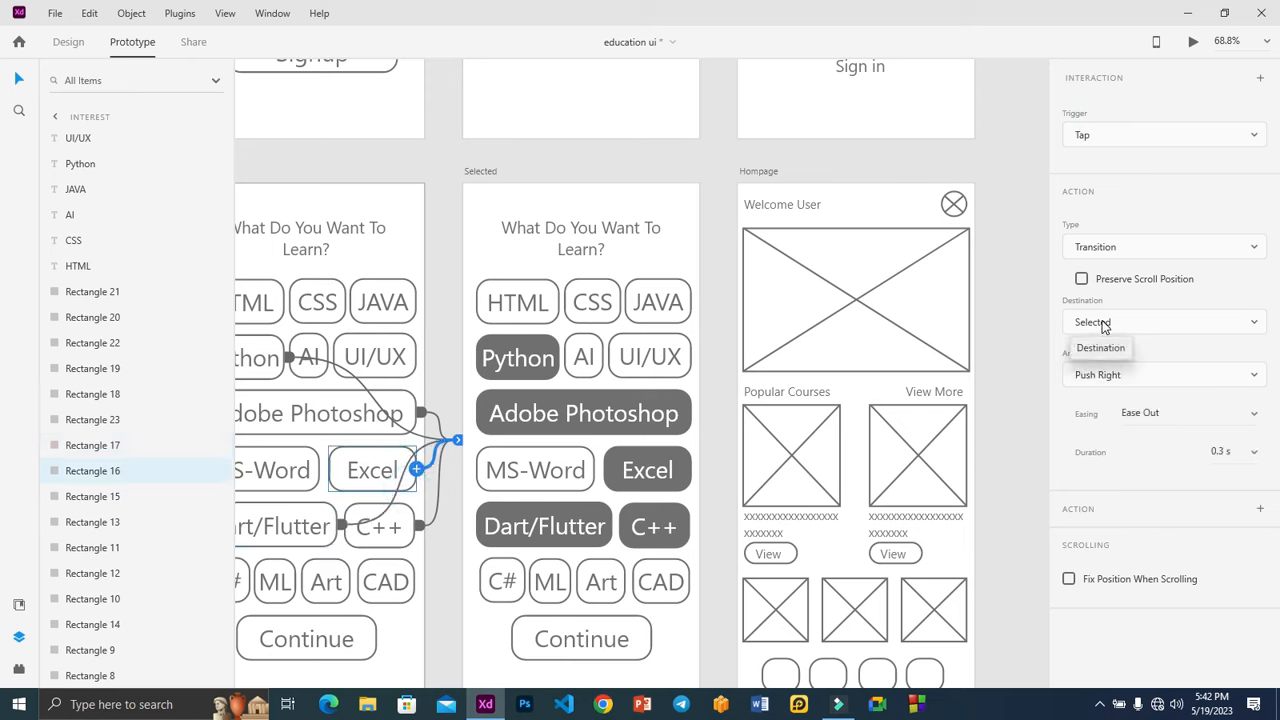
pyautogui.click(1121, 252)
pyautogui.click(1093, 182)
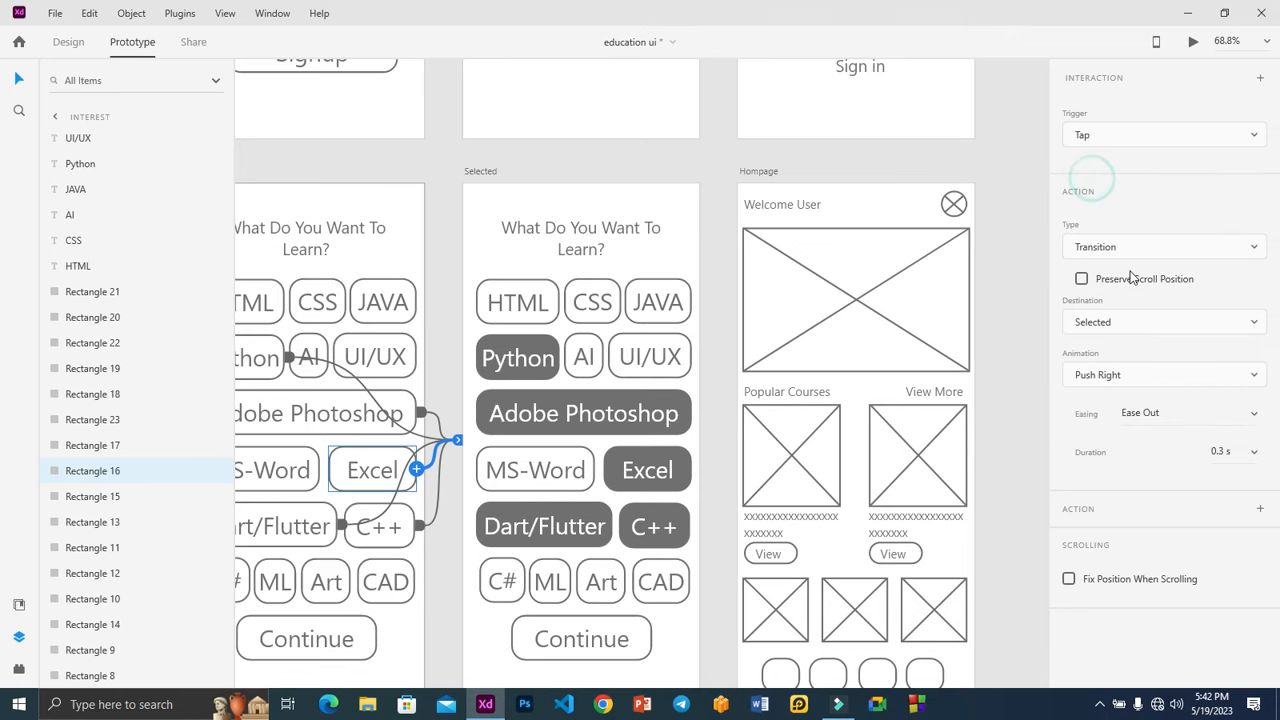
pyautogui.click(1127, 325)
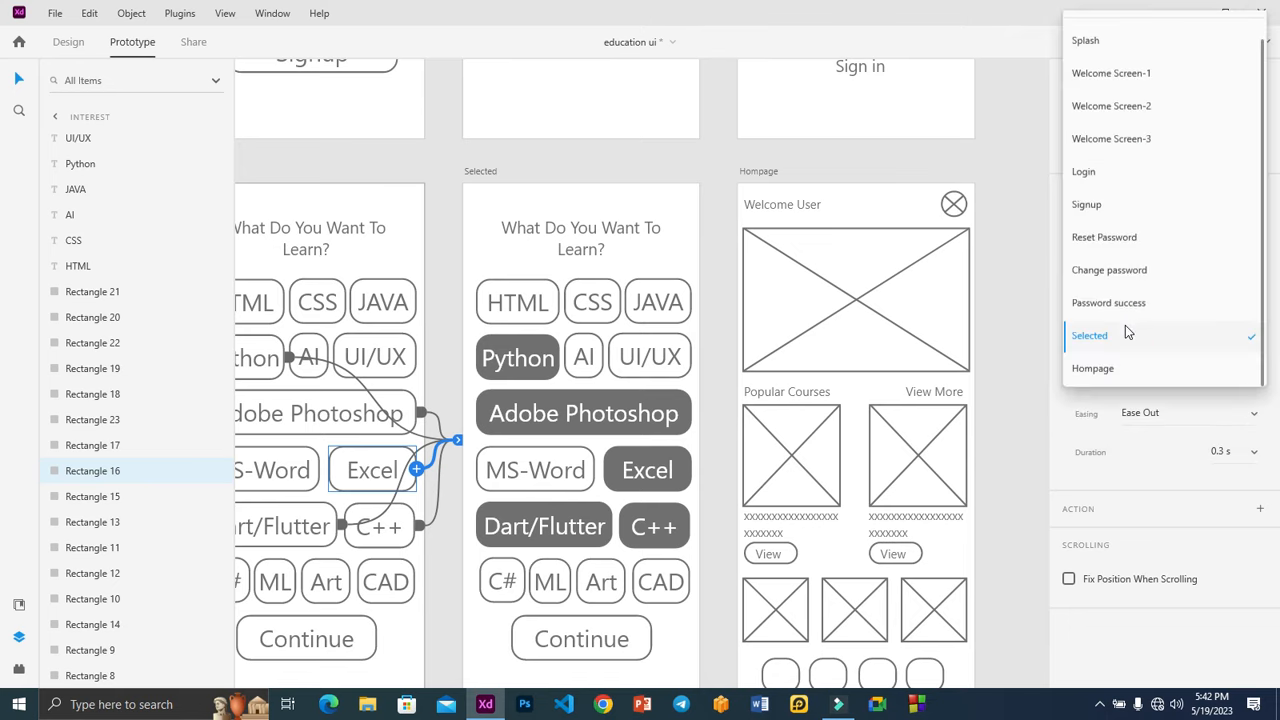
pyautogui.click(1030, 187)
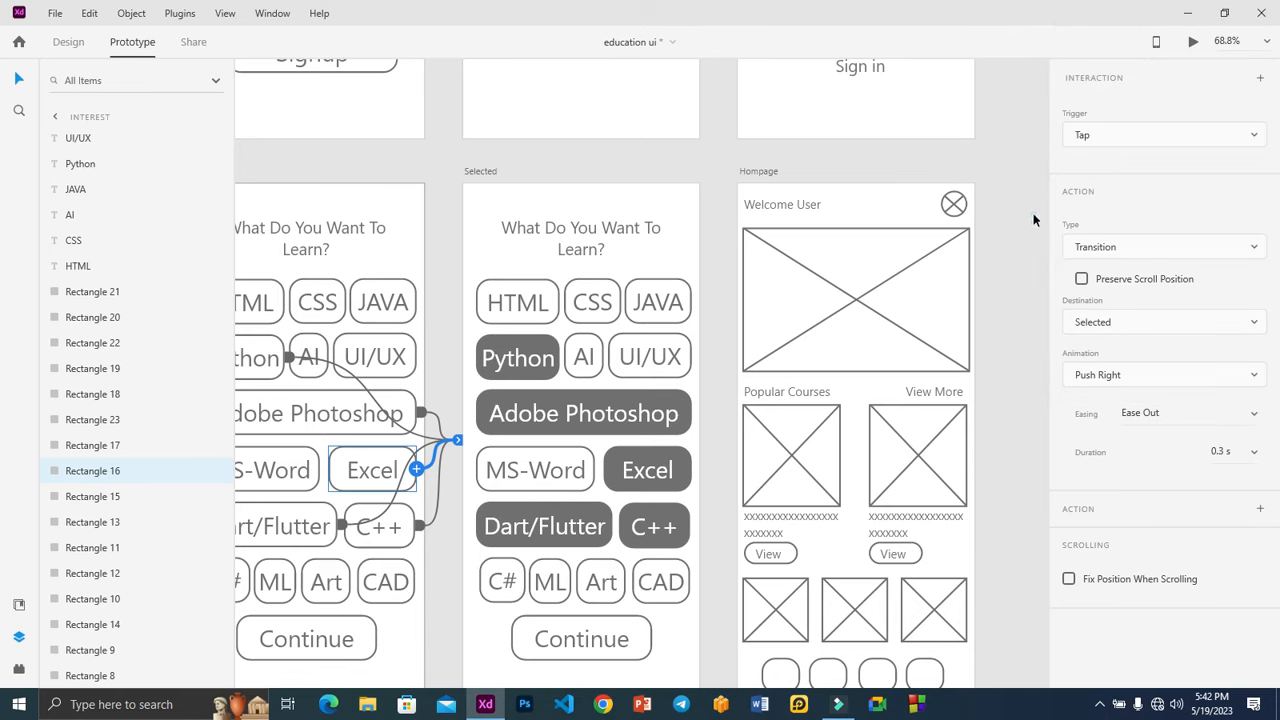
pyautogui.click(1120, 377)
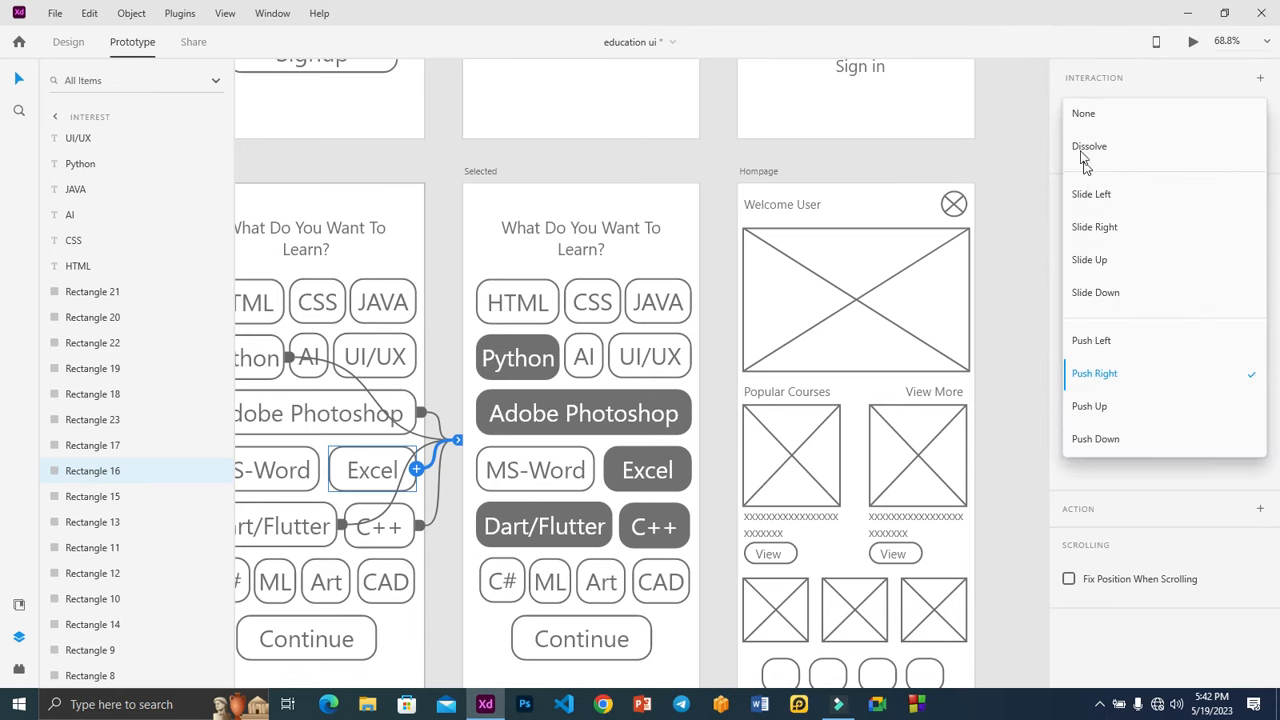
pyautogui.click(1084, 113)
# Check the Adobe Photoshop option's link on the Interest artboard and set the Python option's animation to None
pyautogui.click(388, 430)
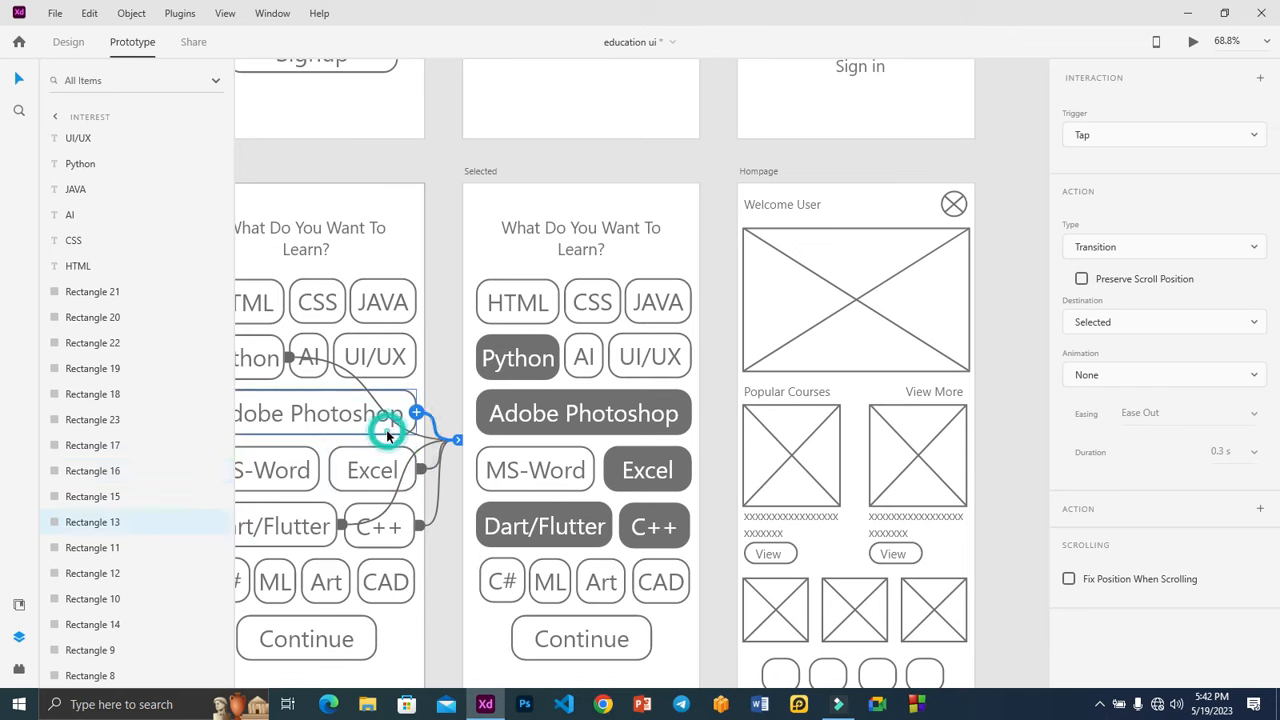
pyautogui.click(268, 368)
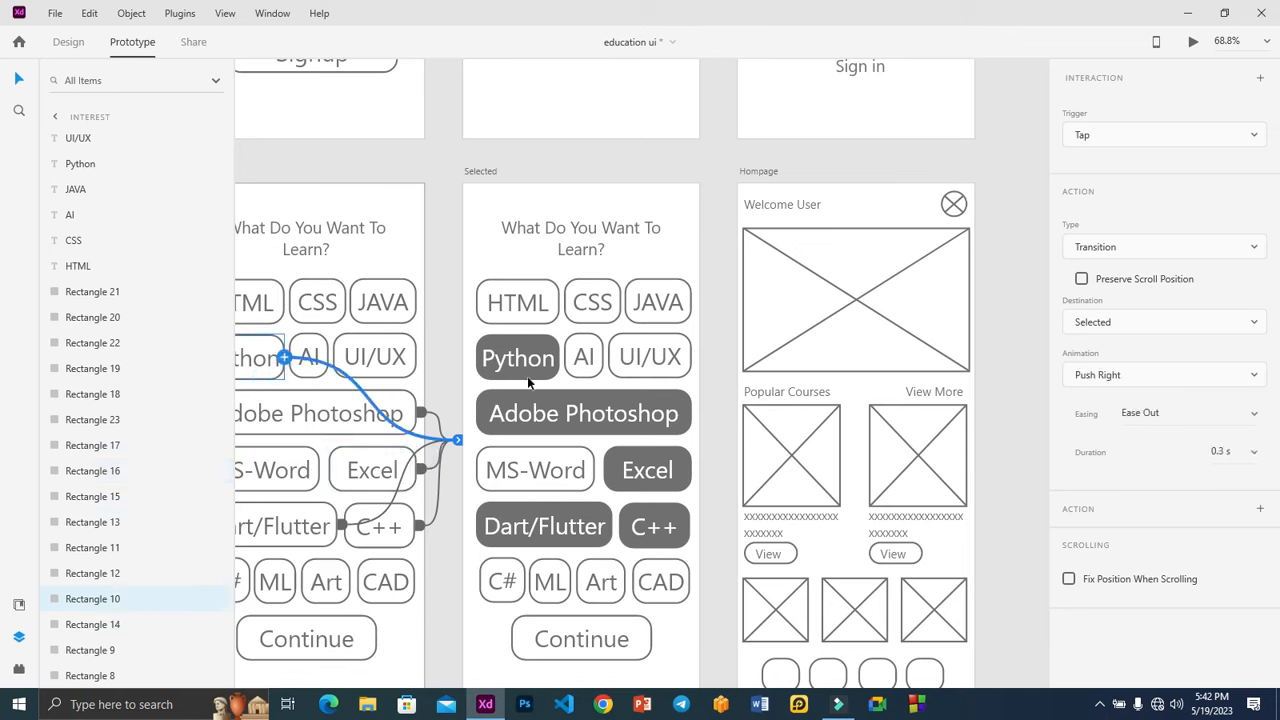
pyautogui.click(1172, 387)
pyautogui.click(1109, 122)
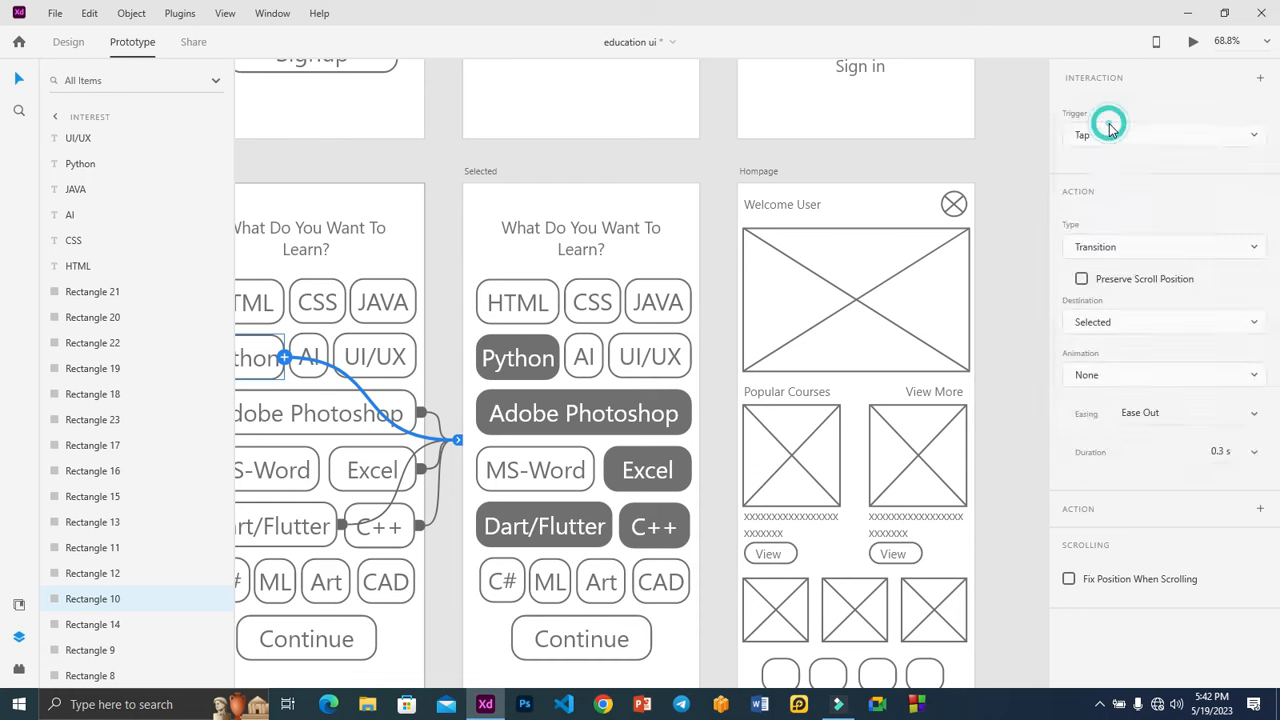
# Preview the prototype from the Interest artboard, choose Adobe Photoshop and continue to the homepage, and move the preview window aside
pyautogui.click(399, 221)
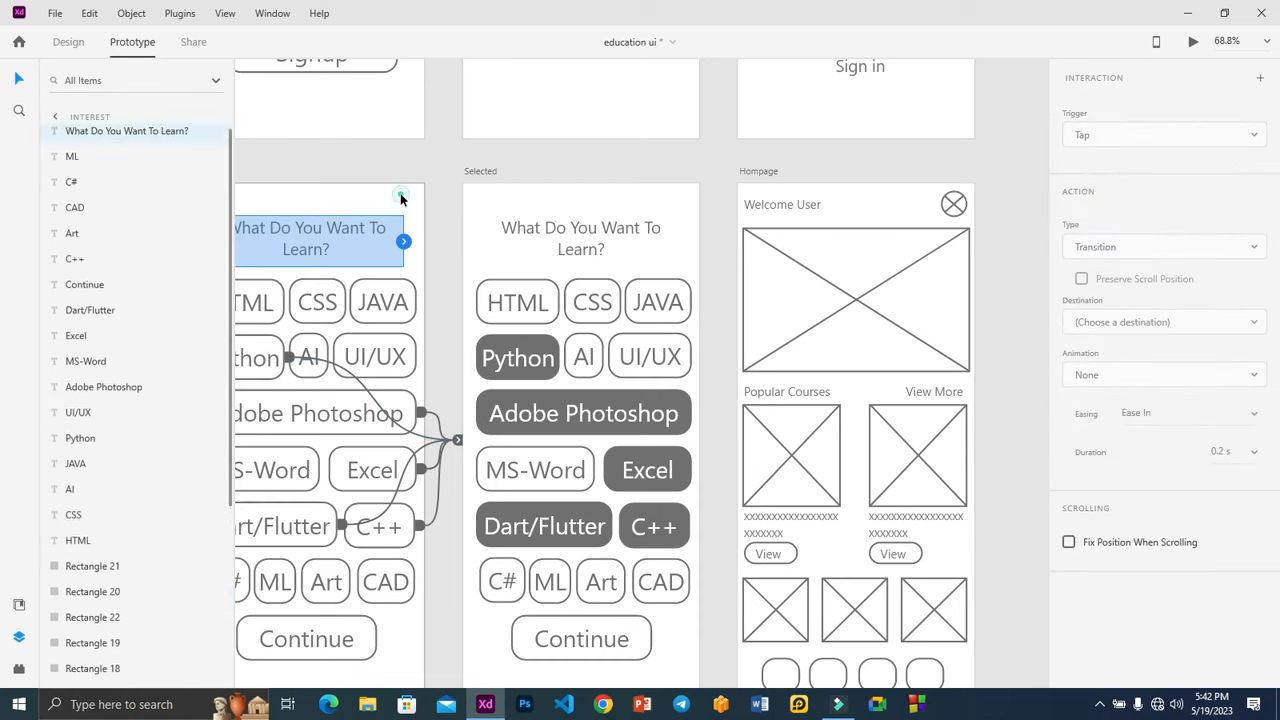
pyautogui.click(401, 197)
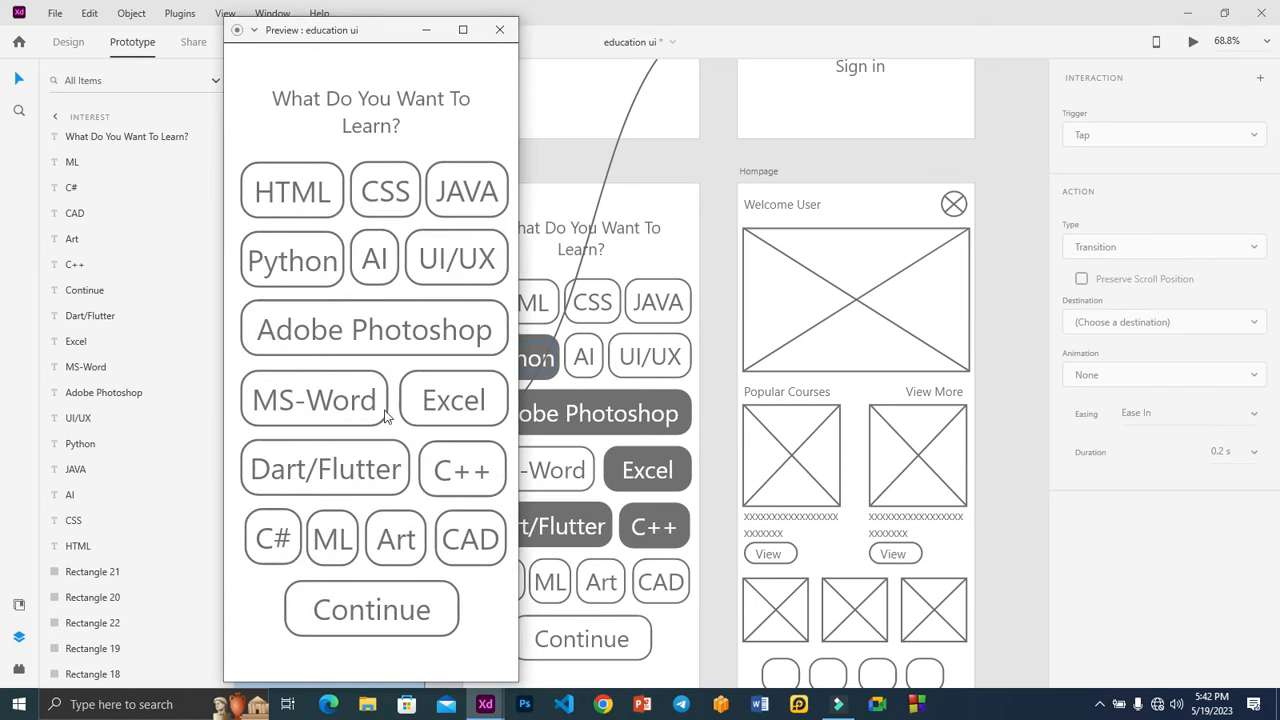
pyautogui.click(444, 334)
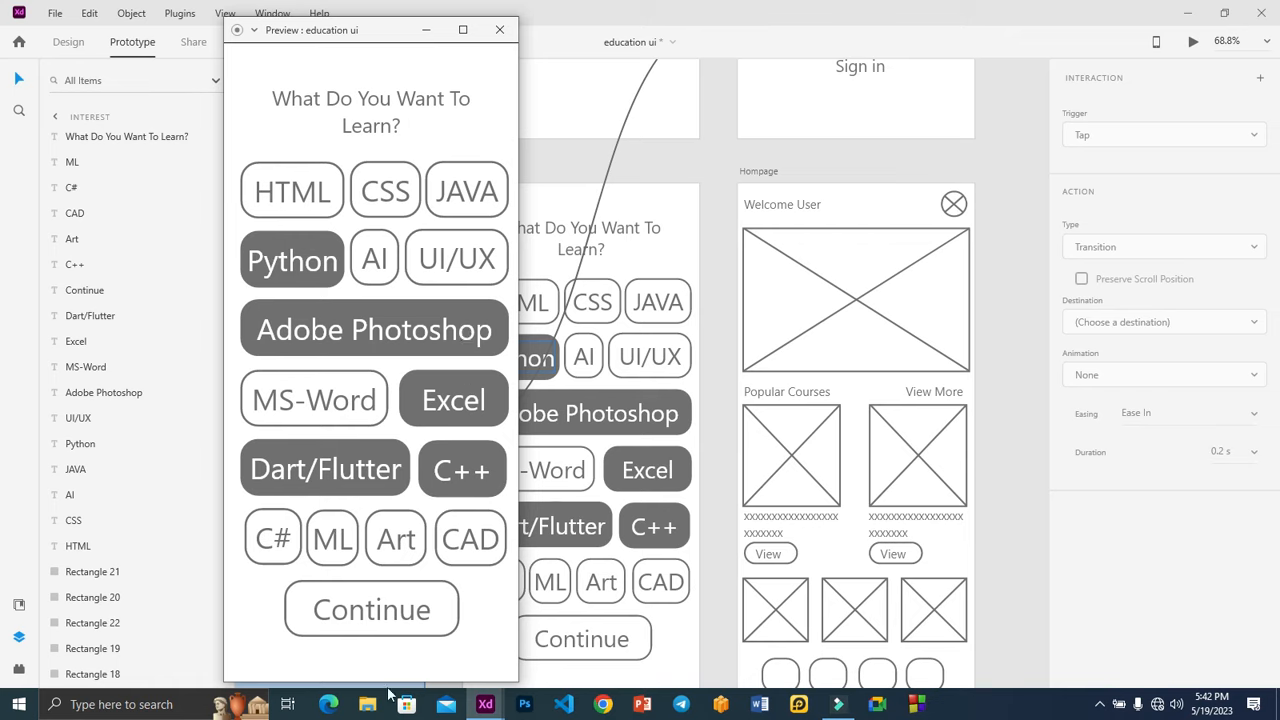
pyautogui.click(386, 612)
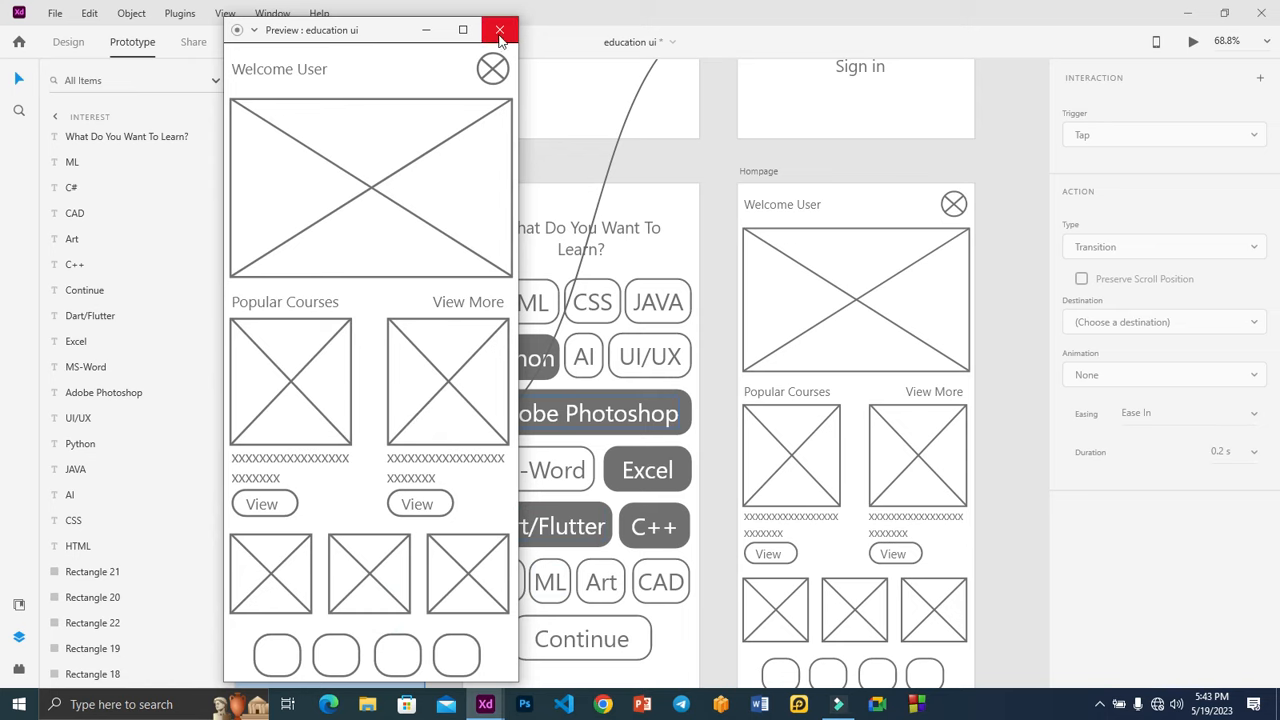
pyautogui.click(381, 31)
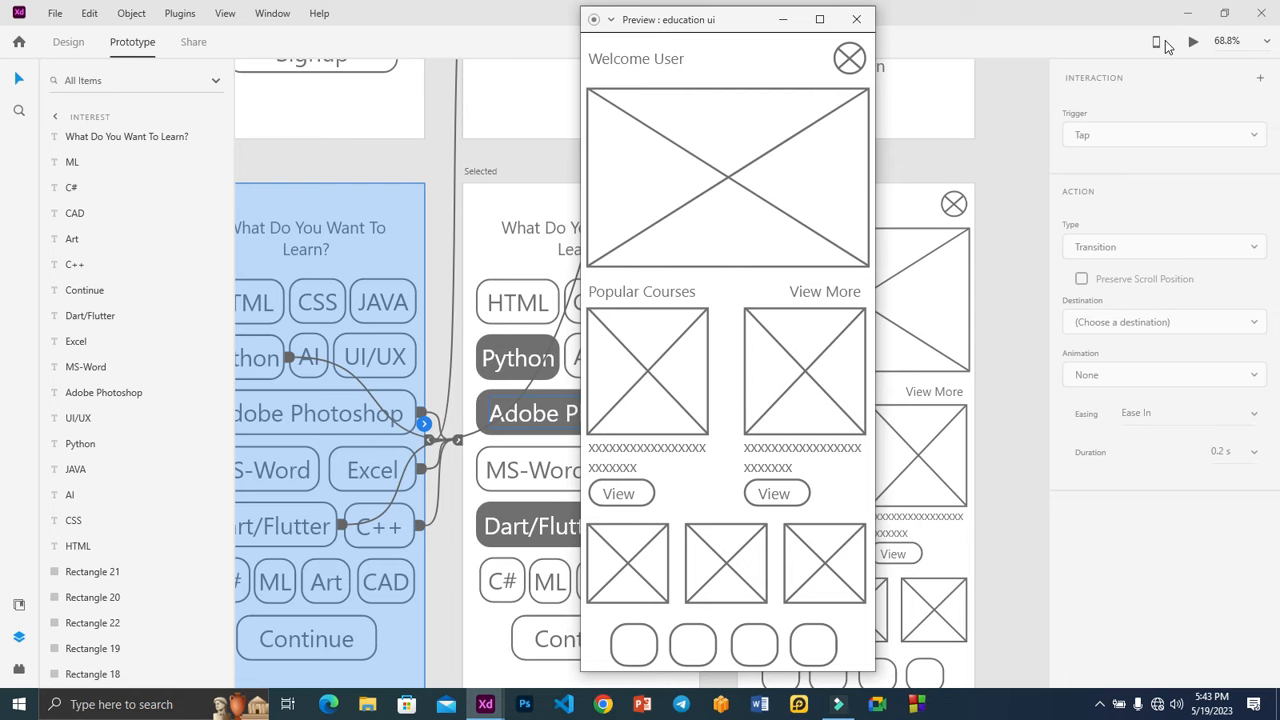